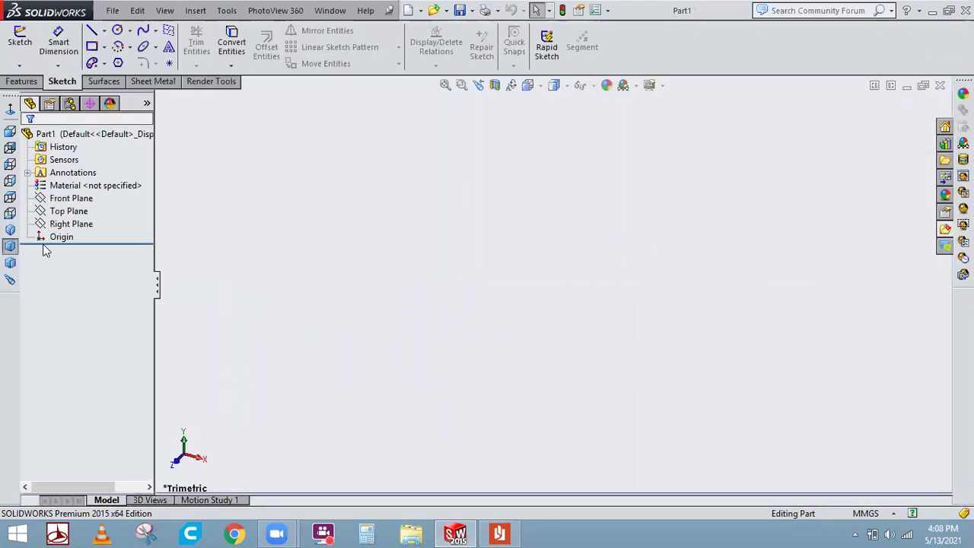
- Sketch a six-sided polygon on the Front Plane, centred on the origin with a vertex straight up, inscribed circle about 116 mm in diameter
click(11, 231)
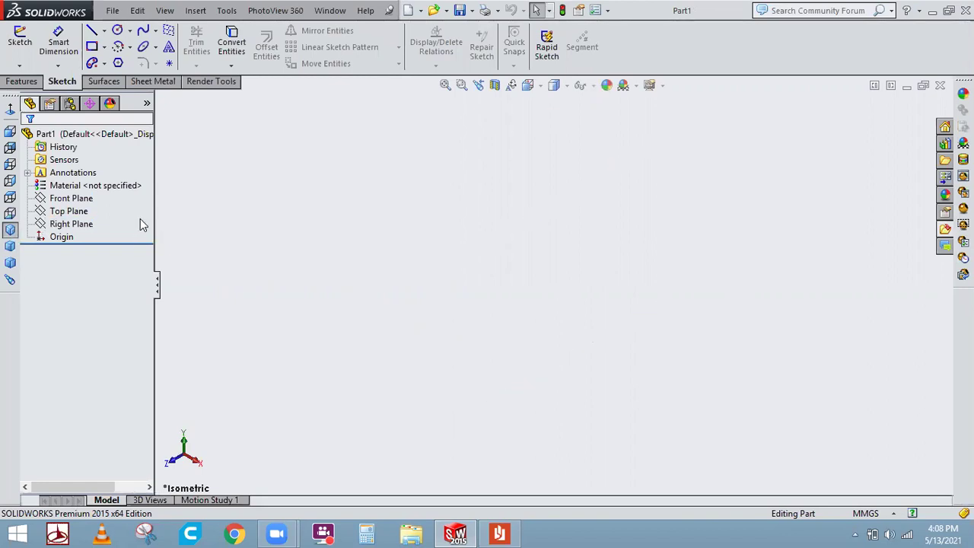
click(72, 200)
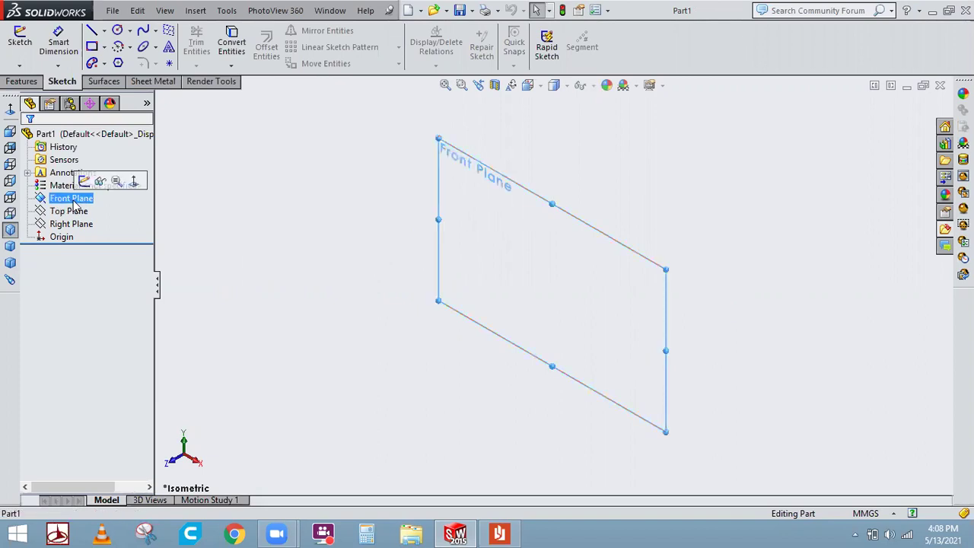
click(83, 182)
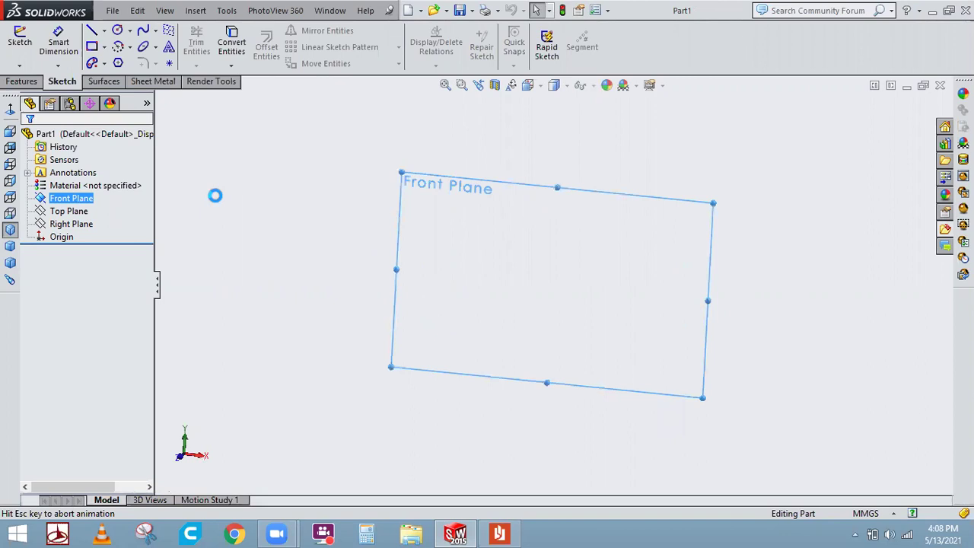
click(118, 64)
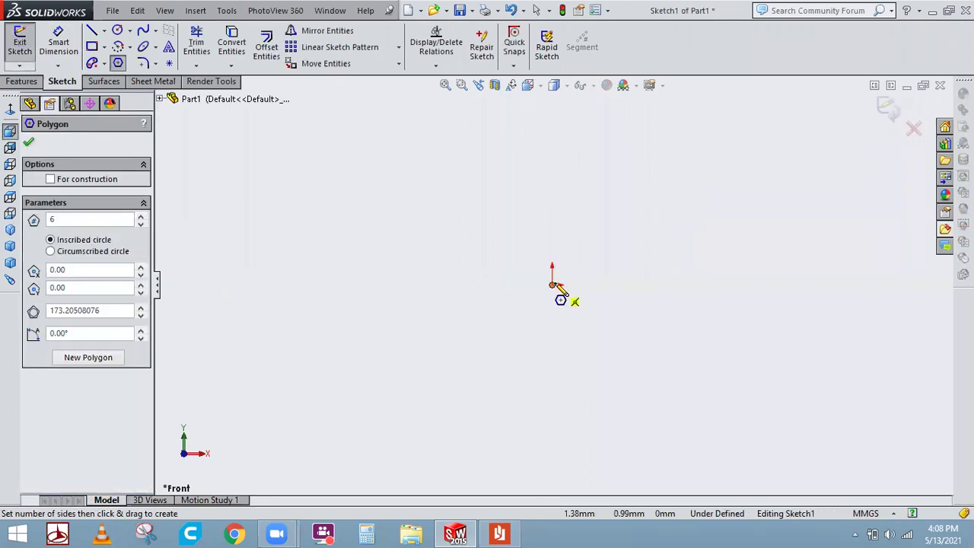
click(552, 283)
click(549, 193)
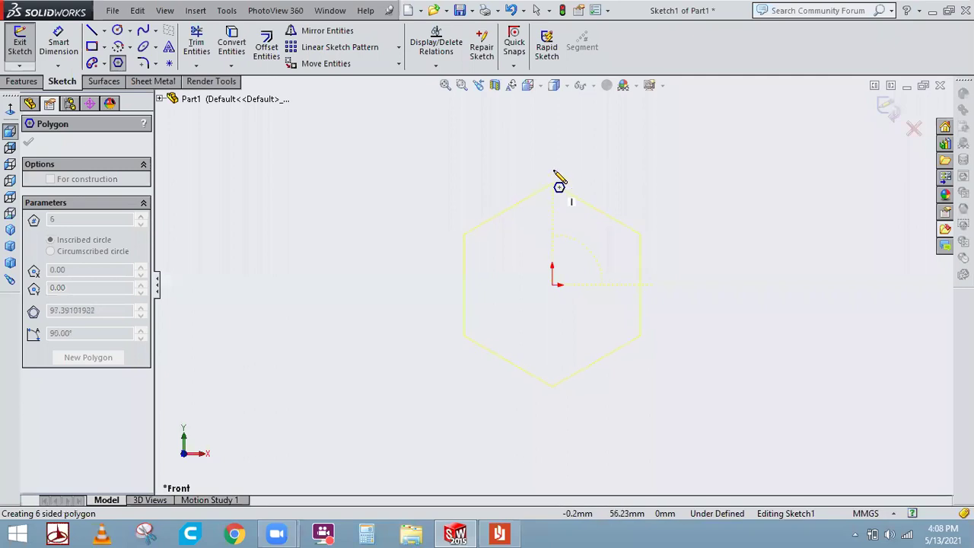
right_click(808, 151)
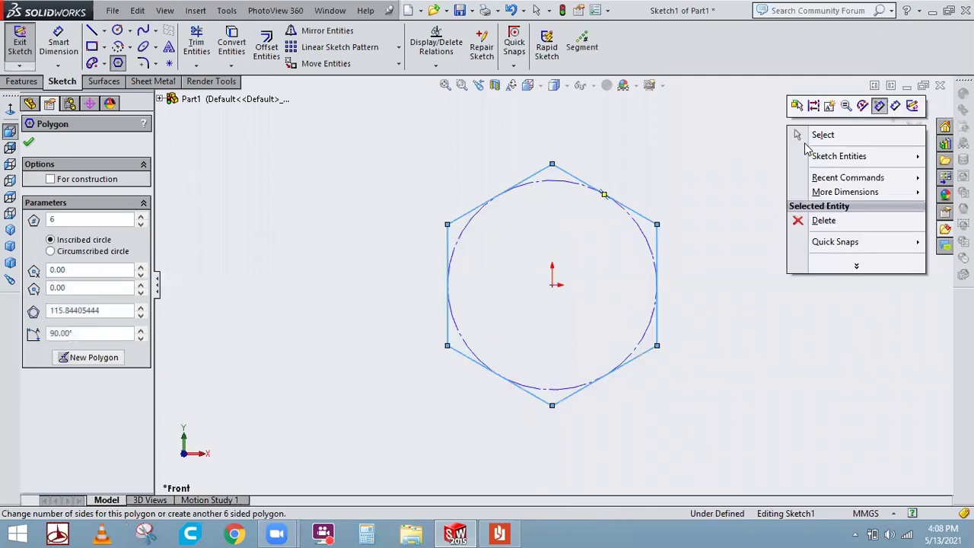
click(808, 141)
- Dimension the diameter of the hexagon's inscribed construction circle as 100 mm
click(57, 42)
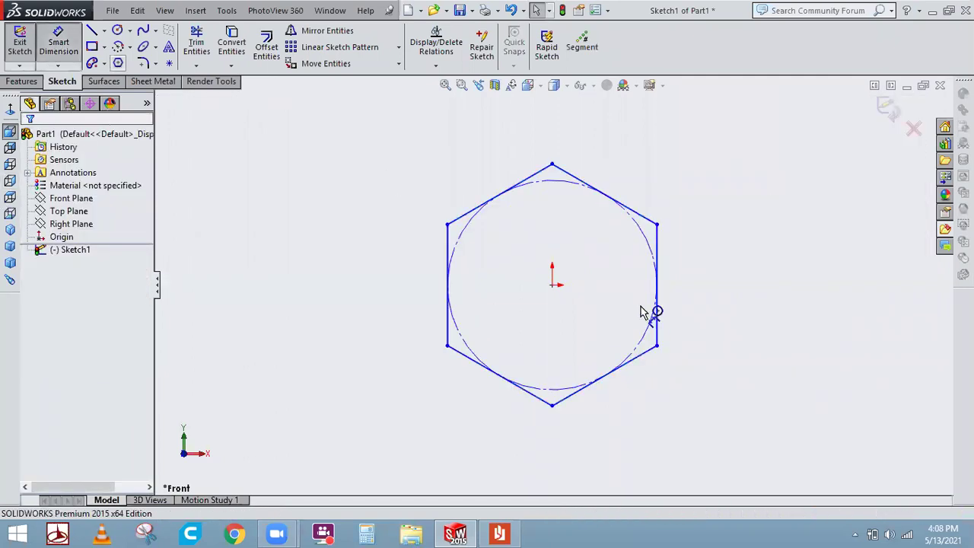
click(643, 233)
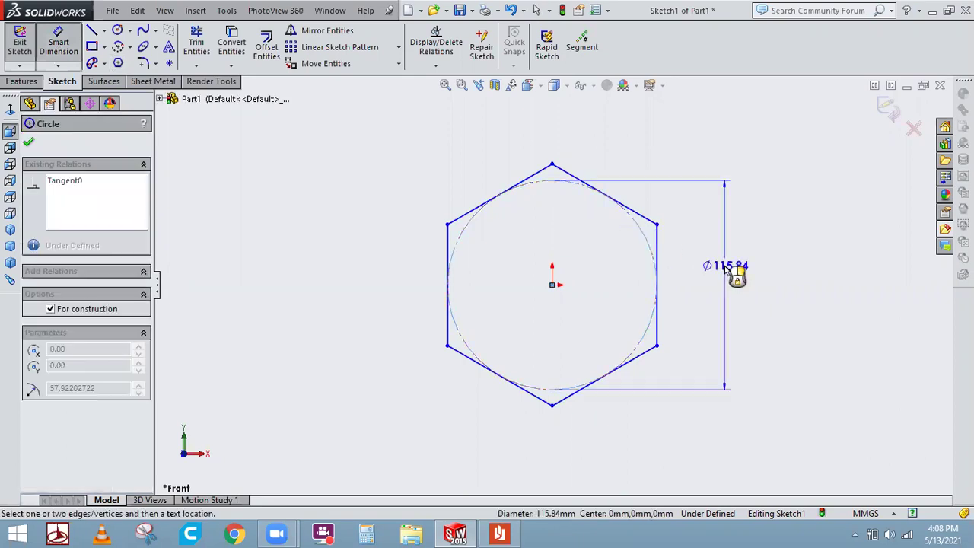
click(735, 274)
click(726, 268)
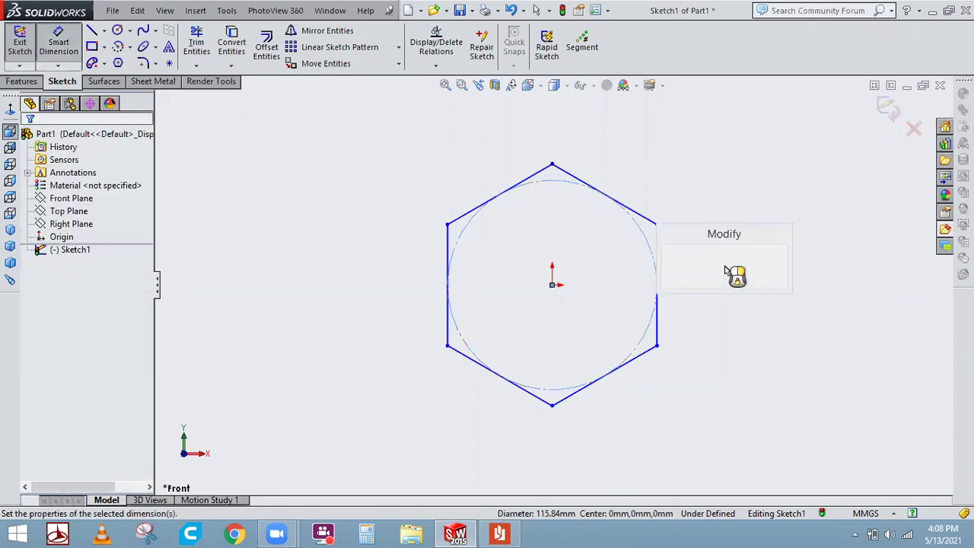
text(100)
key(Return)
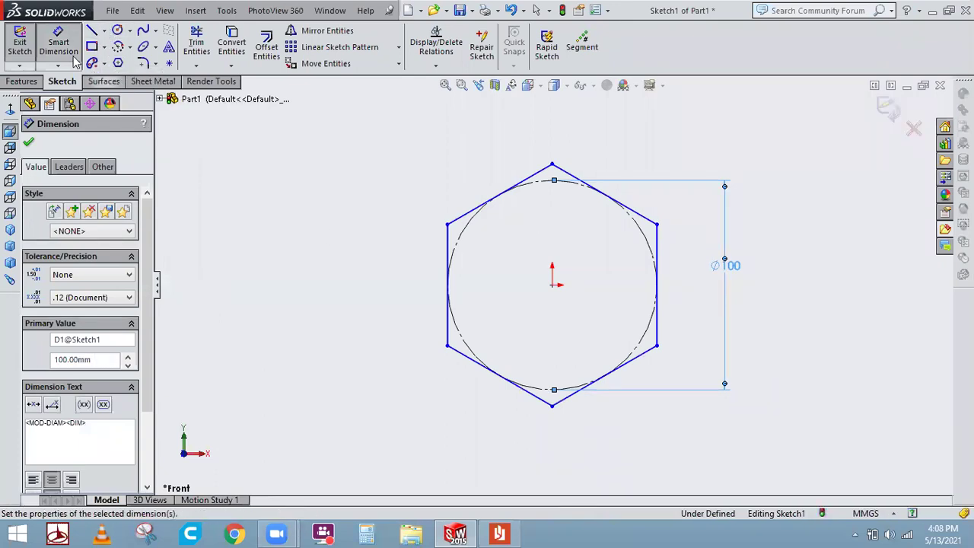
- Draw a vertical centerline from the origin up past the hexagon's upper vertex, and exit the sketch
click(104, 30)
click(130, 56)
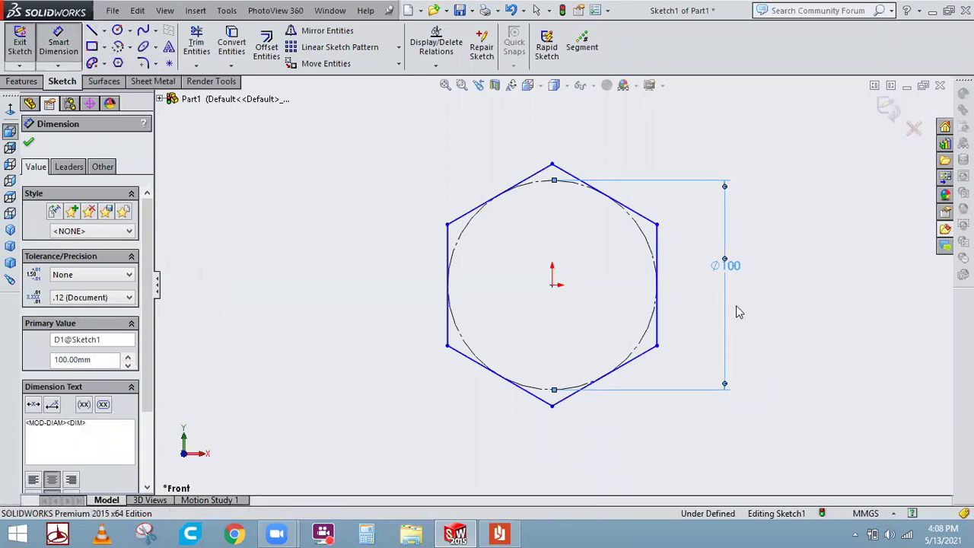
click(553, 286)
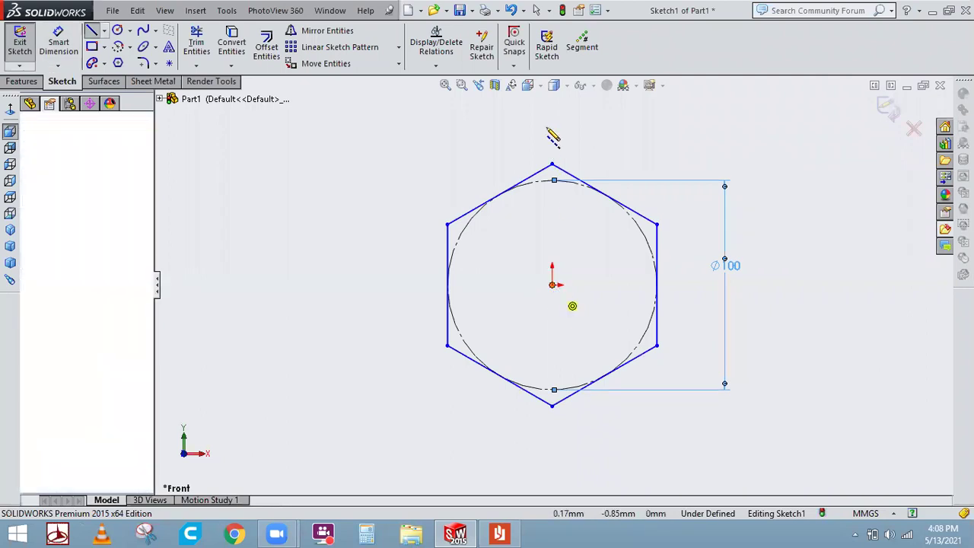
click(550, 126)
right_click(594, 130)
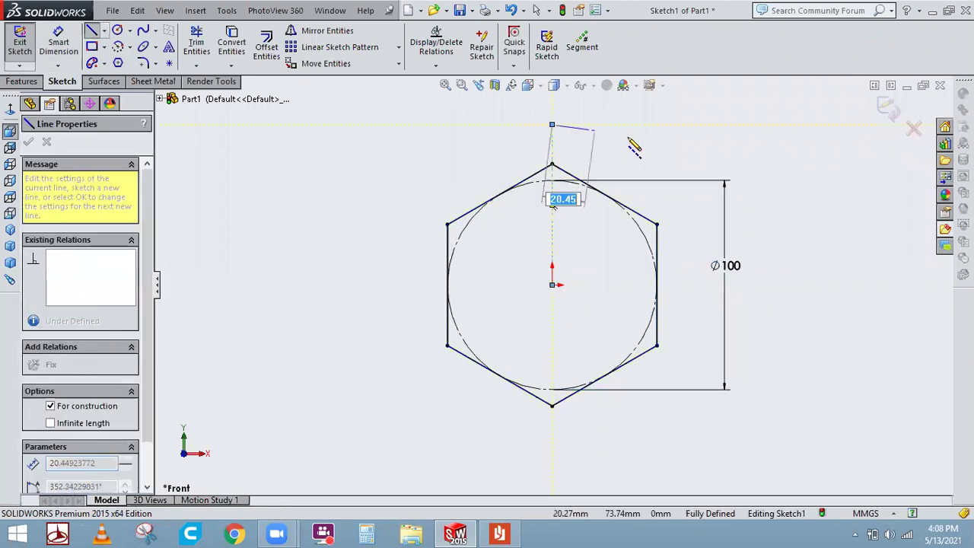
click(628, 140)
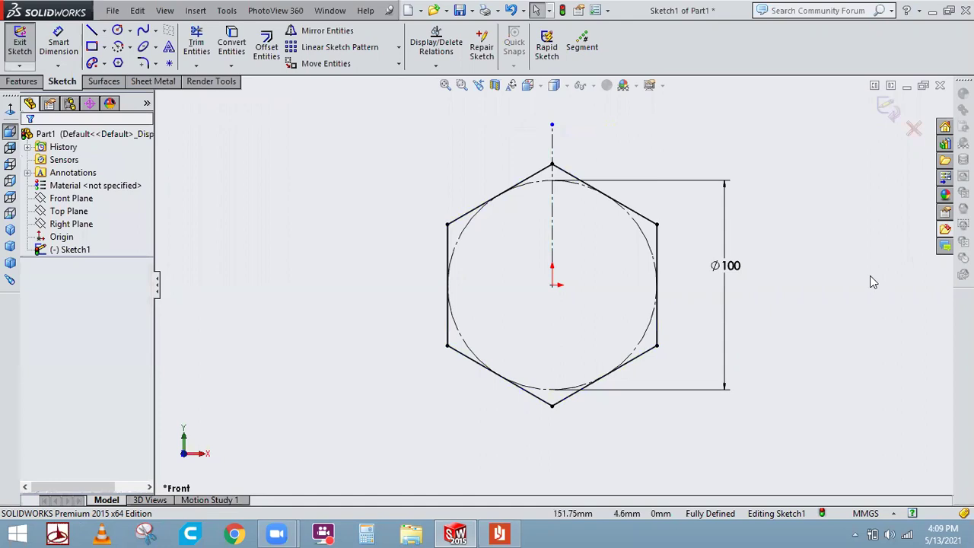
click(881, 118)
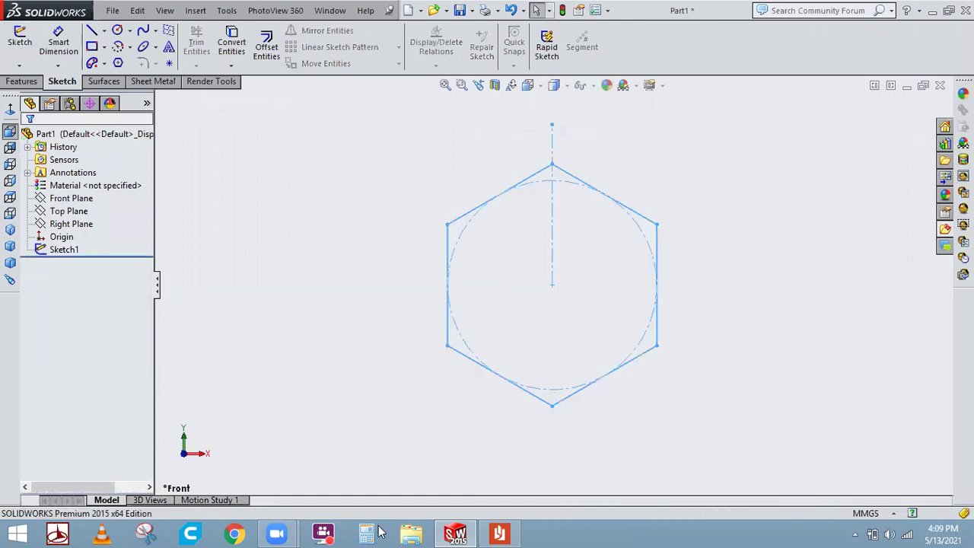
- Examine how the Front, Top and Right planes lie relative to the hexagon sketch in isometric view
click(12, 230)
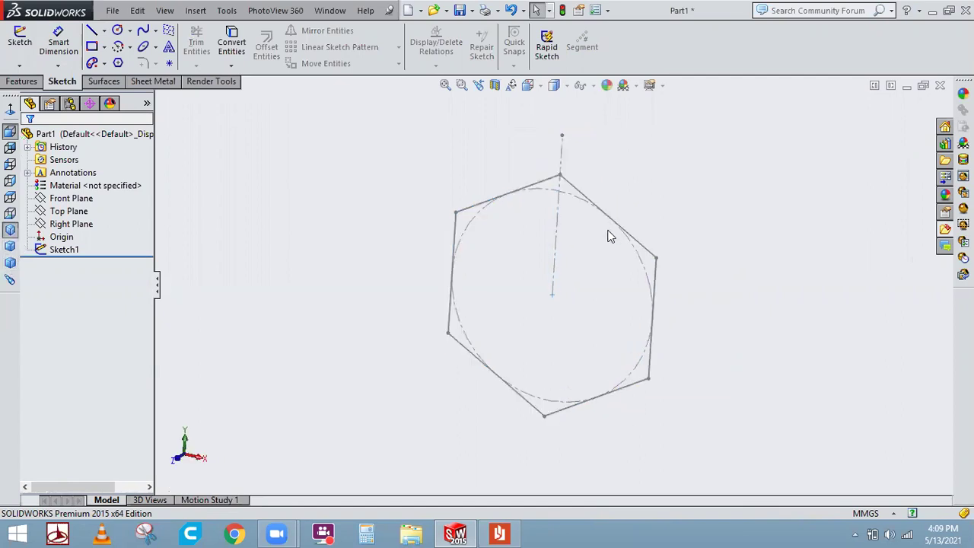
click(70, 212)
click(74, 199)
click(74, 212)
click(79, 224)
click(82, 211)
click(81, 201)
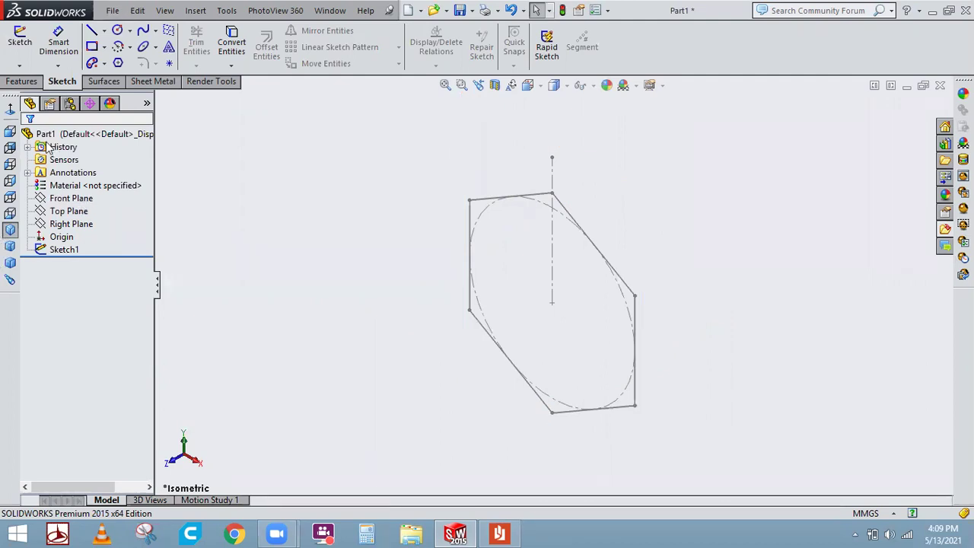
- Create a reference plane parallel to the Front Plane at an offset of 45 mm
click(27, 83)
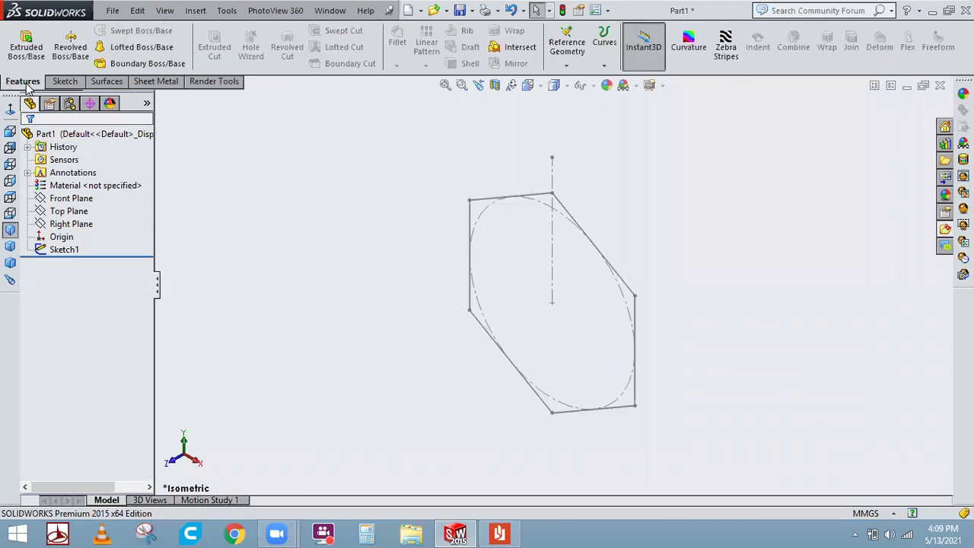
click(565, 66)
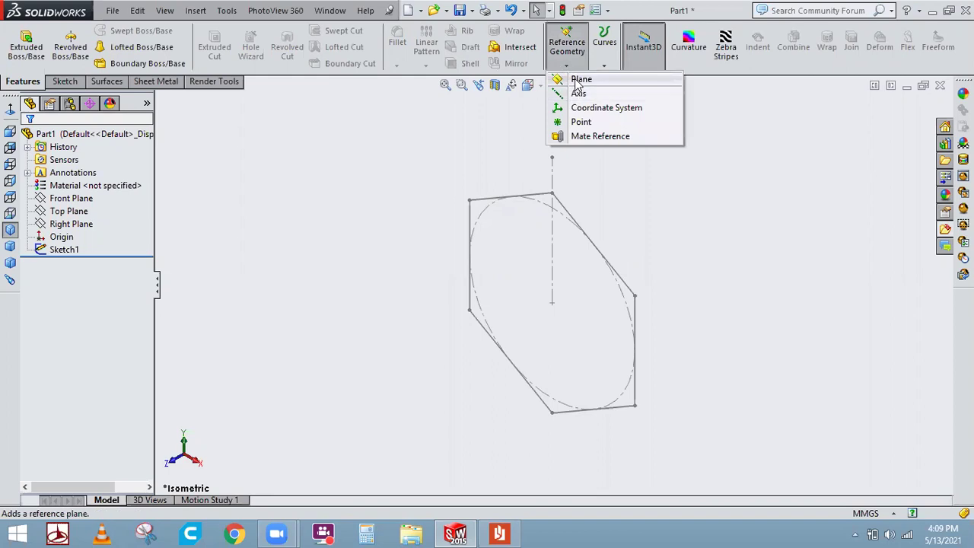
click(576, 80)
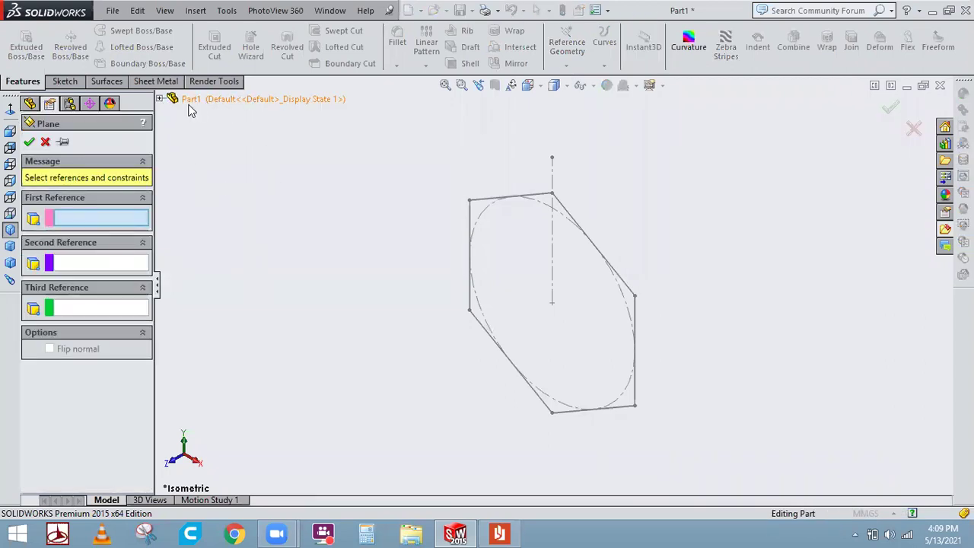
click(159, 99)
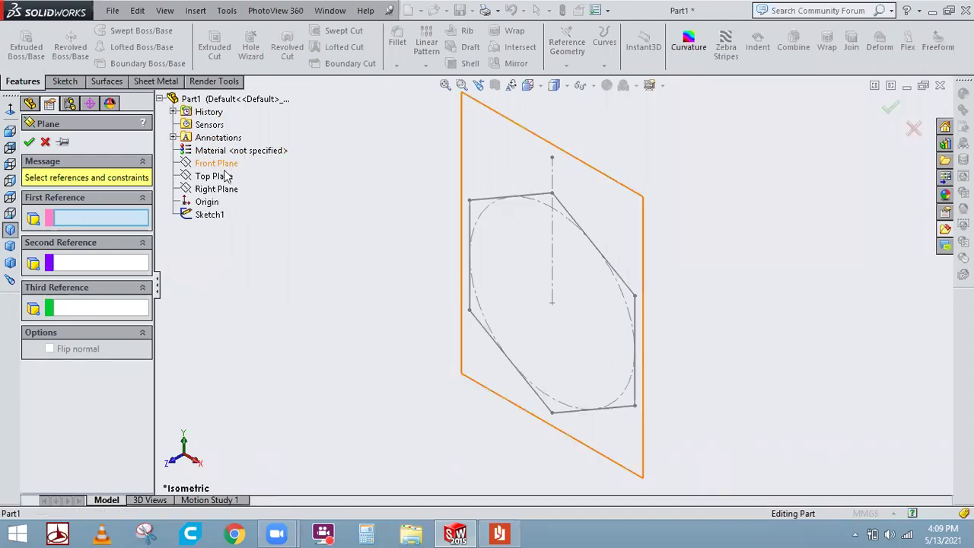
click(485, 213)
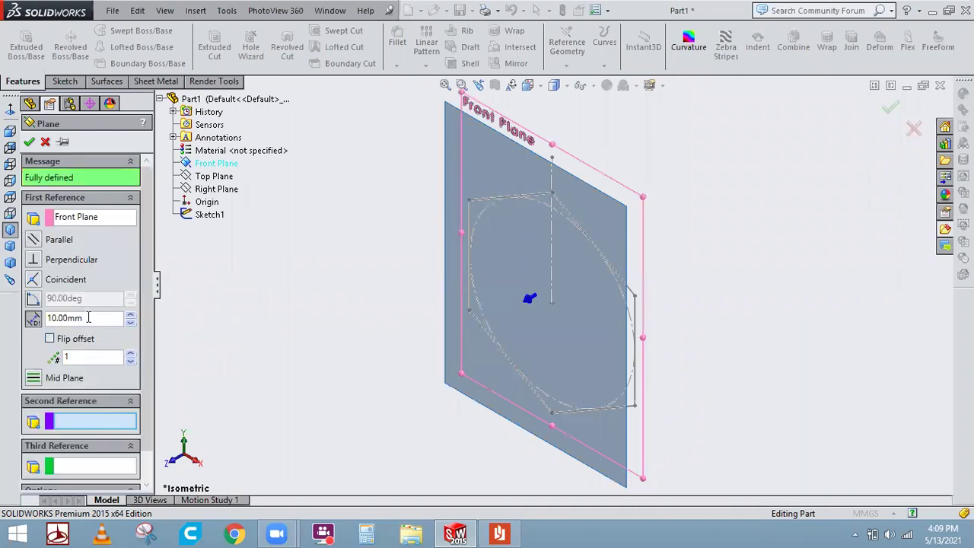
click(31, 321)
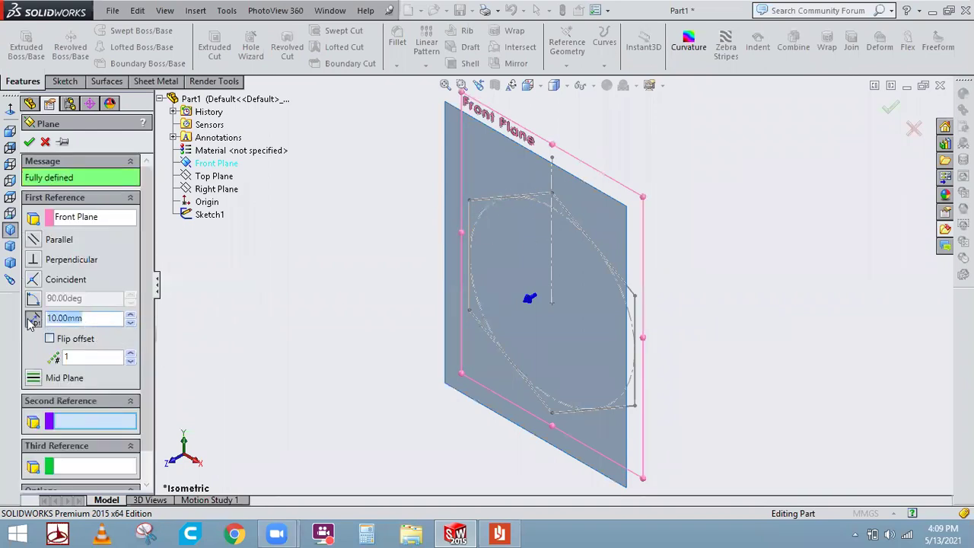
text(45)
key(Return)
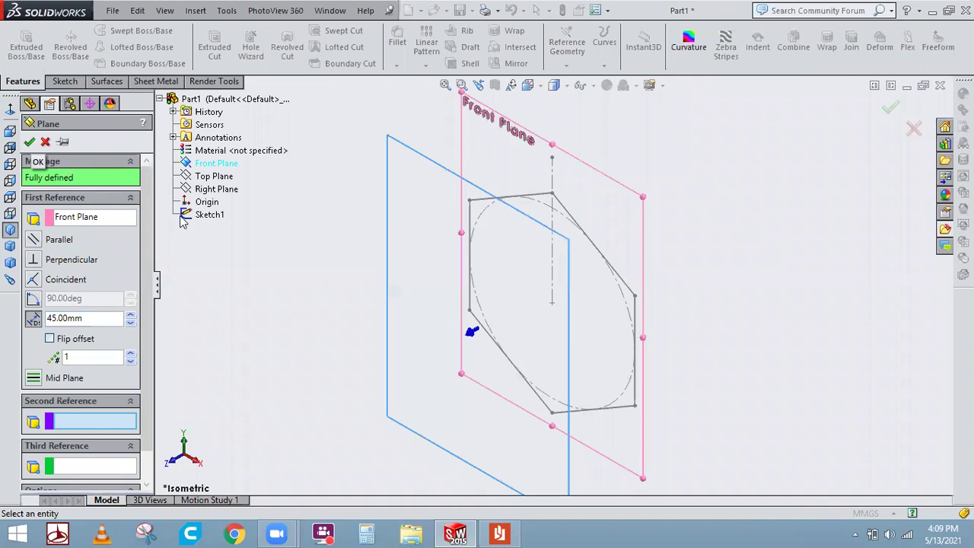
click(434, 180)
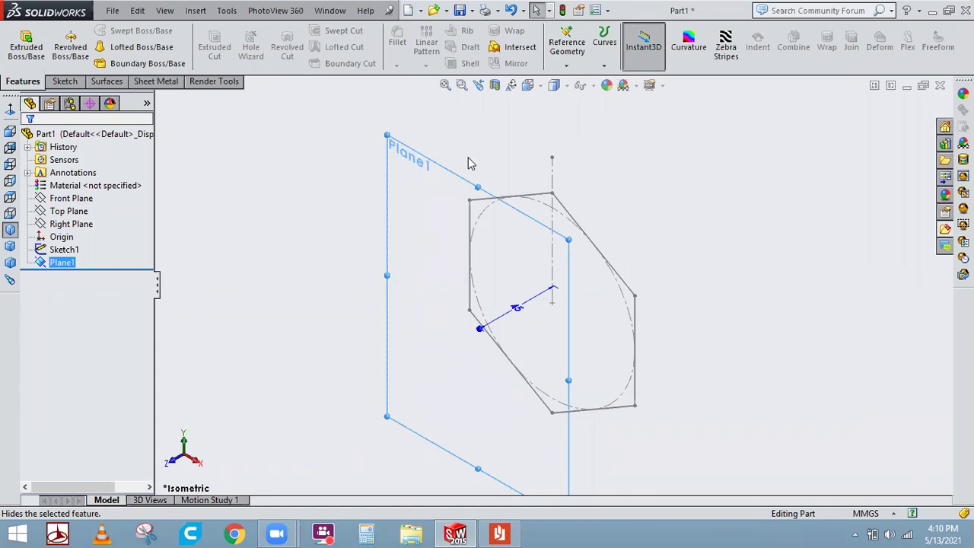
- Delete the reference plane offset from the Front Plane
click(491, 300)
middle_drag(685, 302, 652, 304)
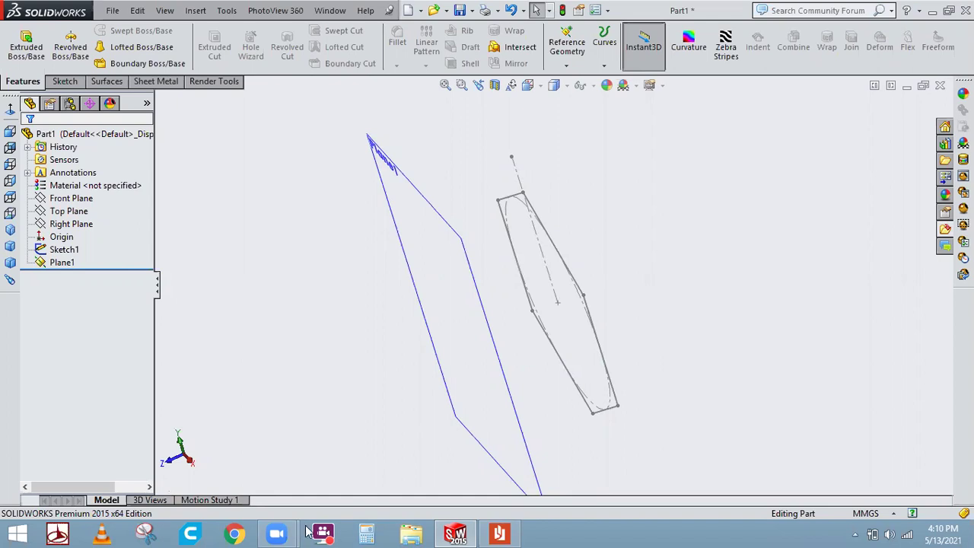
click(10, 229)
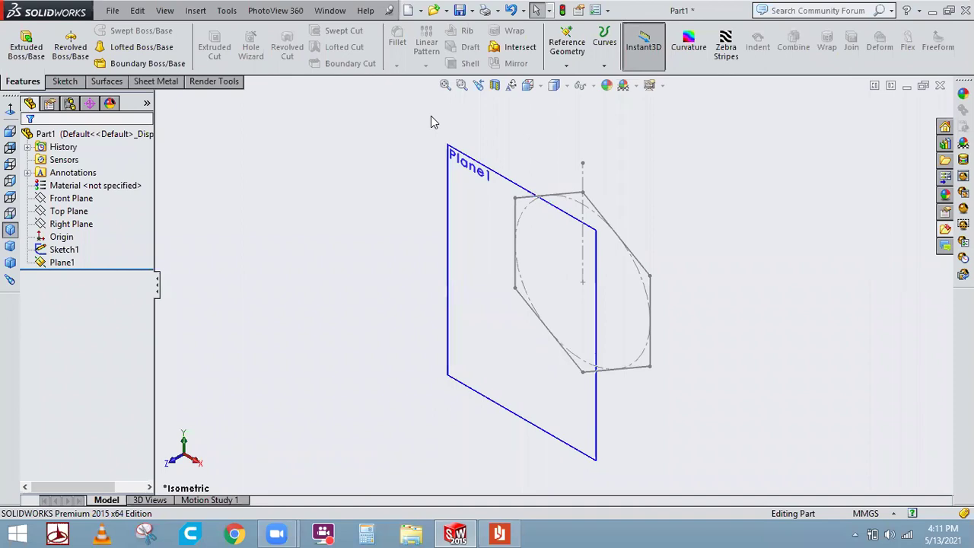
click(61, 236)
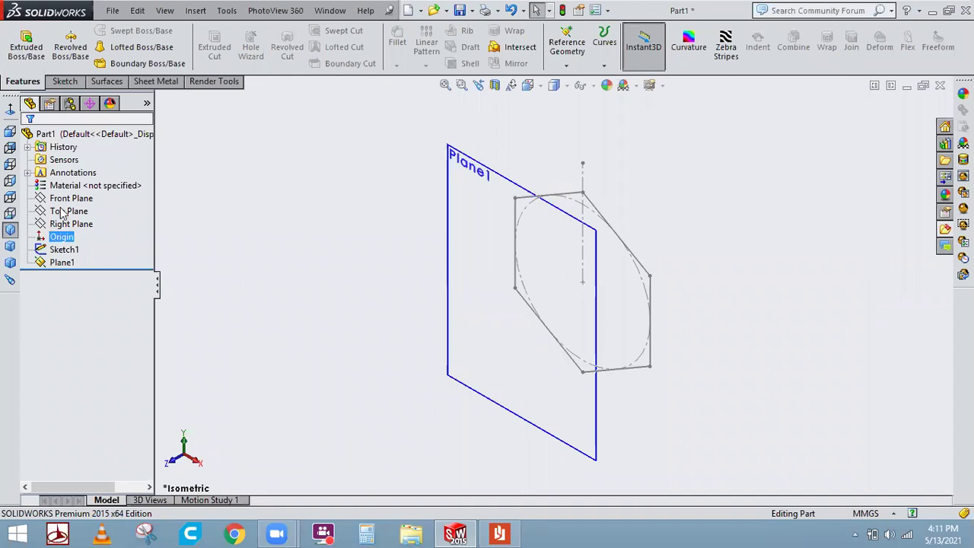
click(487, 189)
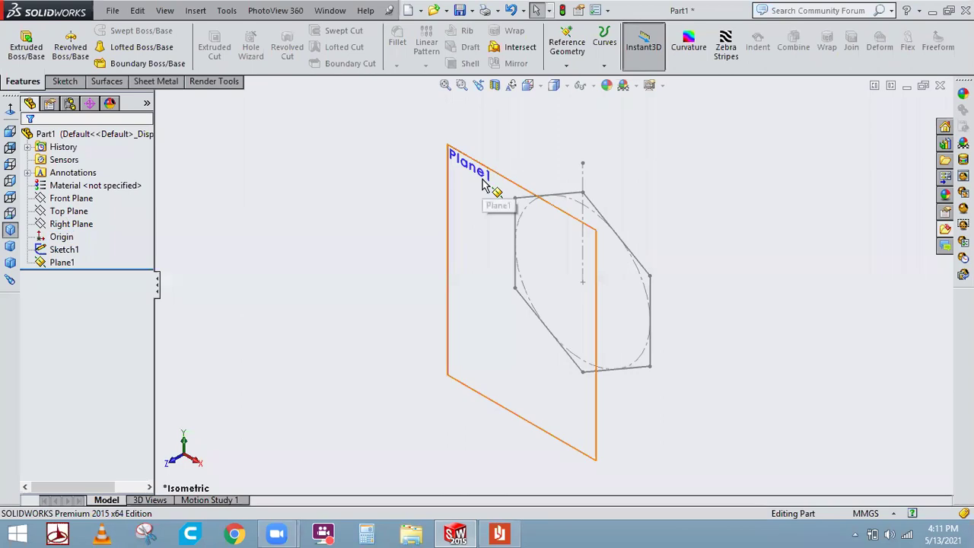
key(Delete)
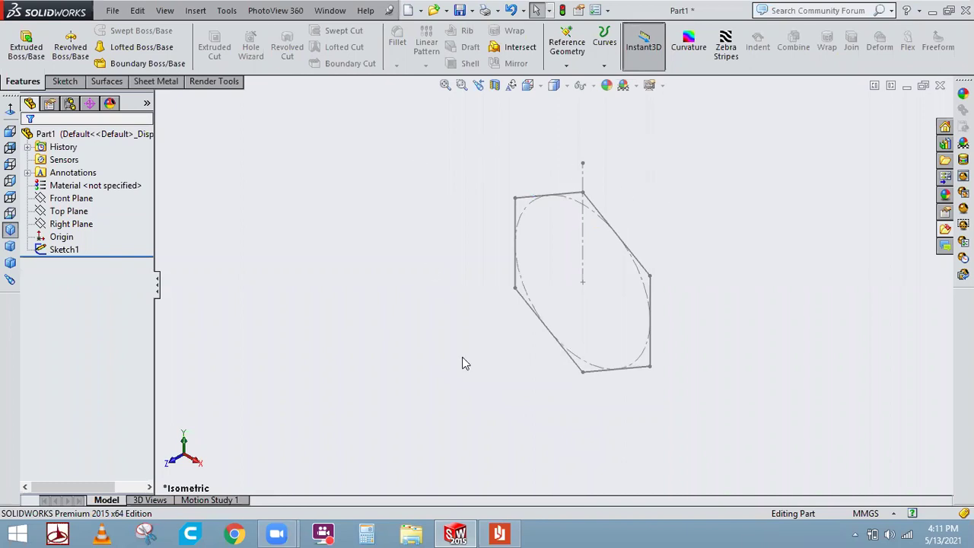
- Create a reference plane offset 45 mm from the Front Plane, checking the flipped offset but keeping the unflipped direction
click(73, 199)
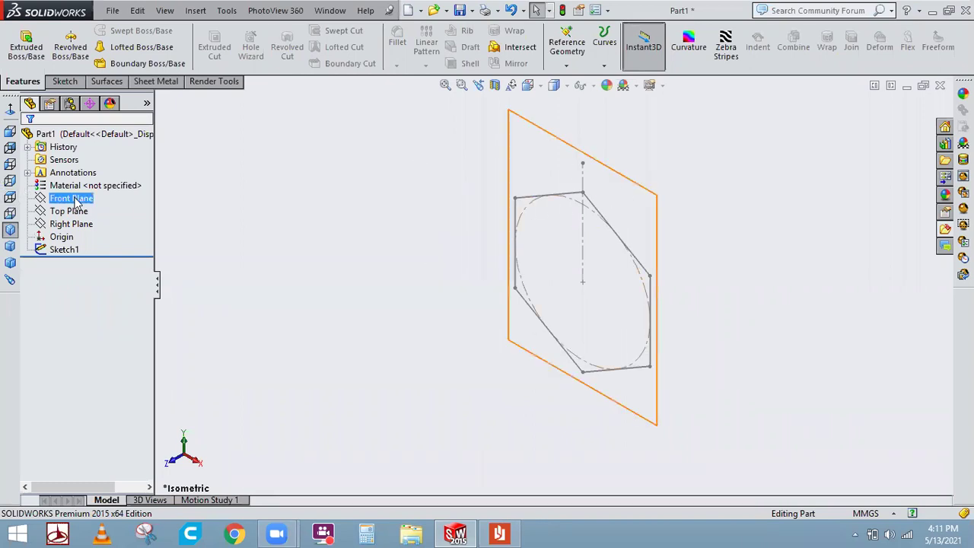
click(237, 200)
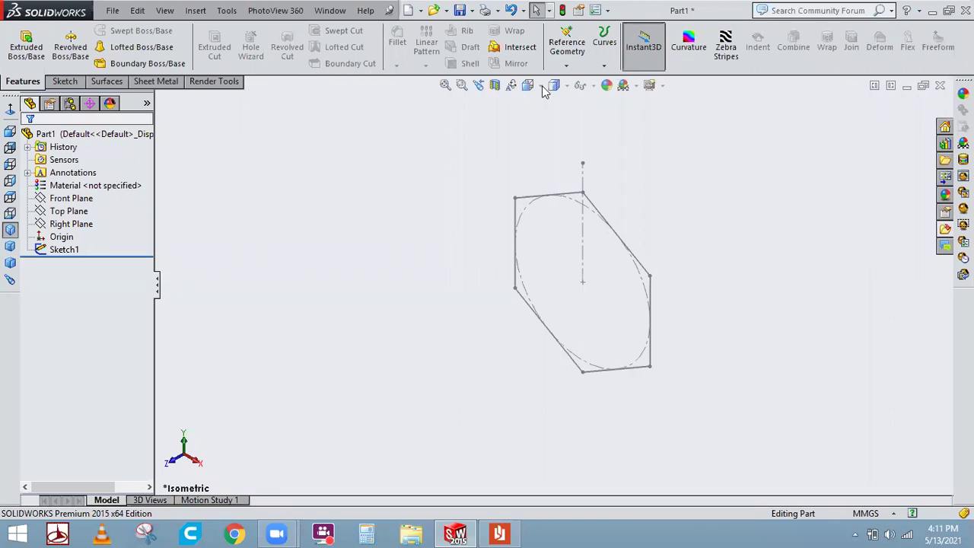
click(568, 67)
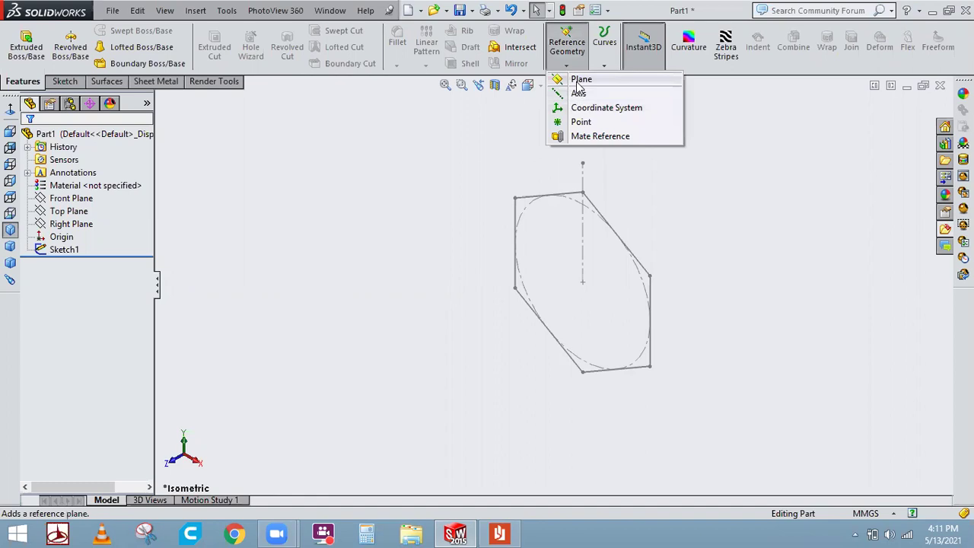
click(578, 81)
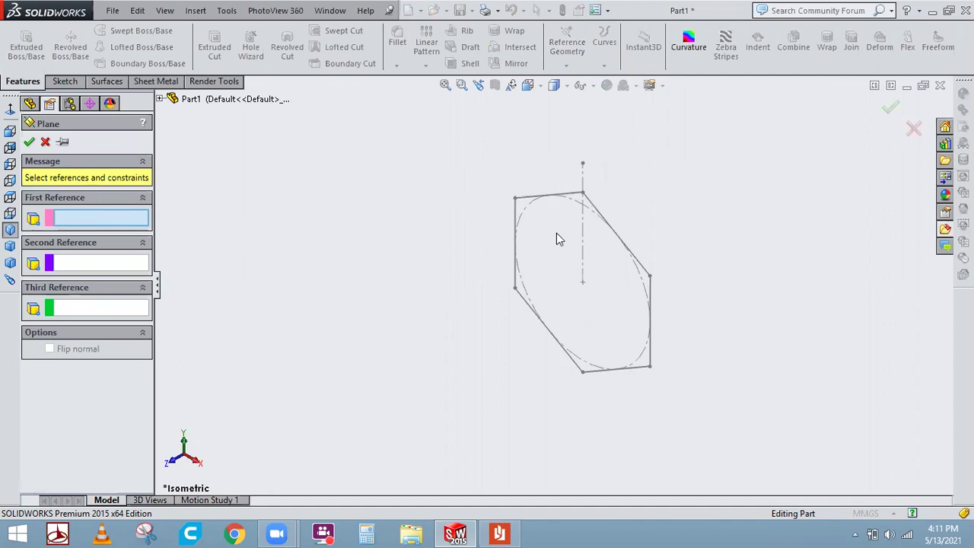
click(161, 99)
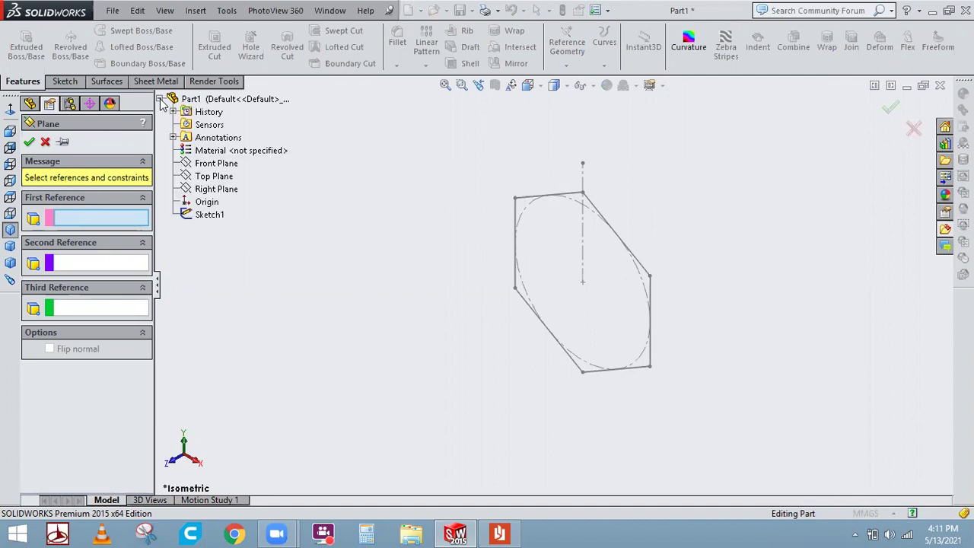
click(236, 167)
middle_drag(664, 295, 624, 283)
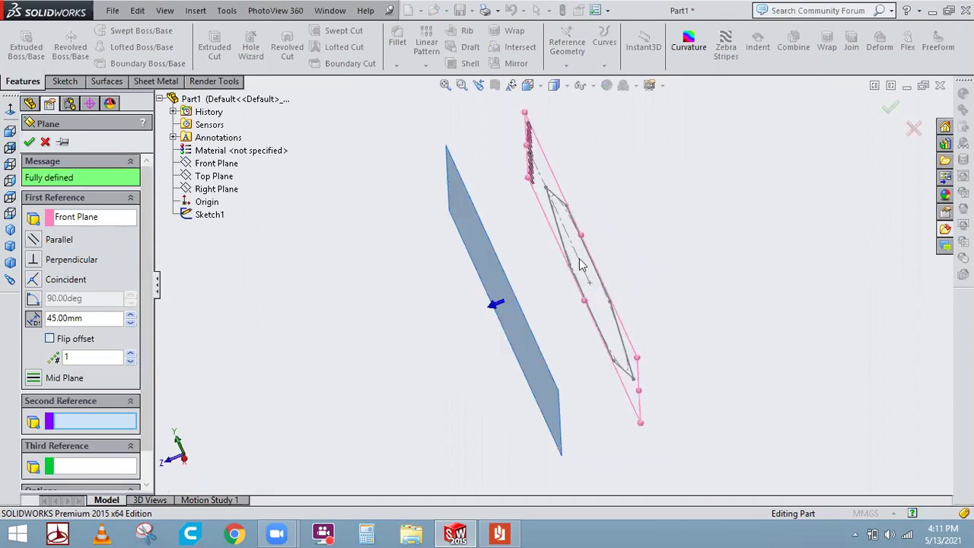
click(61, 340)
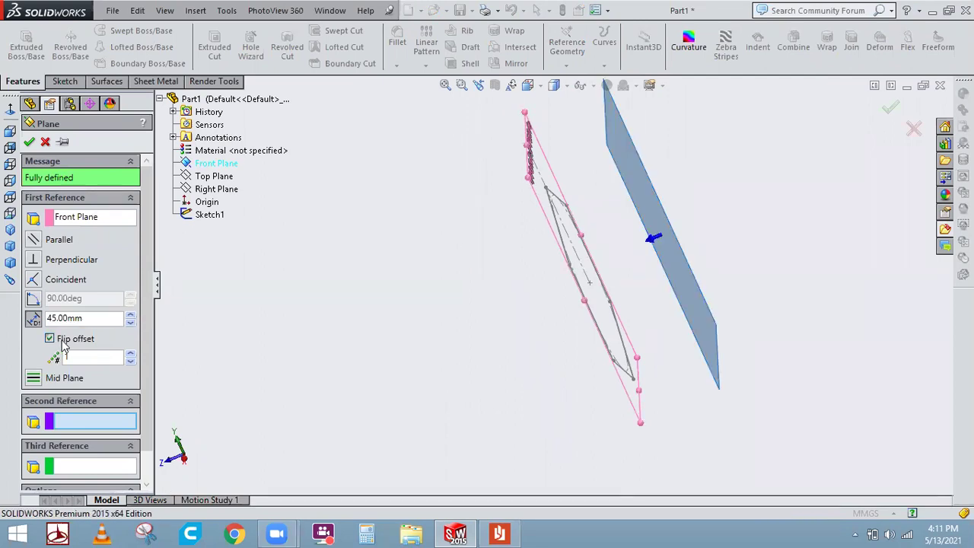
click(64, 341)
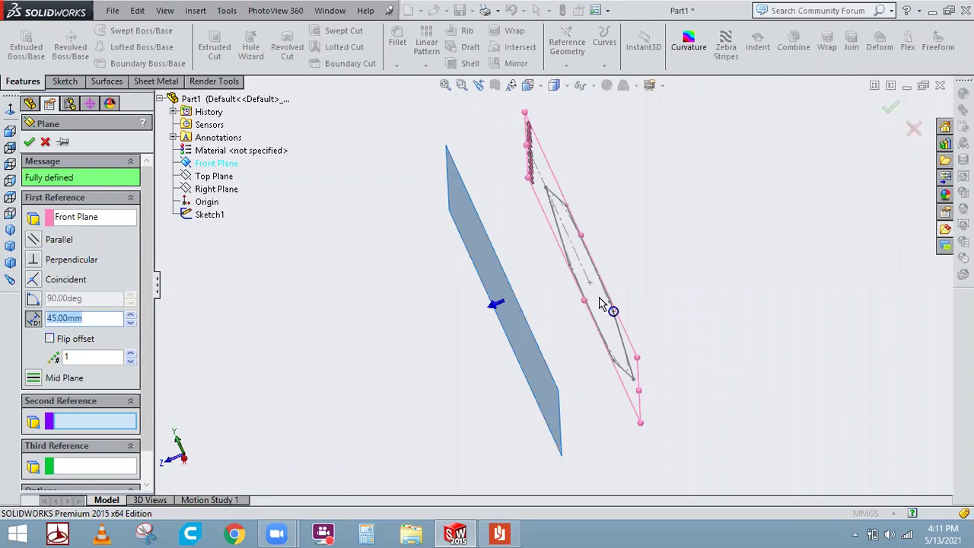
middle_drag(443, 298, 498, 305)
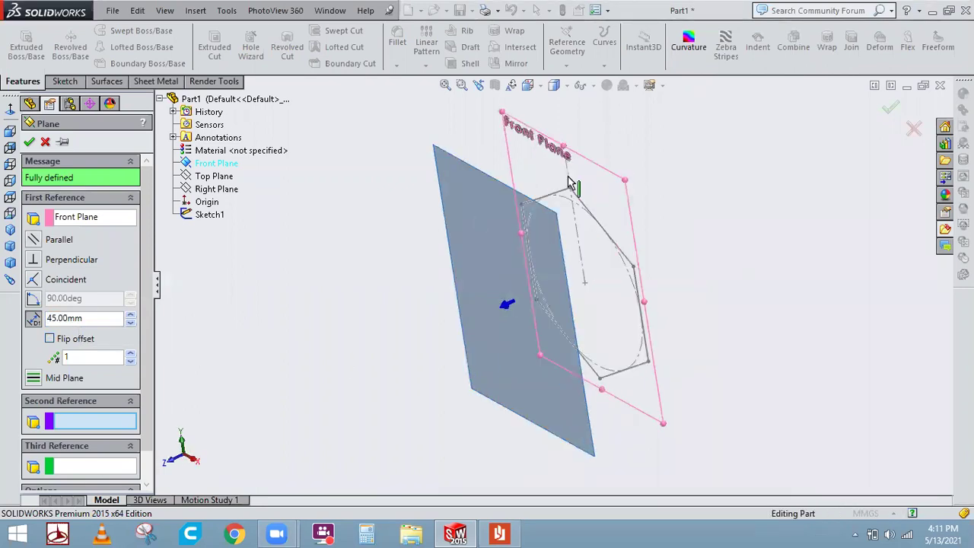
click(29, 143)
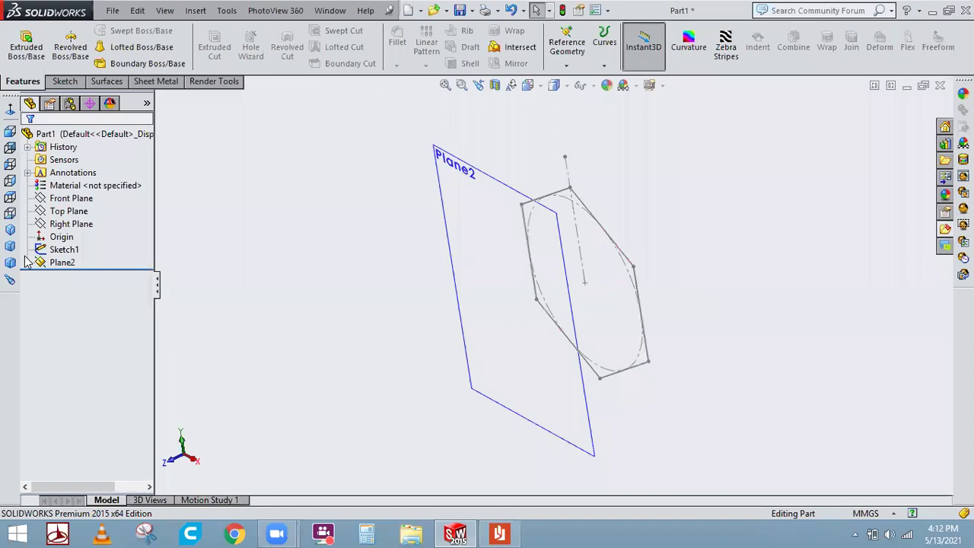
- Start a sketch on the new offset plane and orient the view normal to it
click(12, 232)
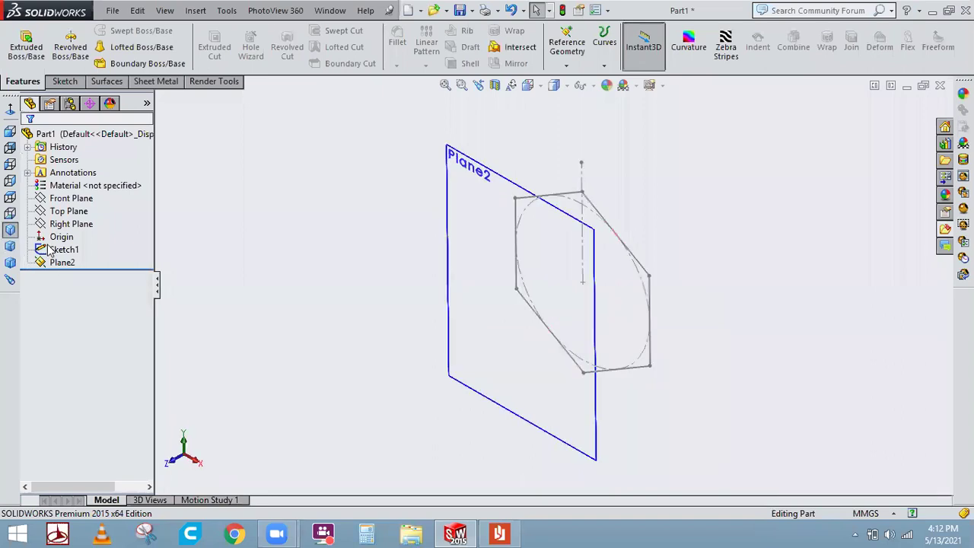
click(518, 174)
click(515, 170)
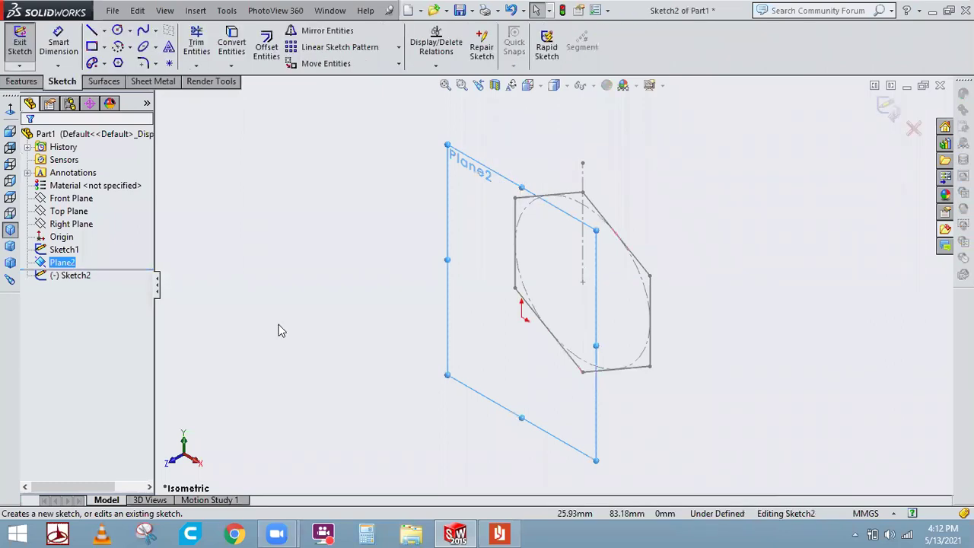
click(11, 110)
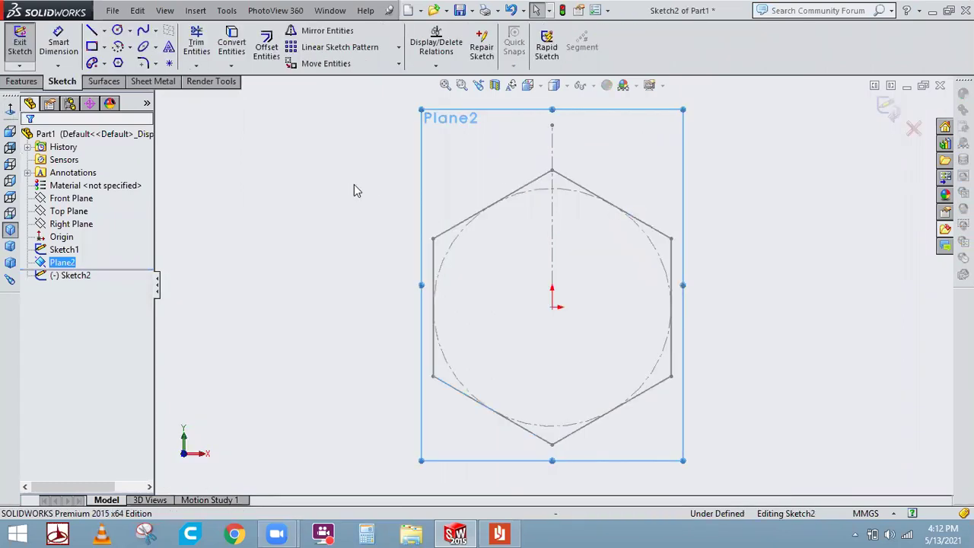
key(Escape)
- Draw a vertical centerline from the origin to the upper endpoint of the first sketch's centerline
click(143, 62)
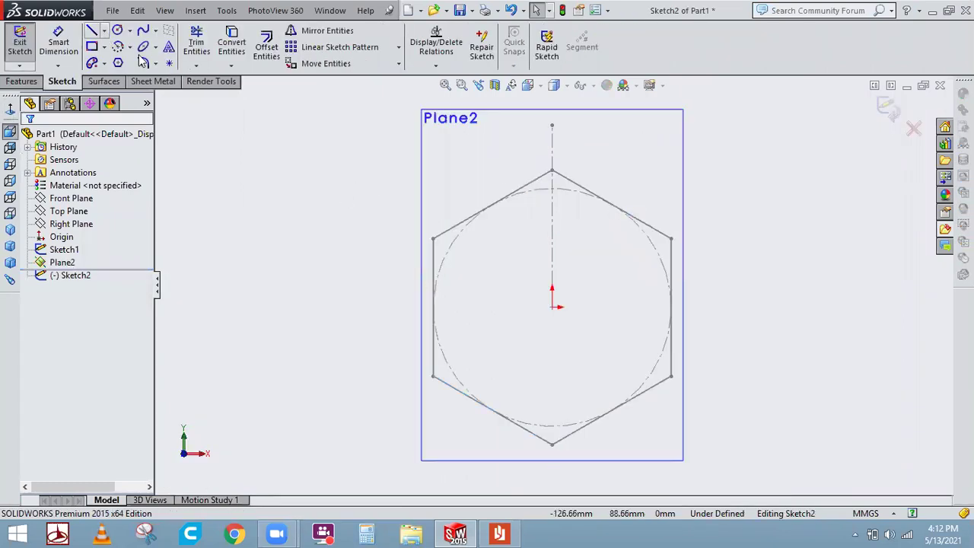
click(553, 307)
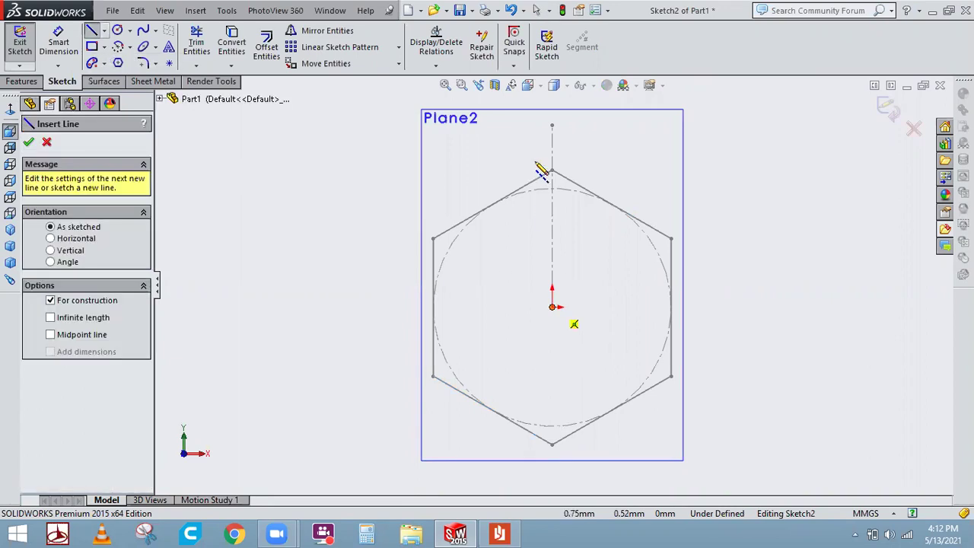
click(553, 126)
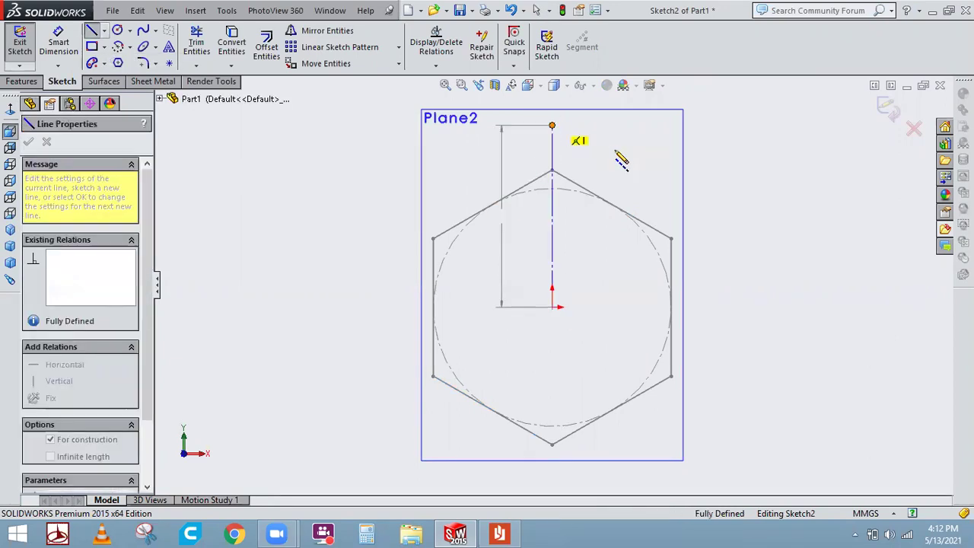
right_click(618, 156)
key(Escape)
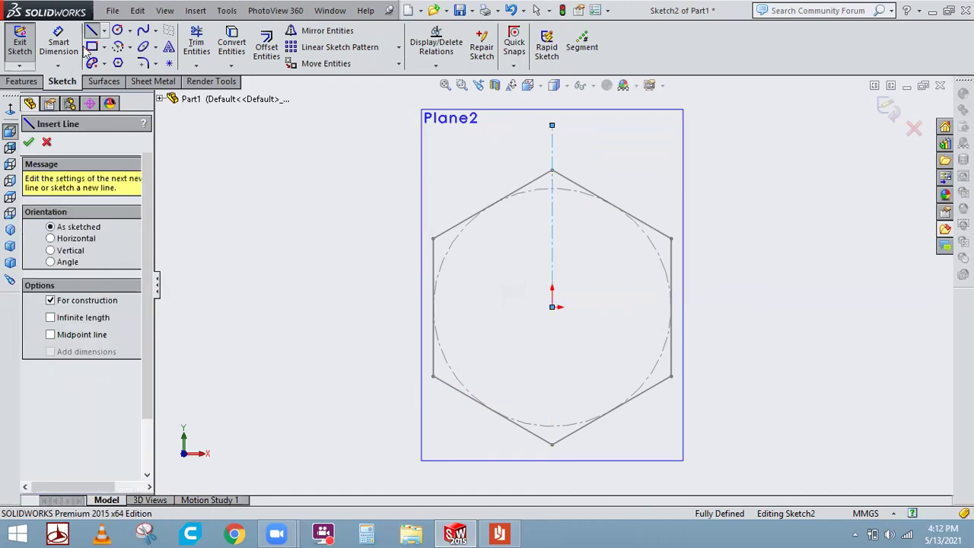
- Draw a line about 81 mm long from the origin, slanting up and left of the vertical centerline, and make it construction geometry
click(99, 34)
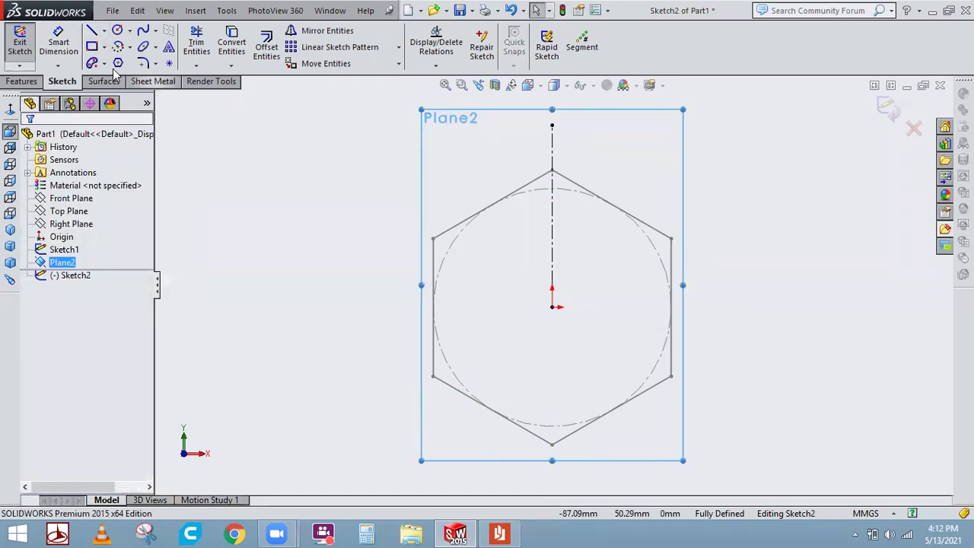
click(91, 31)
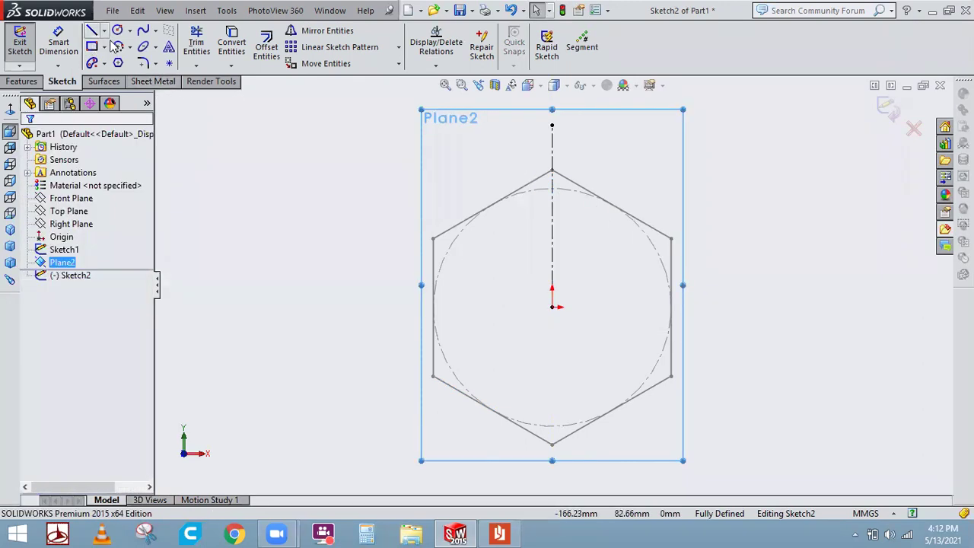
click(552, 308)
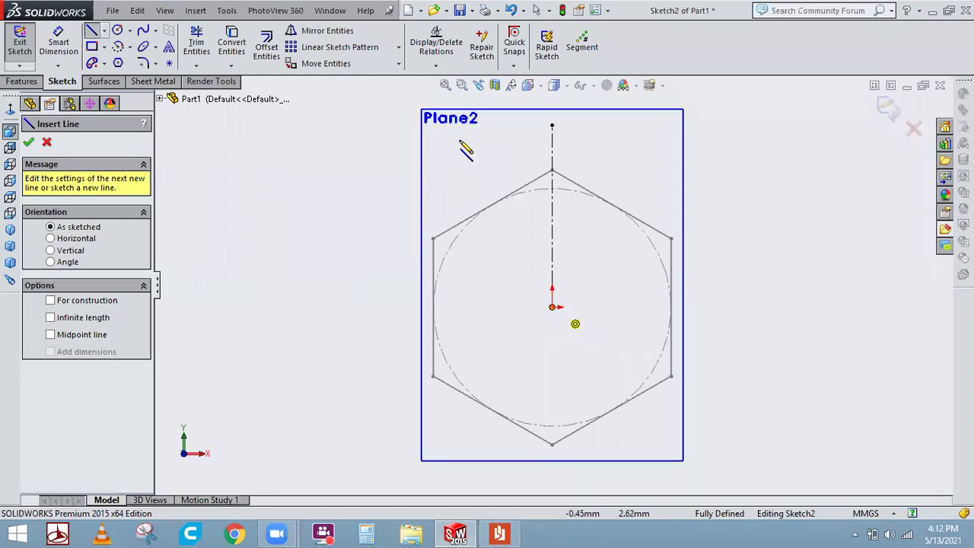
click(473, 142)
double_click(468, 134)
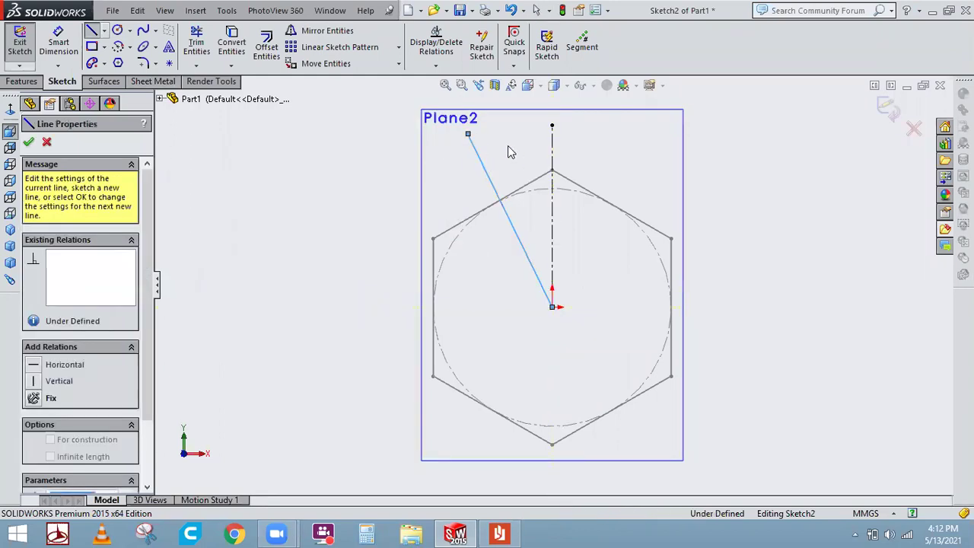
key(Escape)
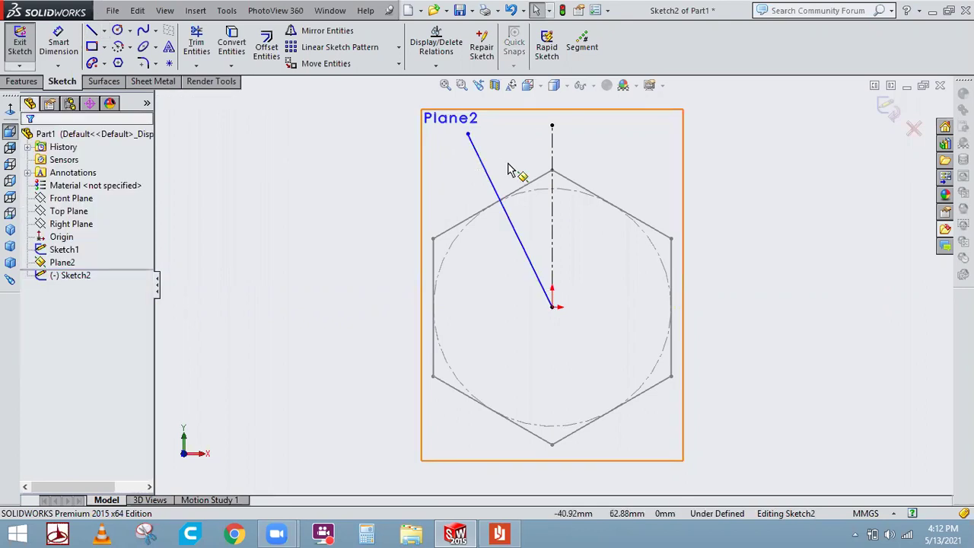
click(483, 167)
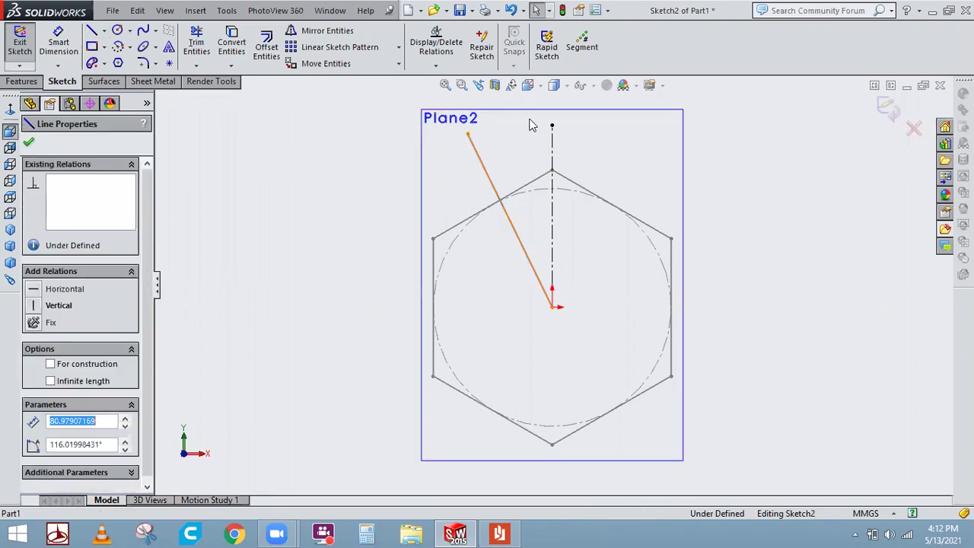
- Dimension the angle between the vertical centerline and the slanted construction line at 15°
click(58, 44)
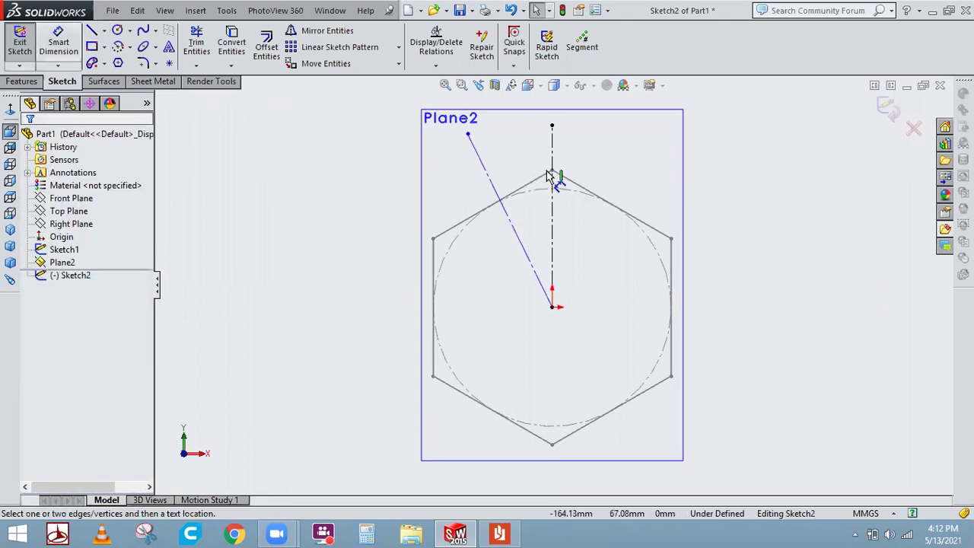
click(551, 152)
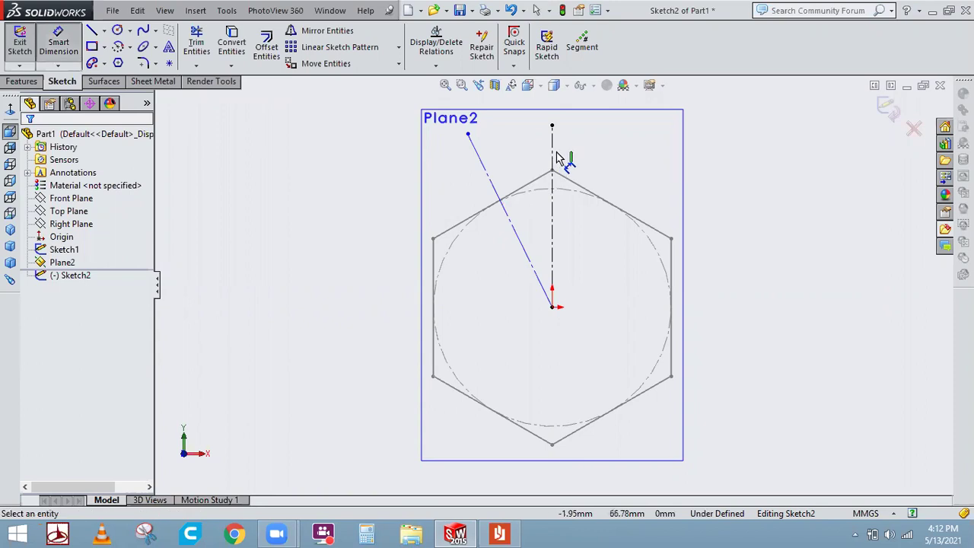
click(487, 174)
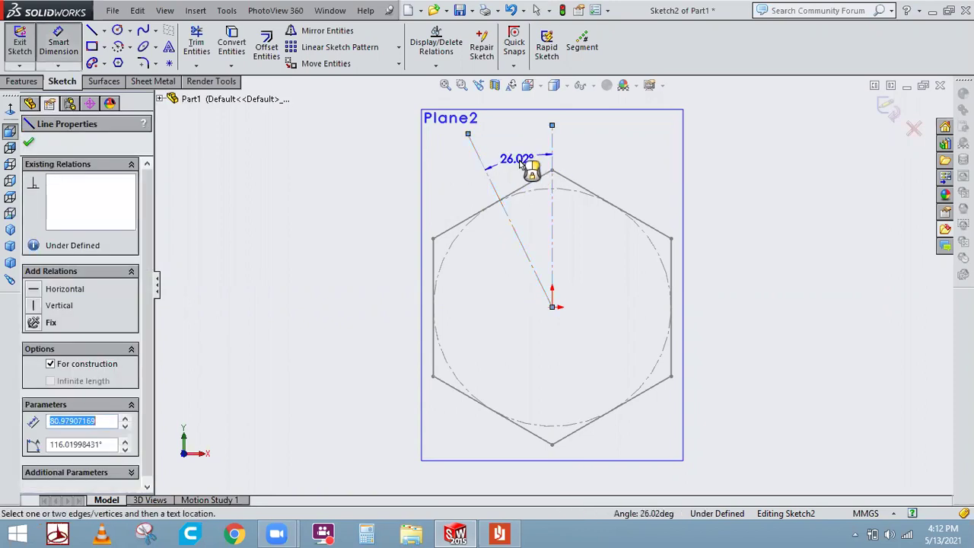
click(519, 159)
text(15)
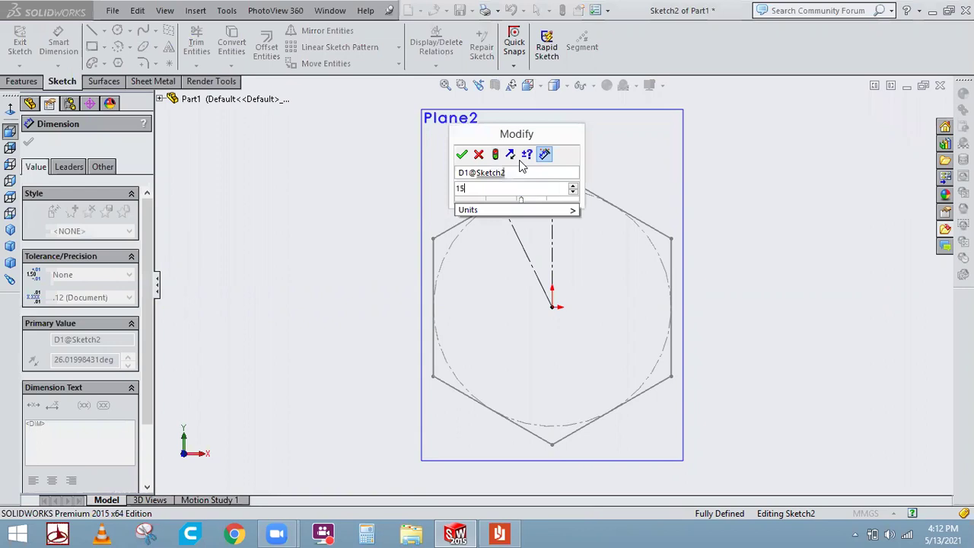
key(Return)
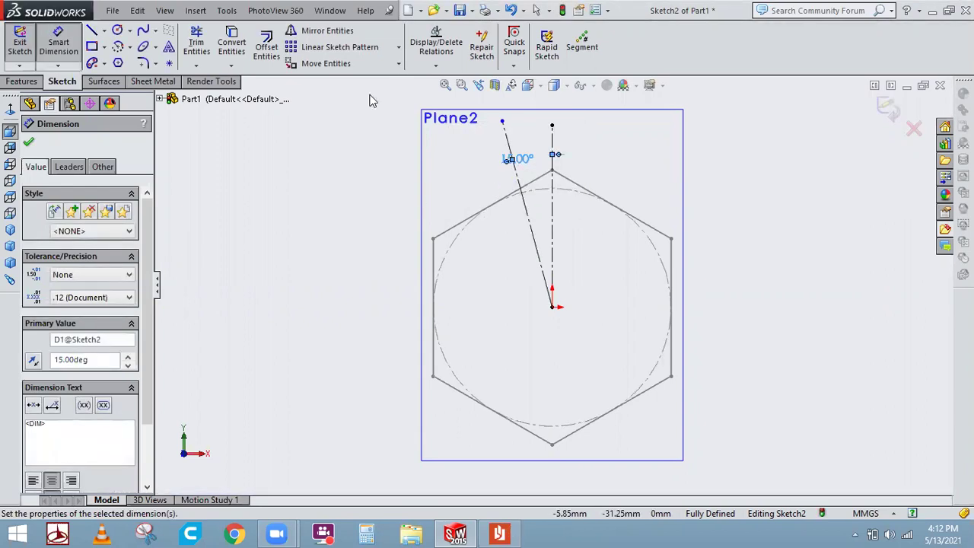
- Switch to the workbook PDF in Reader, check the note on sketch sizes and rotation angle, and return to SOLIDWORKS
key(alt+Tab)
scroll(442, 263, down, 5)
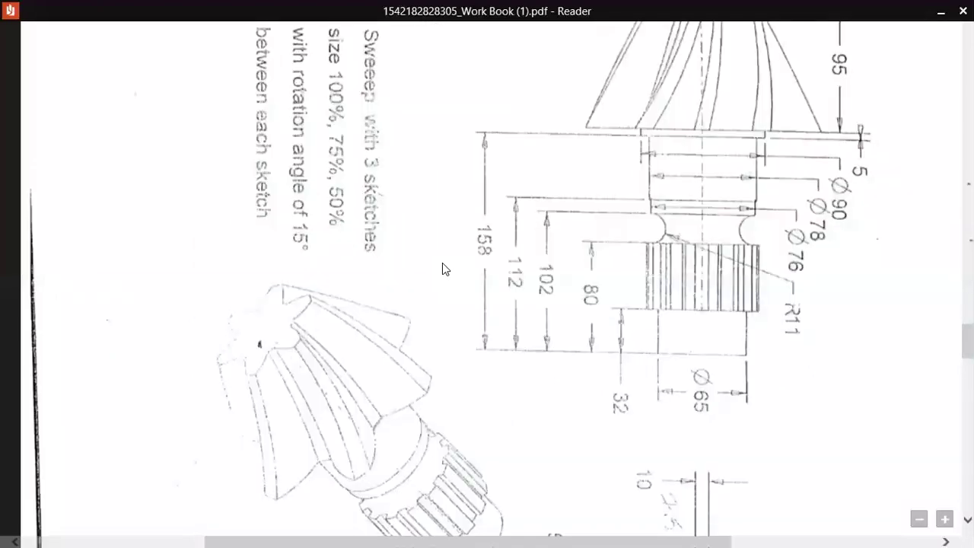
scroll(382, 246, up, 1)
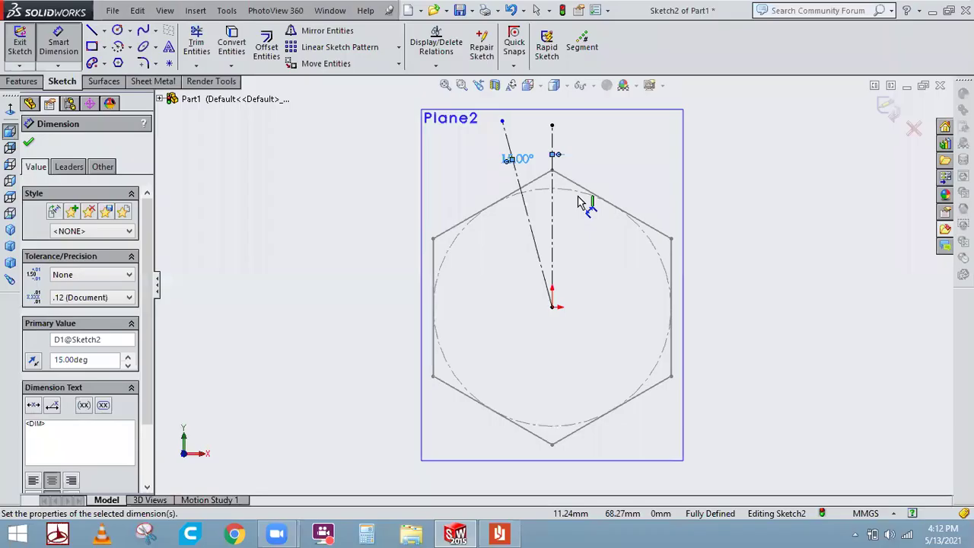
key(alt+Tab)
click(580, 186)
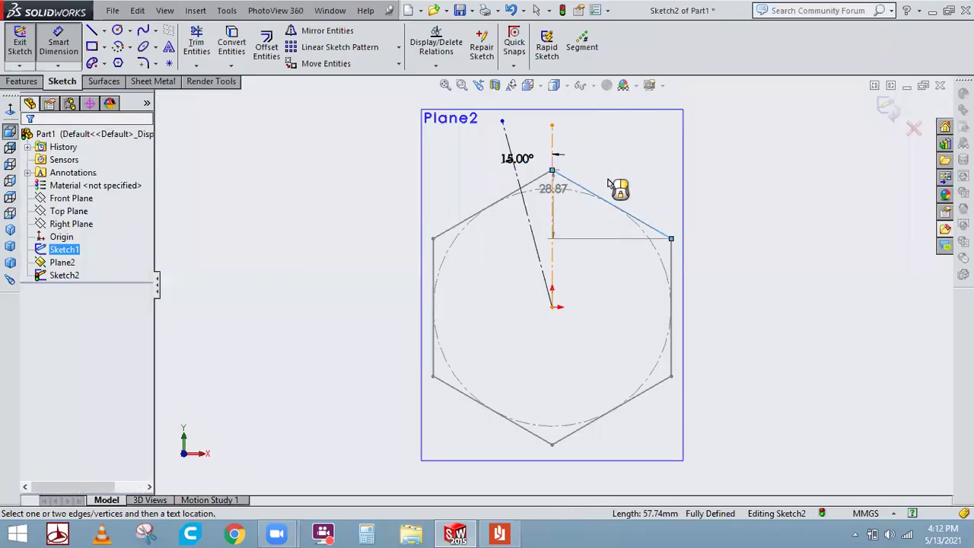
key(Escape)
key(Escape)
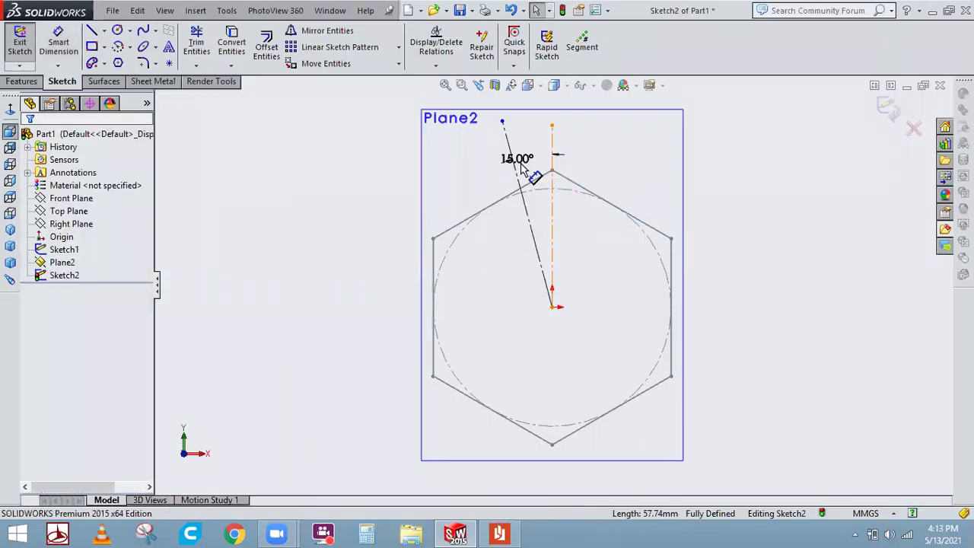
- Draw a six-sided polygon centred on the origin, inscribed circle about 70 mm in diameter, with one vertex on the slanted construction line
click(118, 63)
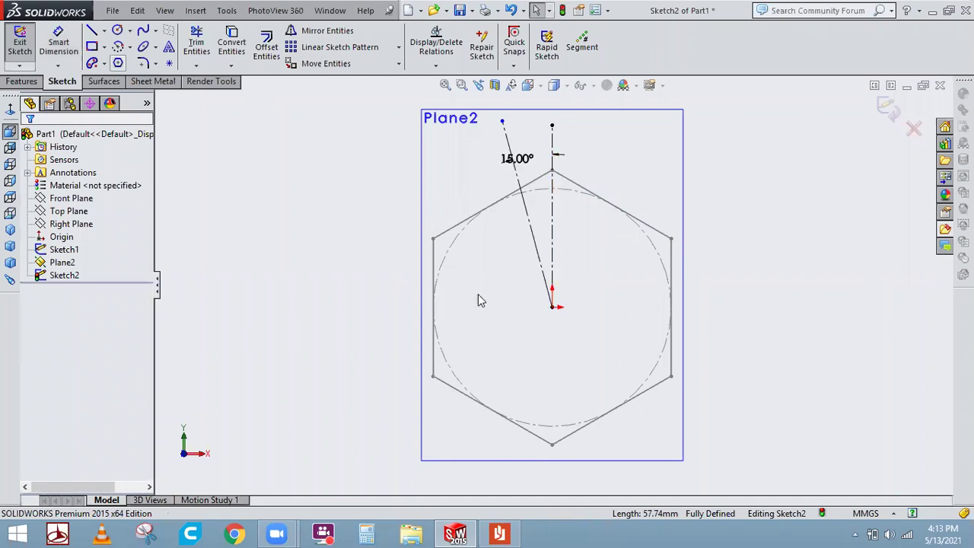
click(552, 308)
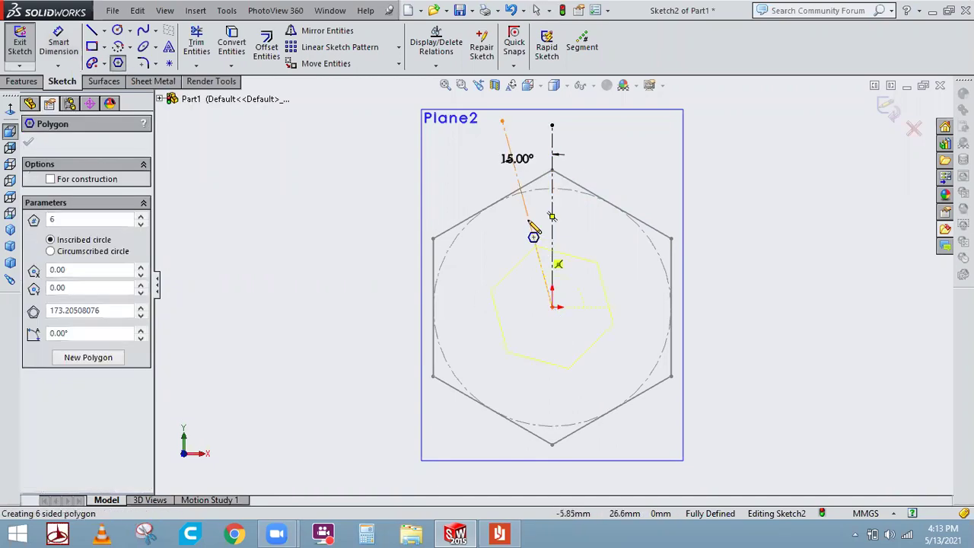
click(612, 162)
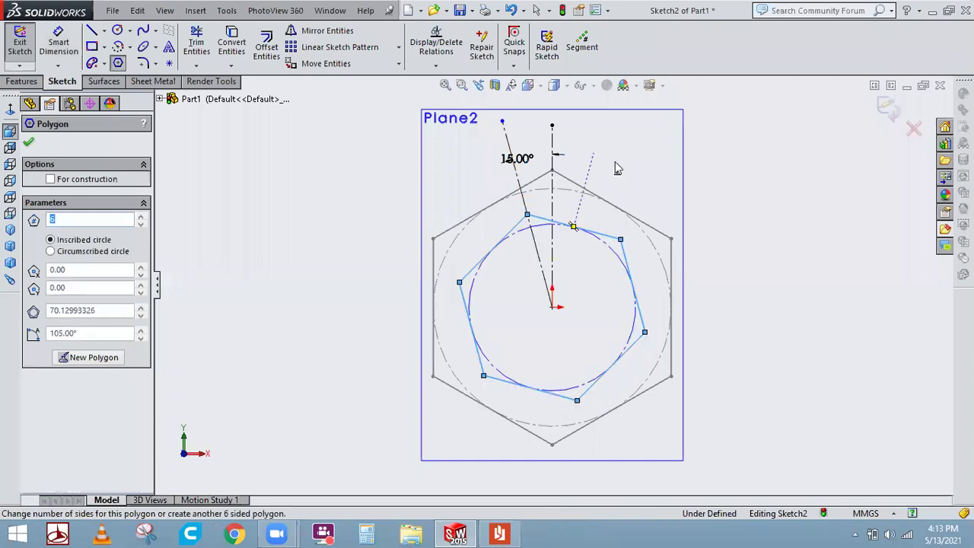
- Dimension the diameter of the smaller hexagon's inscribed construction circle as 100*.75 mm
right_click(615, 161)
click(630, 168)
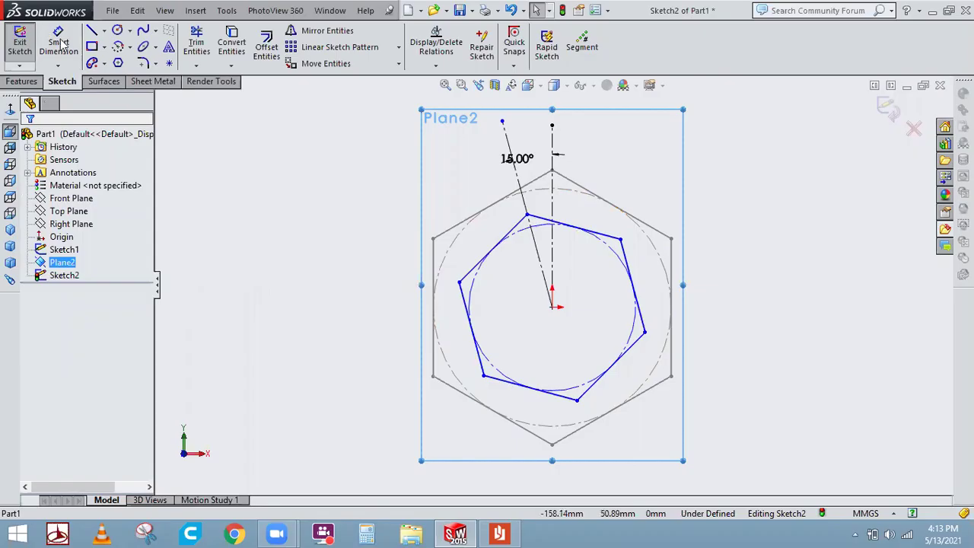
click(60, 40)
click(615, 254)
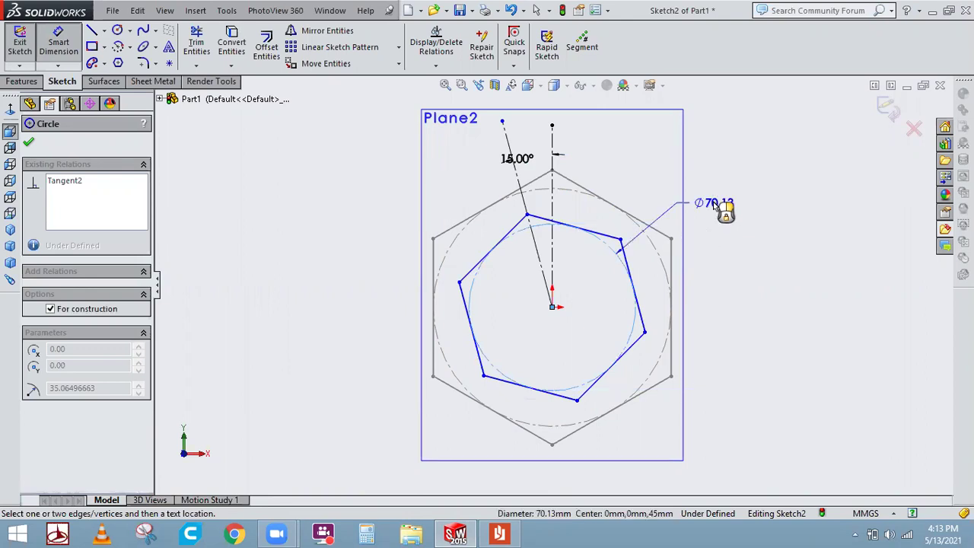
click(711, 211)
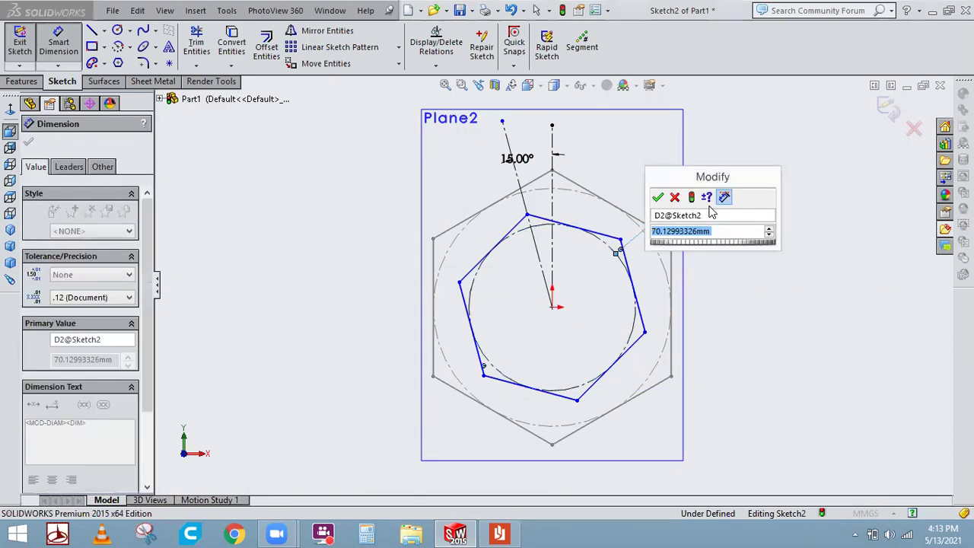
text(100)
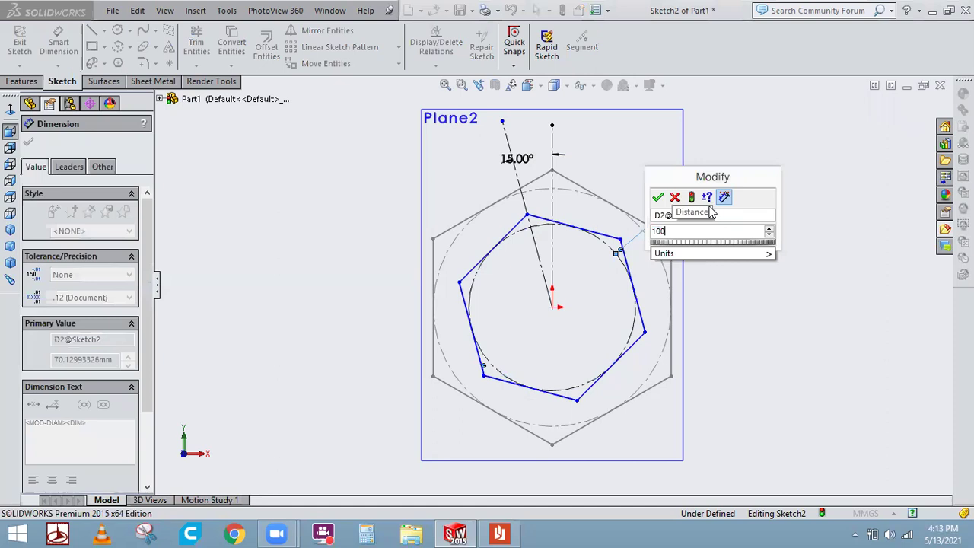
key(Return)
text(.75)
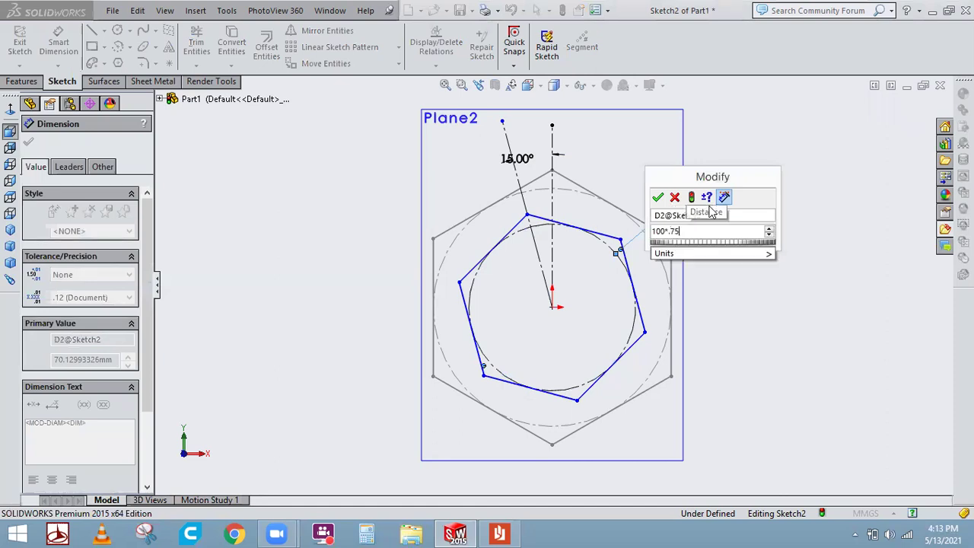
click(657, 197)
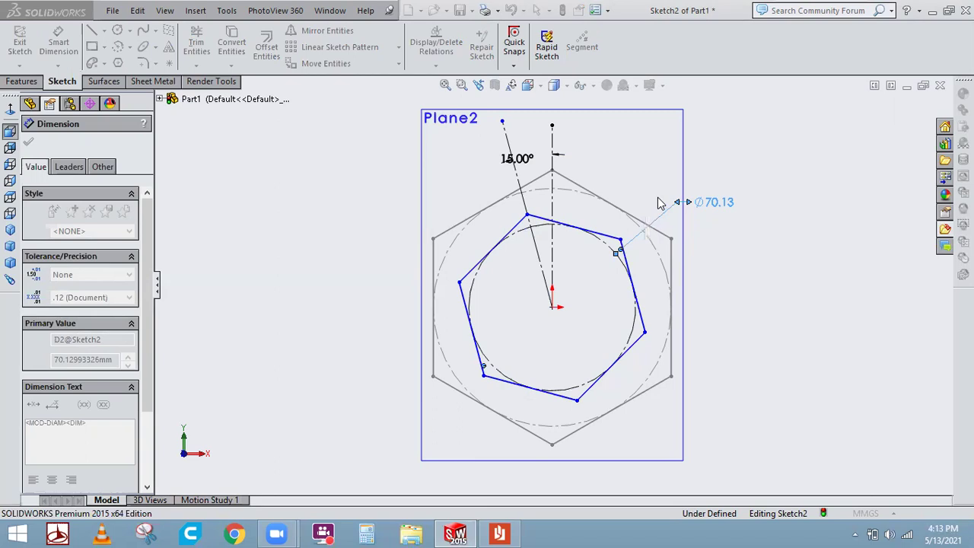
click(761, 312)
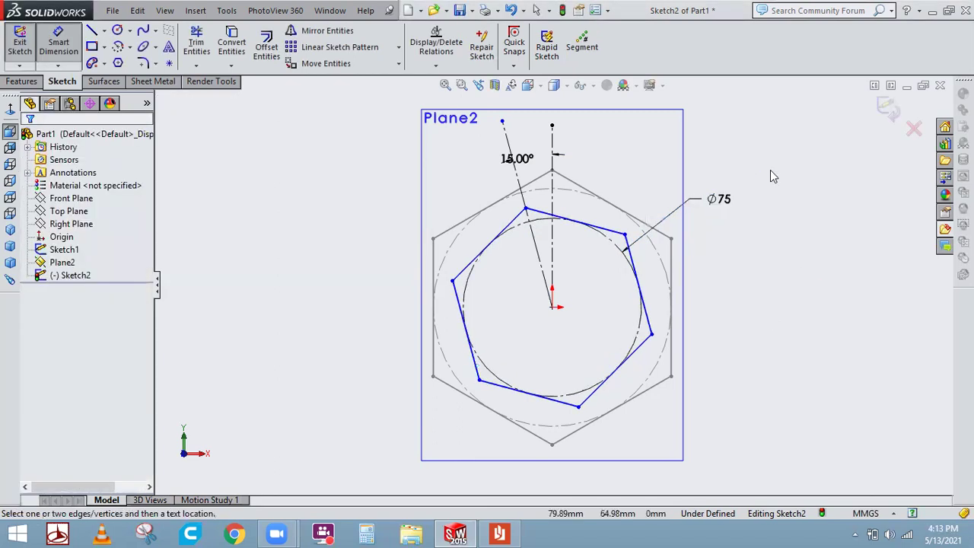
right_click(740, 153)
key(Escape)
key(Escape)
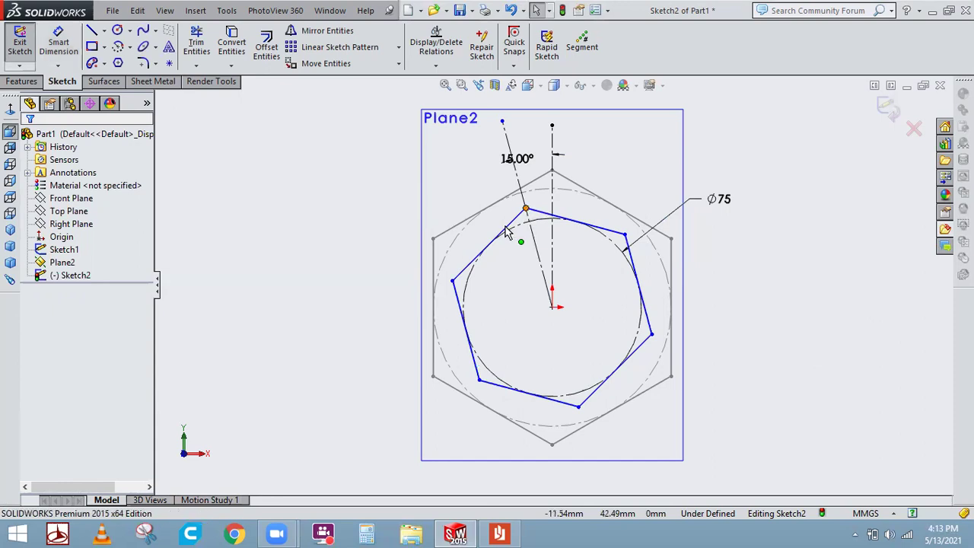
- Test the smaller hexagon's remaining freedom by rotating its upper vertex off the slanted construction line
drag(525, 208, 500, 219)
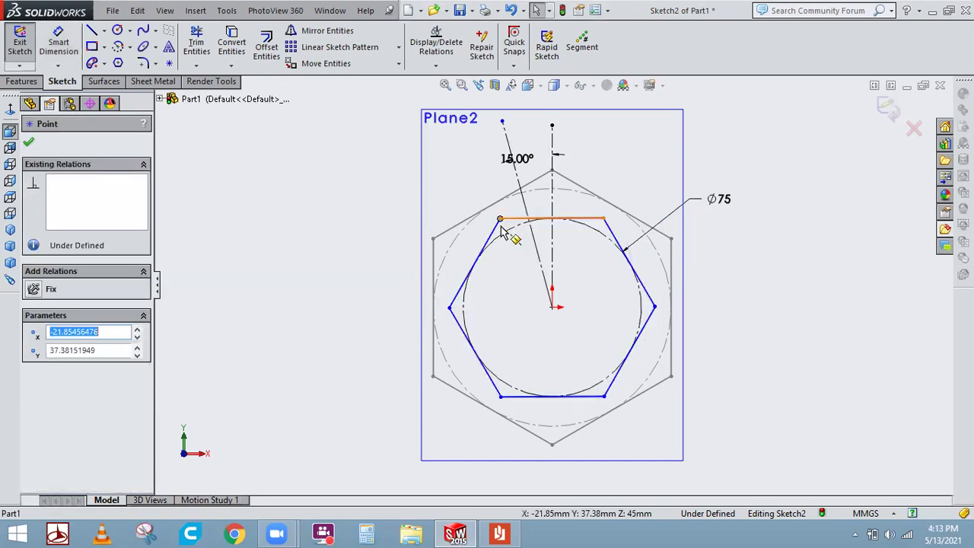
drag(511, 215, 517, 211)
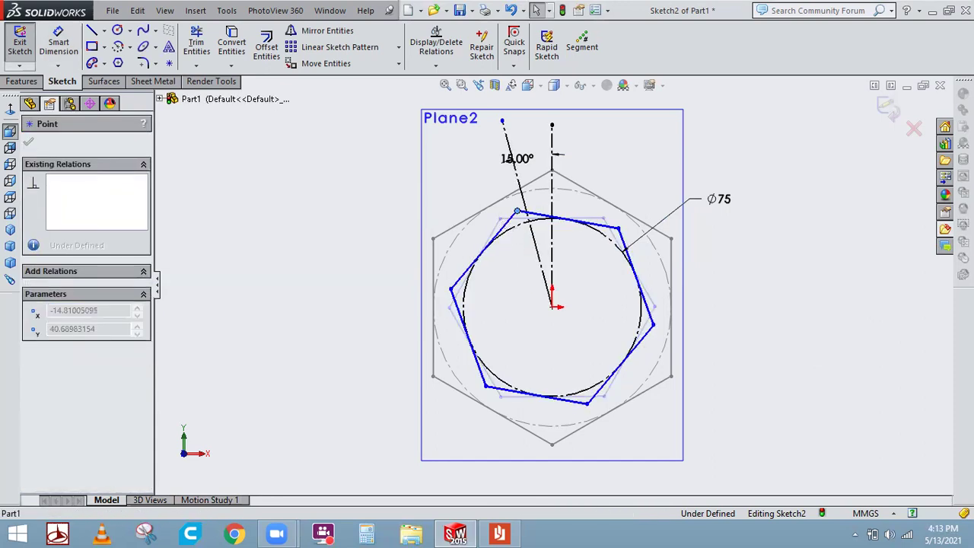
drag(582, 245, 582, 245)
click(796, 250)
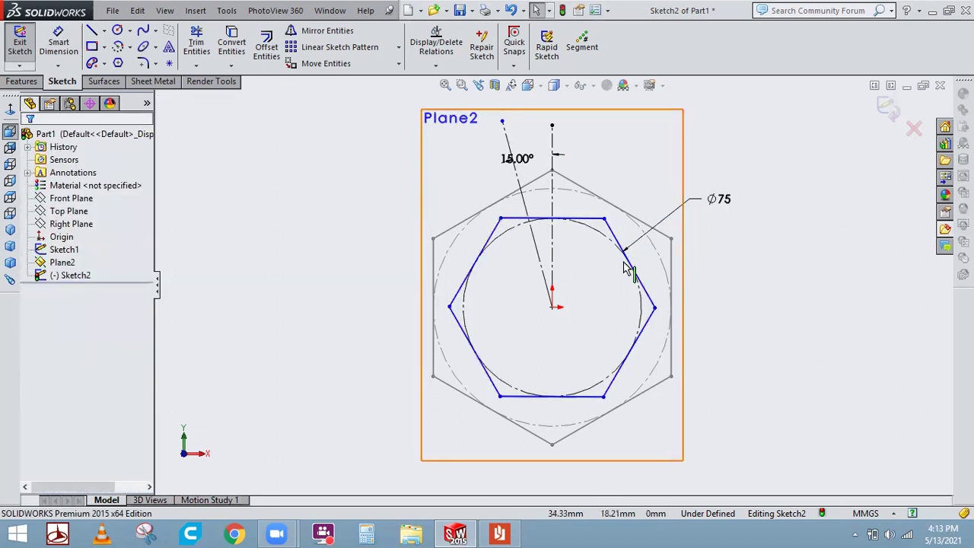
- Make the smaller hexagon's upper-left vertex coincident with the 15° construction line and exit the sketch
click(501, 218)
ctrl+click(523, 204)
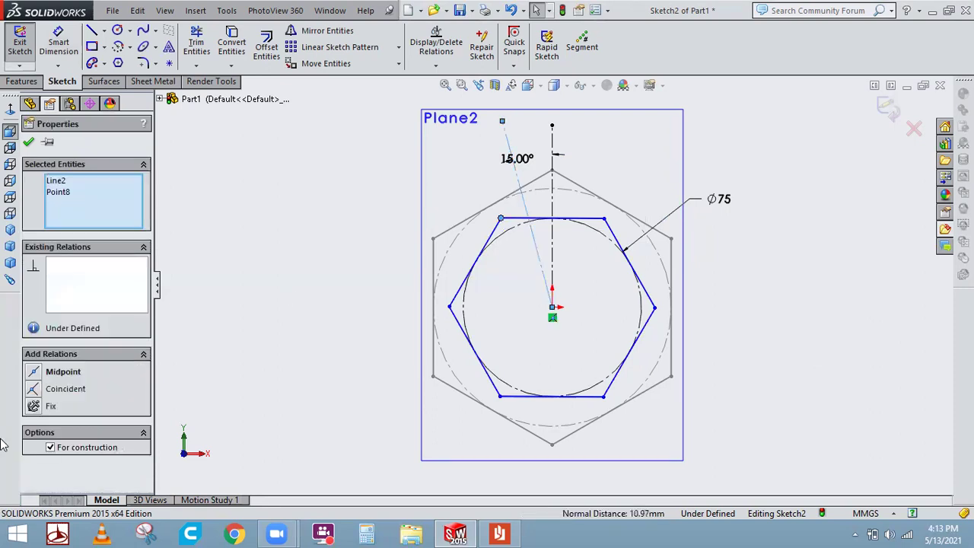
click(74, 390)
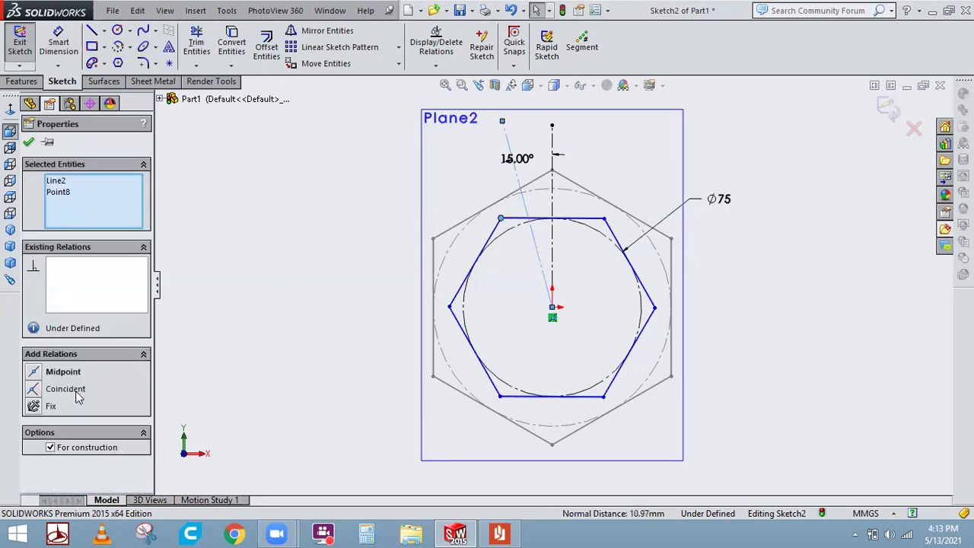
click(267, 243)
click(19, 46)
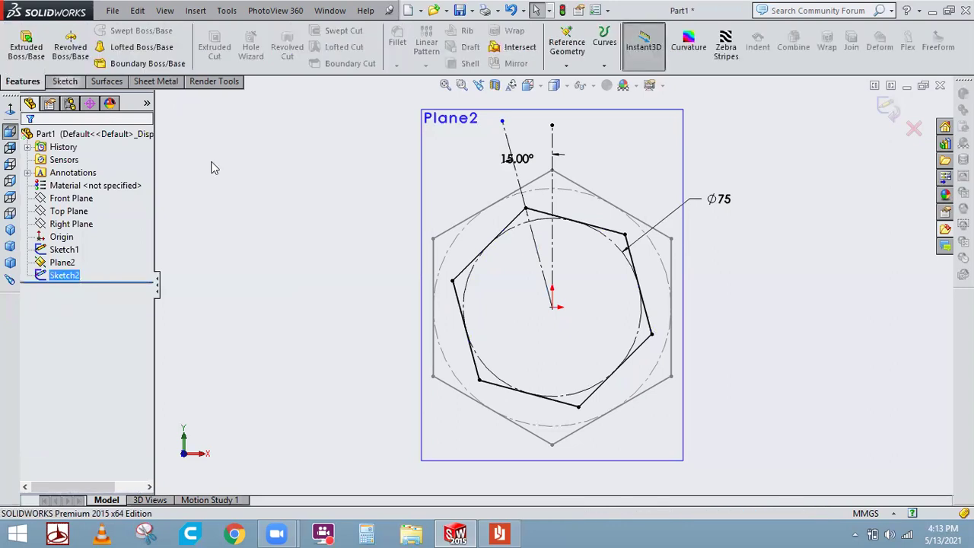
- Create a reference plane offset 95 mm from the Front Plane, on the same side as Plane2
click(829, 231)
scroll(819, 260, up, 4)
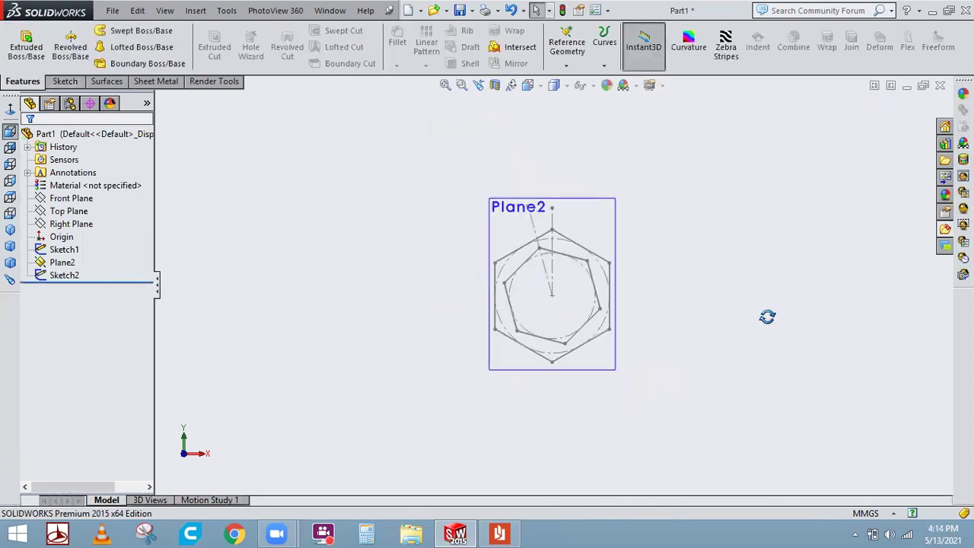
middle_drag(660, 322, 296, 181)
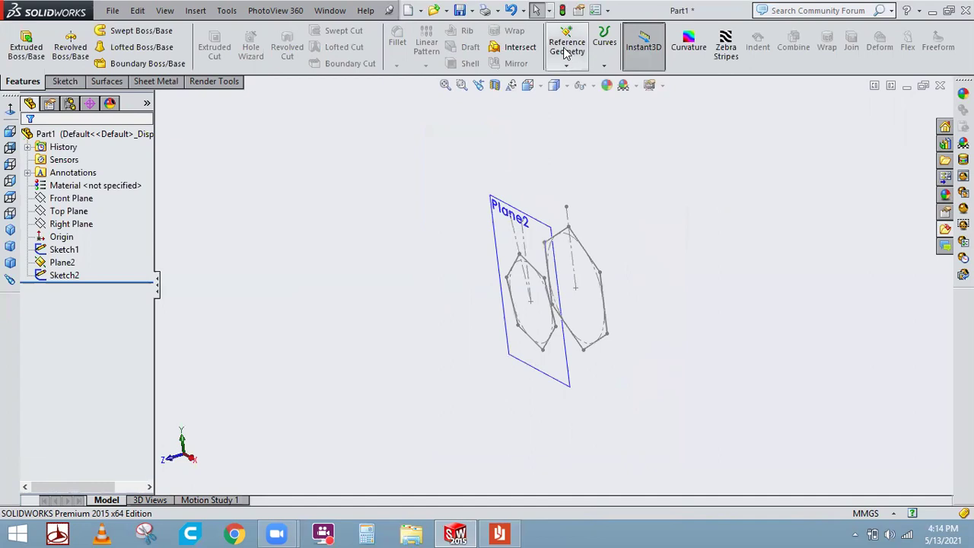
click(577, 70)
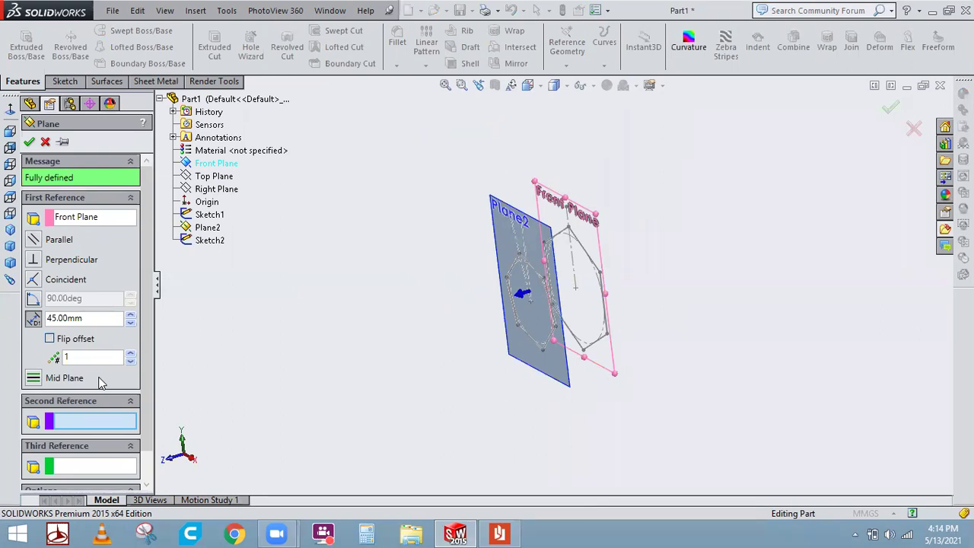
click(34, 320)
text(9)
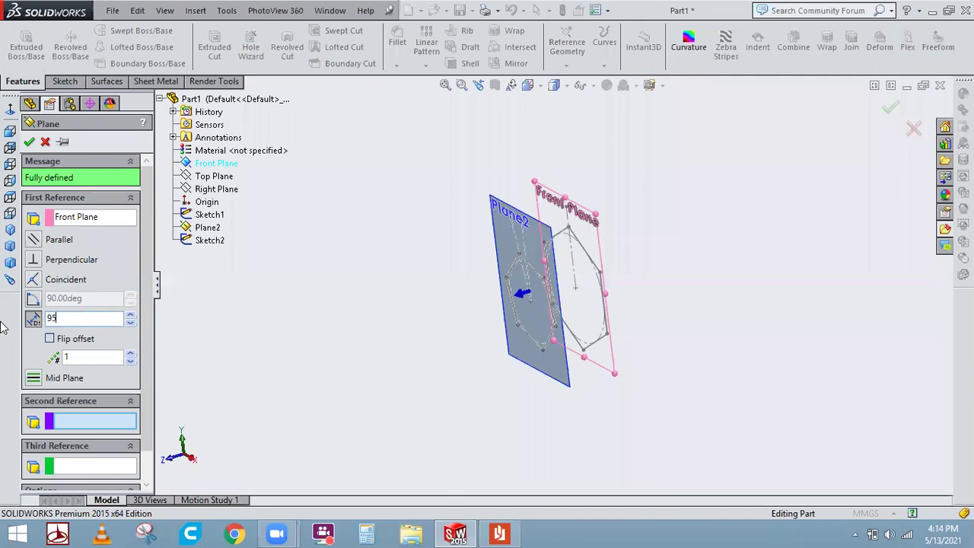
text(5)
key(Return)
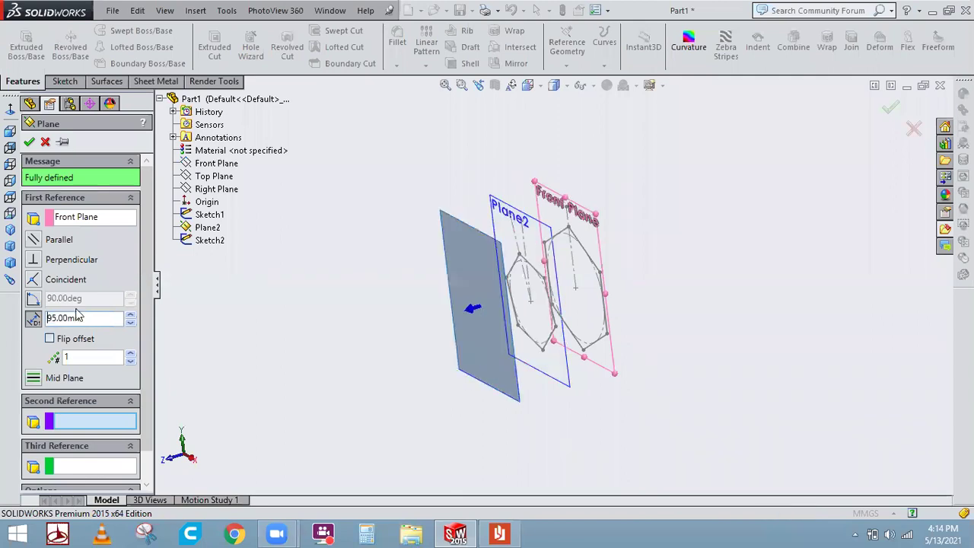
click(29, 143)
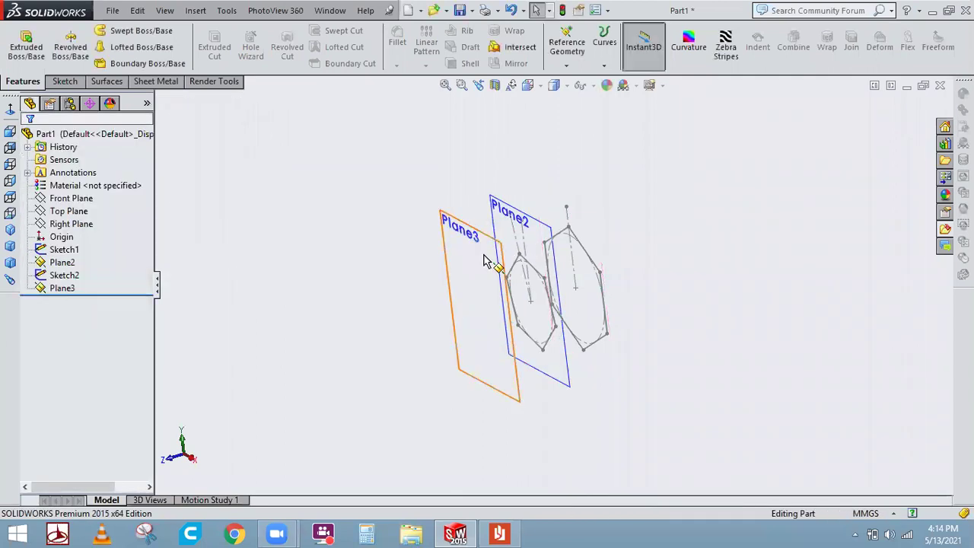
- Start a sketch on Plane3 and draw a vertical centerline from the origin up to the existing centerline's upper endpoint
click(485, 261)
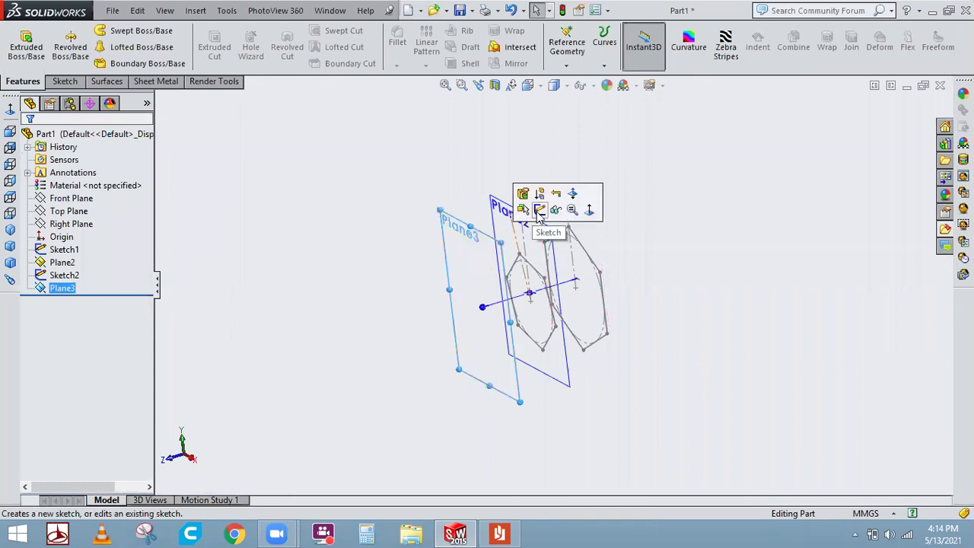
click(539, 210)
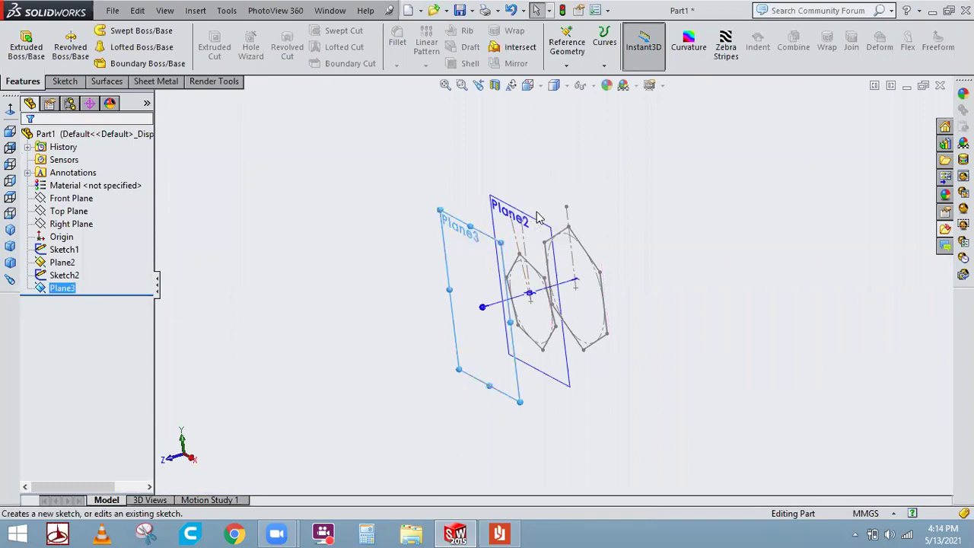
click(11, 110)
click(103, 30)
click(128, 60)
click(551, 309)
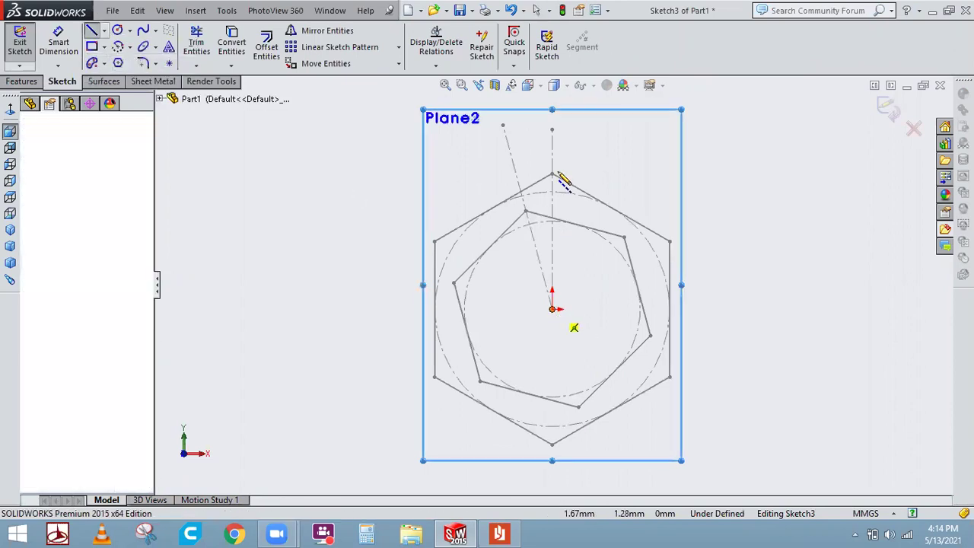
click(552, 130)
right_click(580, 154)
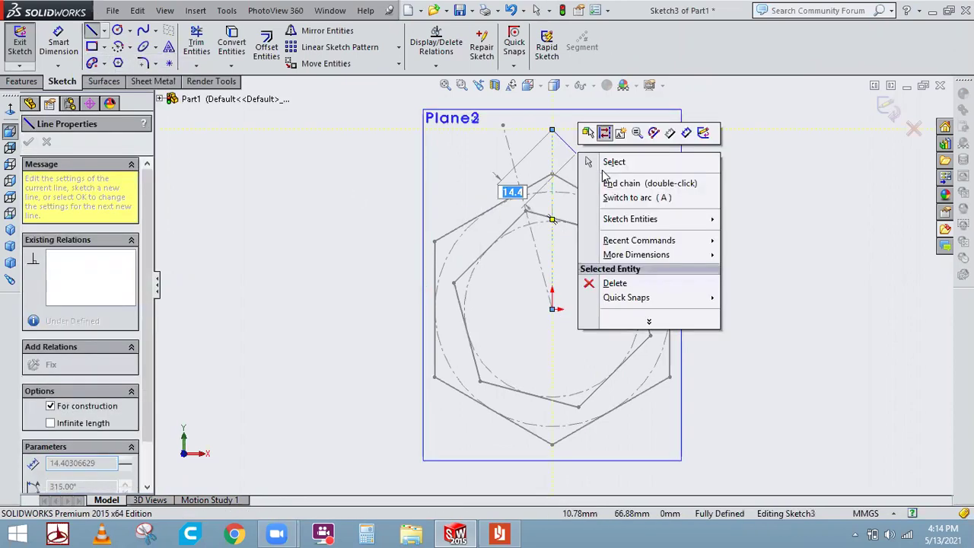
click(614, 161)
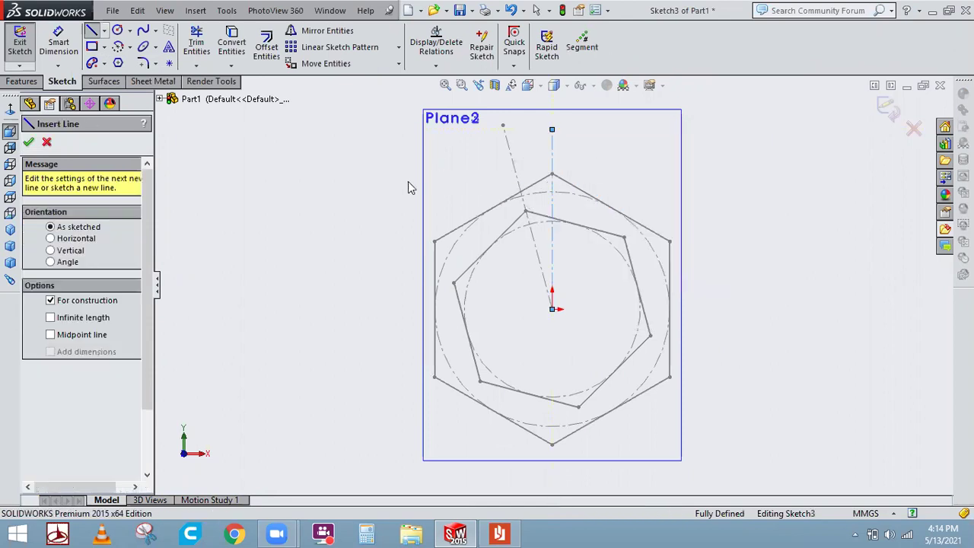
- Draw a second centerline from the origin, slanting up and left at about 34° from the vertical centerline
click(104, 31)
click(124, 60)
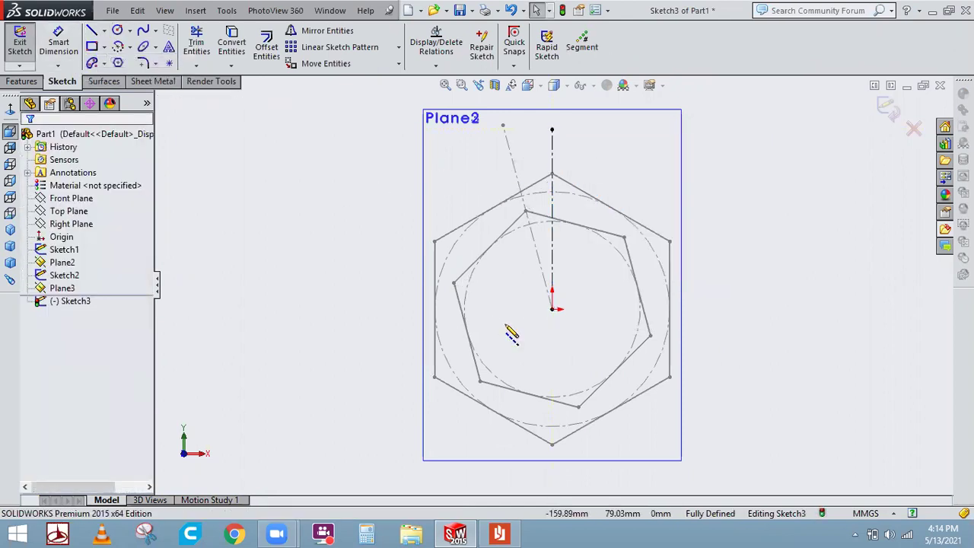
click(553, 309)
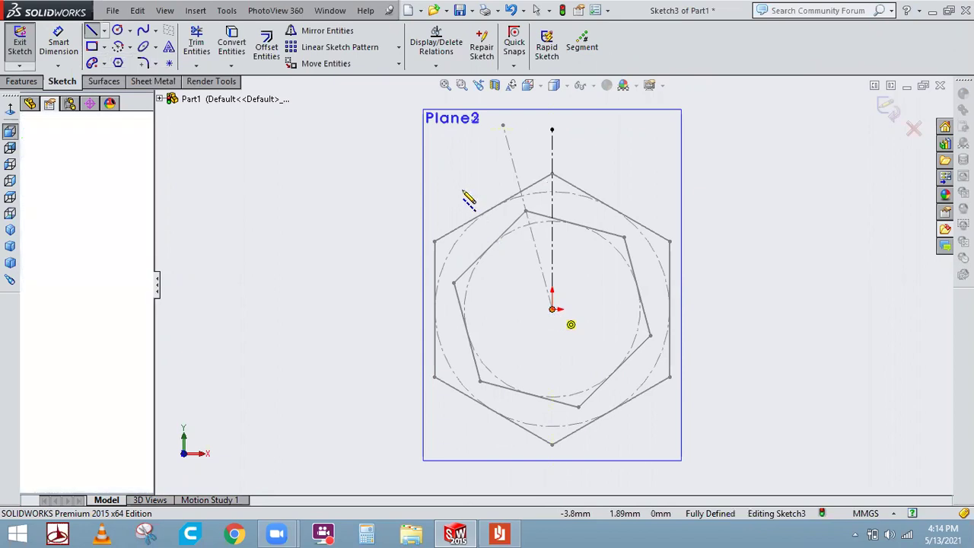
click(446, 147)
right_click(445, 149)
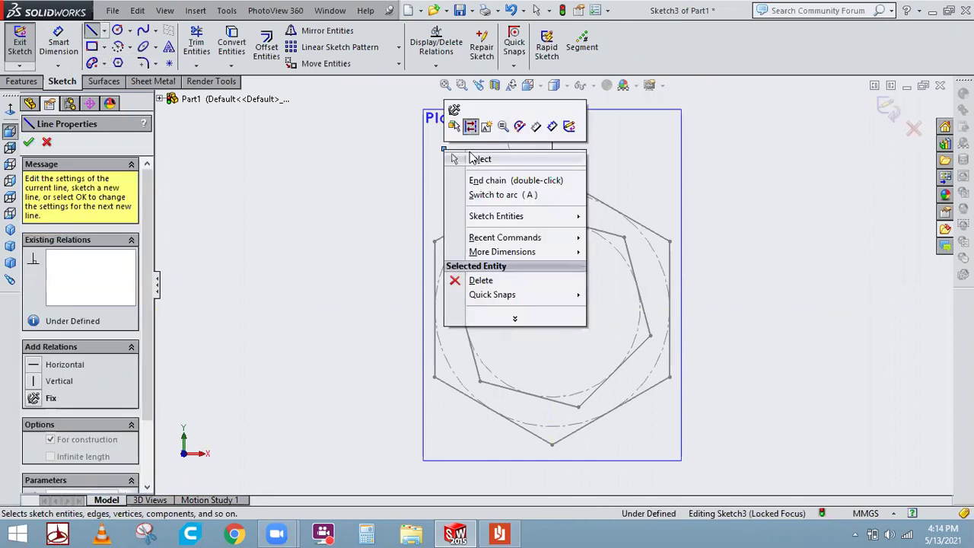
click(478, 159)
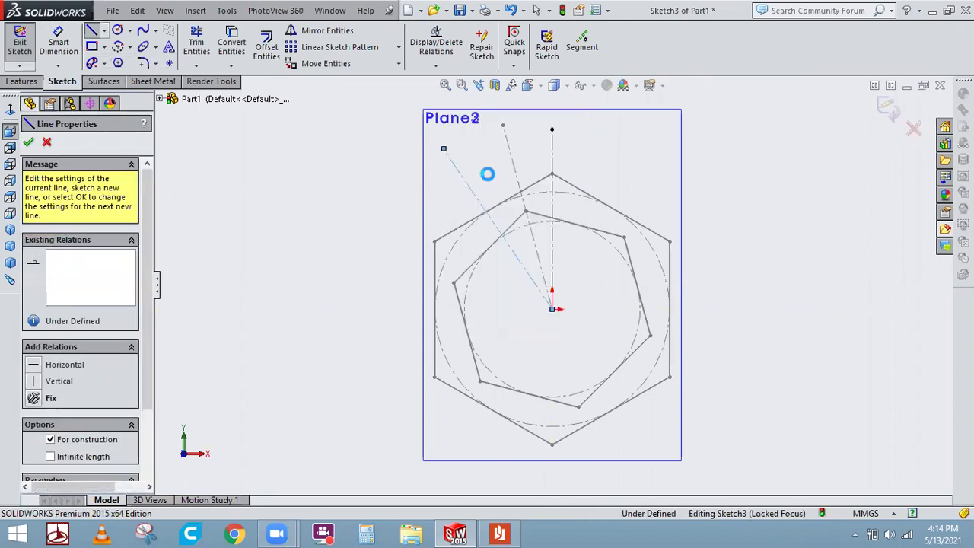
- Dimension the angle between the vertical centerline and the new slanted centerline at 30°
click(58, 46)
click(552, 172)
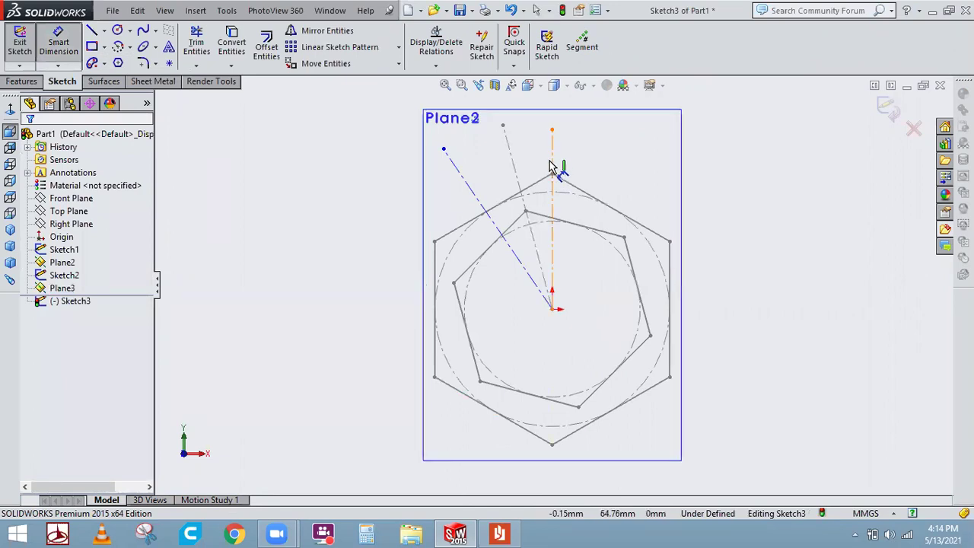
click(487, 207)
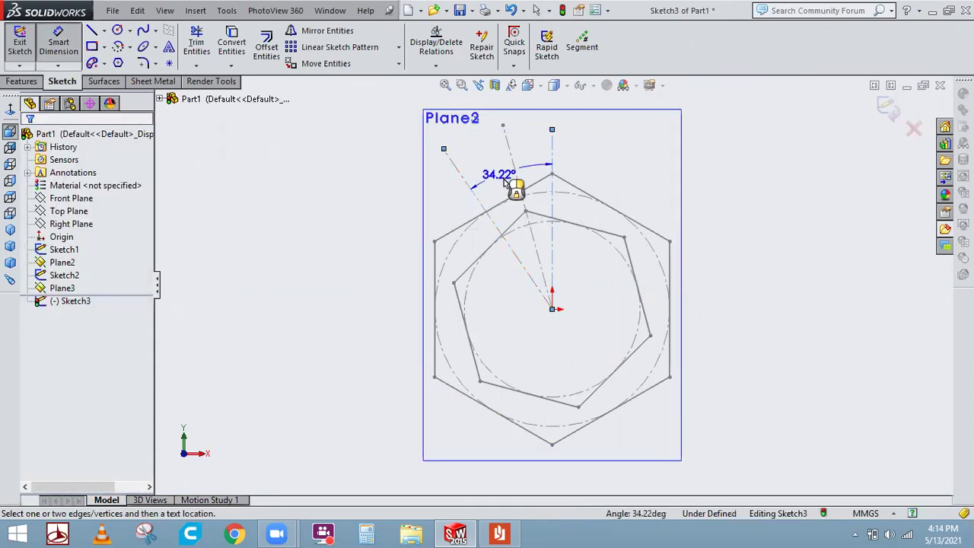
click(505, 182)
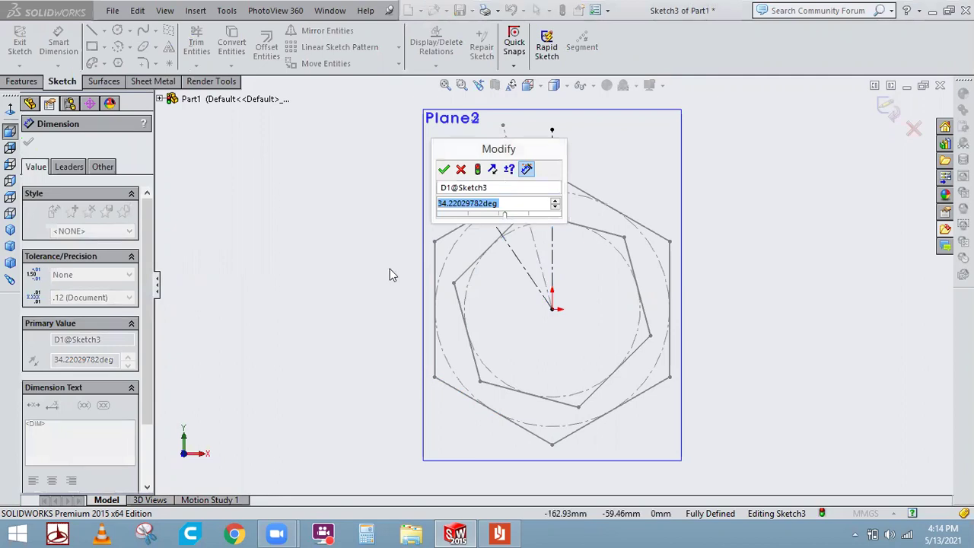
text(30)
key(Return)
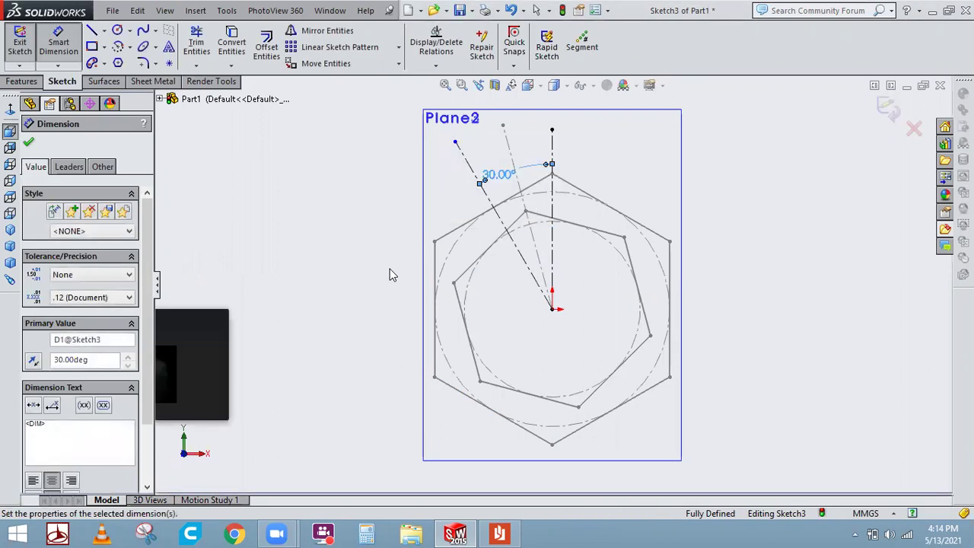
click(794, 122)
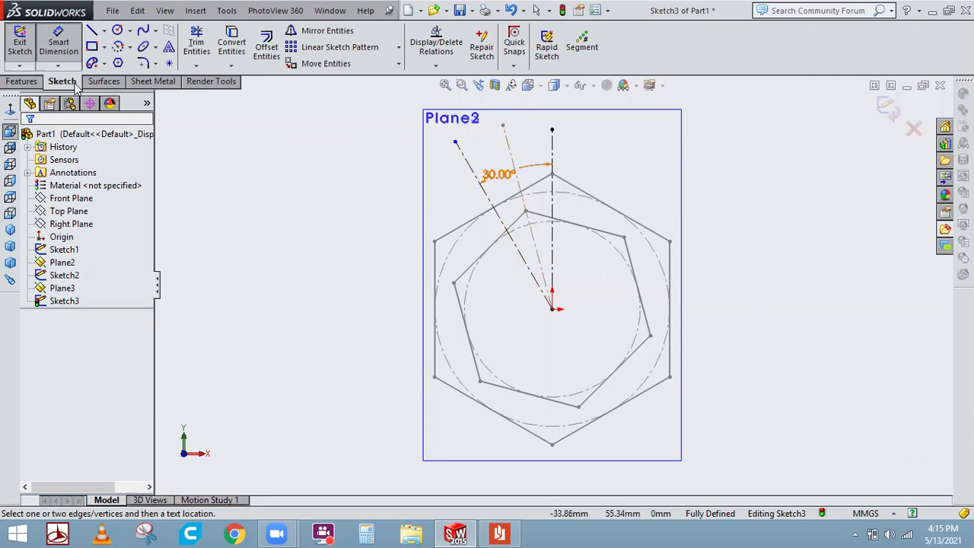
- Draw a six-sided polygon centred on the origin inside the existing hexagons, with an inscribed circle about 53 mm in diameter
click(118, 63)
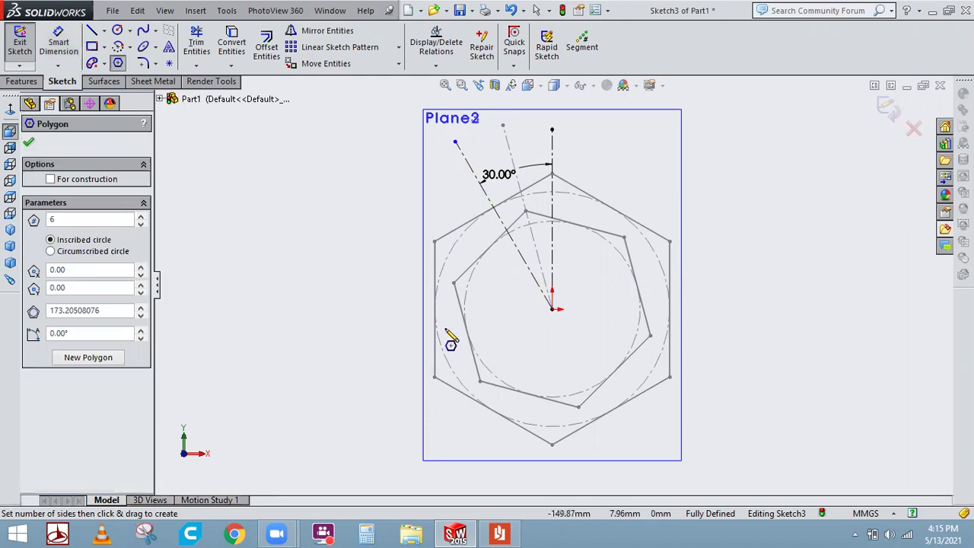
drag(553, 308, 515, 249)
right_click(356, 203)
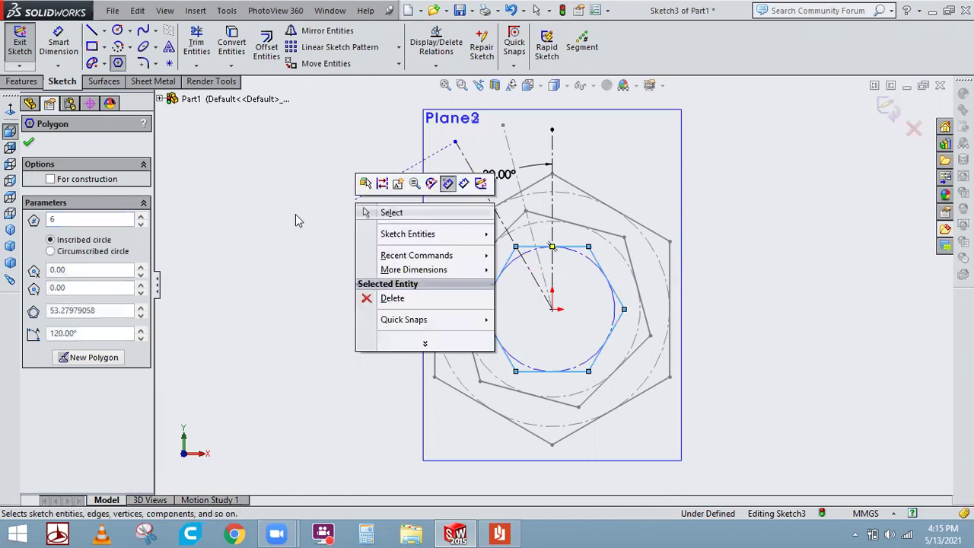
click(29, 142)
- Dimension the diameter of the new hexagon's inscribed circle as 100*.5 mm
click(59, 43)
click(615, 312)
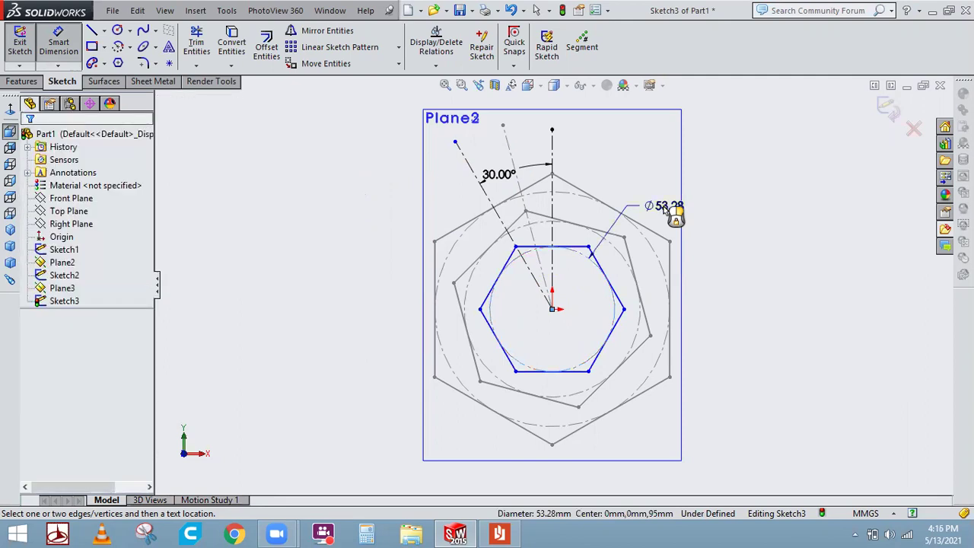
click(669, 214)
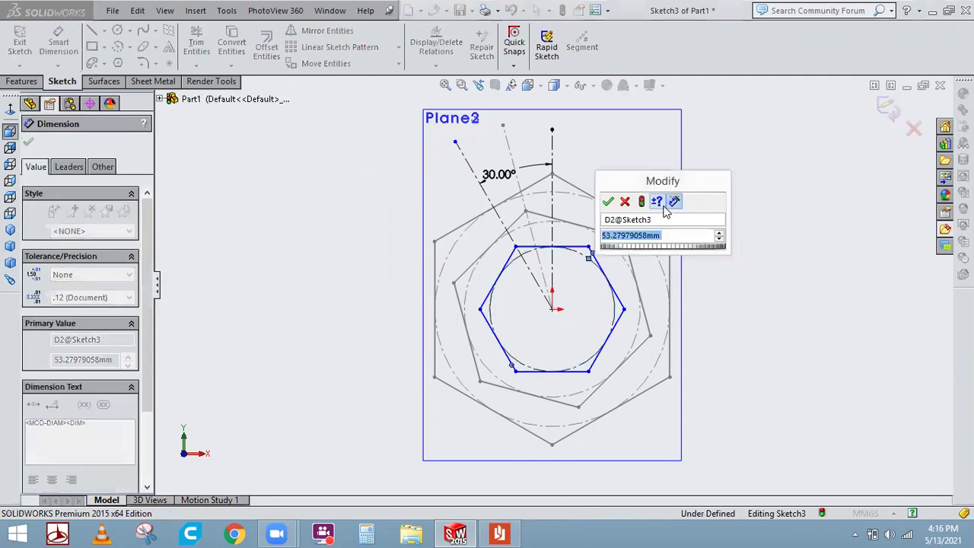
text(100)
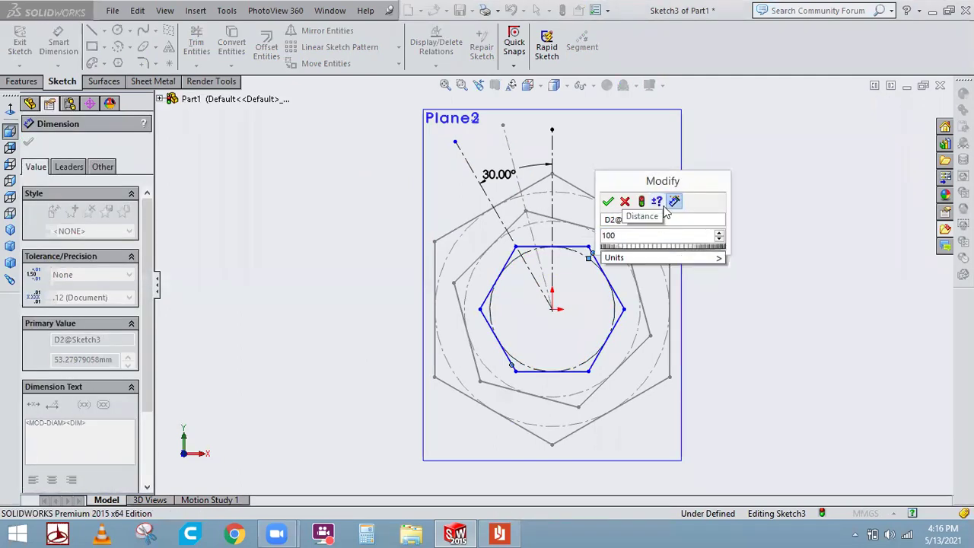
text(")
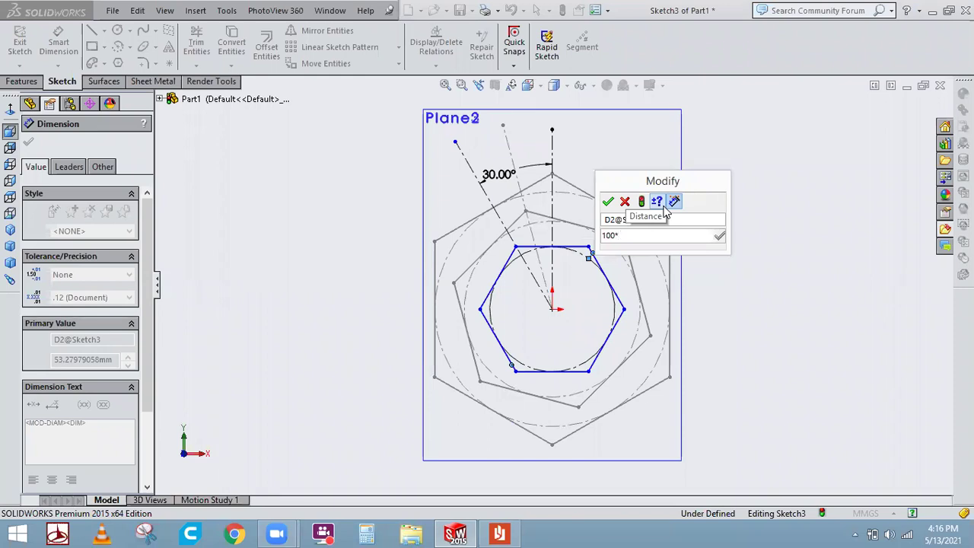
text(.5)
key(Return)
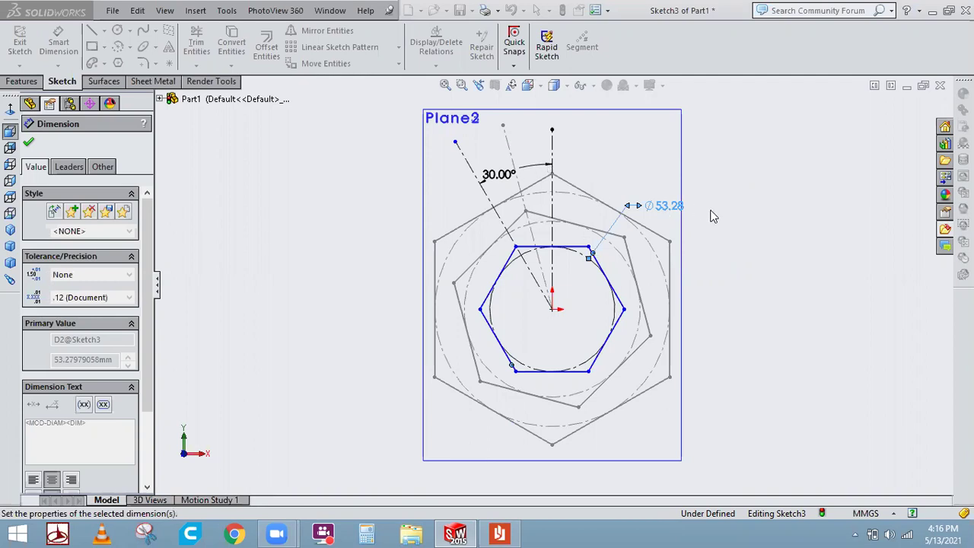
key(Escape)
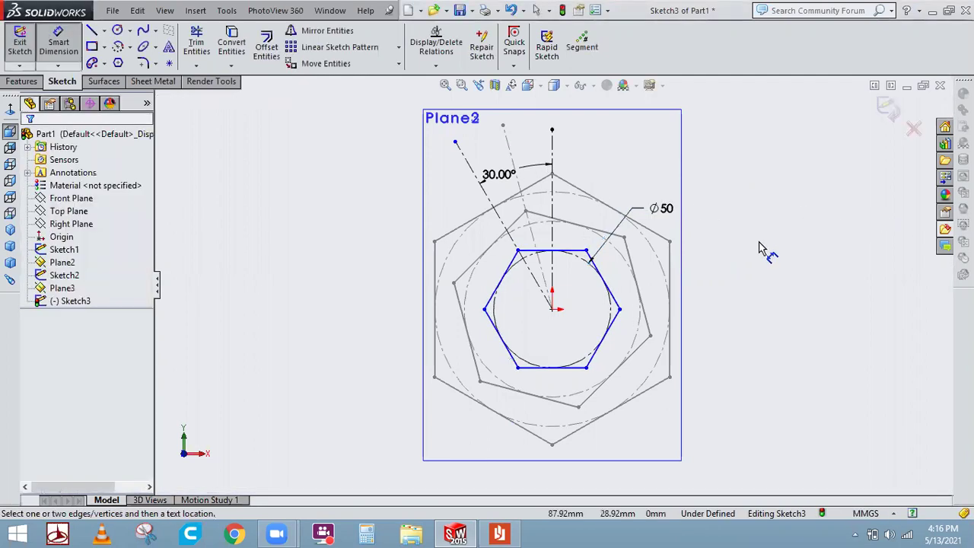
key(Escape)
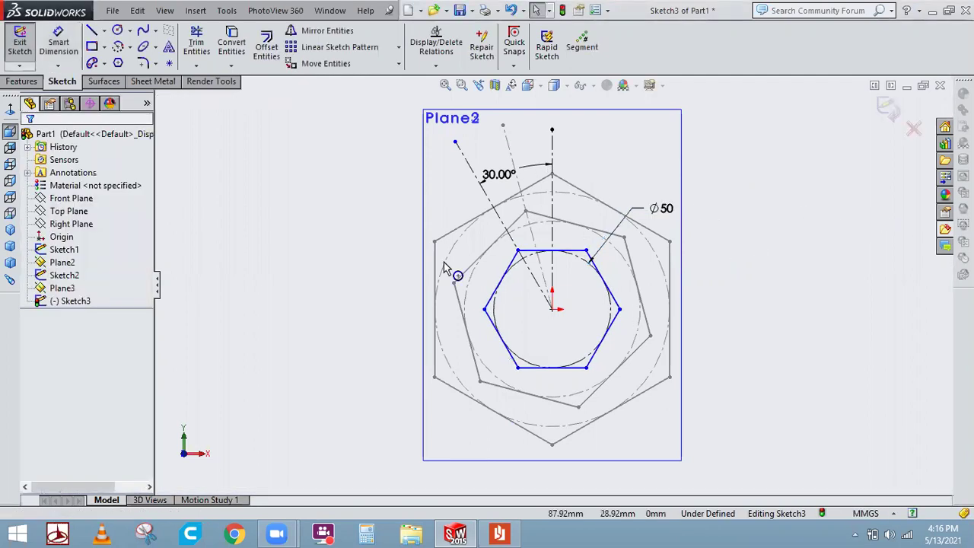
- Make the small hexagon's upper-left vertex coincident with the slanted 30° centerline and exit the sketch
click(517, 249)
ctrl+click(517, 245)
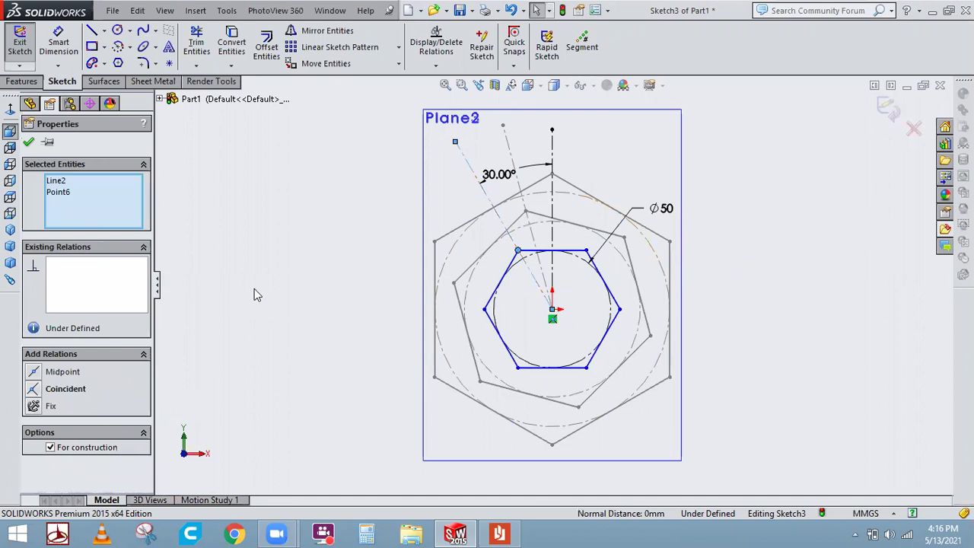
click(824, 308)
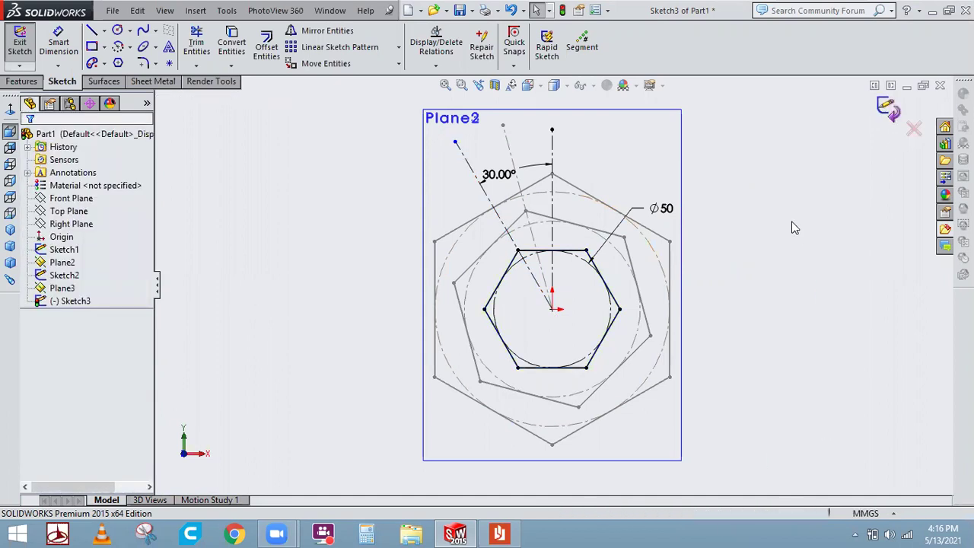
key(Escape)
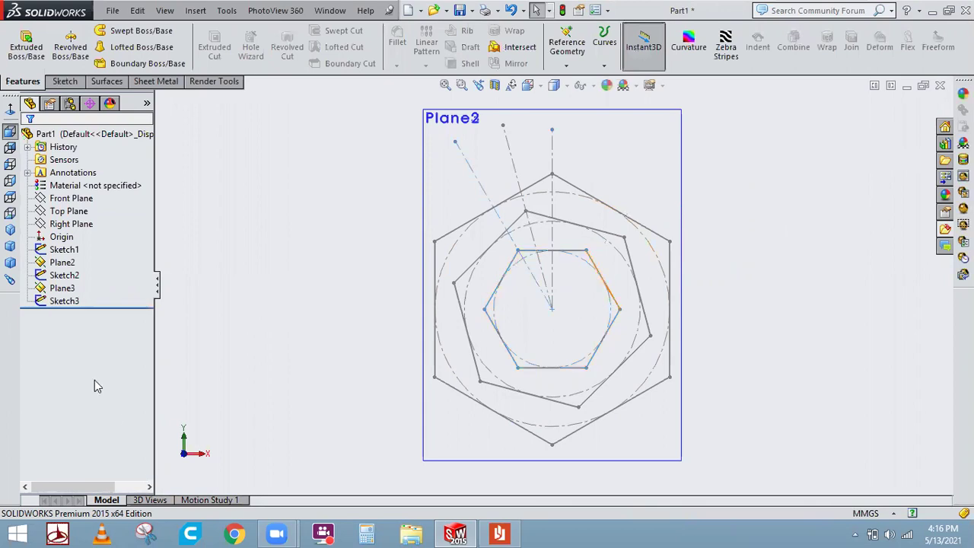
click(7, 233)
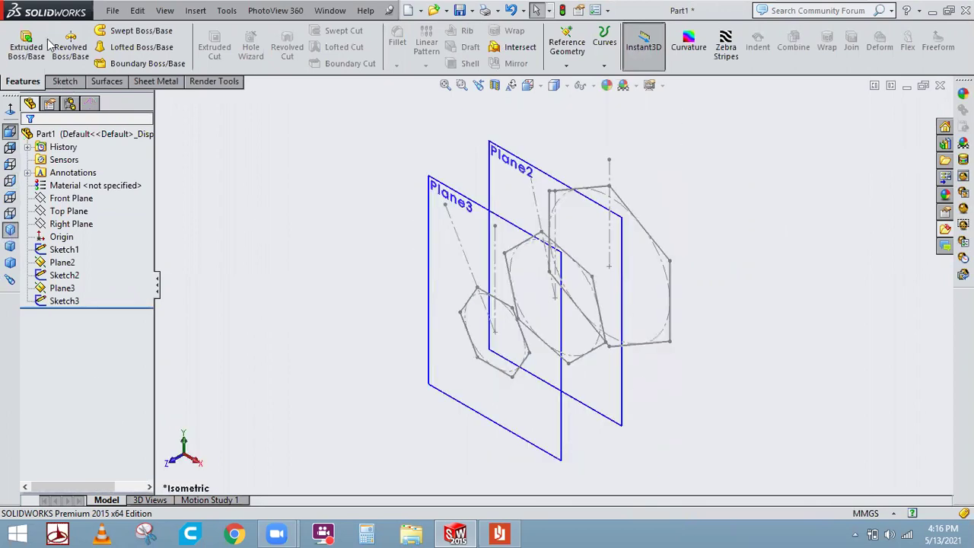
click(70, 47)
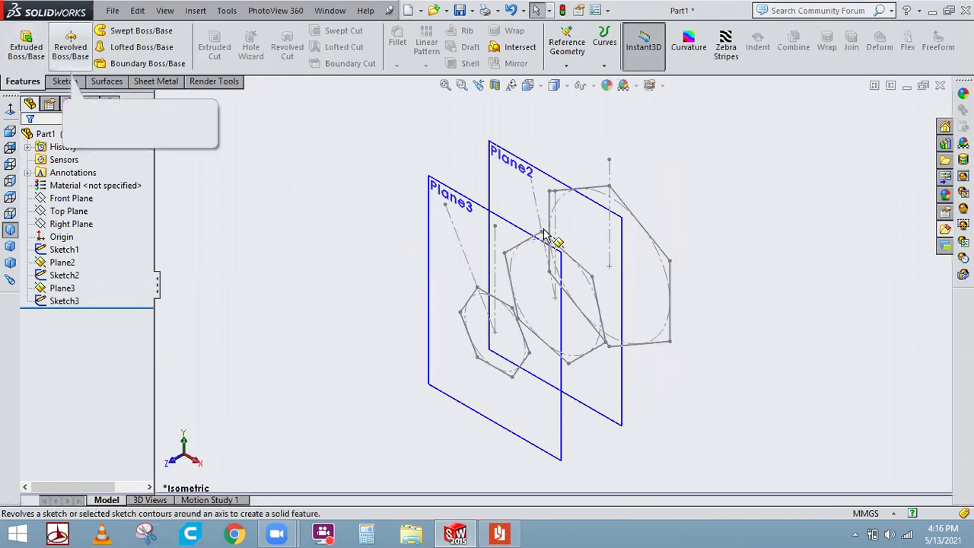
mouse_move(752, 270)
middle_down()
mouse_move(721, 282)
mouse_move(744, 283)
middle_up()
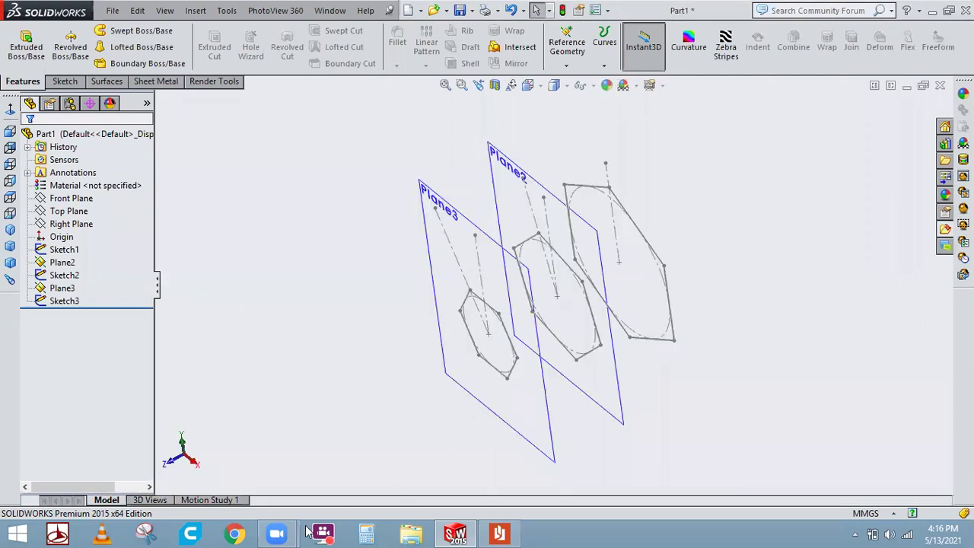
click(10, 229)
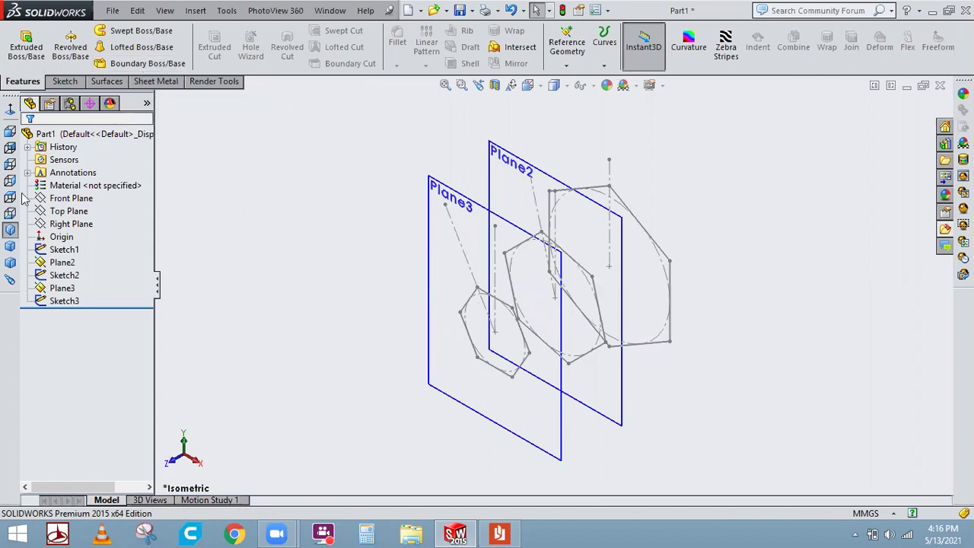
- Create a curve through reference points from the large hexagon's top vertex via the middle hexagon's top vertex to the small hexagon's upper-left vertex
click(9, 135)
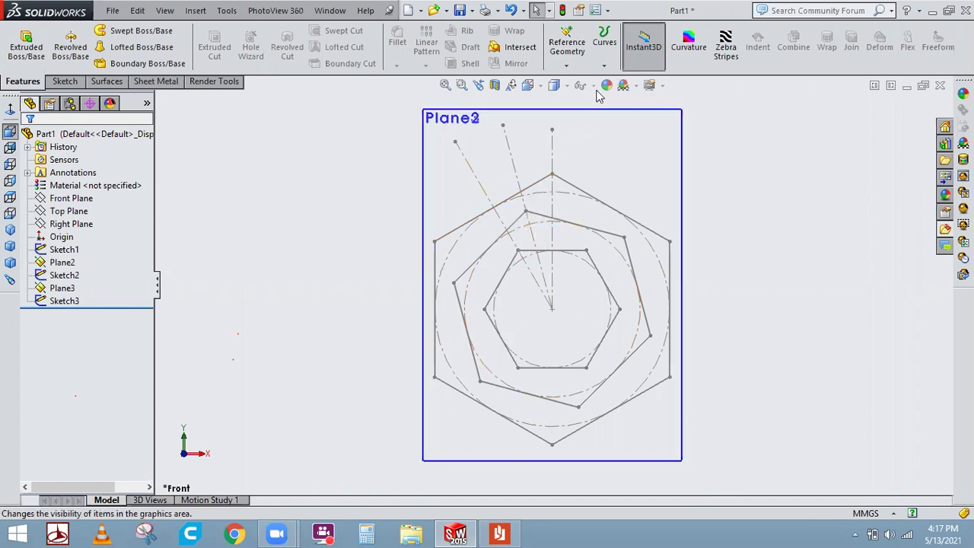
click(606, 65)
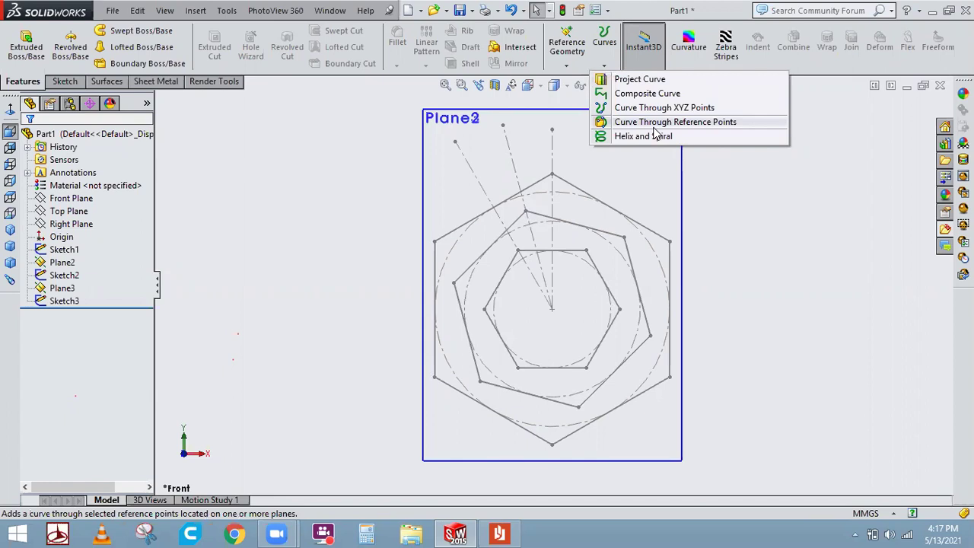
click(609, 65)
click(609, 66)
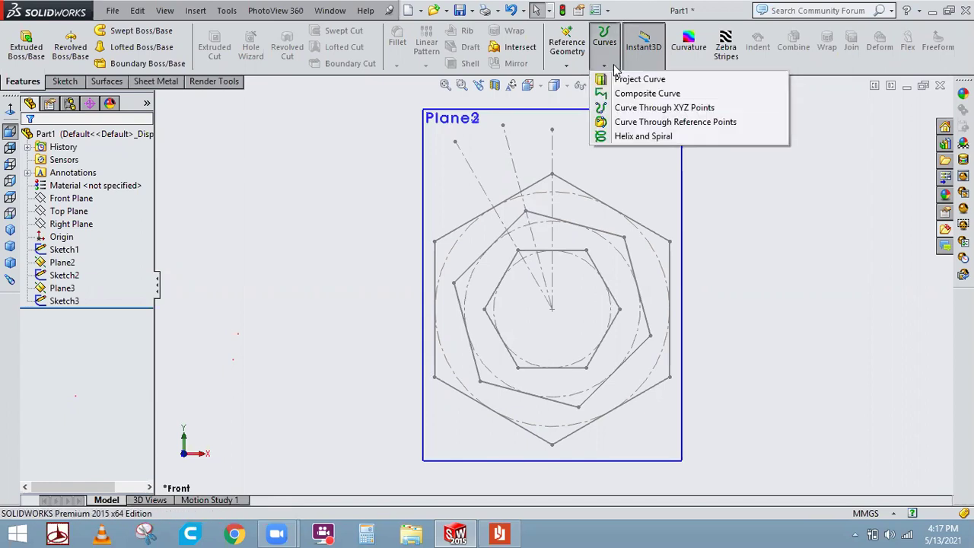
click(637, 123)
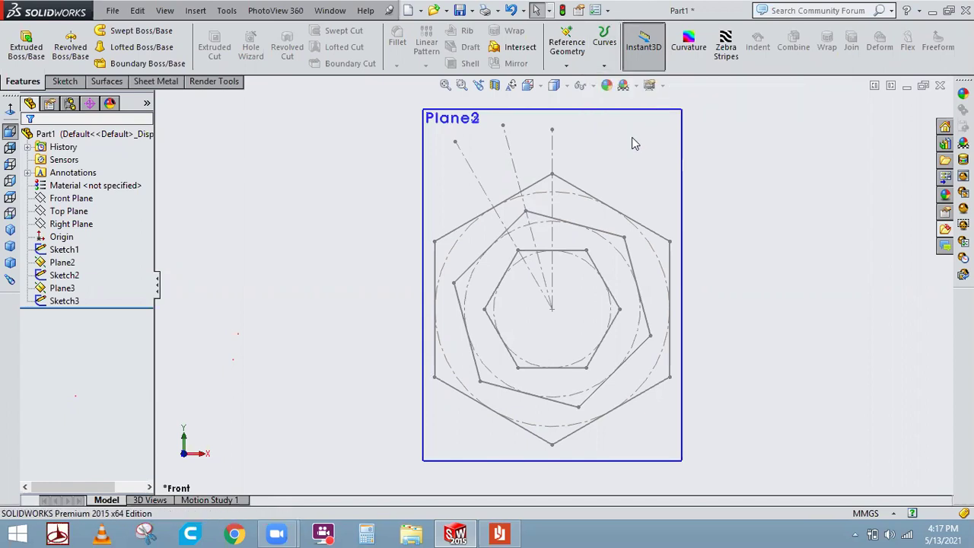
click(552, 175)
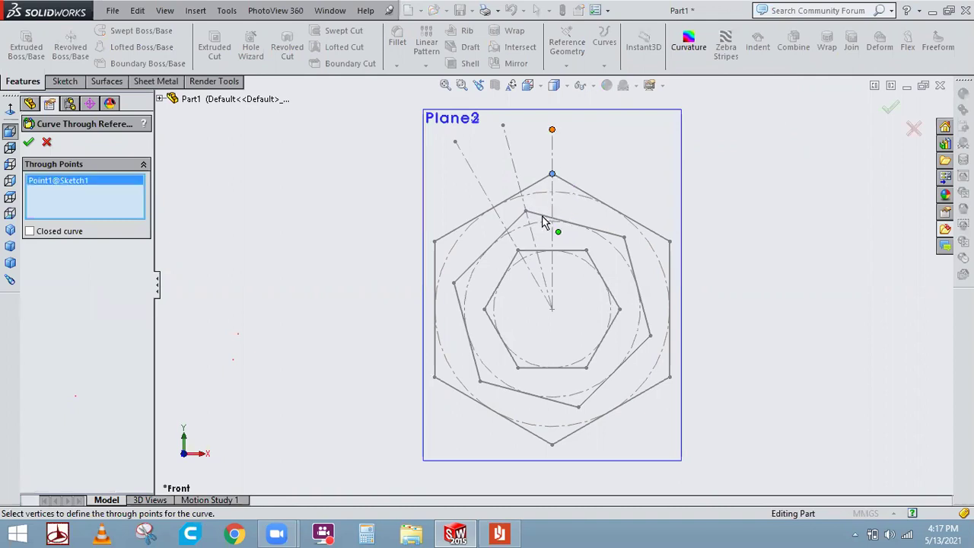
click(520, 251)
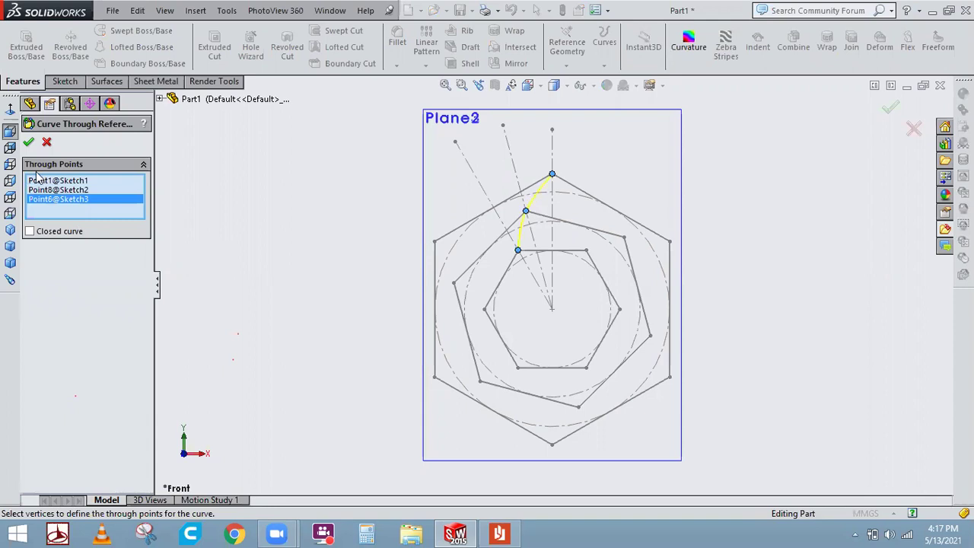
key(Return)
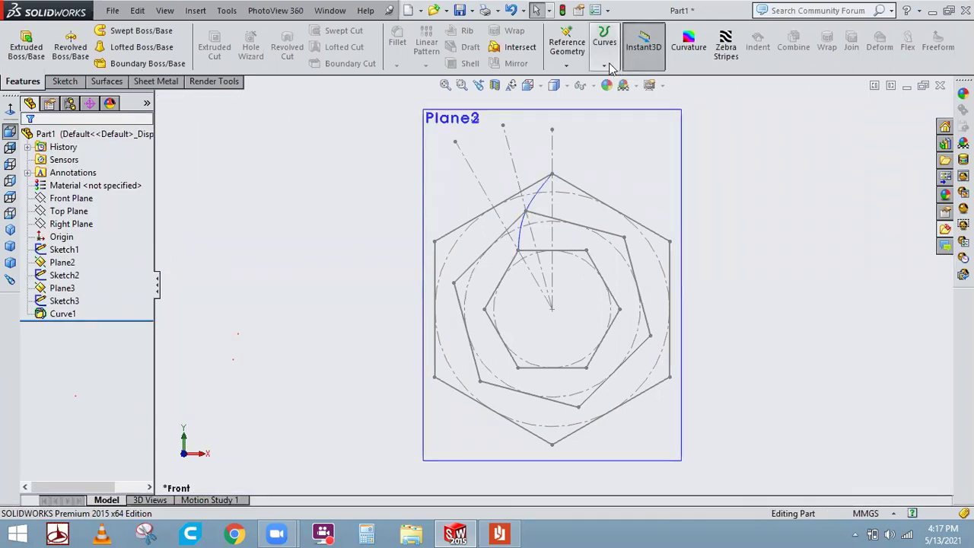
- Create a second curve through reference points joining the large hexagon's upper-left vertex with the leftmost vertices of the middle and small hexagons
click(606, 65)
click(674, 121)
click(433, 242)
click(454, 284)
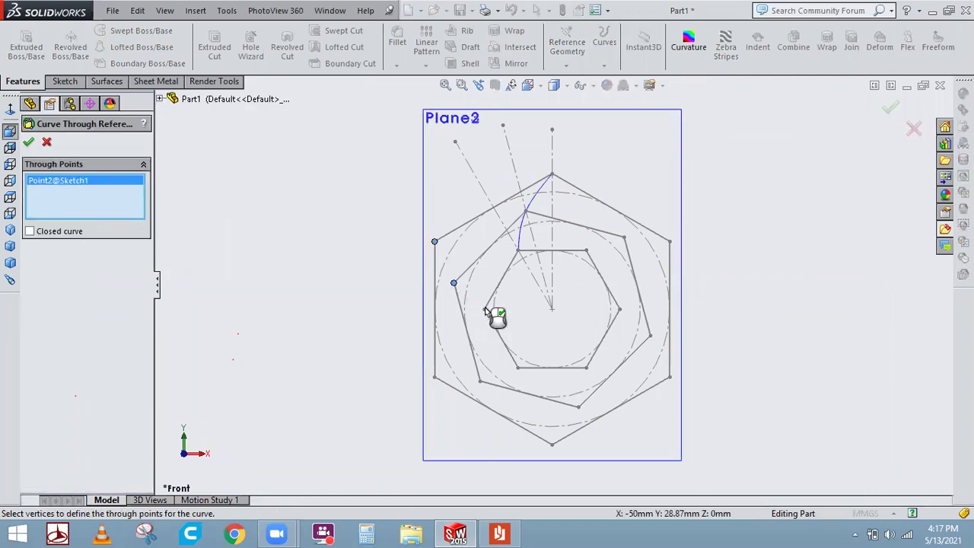
click(485, 309)
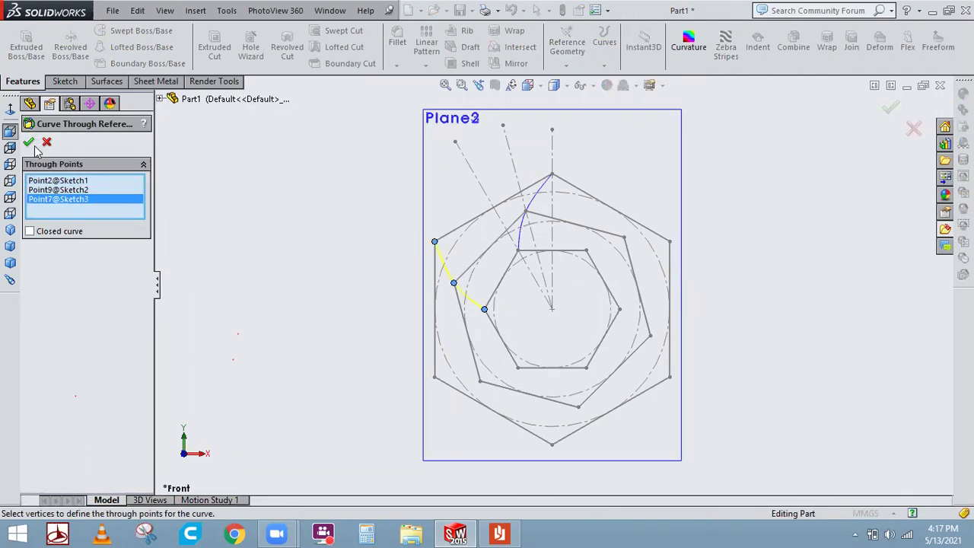
right_click(354, 217)
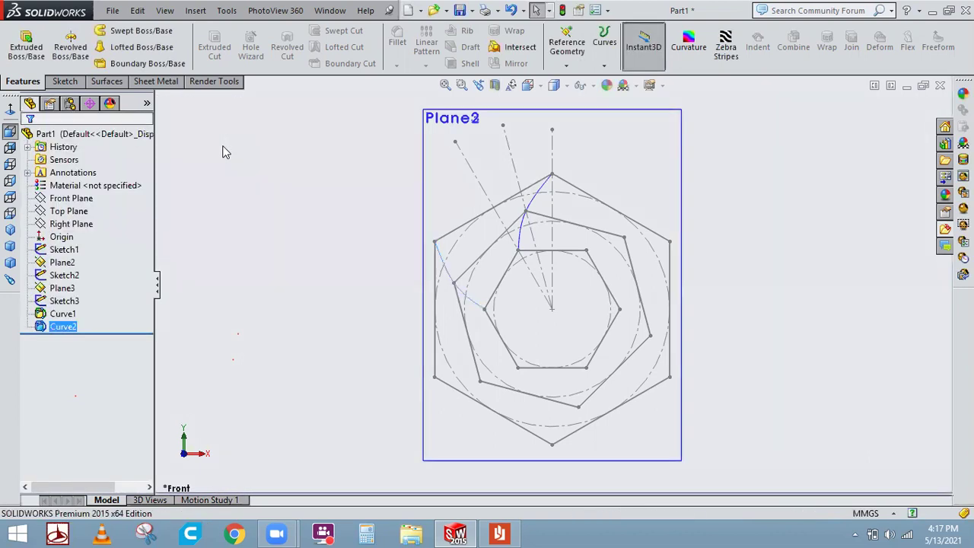
- Start a Lofted Boss/Base and select Sketch1, Sketch2 and Sketch3 in that order as profiles
click(141, 49)
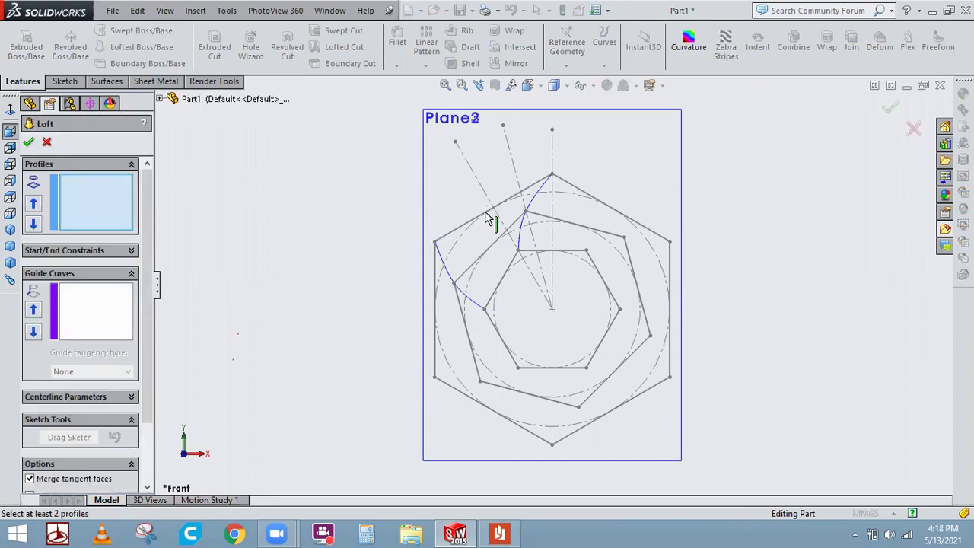
click(491, 244)
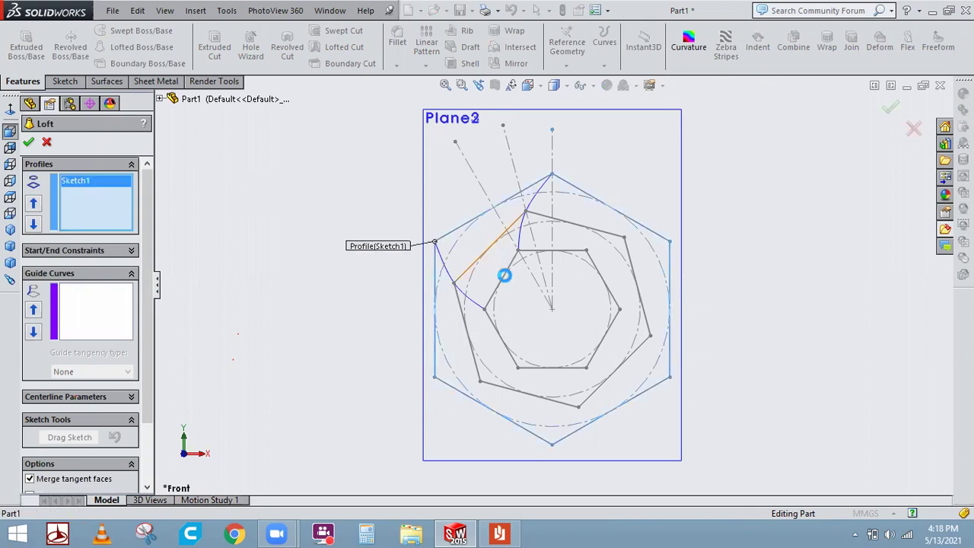
click(500, 285)
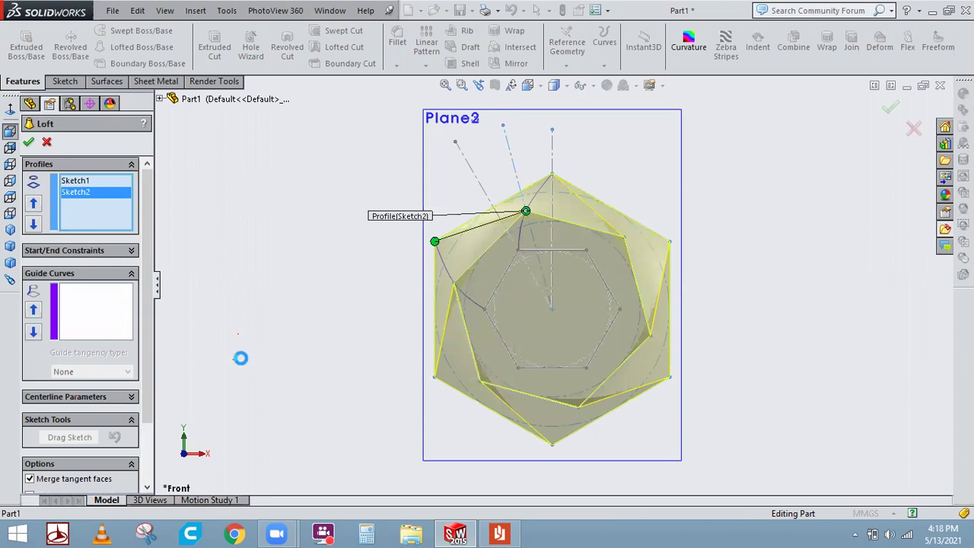
- Add Curve1 as the loft's guide curve and create the lofted solid
click(102, 316)
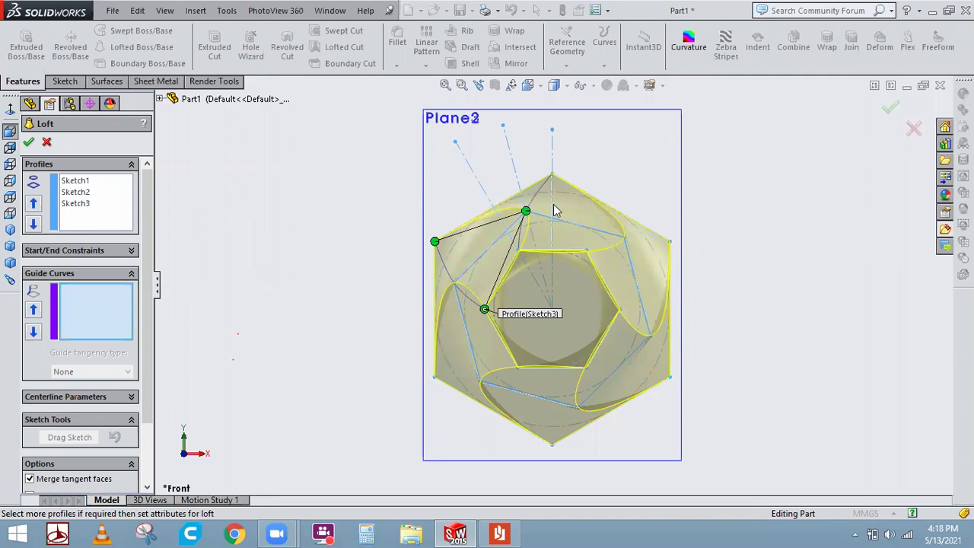
scroll(552, 209, down, 5)
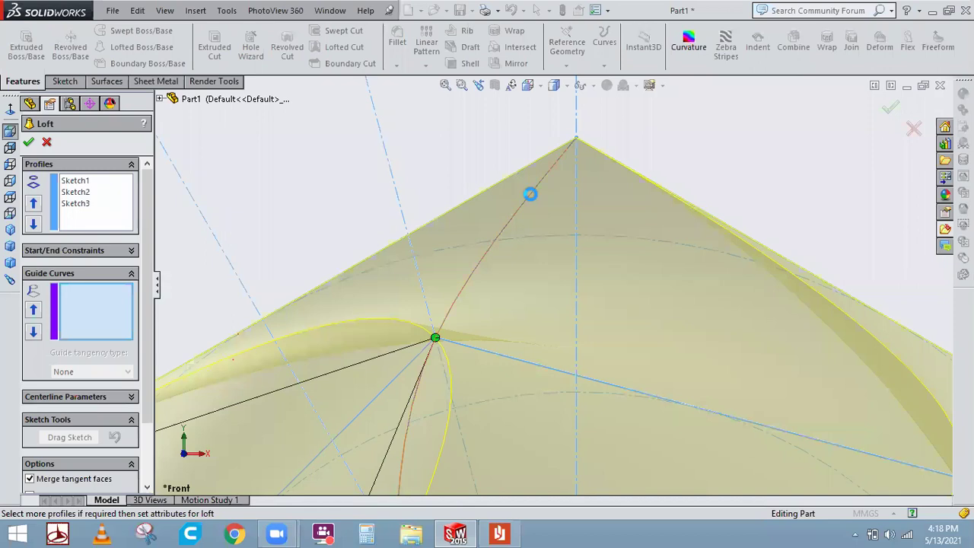
click(530, 194)
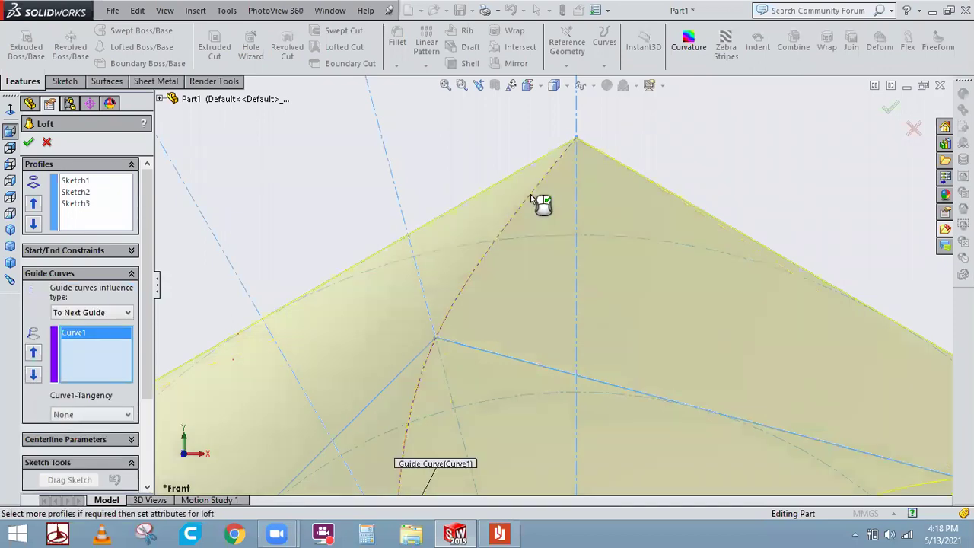
scroll(446, 441, up, 5)
scroll(499, 358, down, 3)
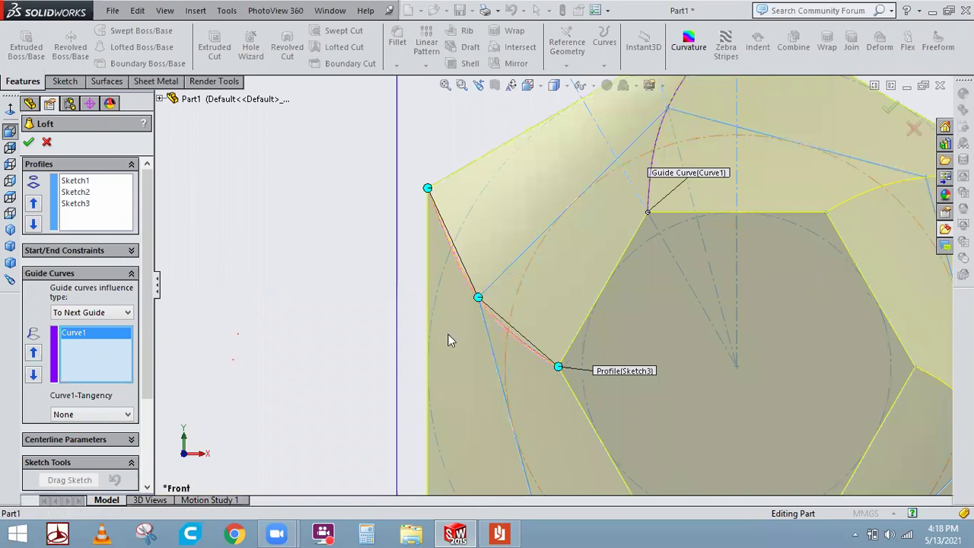
click(29, 142)
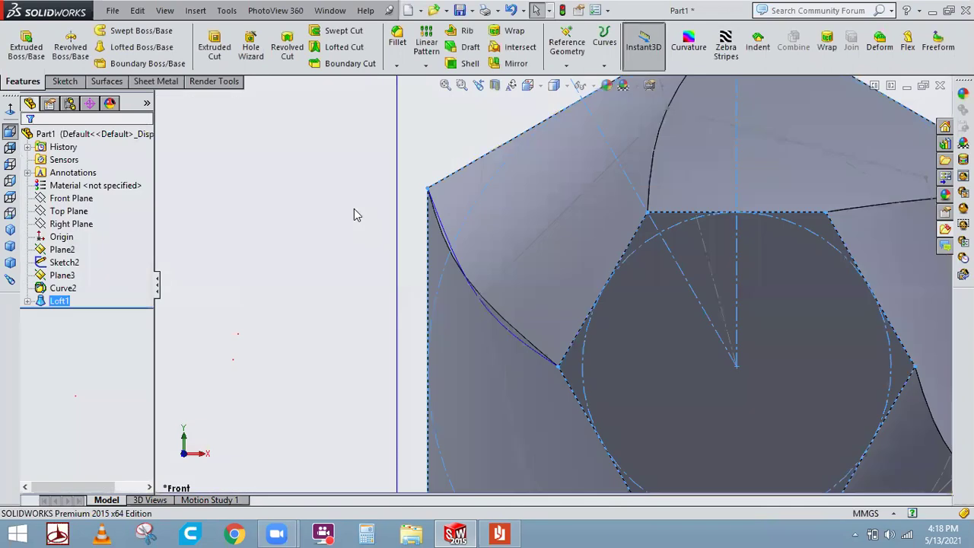
scroll(288, 303, up, 4)
click(8, 236)
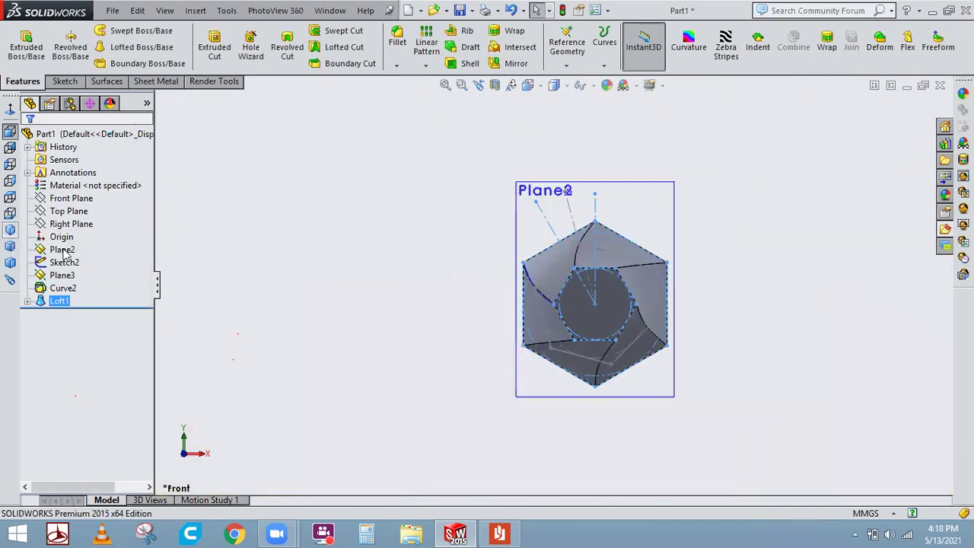
- Inspect the lofted solid from the isometric view, several rotated angles and the front view
click(677, 200)
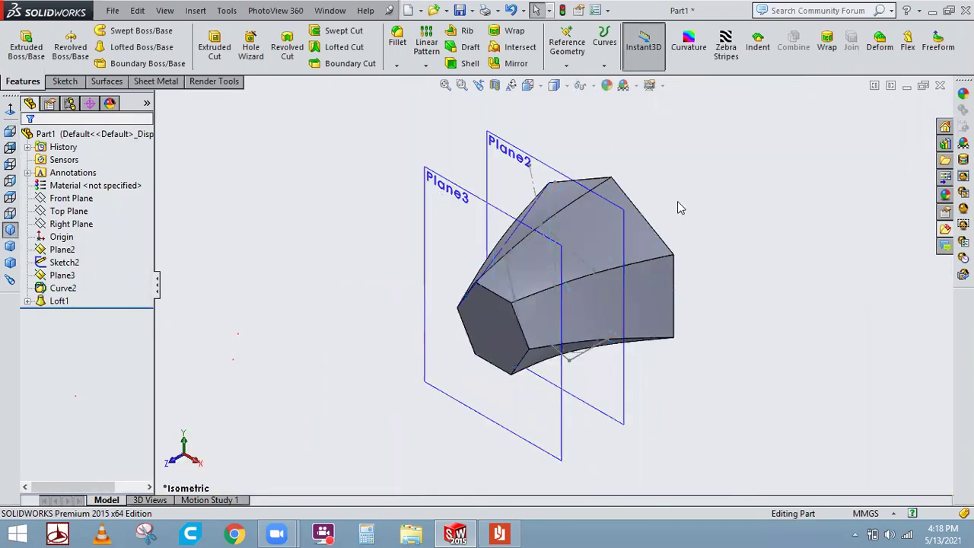
middle_drag(703, 287, 696, 185)
middle_drag(625, 270, 542, 318)
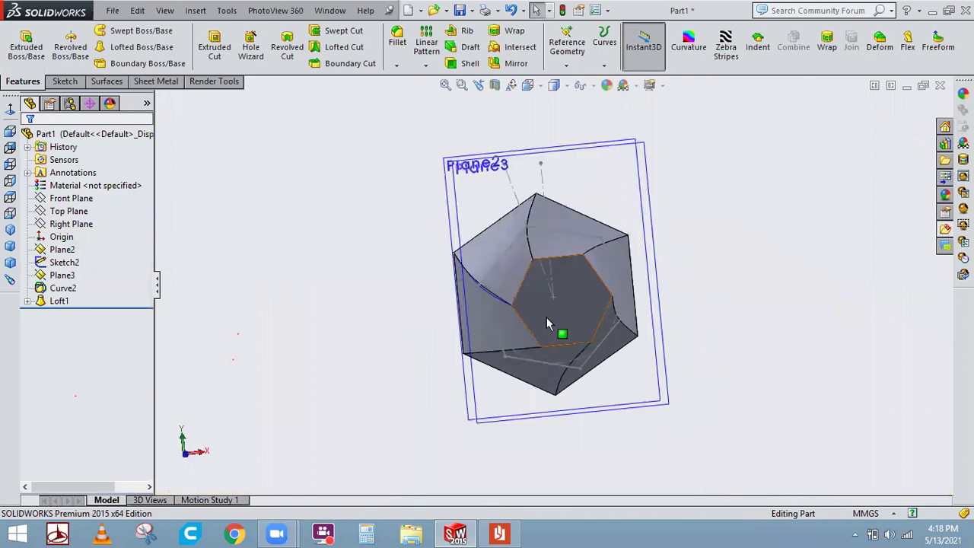
click(9, 232)
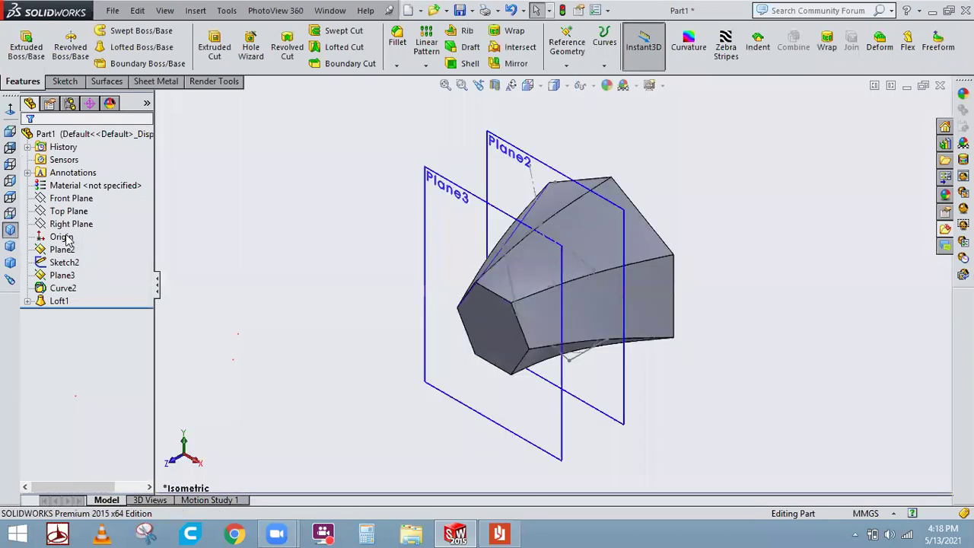
middle_drag(634, 226, 542, 322)
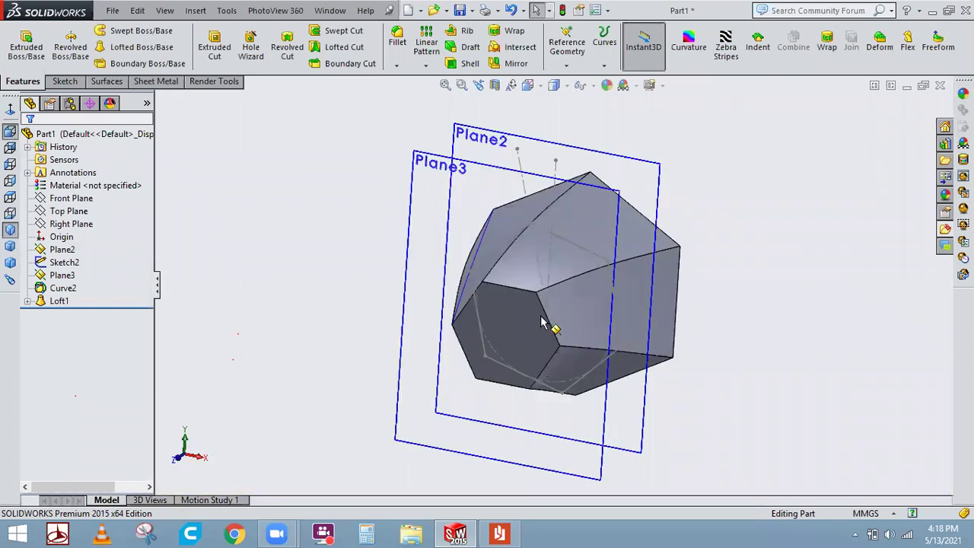
key(ctrl+1)
- Undo the loft and both curves through reference points, leaving only the three hexagon sketches and their planes
key(ctrl+z)
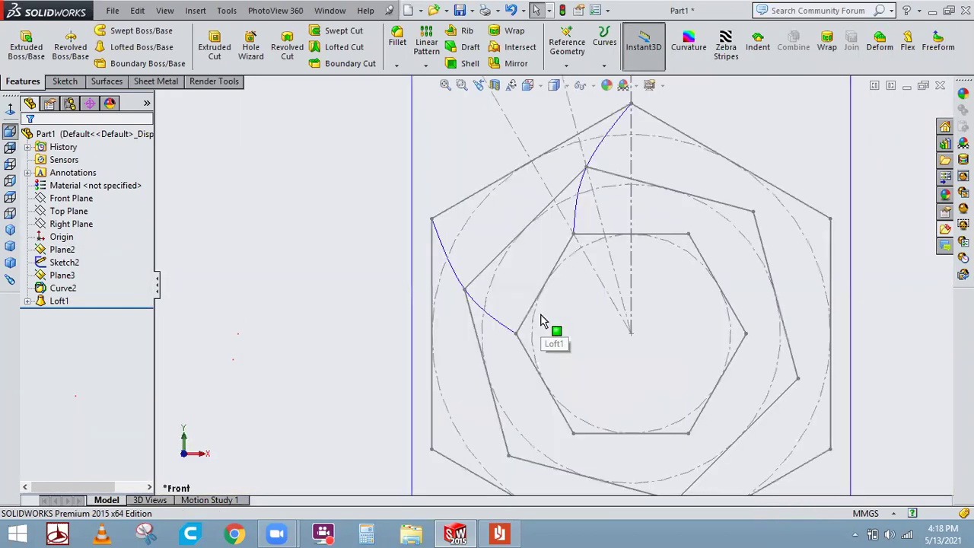
key(f)
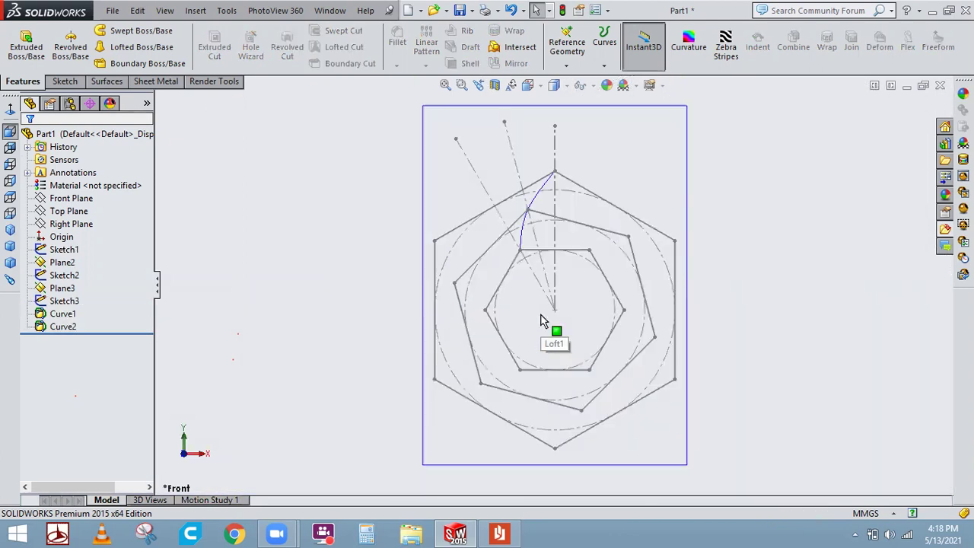
key(ctrl+z)
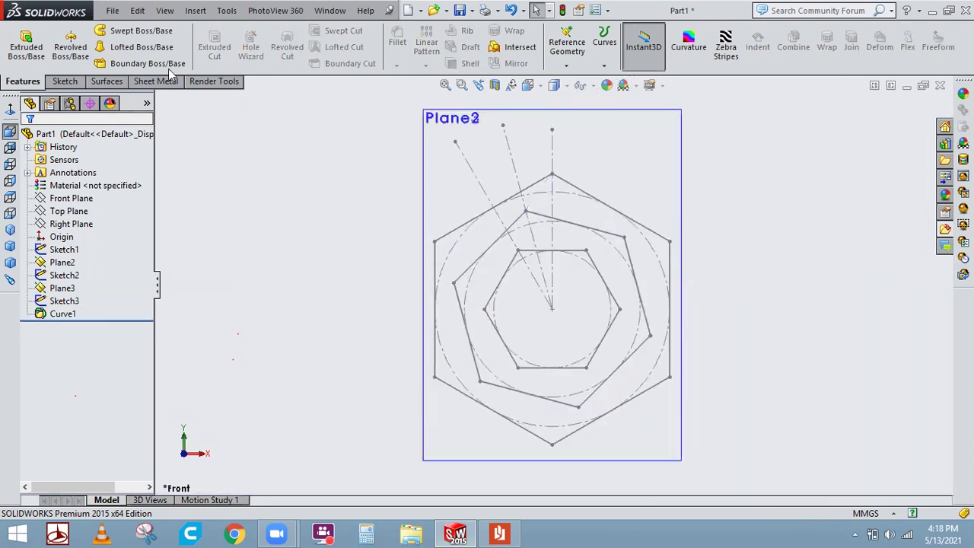
key(ctrl+z)
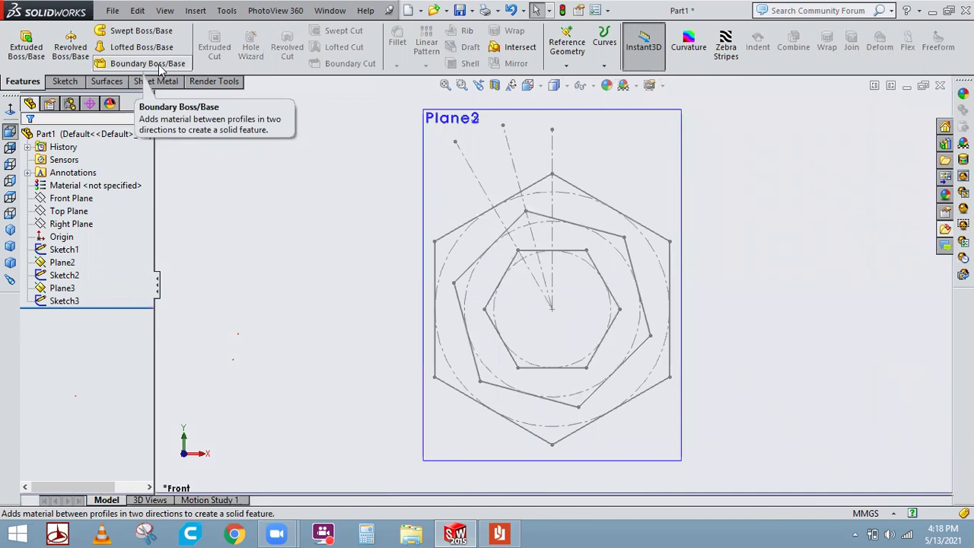
- Create a Boundary Boss/Base with Sketch1, Sketch2 and Sketch3 as Direction 1 profiles, picked at their corresponding upper vertices
click(159, 66)
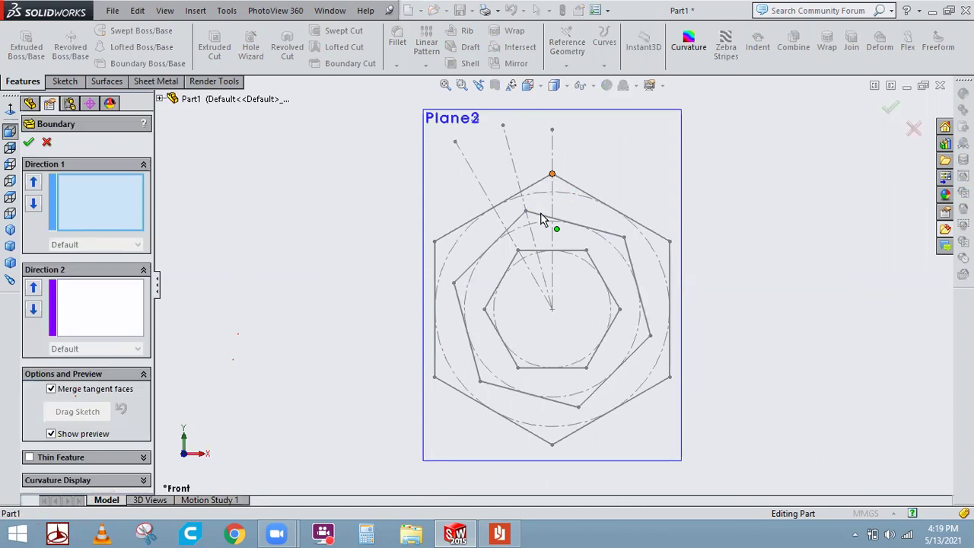
click(530, 219)
click(520, 254)
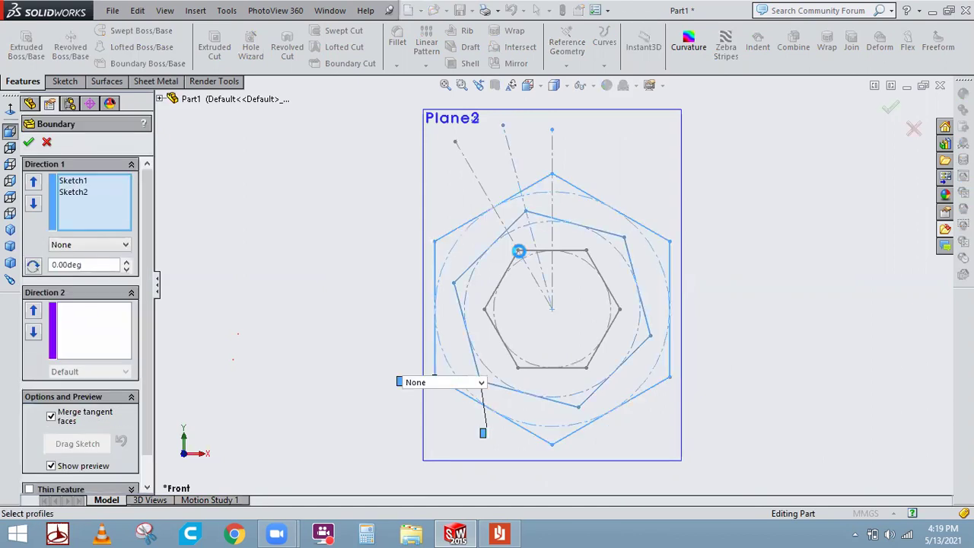
click(534, 310)
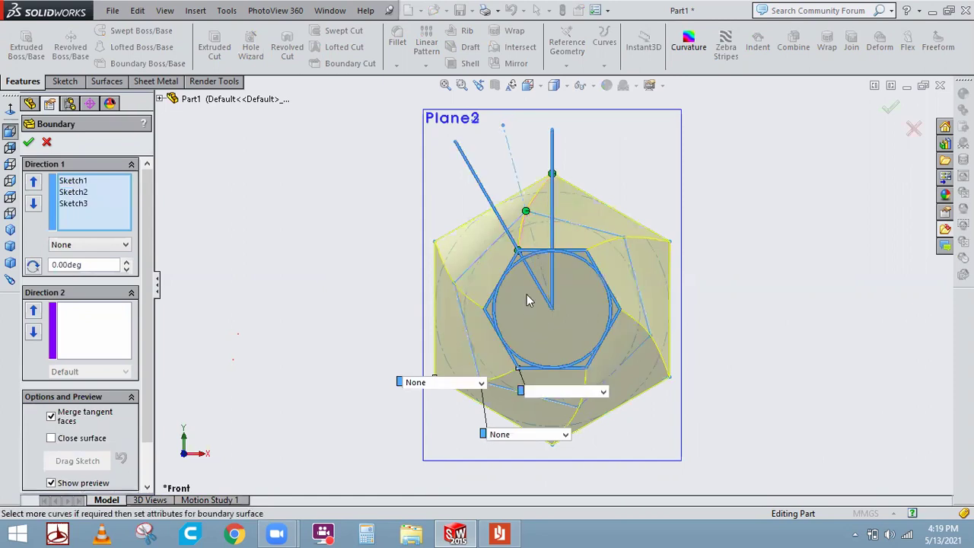
click(29, 144)
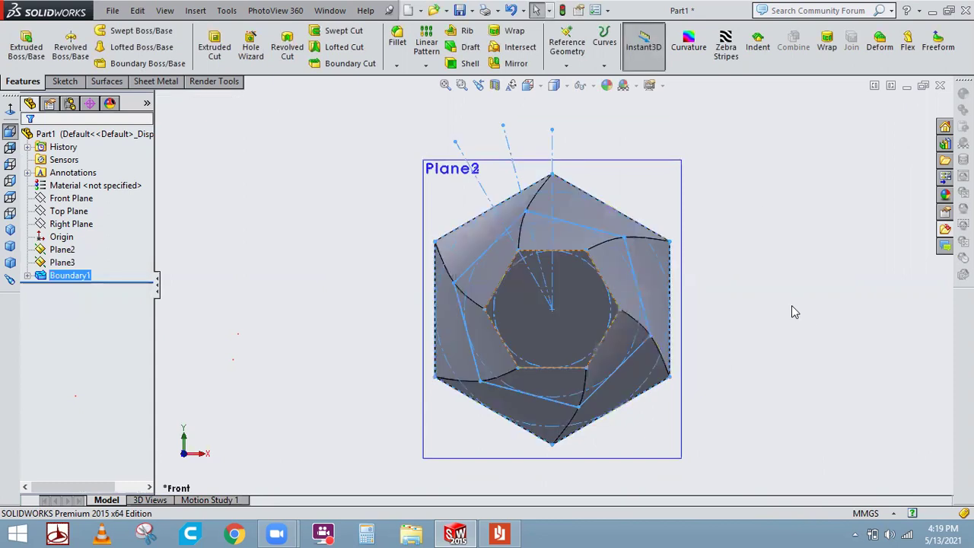
- Hide the reference planes Plane2 and Plane3 around the boundary solid
mouse_move(750, 222)
middle_down()
mouse_move(708, 305)
mouse_move(766, 368)
mouse_move(791, 265)
mouse_move(742, 264)
middle_up()
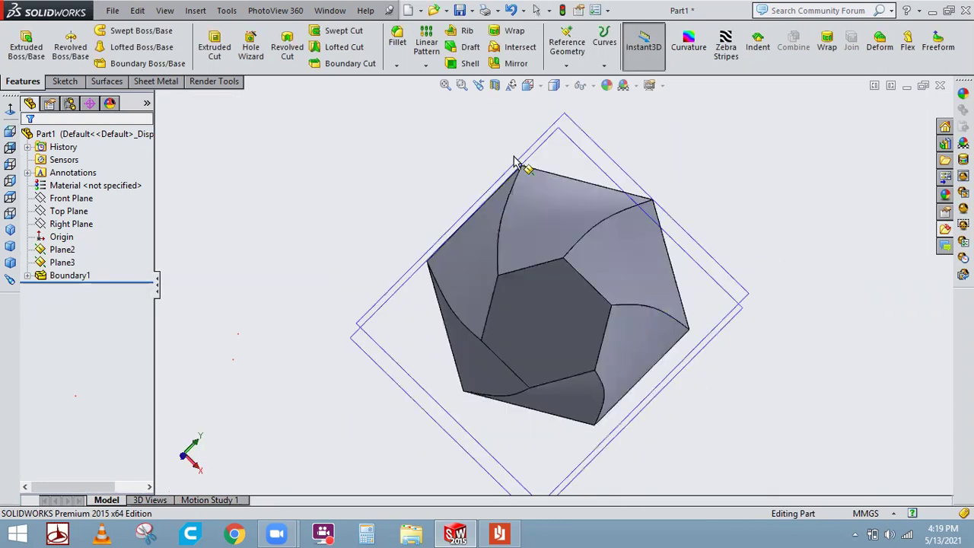
right_click(585, 137)
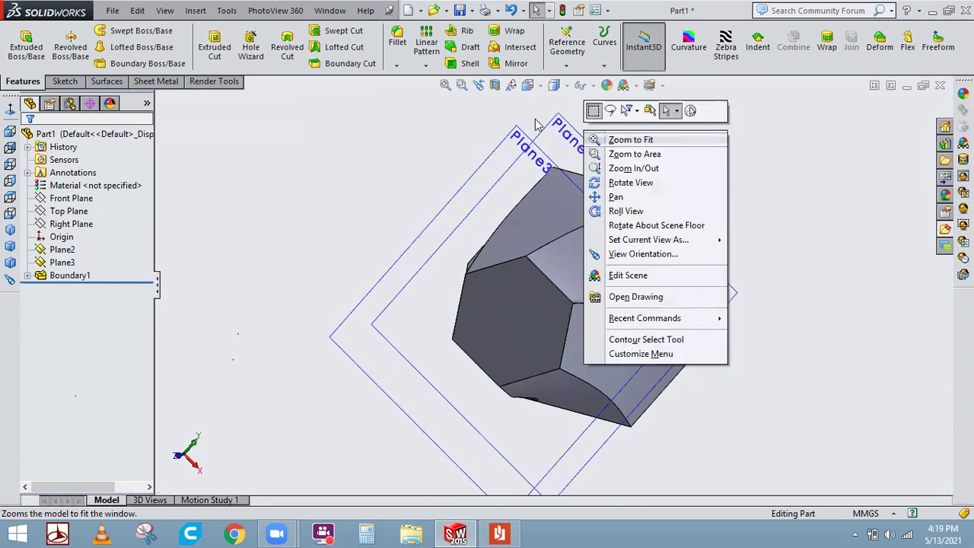
click(565, 132)
right_click(564, 131)
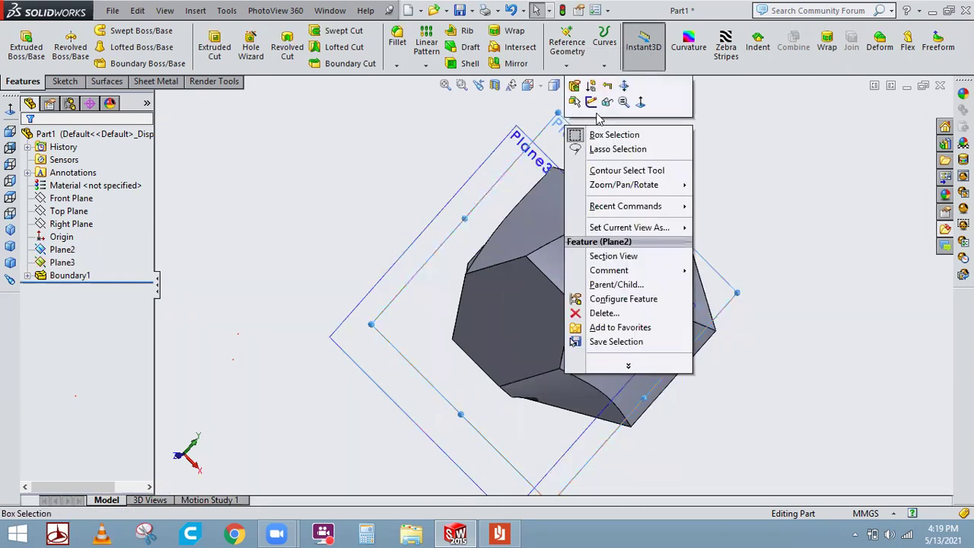
click(606, 103)
click(538, 147)
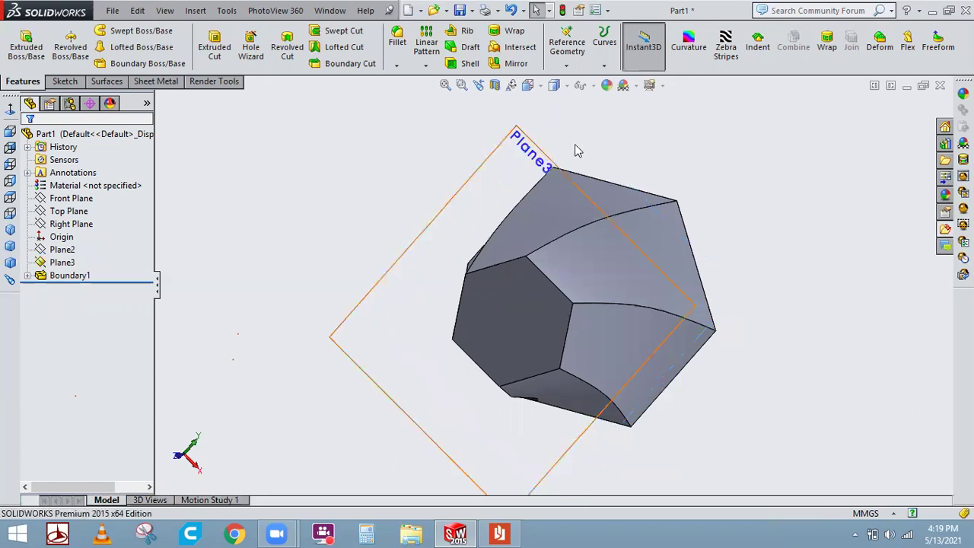
right_click(575, 126)
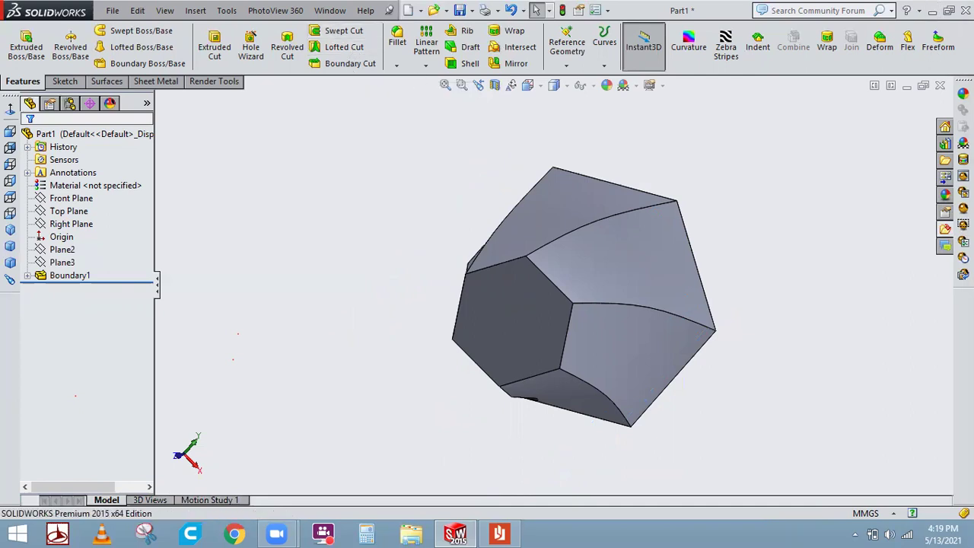
- Close the current part without saving it and create a new part document
click(940, 85)
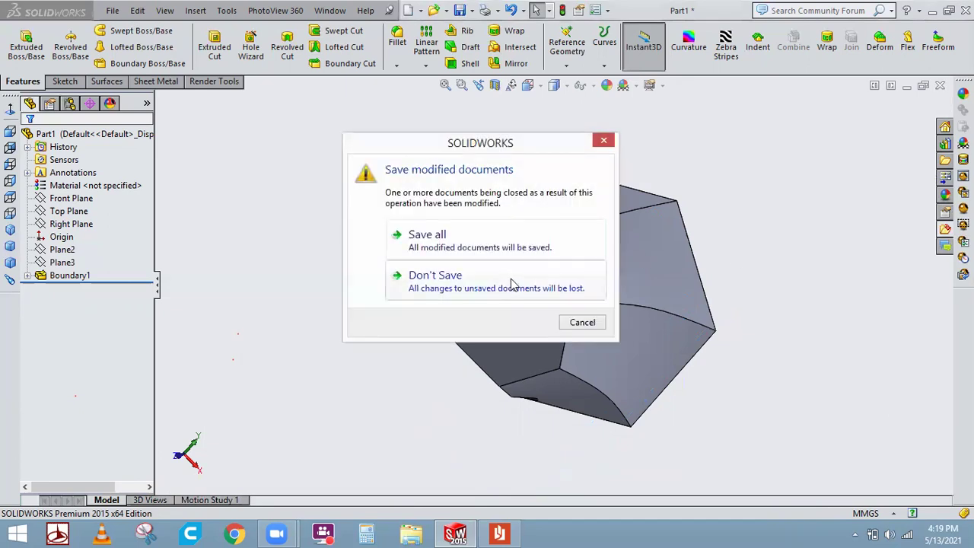
click(456, 280)
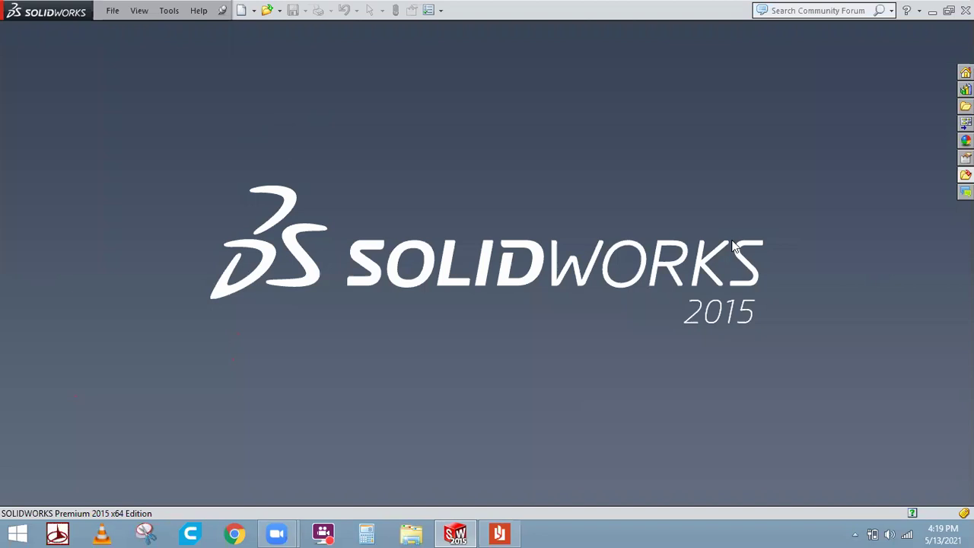
key(ctrl+n)
double_click(297, 187)
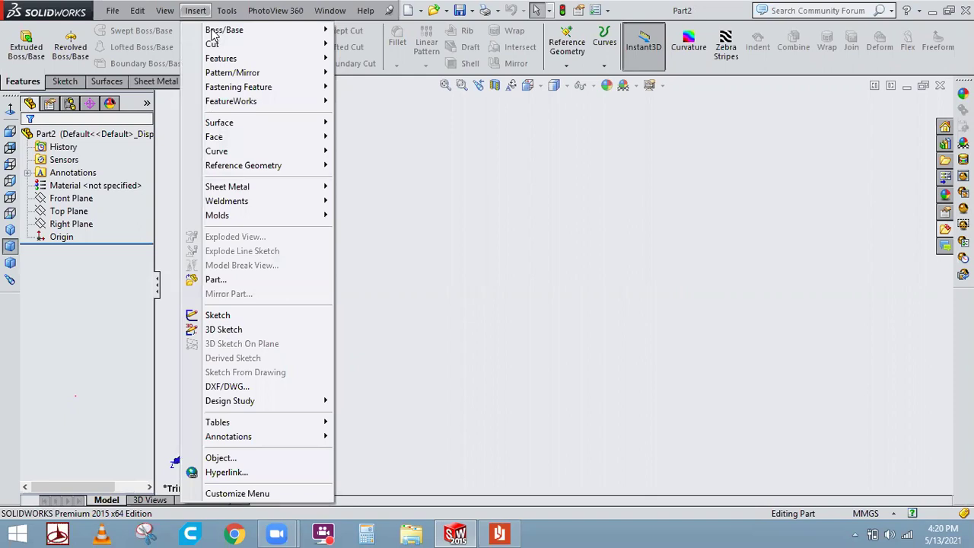
key(Escape)
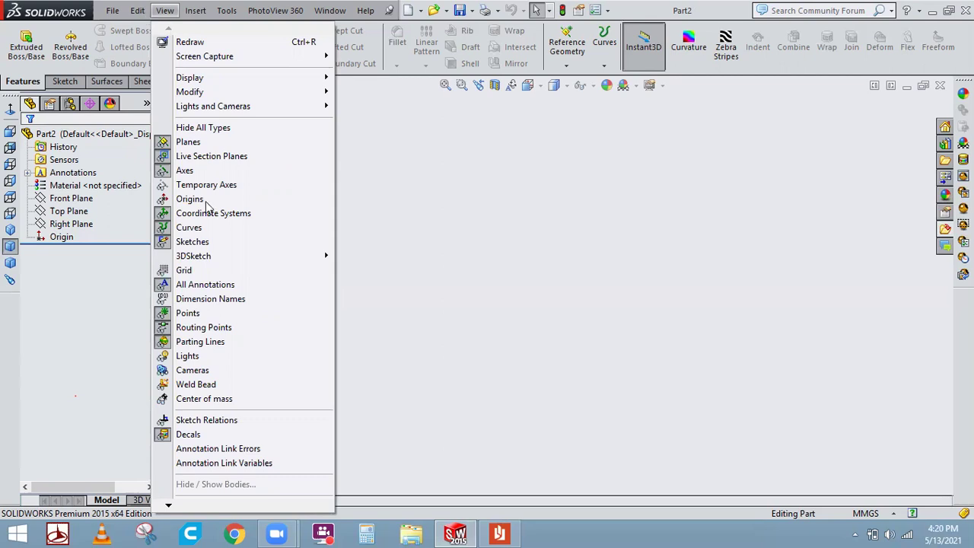
click(190, 41)
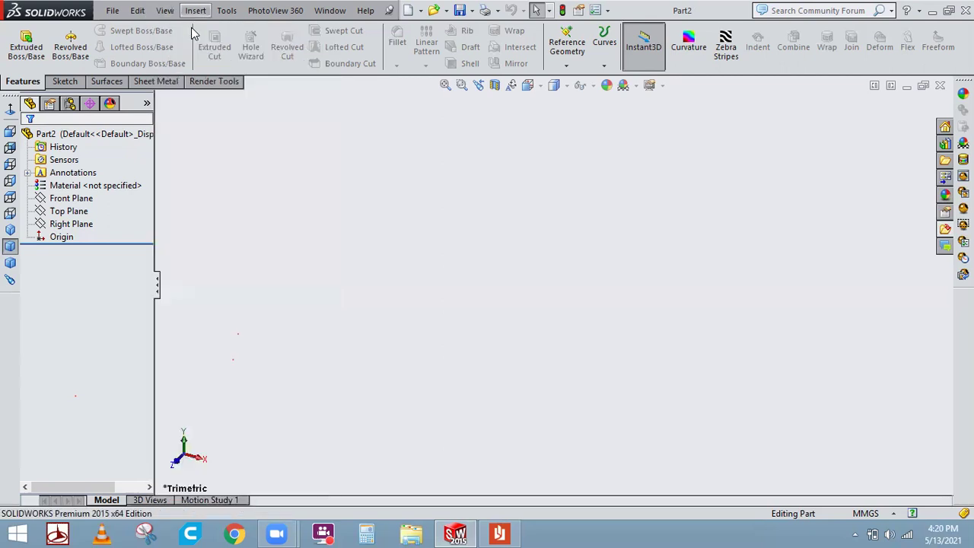
click(195, 9)
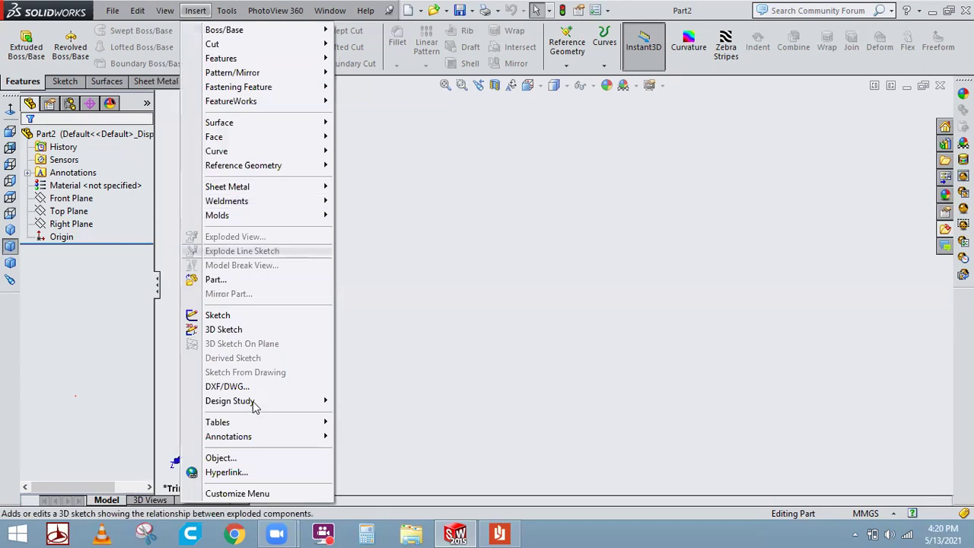
click(595, 304)
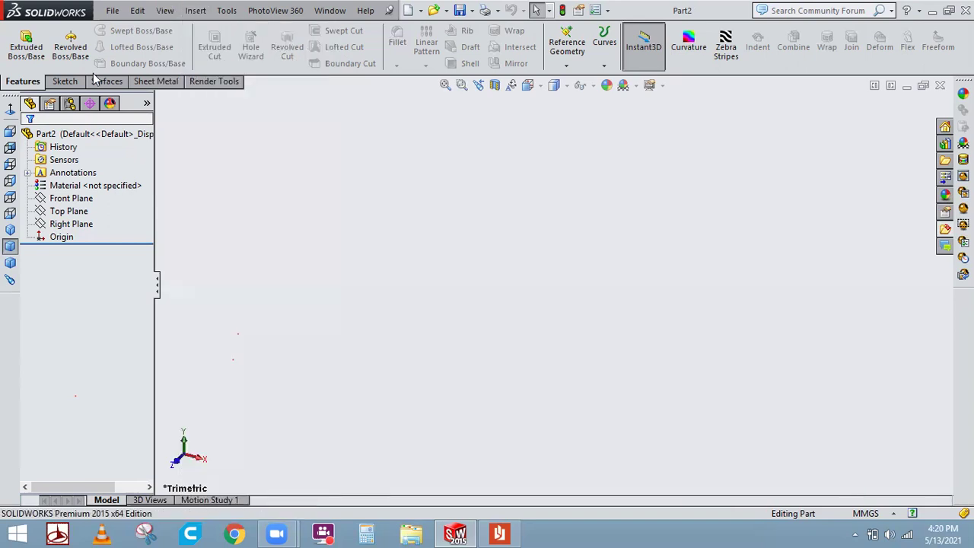
click(227, 11)
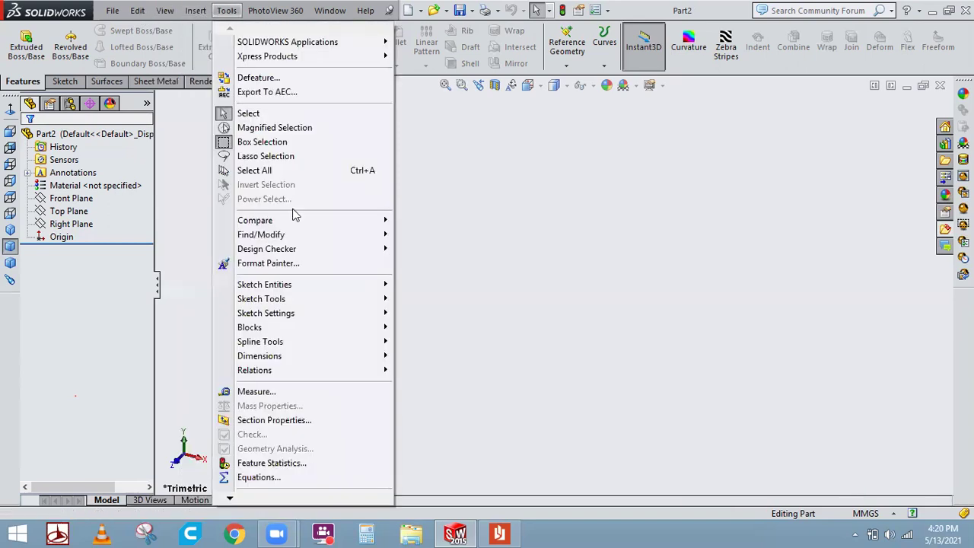
mouse_move(310, 347)
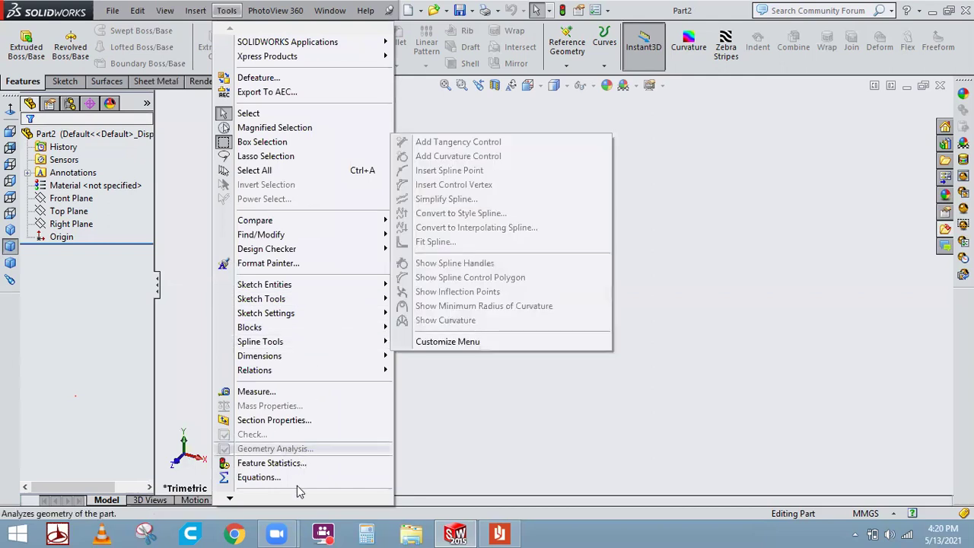
mouse_move(290, 499)
click(708, 67)
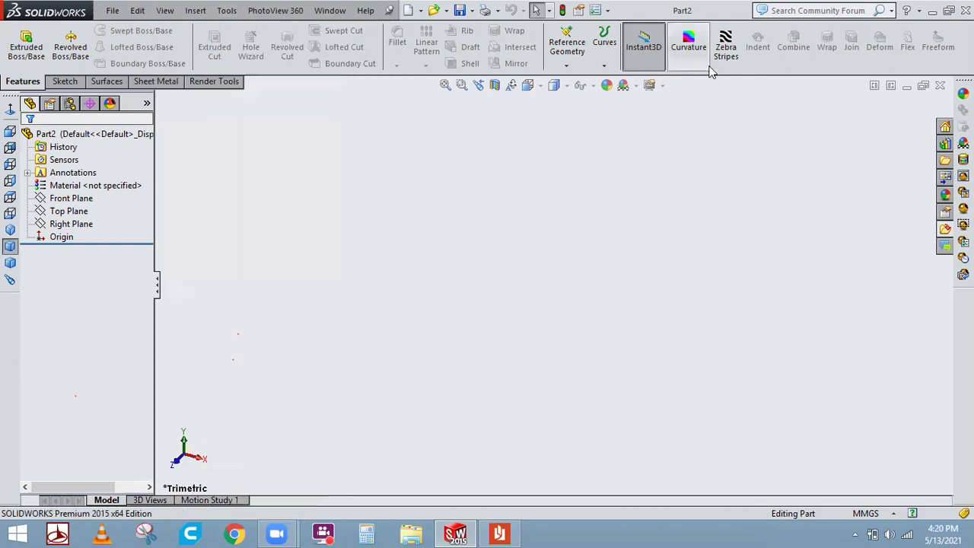
- Turn the Standard Views toolbar off and back on
right_click(744, 68)
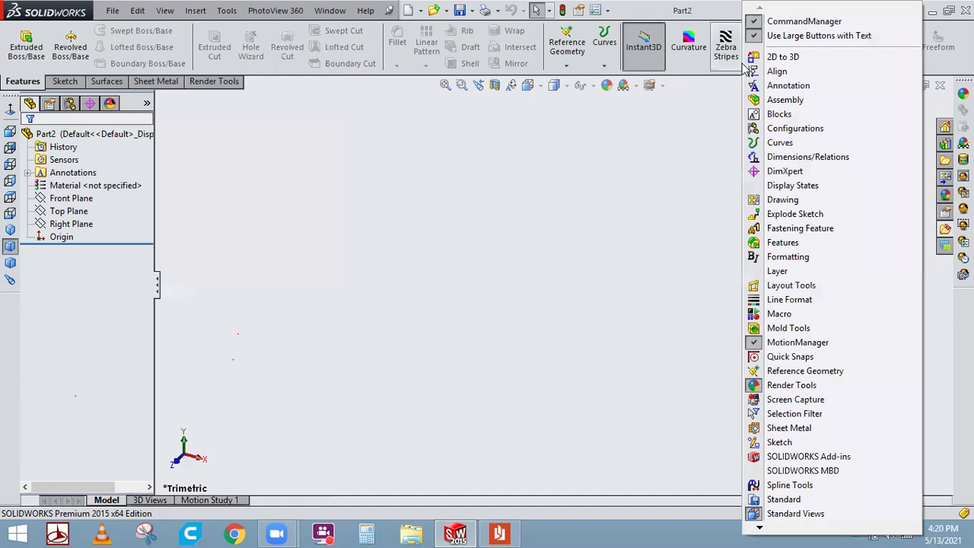
click(682, 146)
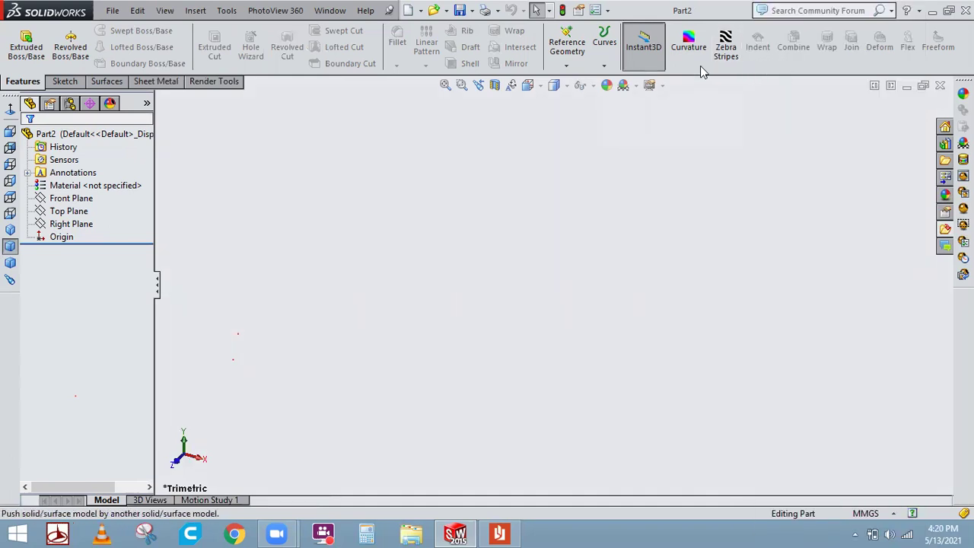
right_click(705, 14)
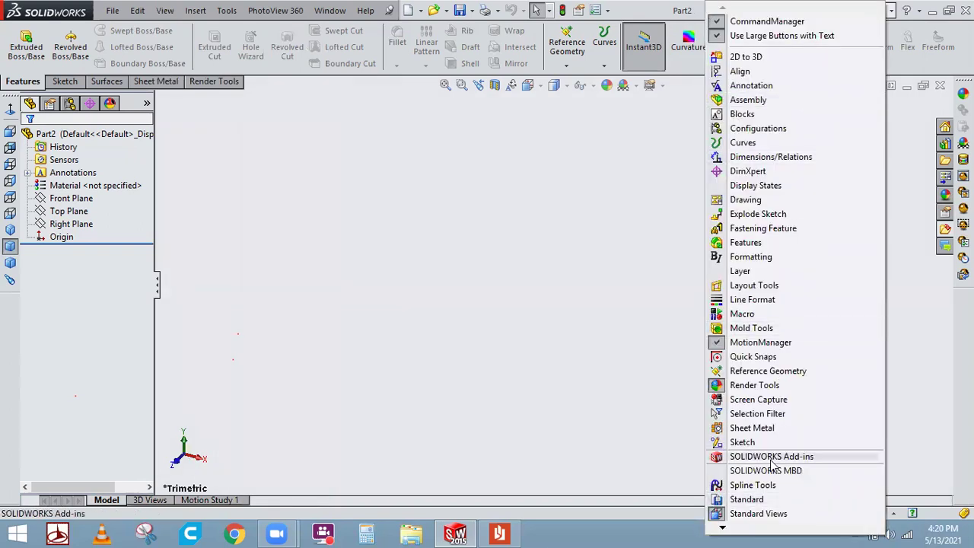
mouse_move(737, 530)
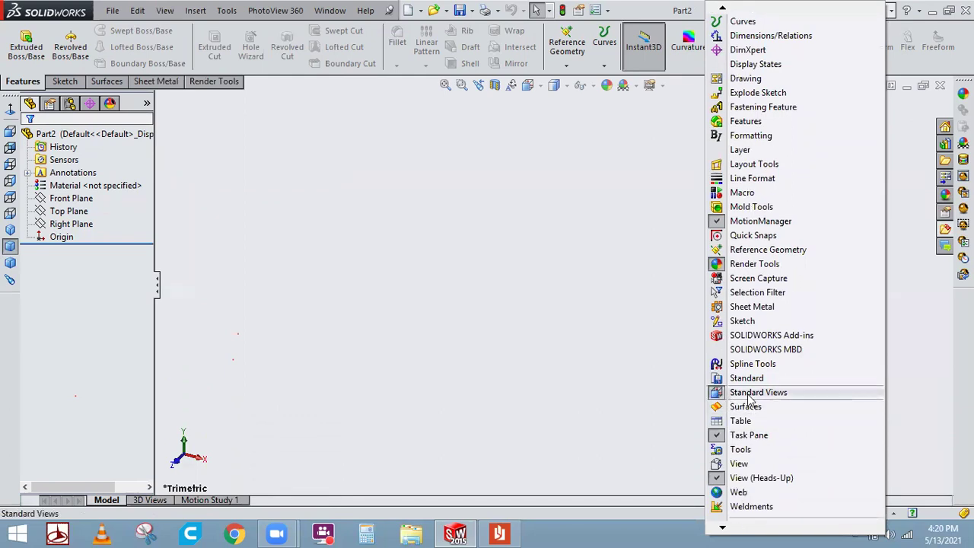
click(747, 395)
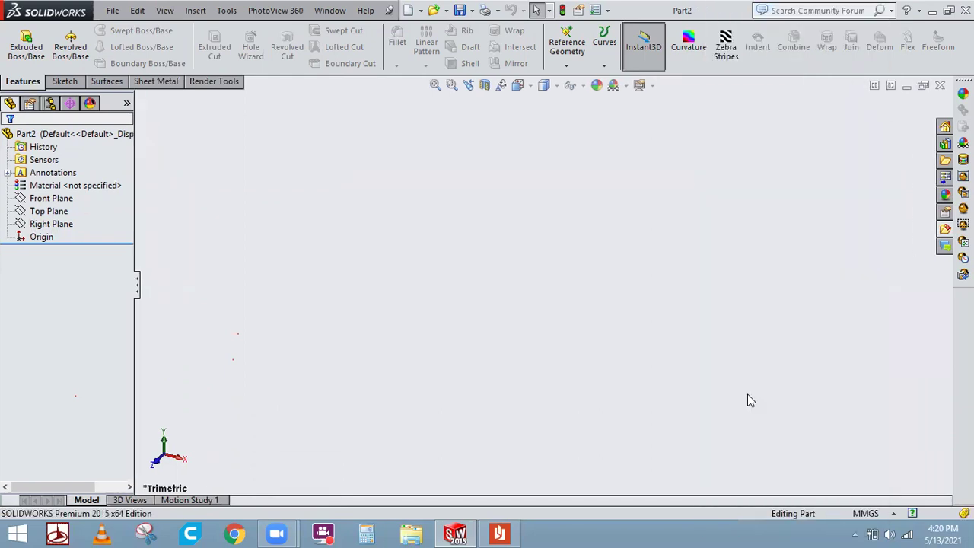
right_click(778, 34)
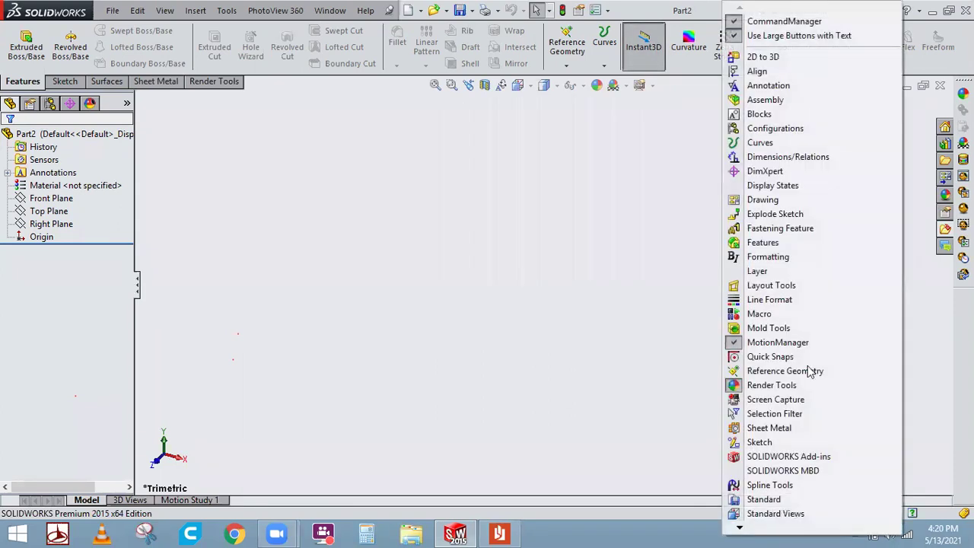
click(775, 514)
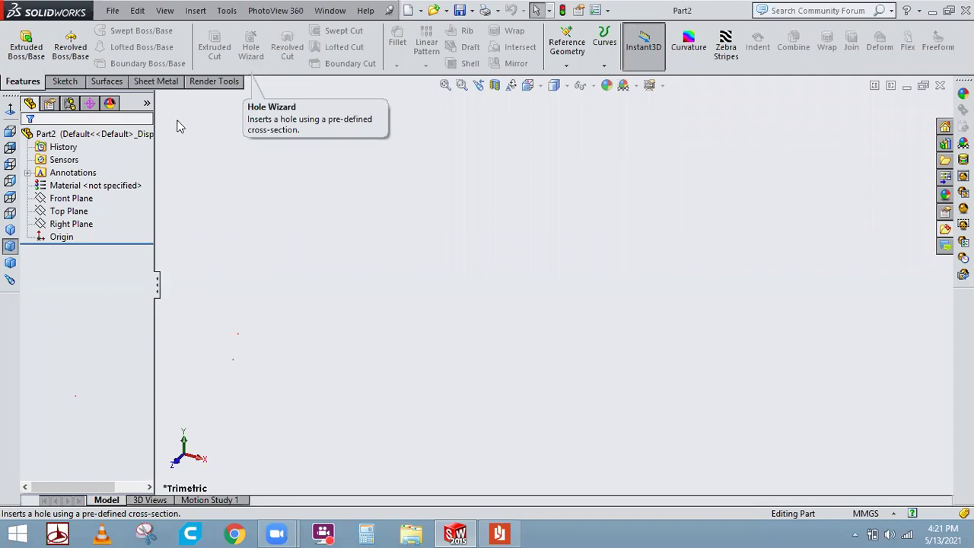
- Sketch a center rectangle on the Top Plane, centred on the origin
click(68, 210)
click(79, 186)
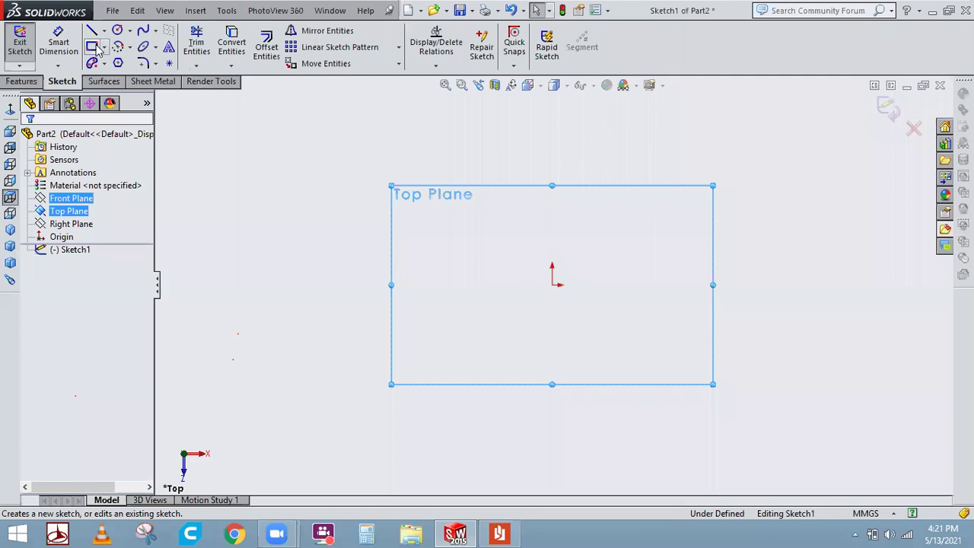
click(92, 46)
click(104, 46)
click(144, 76)
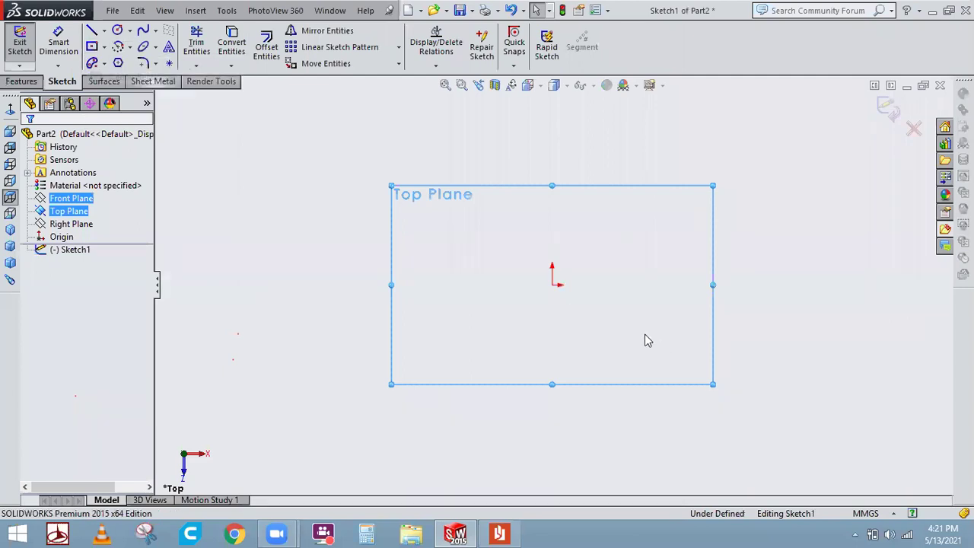
click(553, 287)
click(643, 372)
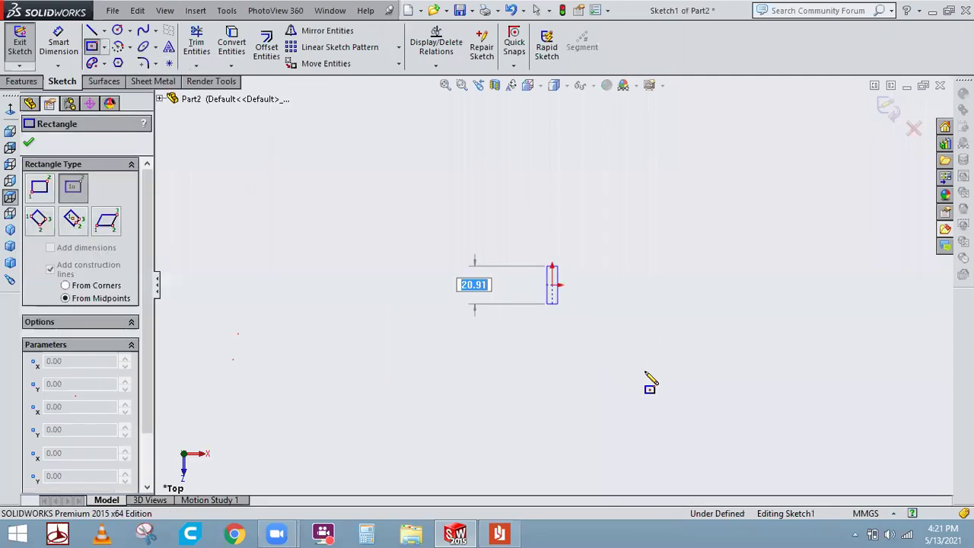
- Extrude the rectangle upward 54 mm as a blind boss to form a solid block
click(23, 45)
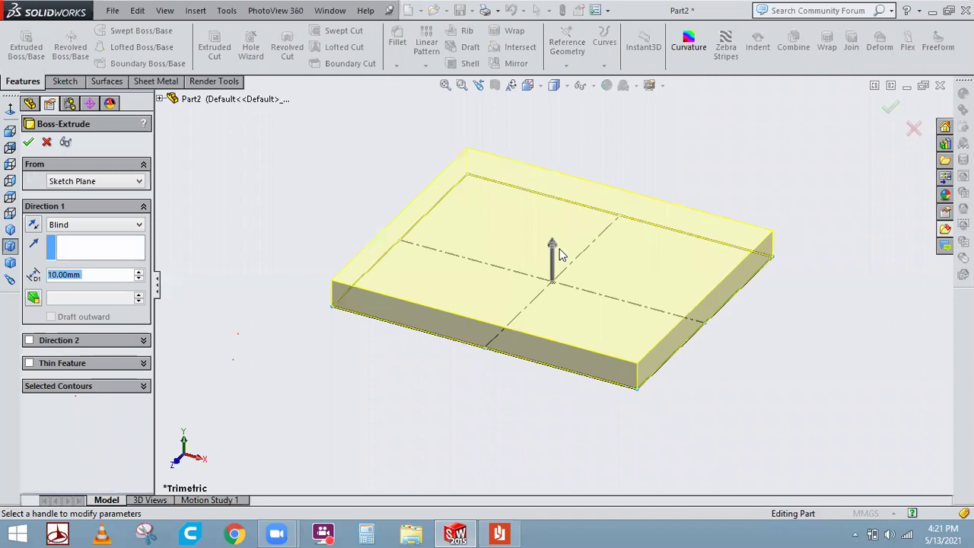
drag(553, 242, 556, 143)
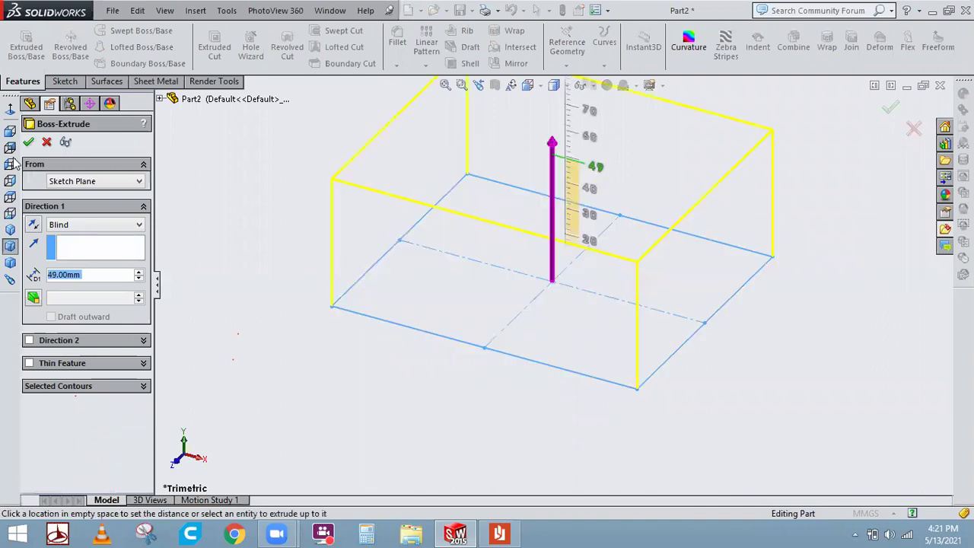
click(29, 142)
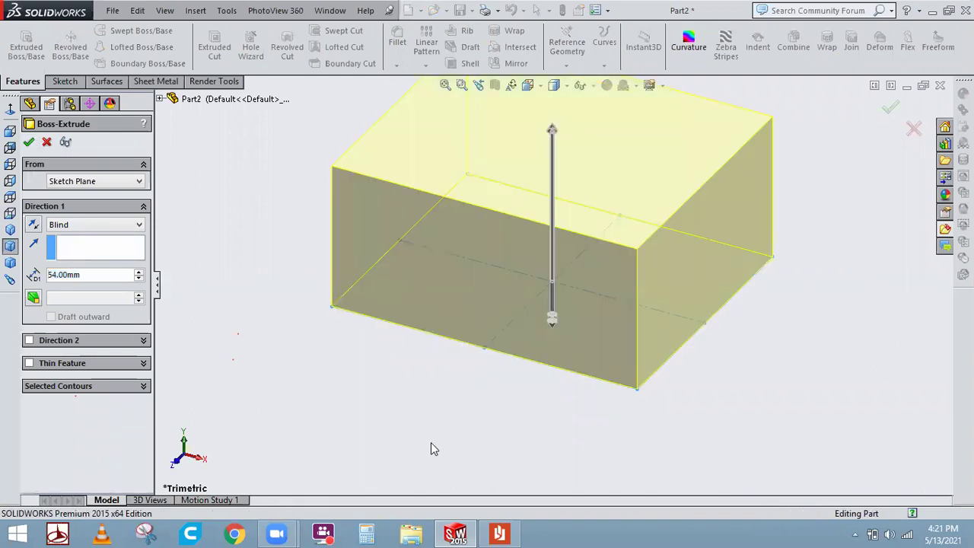
scroll(811, 280, up, 4)
scroll(705, 224, down, 2)
click(251, 48)
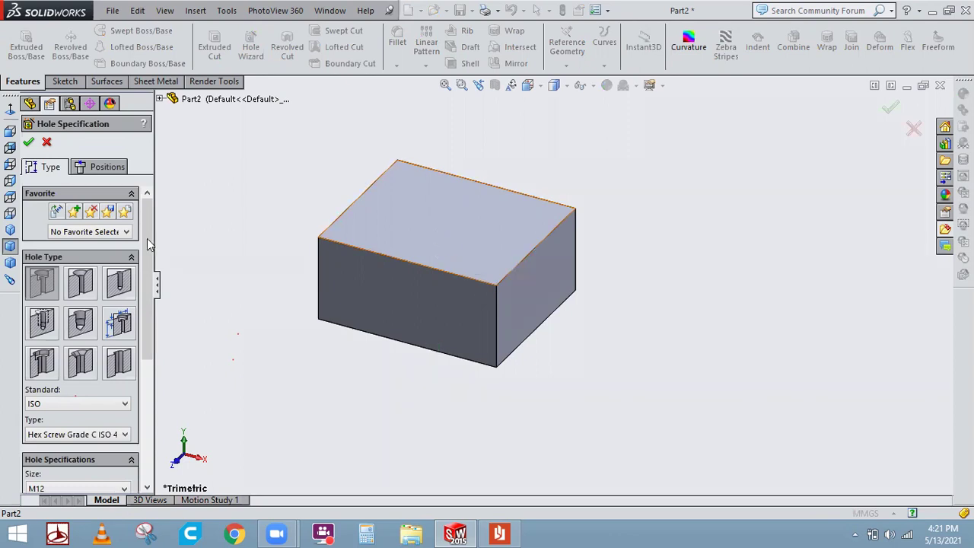
click(452, 219)
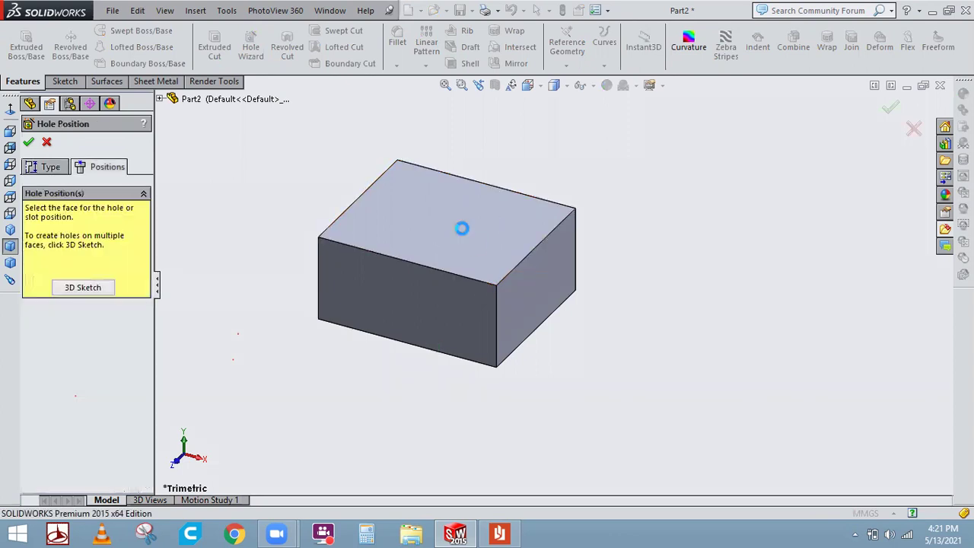
click(47, 143)
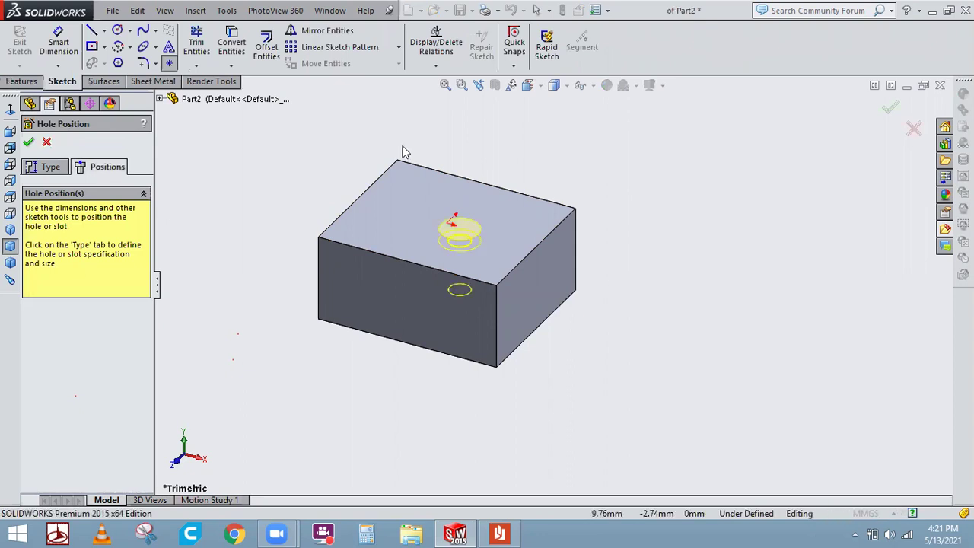
- Start a Hole Wizard counterbore hole and place its centre point on the block's top face, behind and left of the origin
click(260, 51)
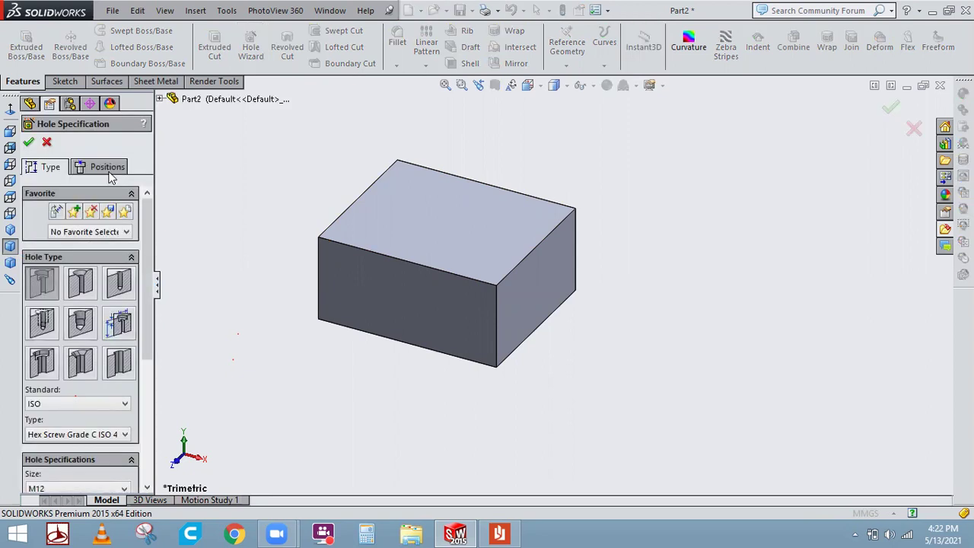
click(108, 172)
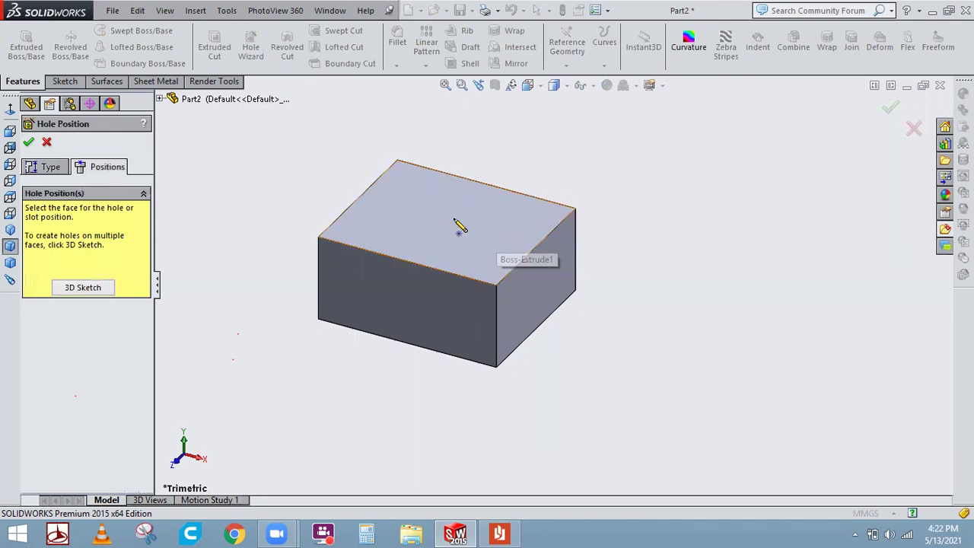
click(431, 252)
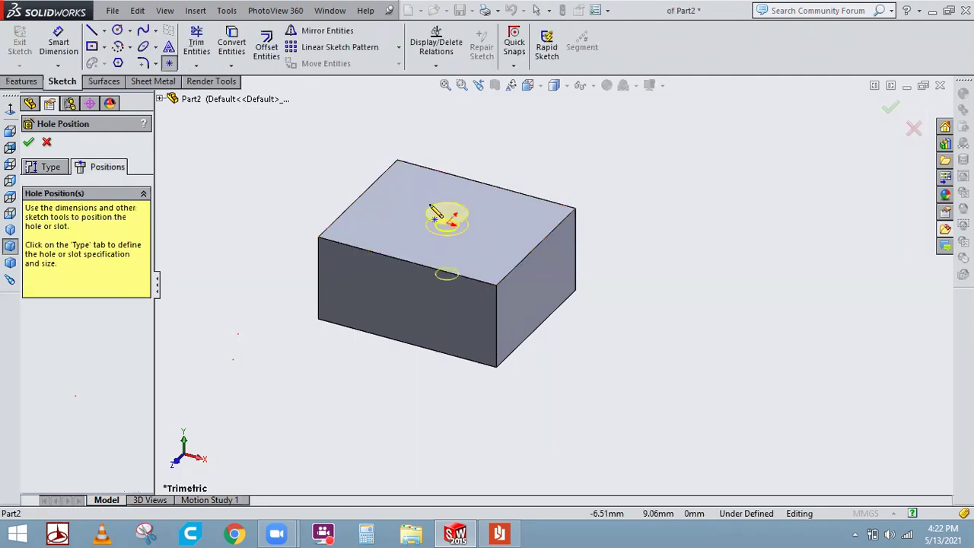
click(429, 206)
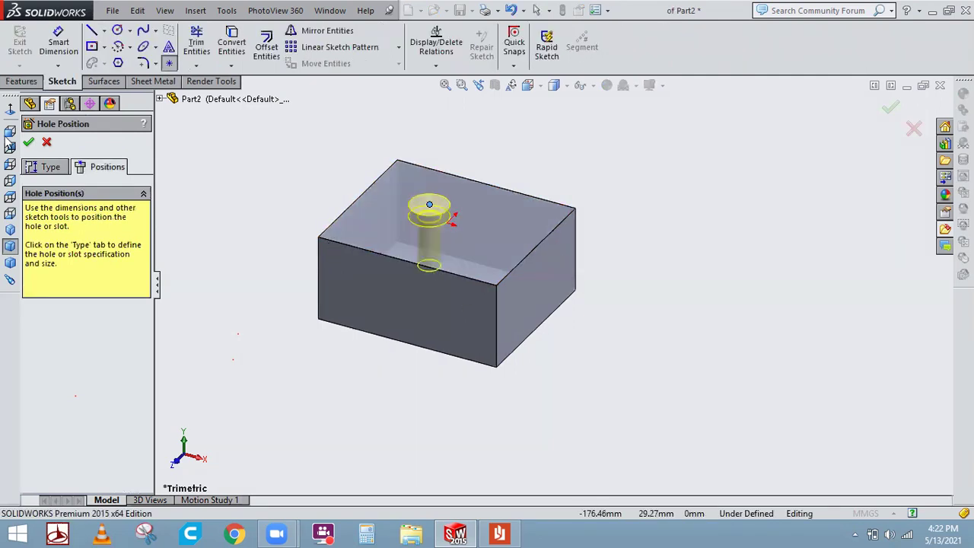
- View the top face straight on and dimension the hole centre 30 mm from the face's back edge
click(9, 111)
click(59, 27)
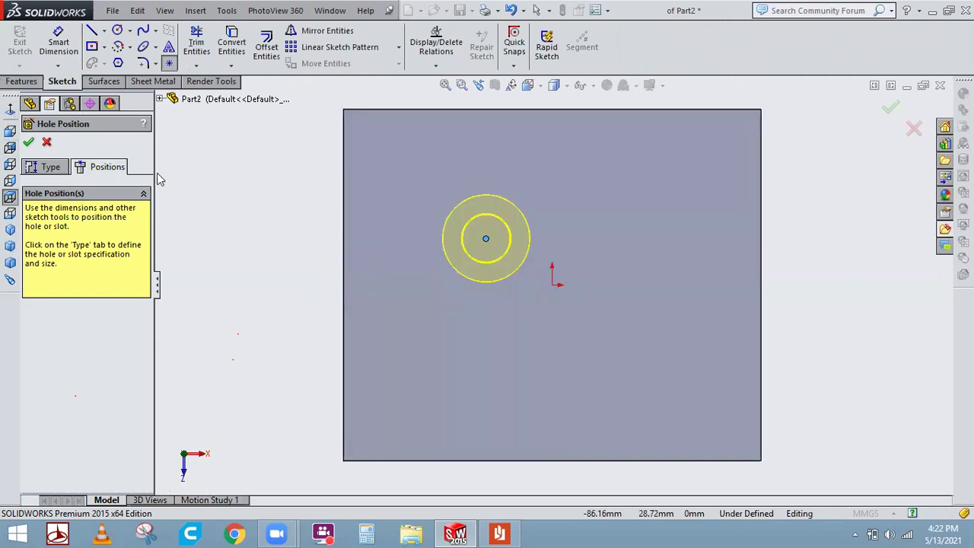
click(485, 239)
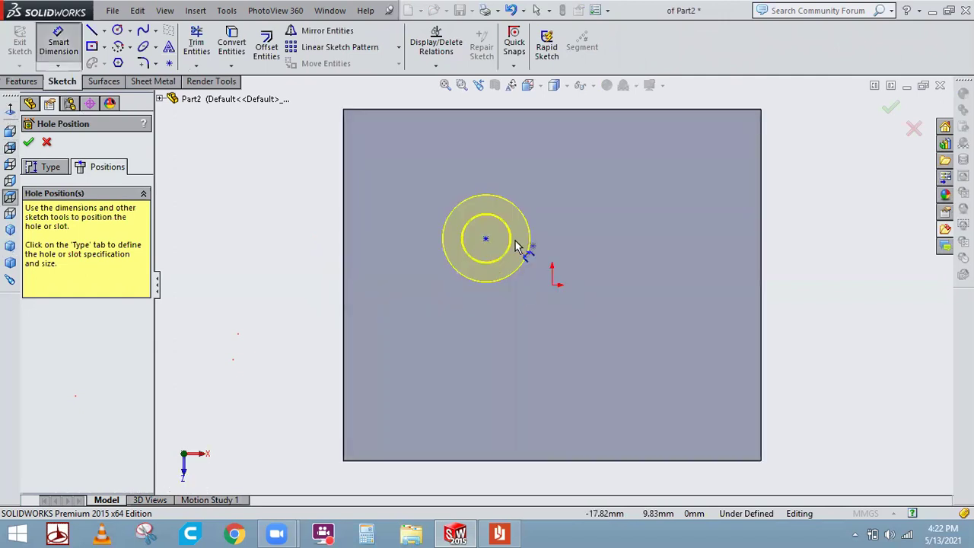
click(552, 110)
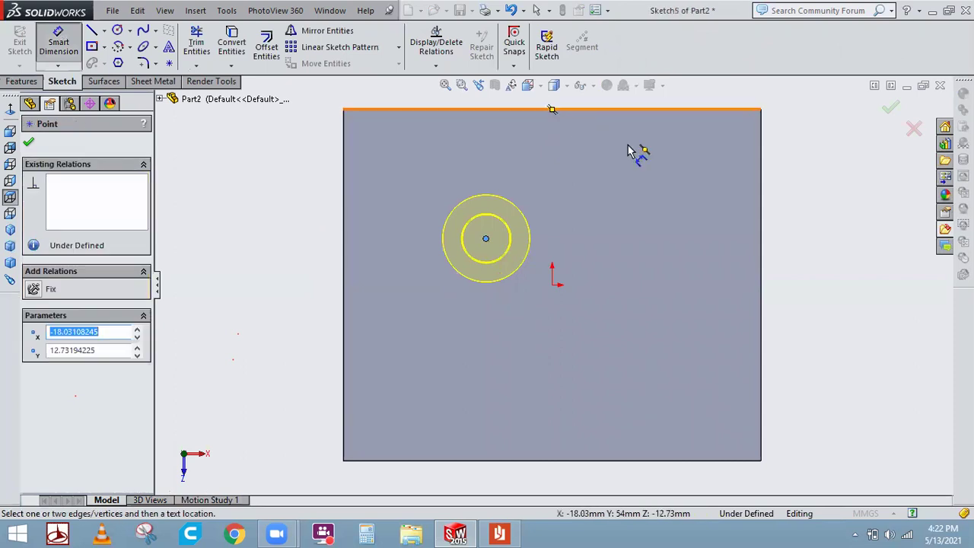
click(686, 155)
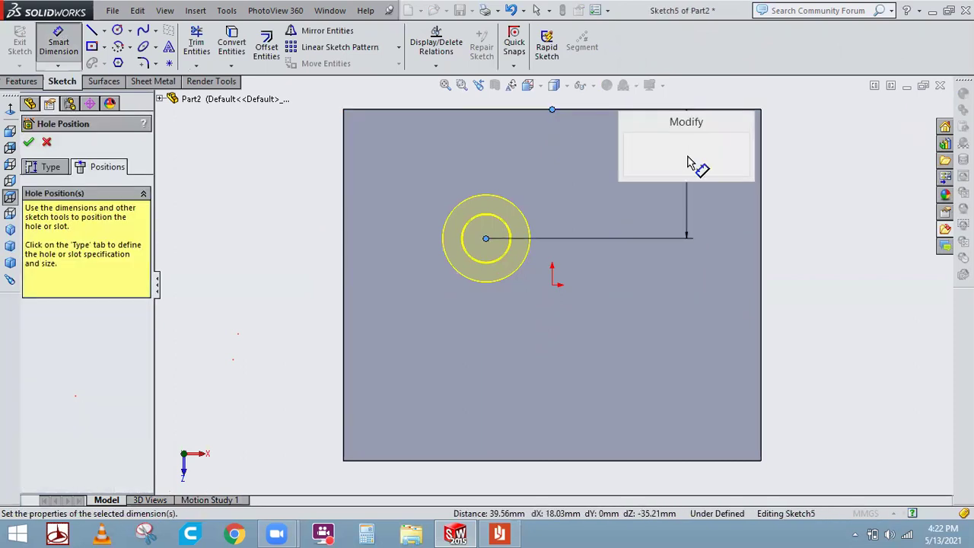
text(30)
key(Return)
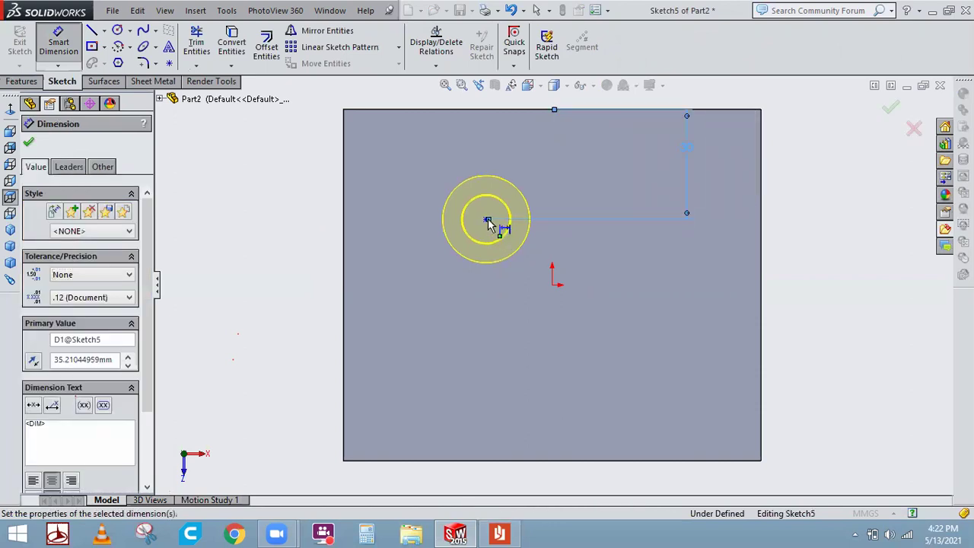
- Dimension the hole centre 40 mm from the left edge of the top face
click(344, 306)
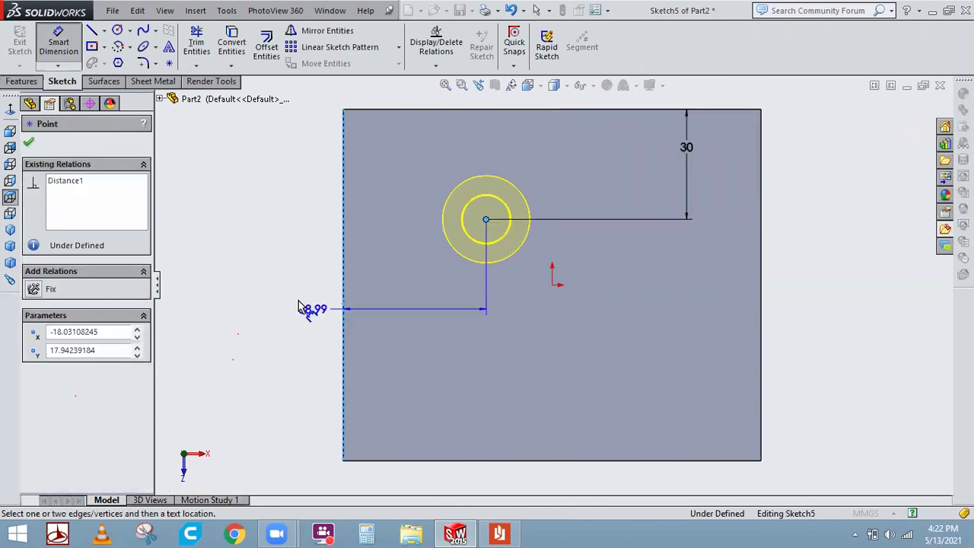
click(295, 254)
key(Return)
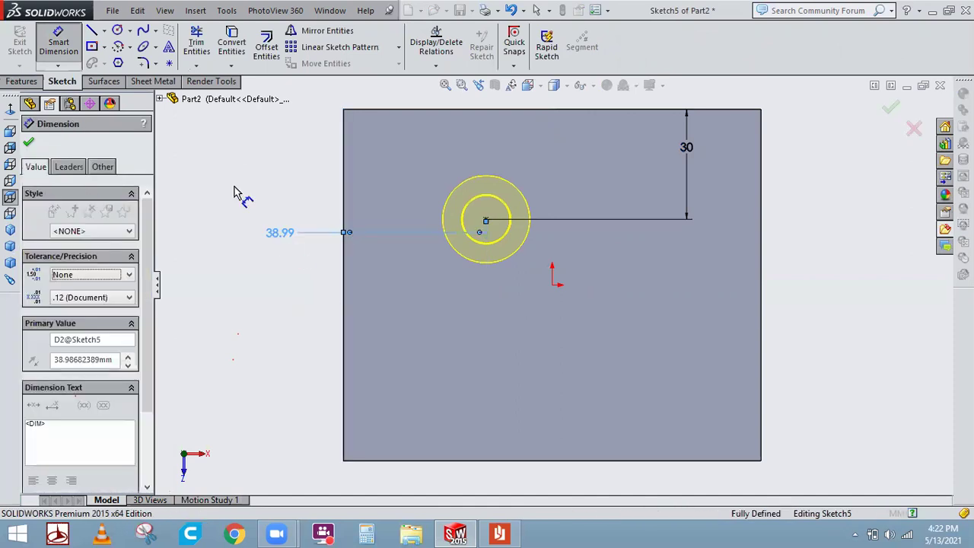
click(35, 142)
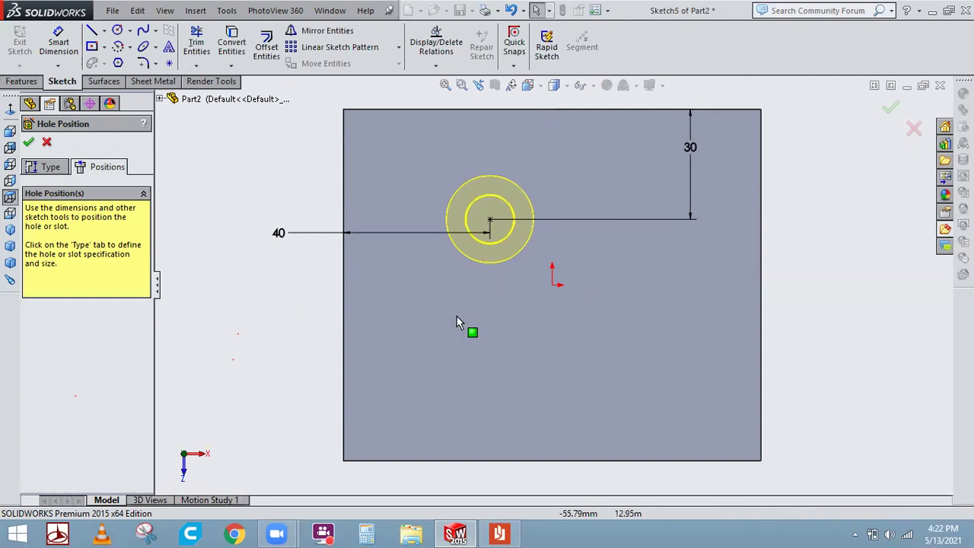
- Try the Hole, simple Legacy Hole and Countersink types for the positioned hole
key(z)
key(ctrl+7)
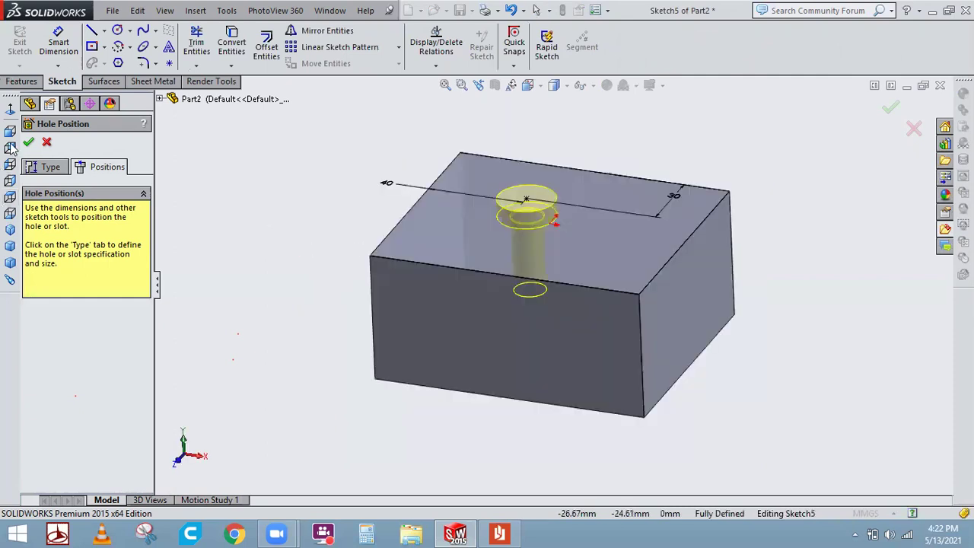
click(55, 169)
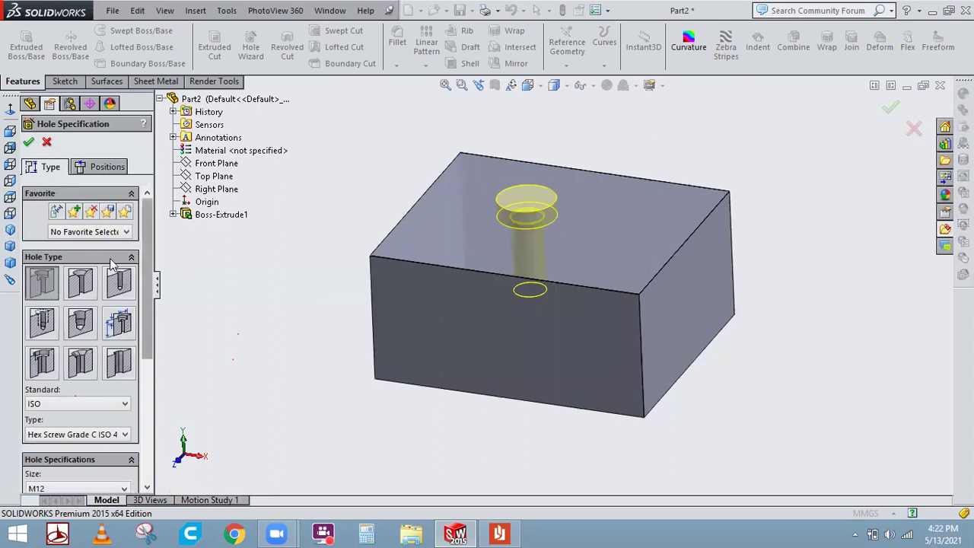
scroll(87, 245, down, 1)
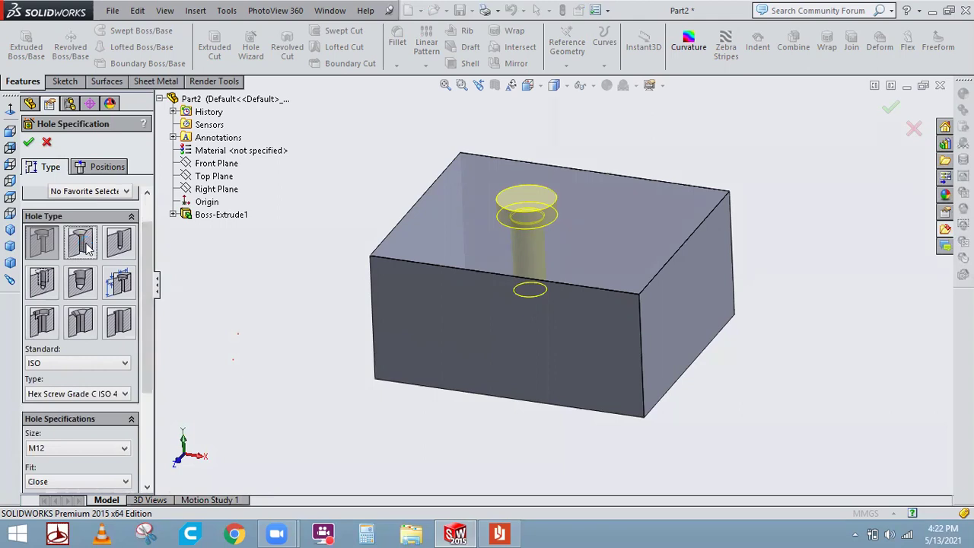
click(125, 242)
click(122, 242)
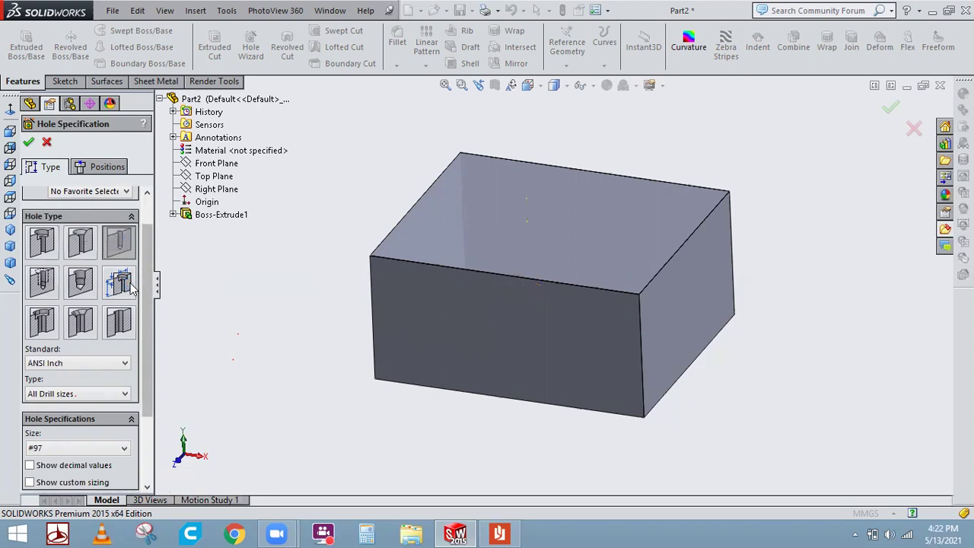
click(132, 318)
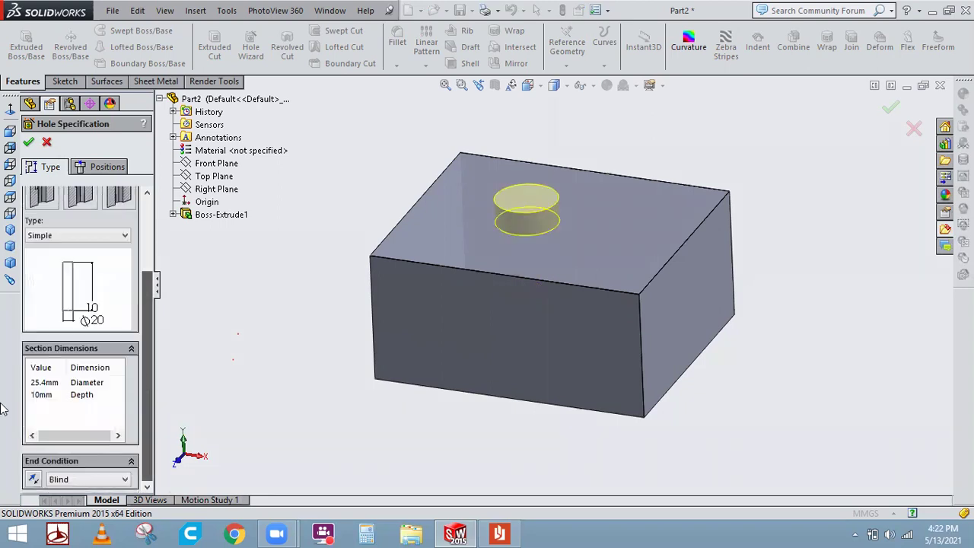
double_click(42, 383)
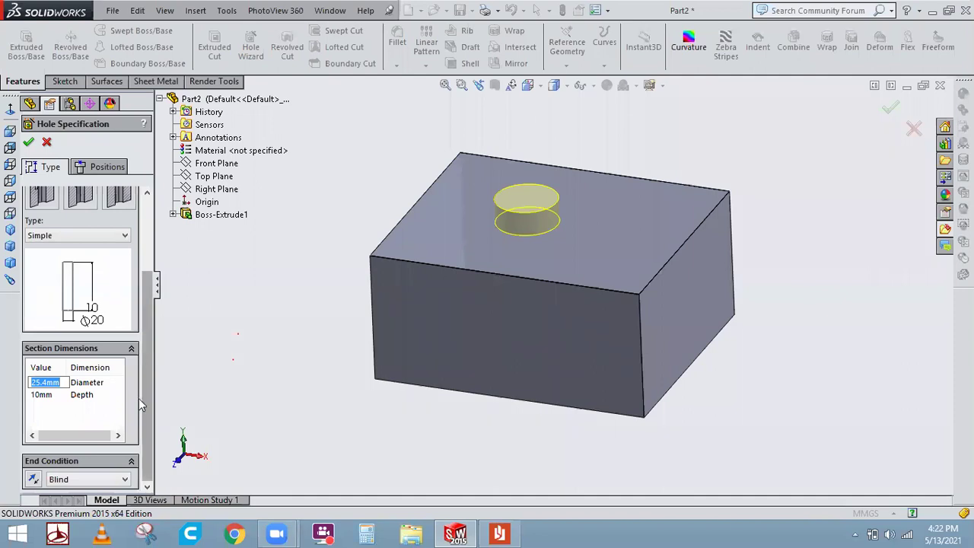
click(134, 417)
scroll(44, 278, up, 3)
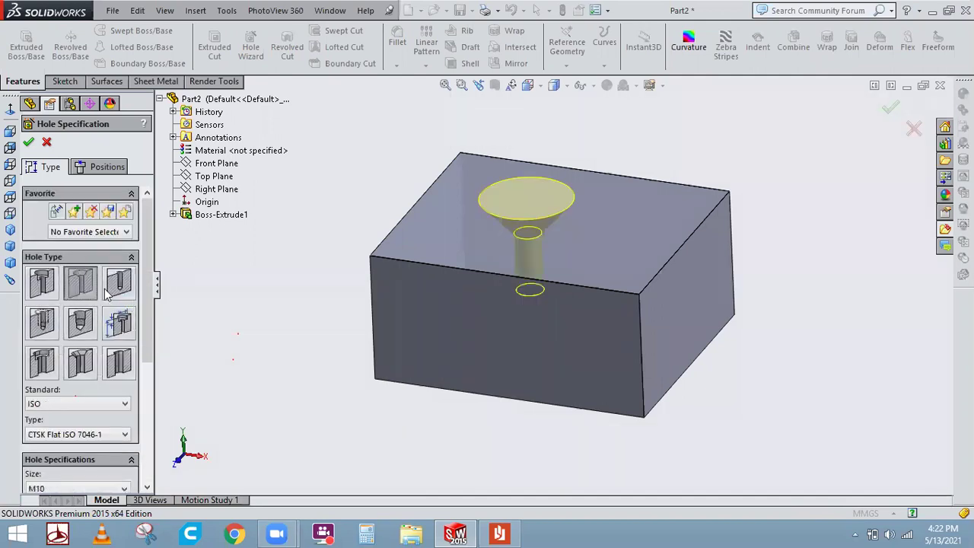
- Change the hole type to Hole with the ISO standard and inspect its preview in the block
click(117, 282)
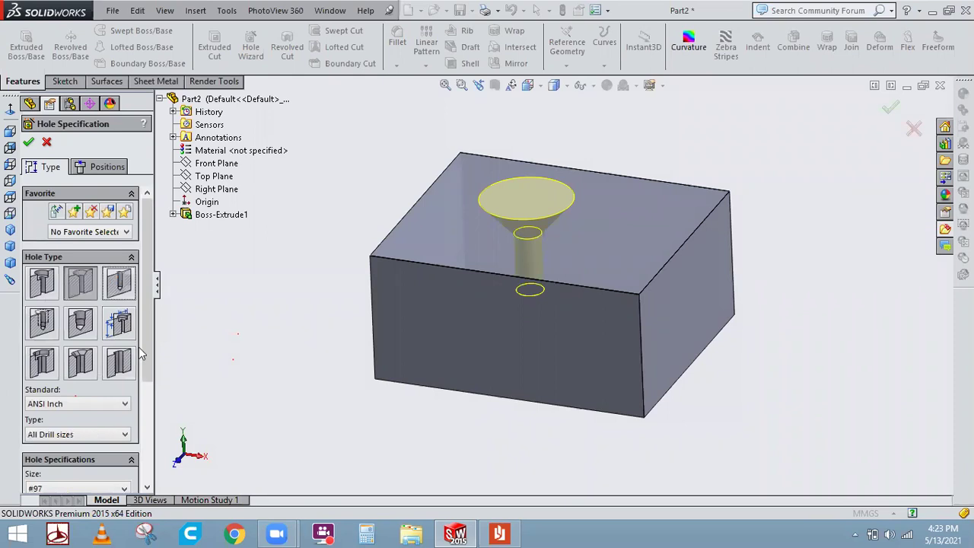
scroll(76, 340, down, 3)
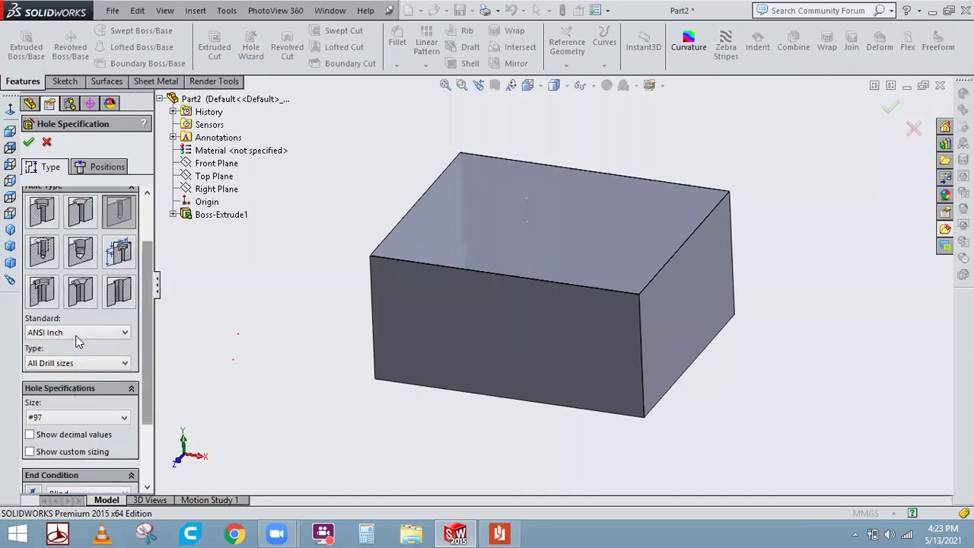
click(76, 332)
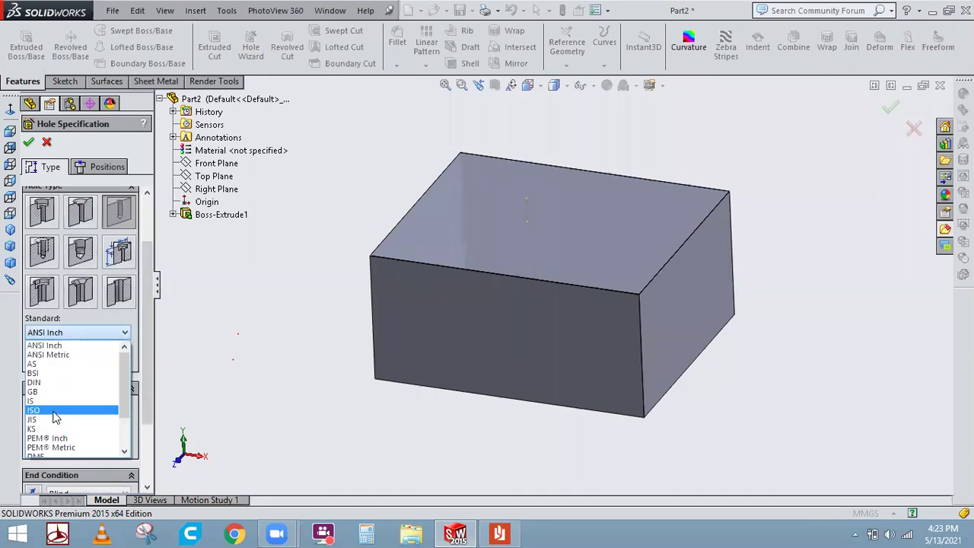
click(54, 411)
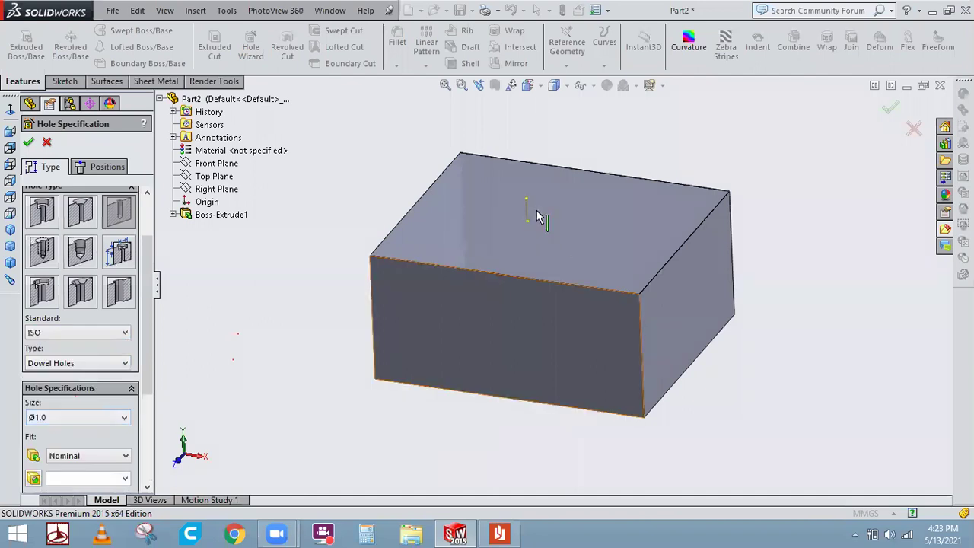
scroll(531, 211, down, 2)
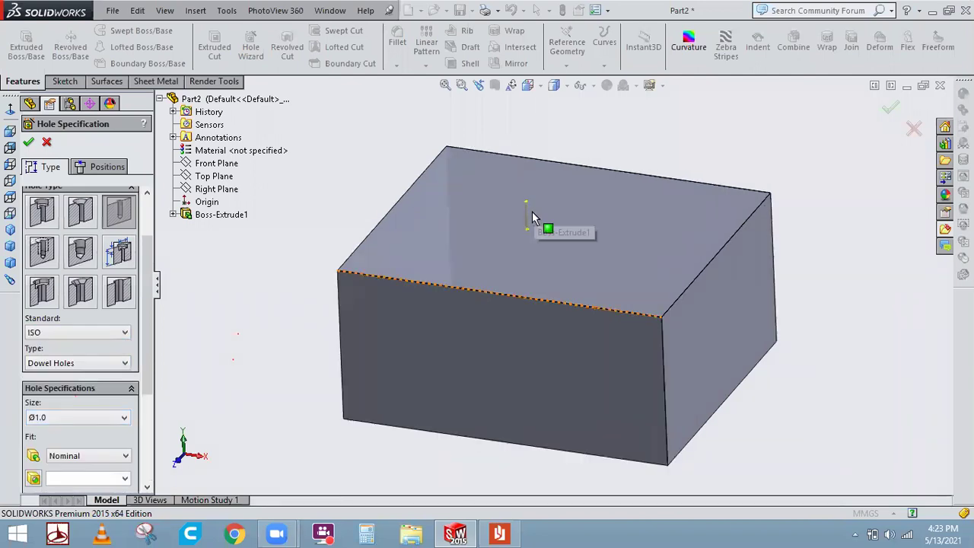
scroll(525, 213, down, 2)
scroll(508, 221, down, 3)
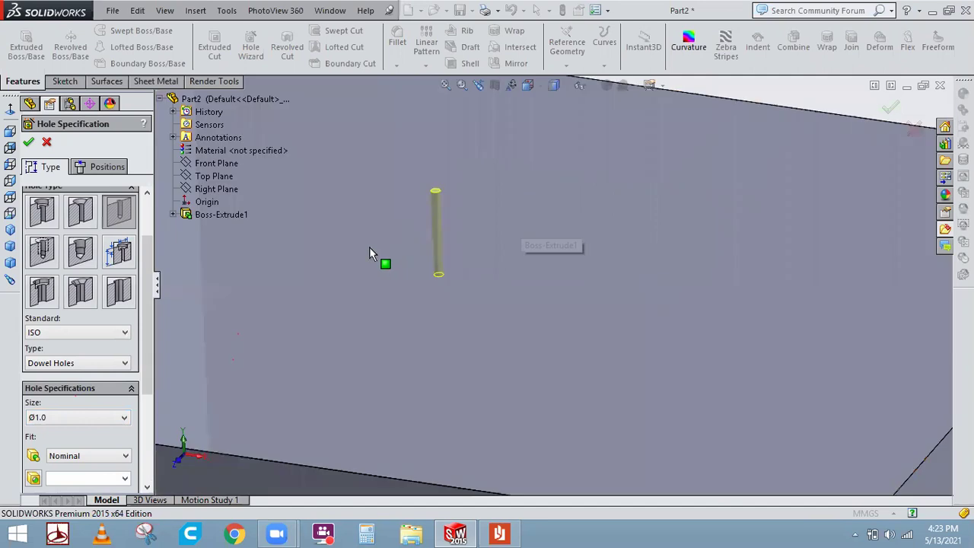
scroll(405, 258, down, 3)
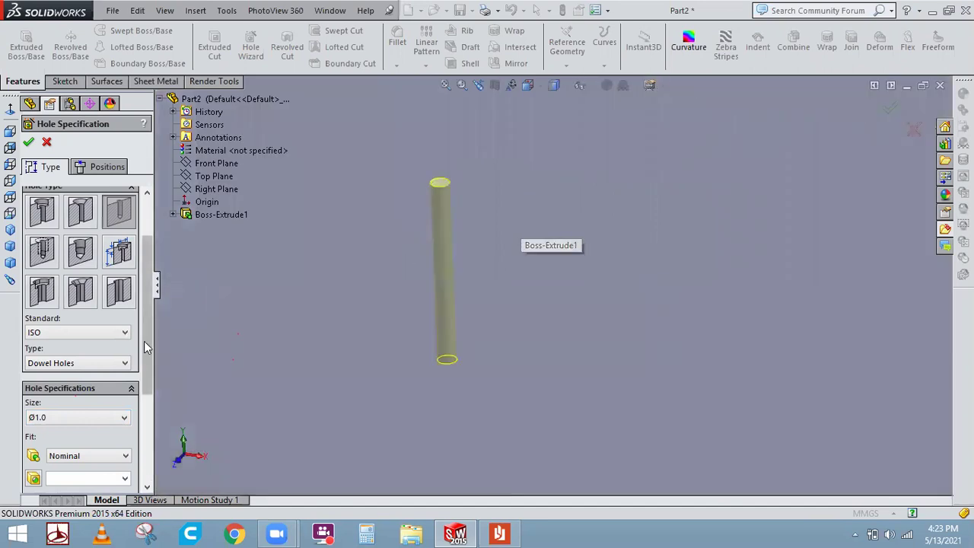
- Look through the end condition options and try the Ø3.0 and Ø1.5 sizes for the dowel hole
scroll(142, 374, down, 3)
scroll(134, 441, down, 2)
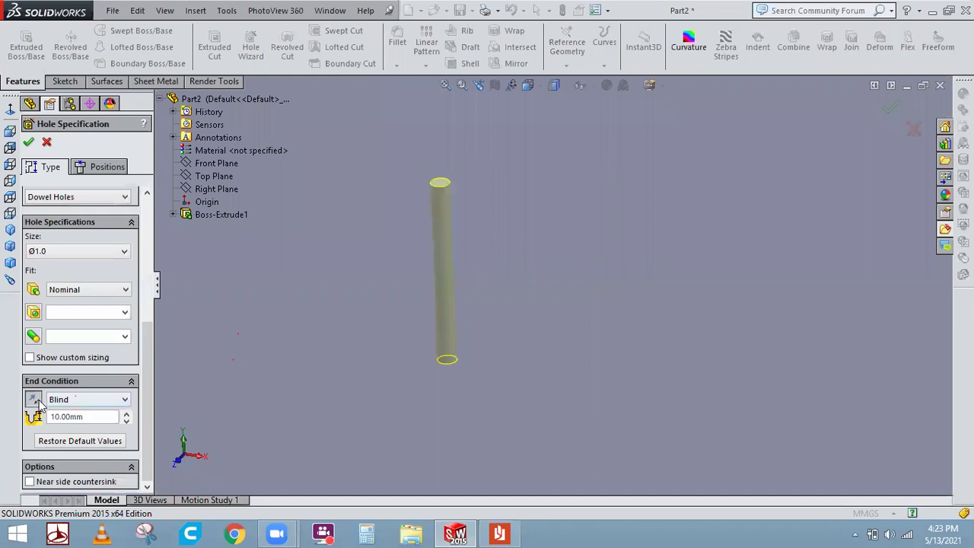
click(89, 405)
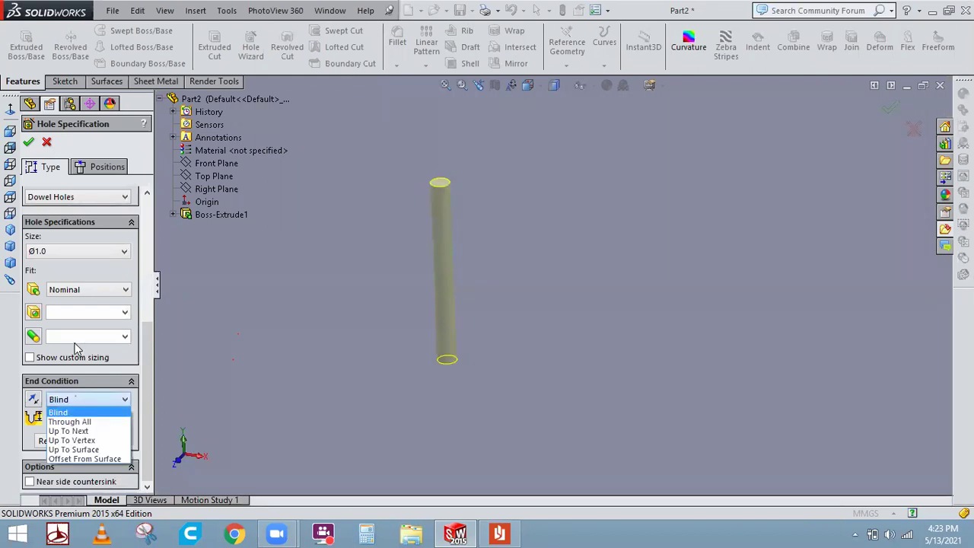
click(50, 260)
click(50, 258)
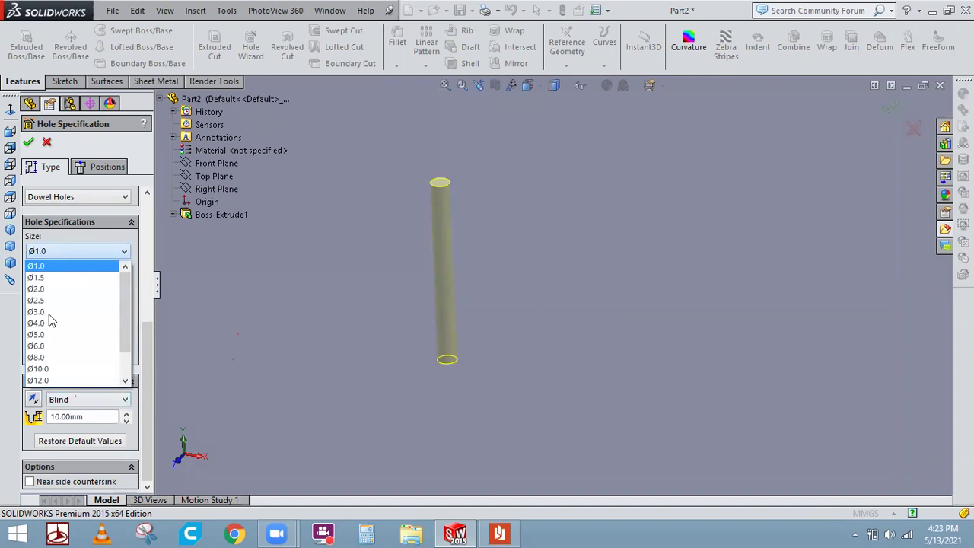
click(36, 277)
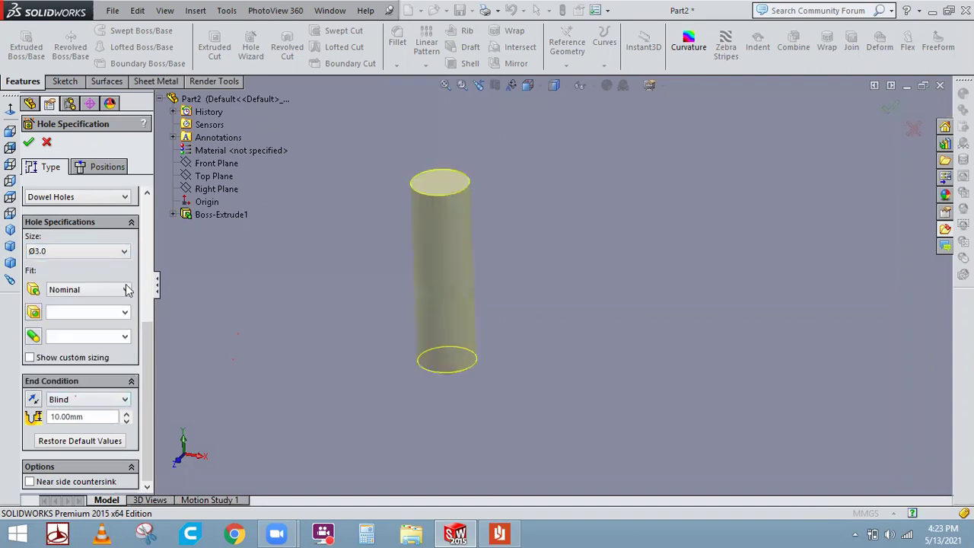
- Change the ISO hole's type from Dowel Holes to Drill sizes
drag(150, 345, 150, 302)
scroll(150, 302, up, 2)
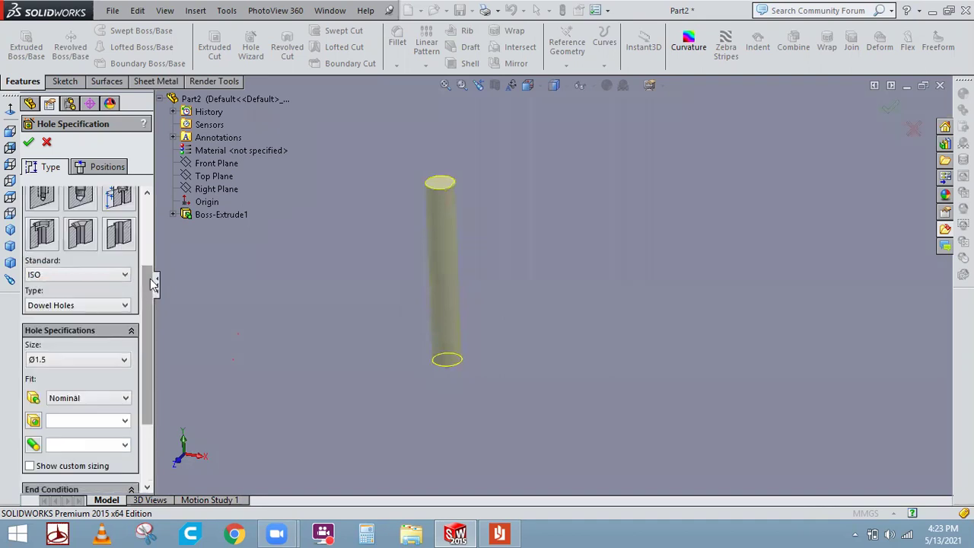
scroll(124, 317, up, 1)
click(103, 344)
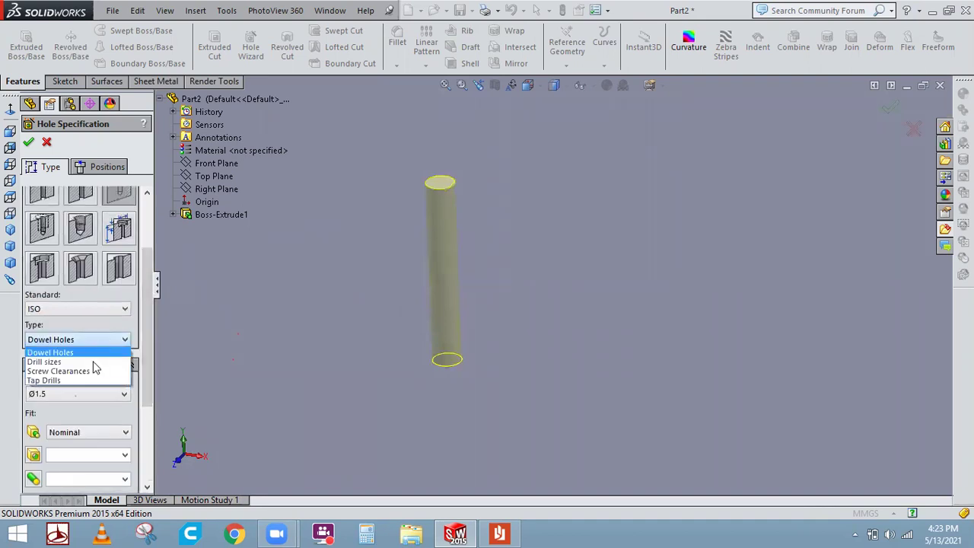
click(90, 361)
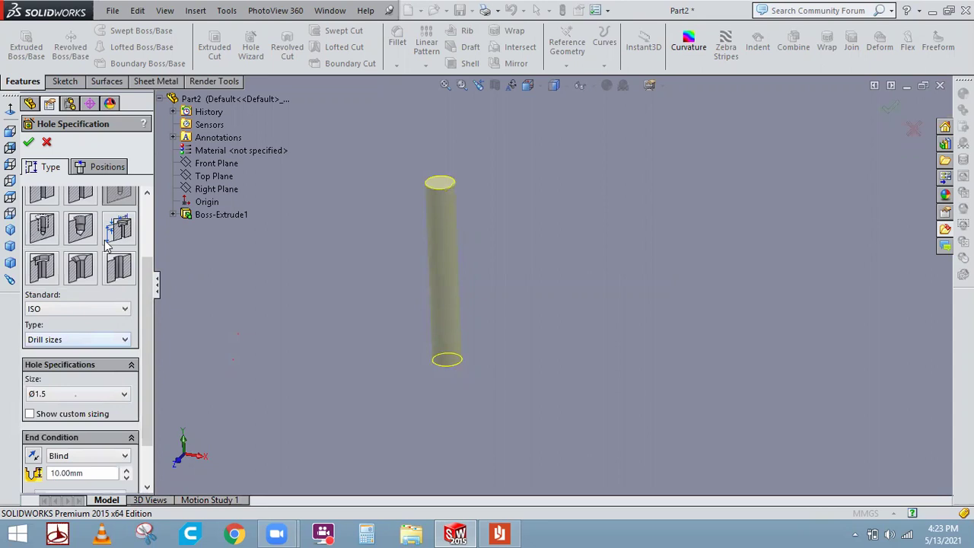
- Try an ISO Tapered Pipe Tap hole of size 3/8 in the block and inspect its interior
click(82, 226)
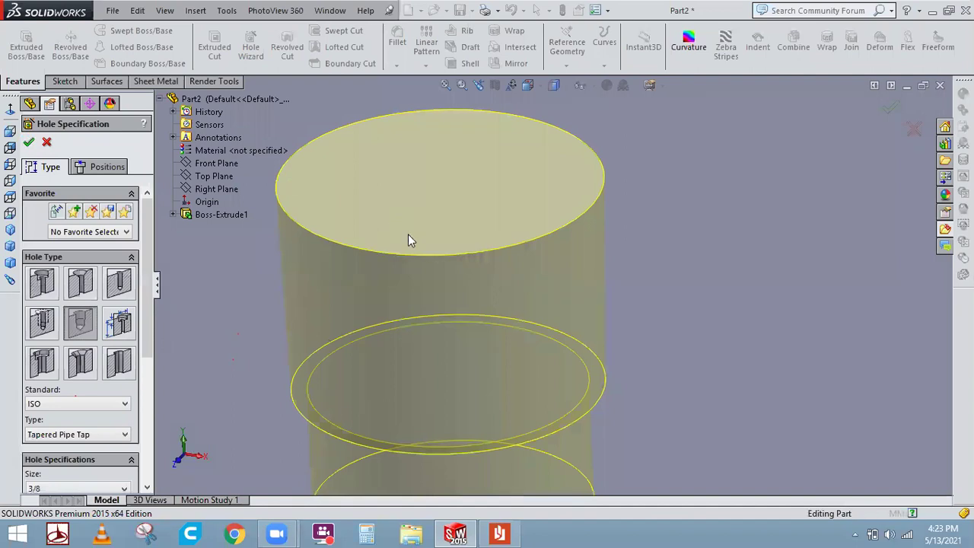
scroll(414, 242, up, 6)
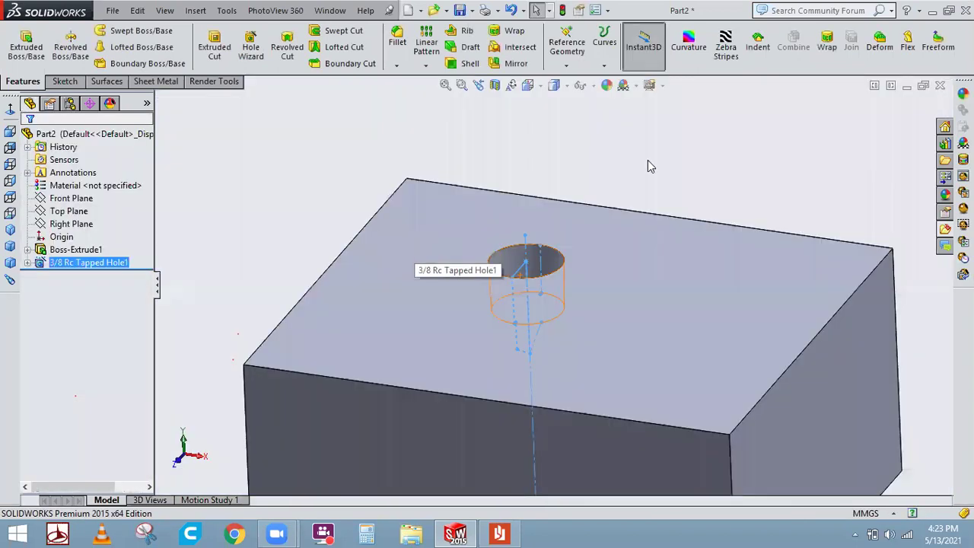
middle_drag(640, 172, 500, 303)
scroll(551, 316, down, 5)
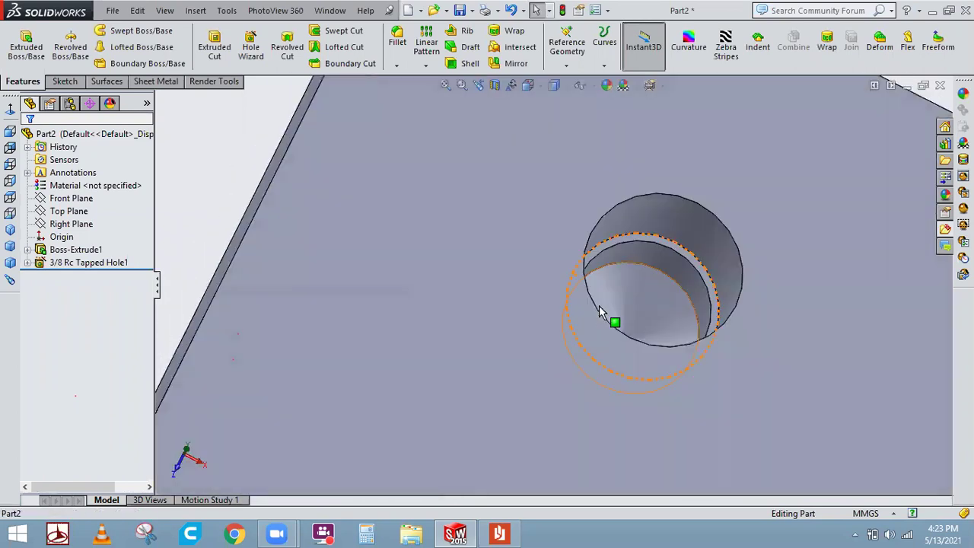
scroll(599, 308, up, 3)
scroll(599, 305, up, 3)
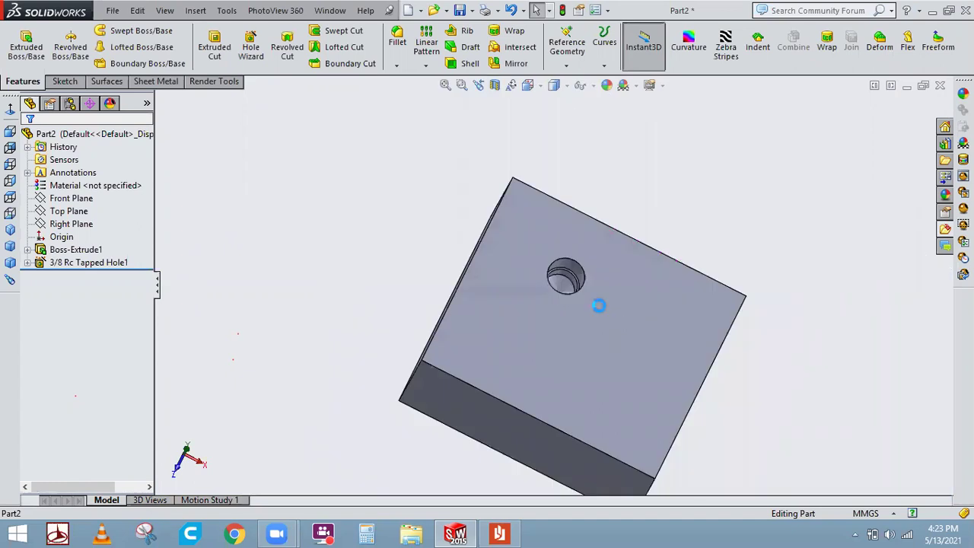
key(ctrl+z)
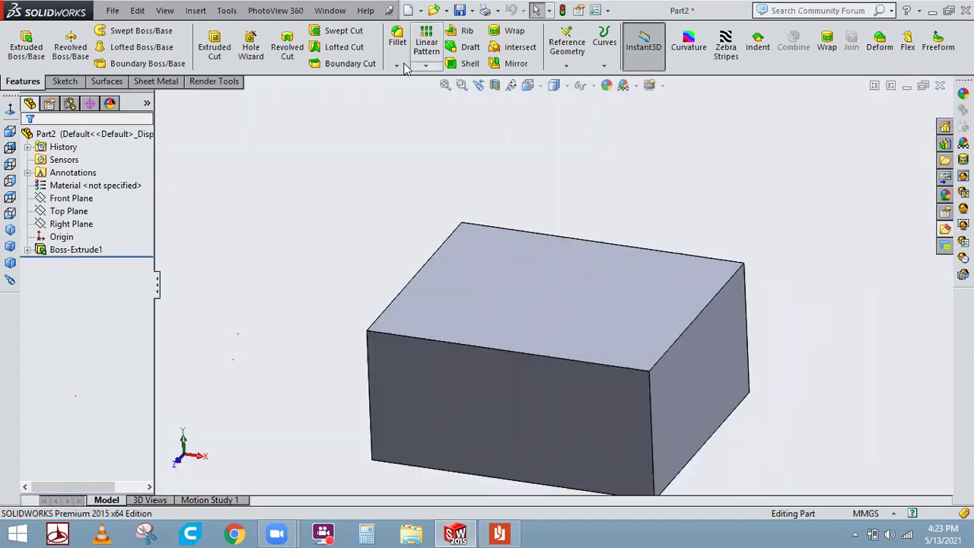
- Try a symmetric constant-size fillet of 10 mm radius on the top edge of the block's right face
click(396, 66)
click(814, 413)
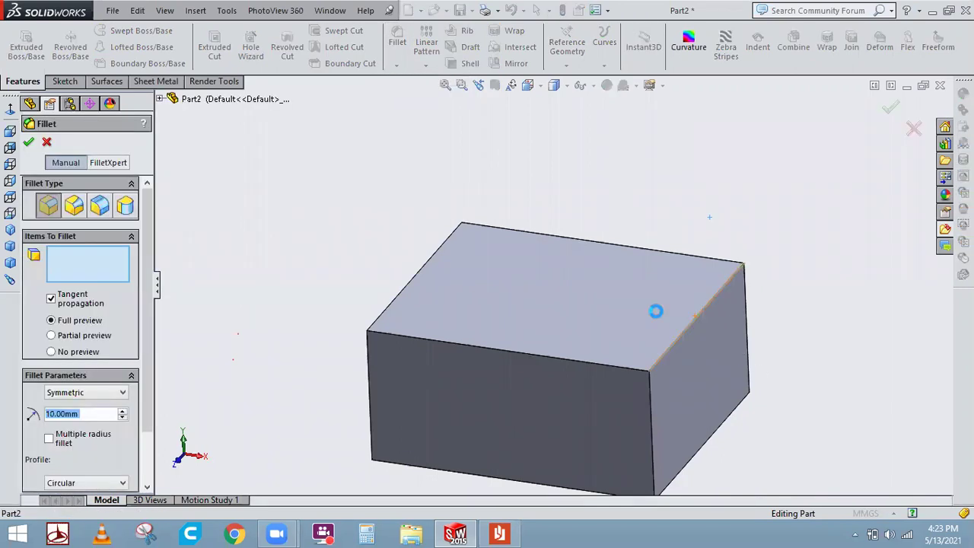
click(685, 331)
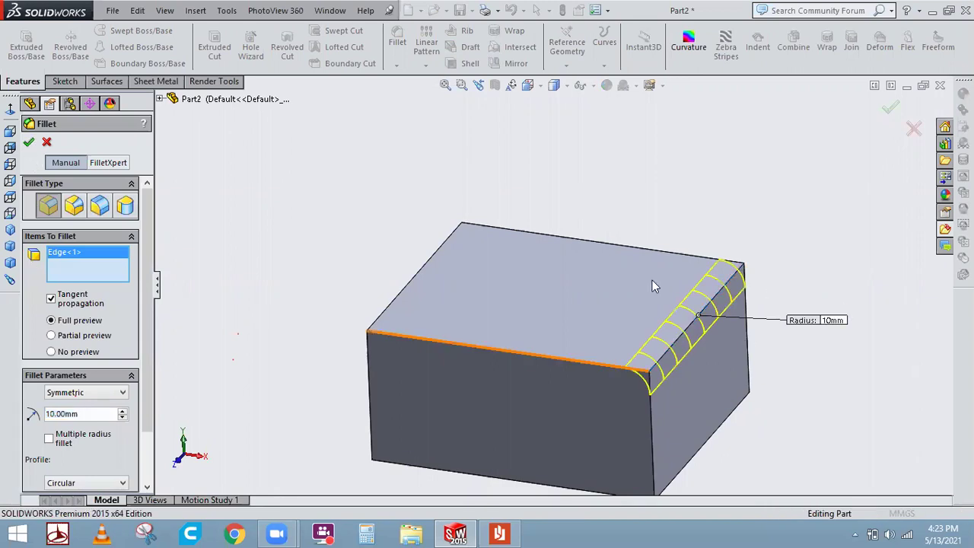
key(Return)
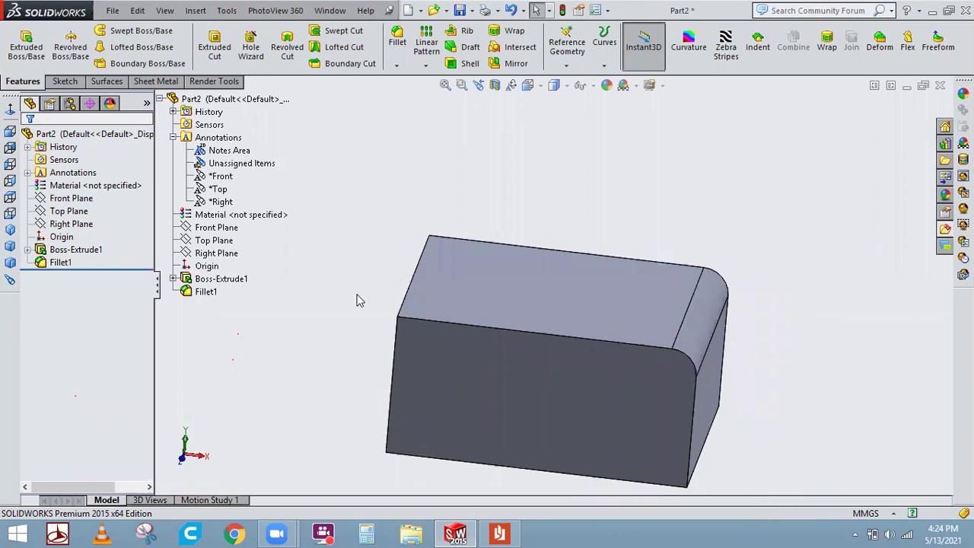
key(ctrl+z)
- Set up a variable-size fillet on the top edge of the block's right face, with a 25 mm radius at its rear end
click(396, 65)
click(415, 79)
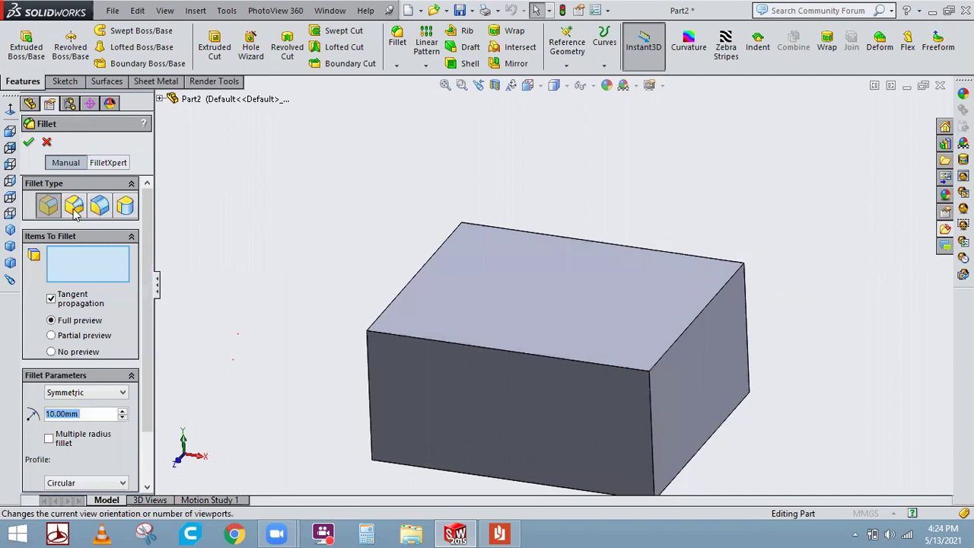
click(71, 210)
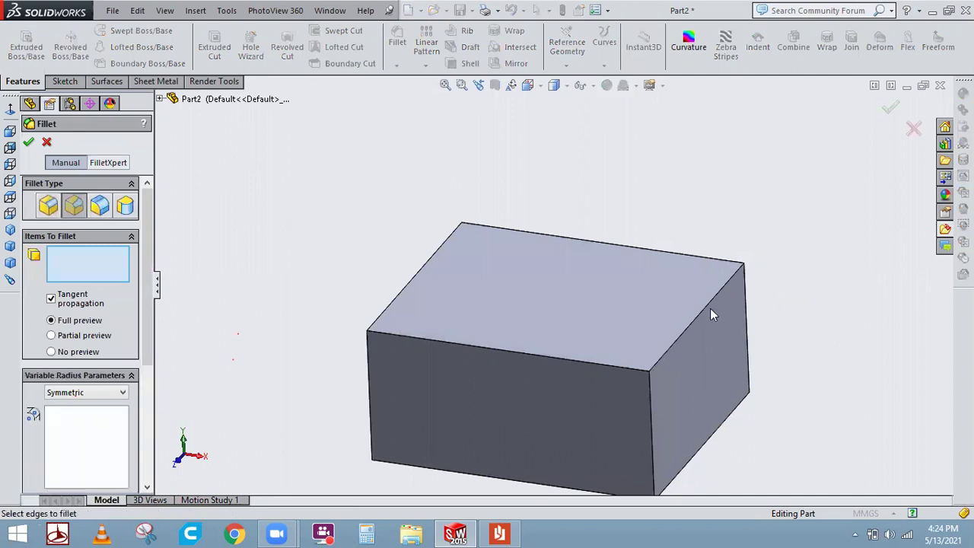
click(741, 291)
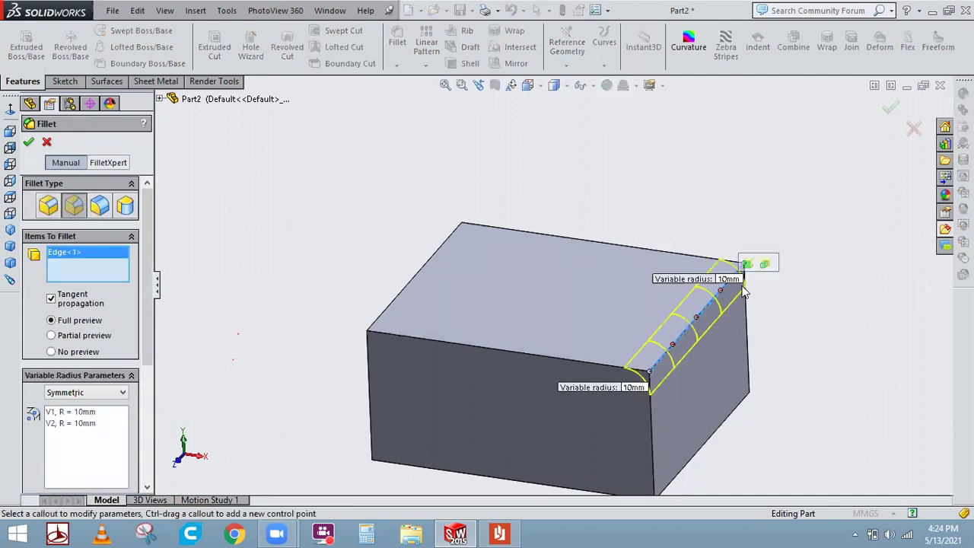
scroll(703, 159, down, 3)
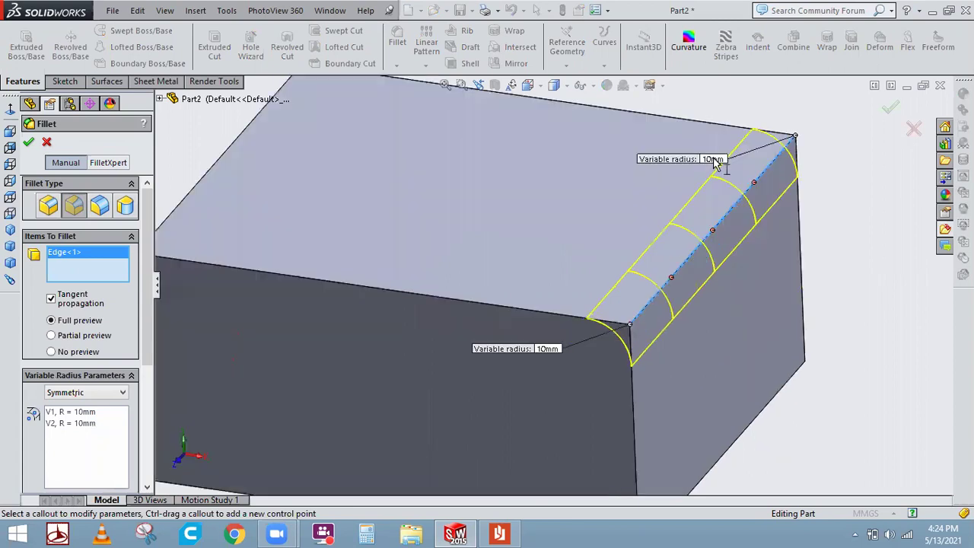
click(713, 159)
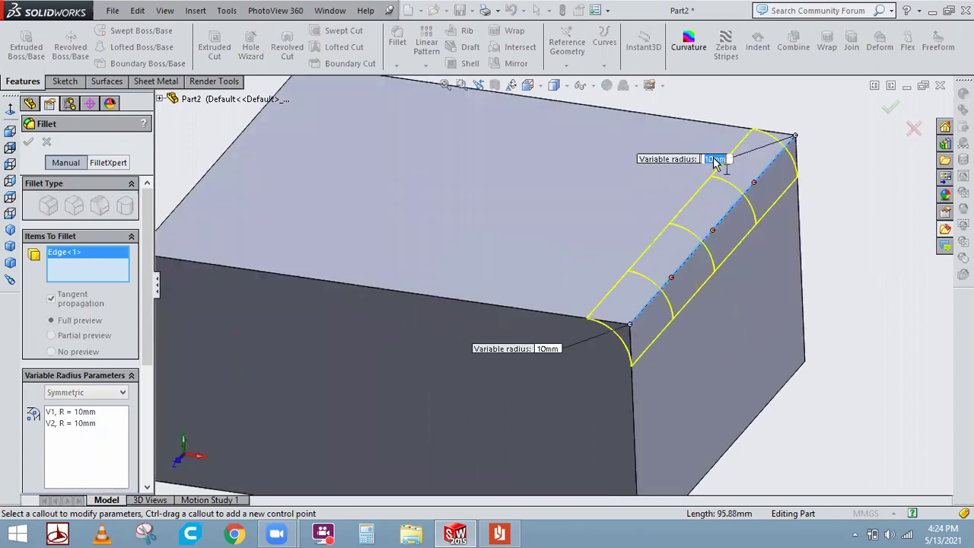
text(25)
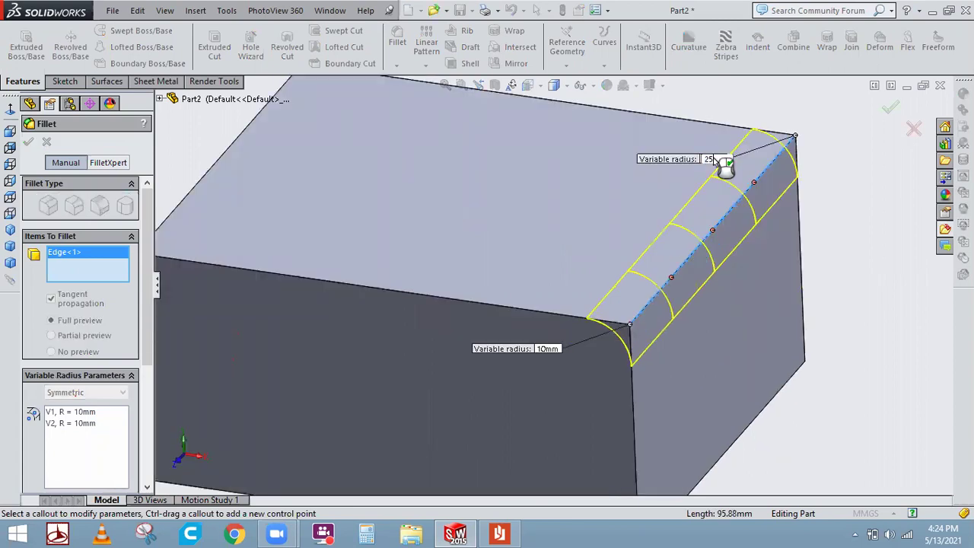
key(Return)
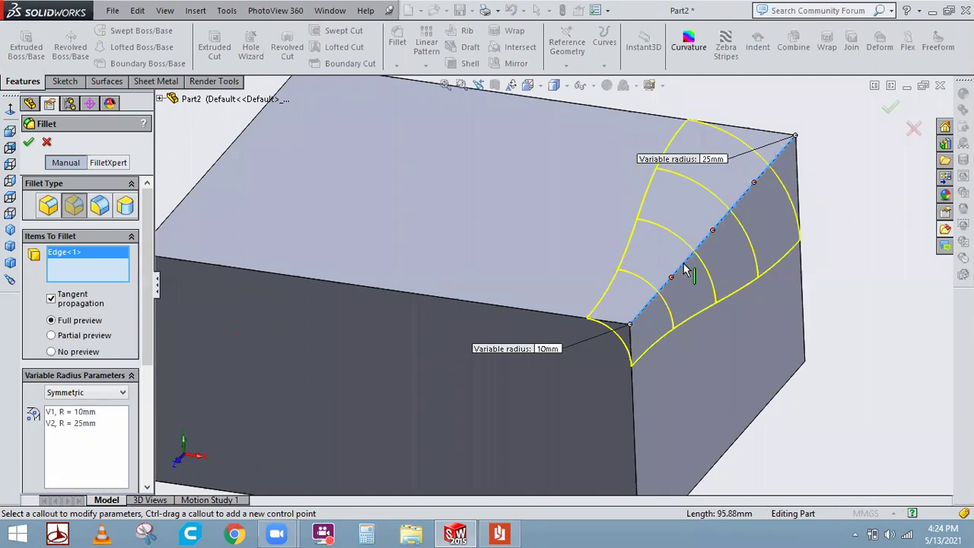
- Add a control point at 50% of the filleted edge with a 15 mm radius and apply the variable-size fillet
click(713, 232)
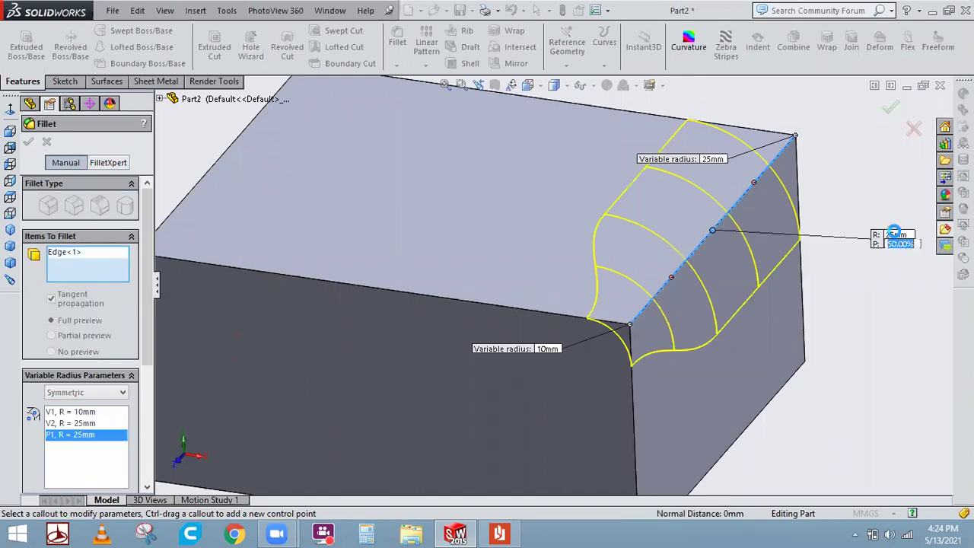
click(898, 243)
click(899, 234)
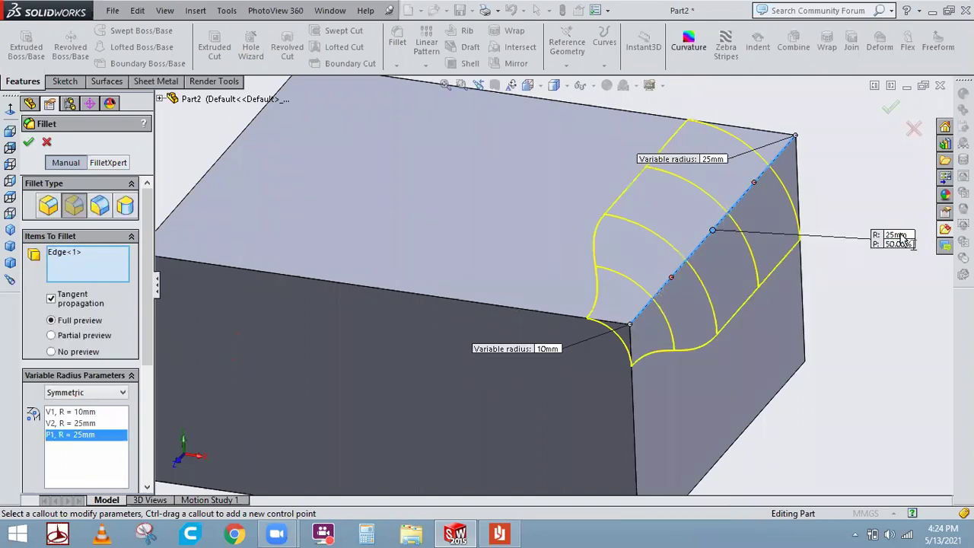
click(897, 236)
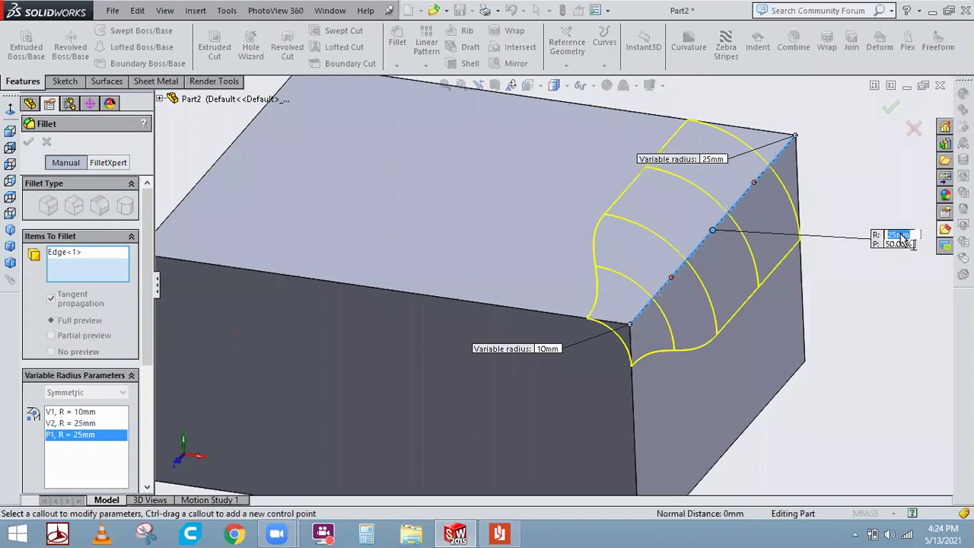
text(15)
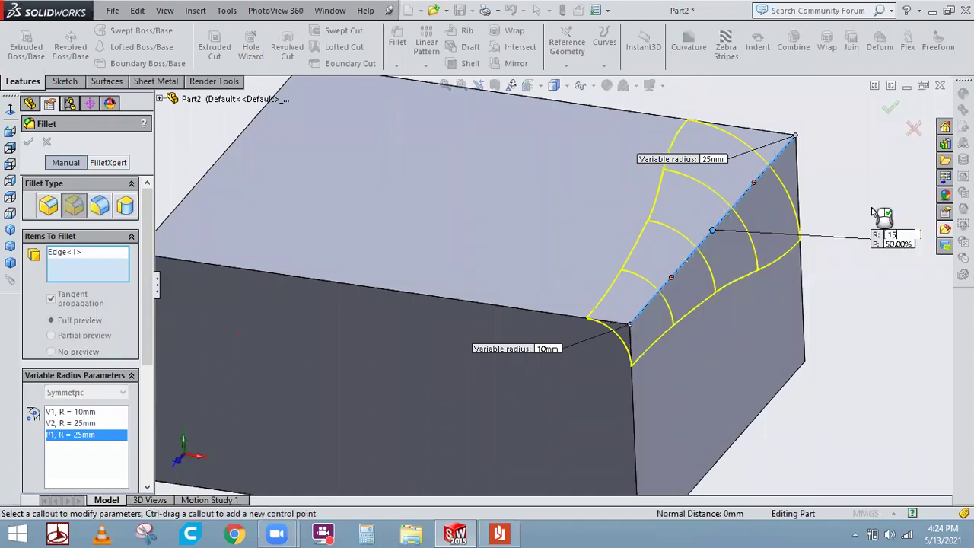
key(Return)
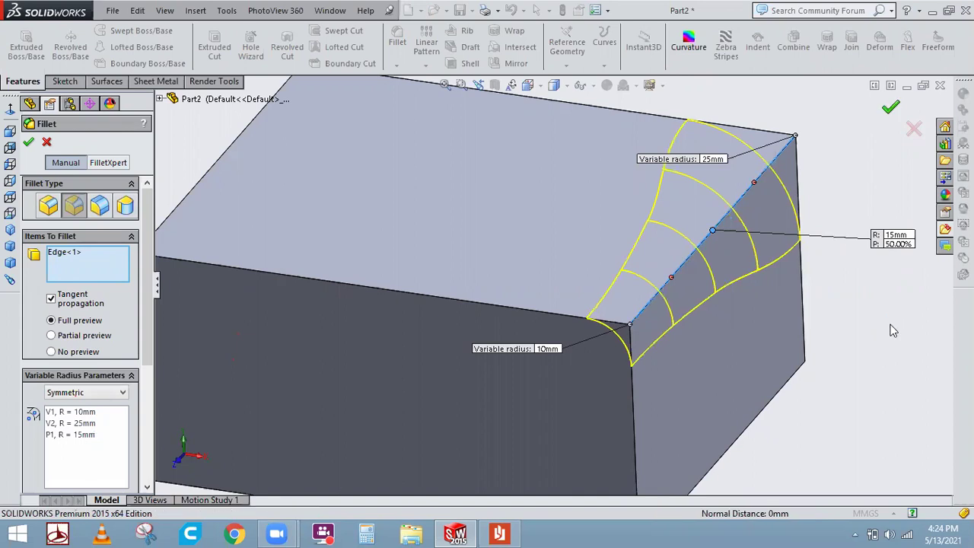
key(Return)
- Inspect the variable-size fillet on the block from another angle and undo it
middle_drag(852, 256, 825, 262)
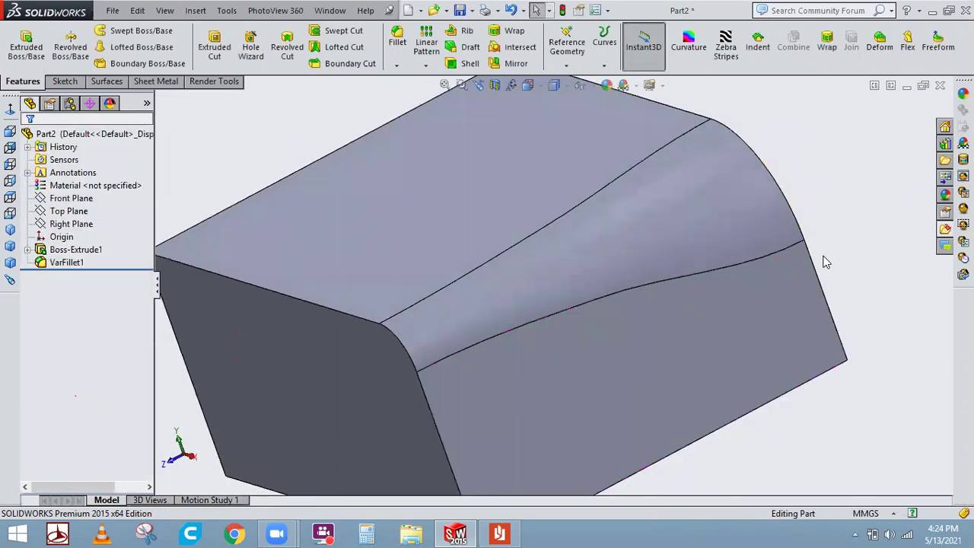
key(f)
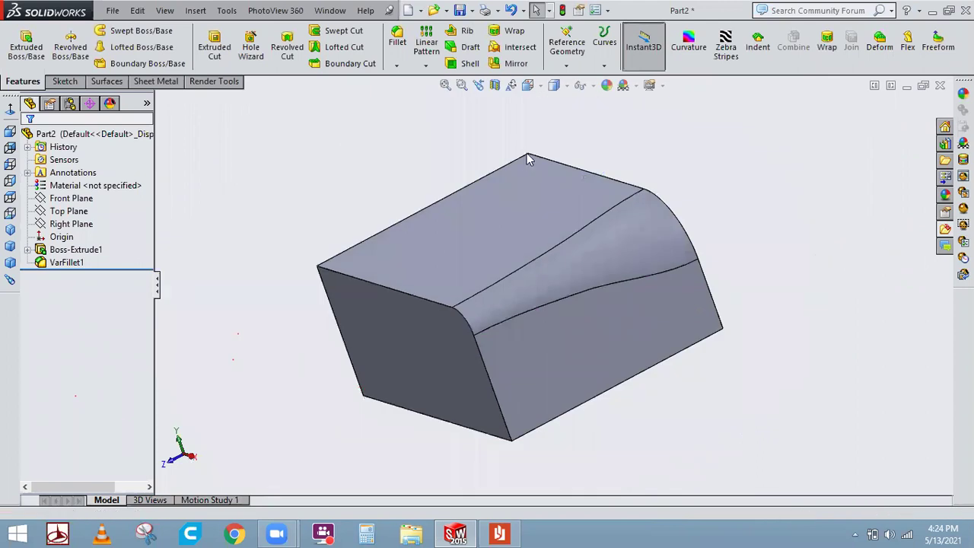
key(ctrl+z)
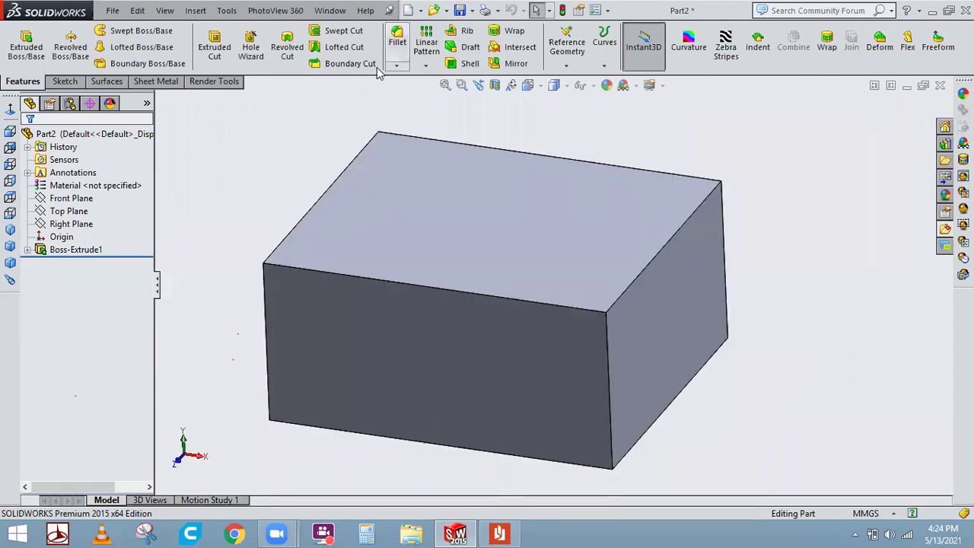
- Try a symmetric face fillet of 10 mm radius between the block's right face and top face
click(397, 38)
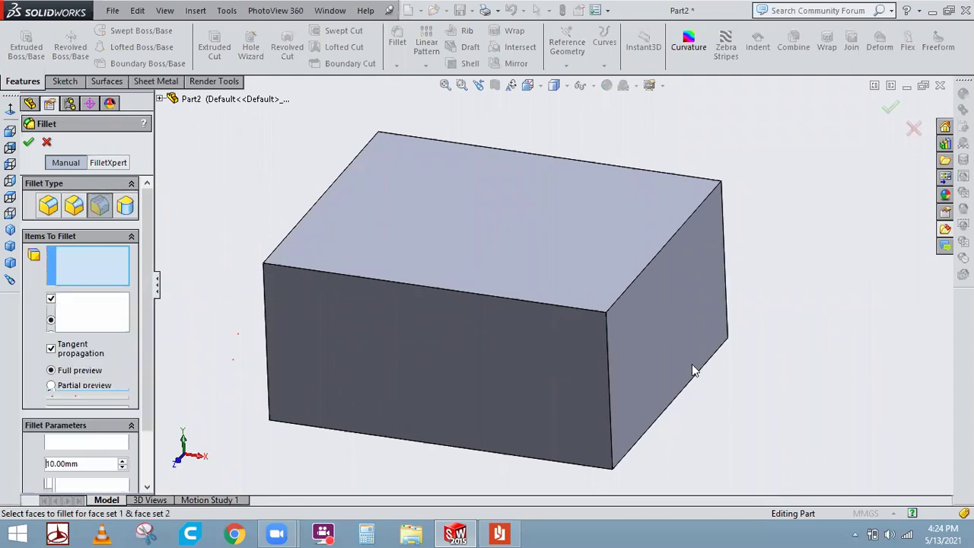
click(608, 273)
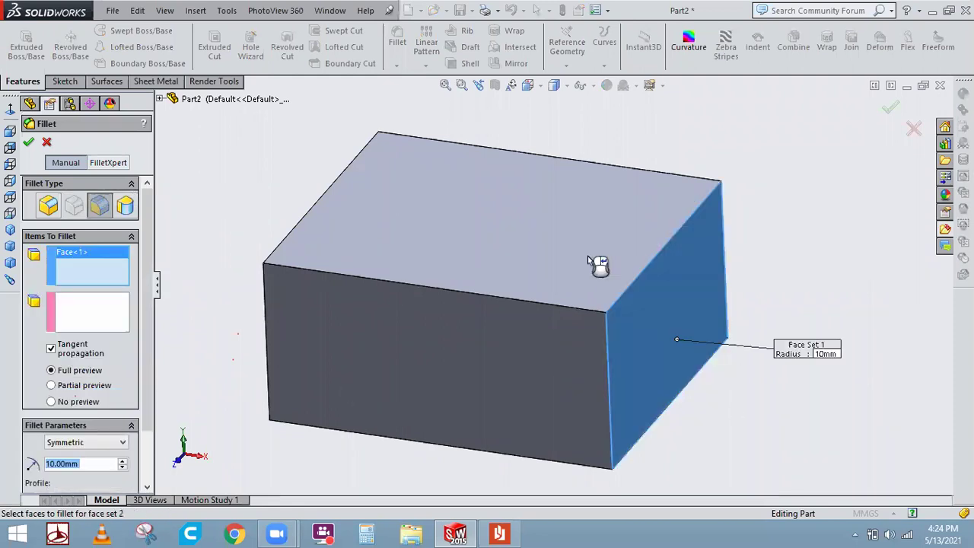
click(696, 200)
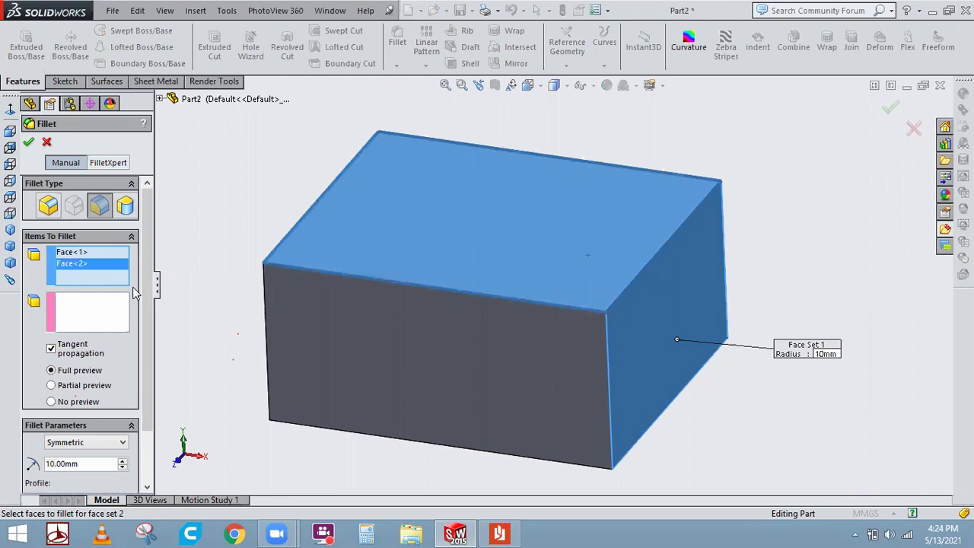
key(Delete)
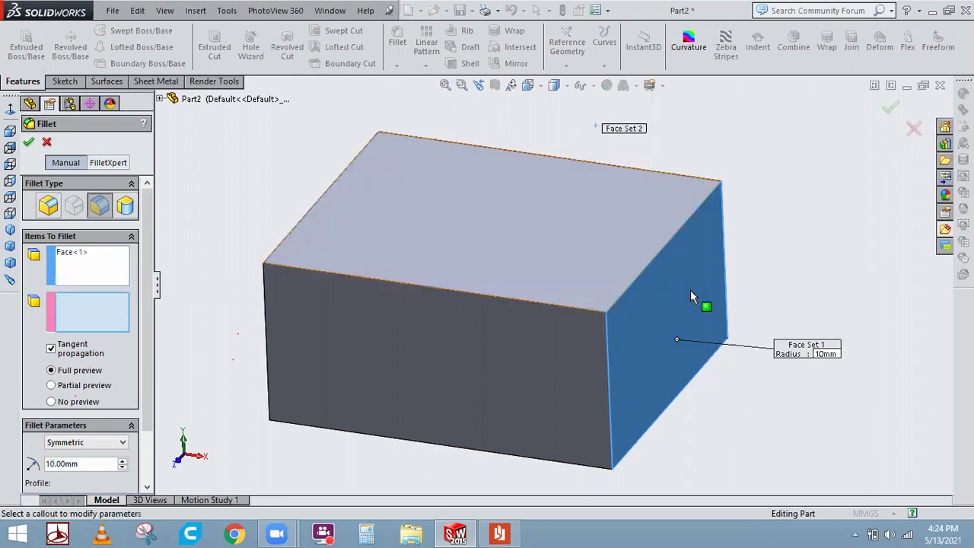
click(639, 236)
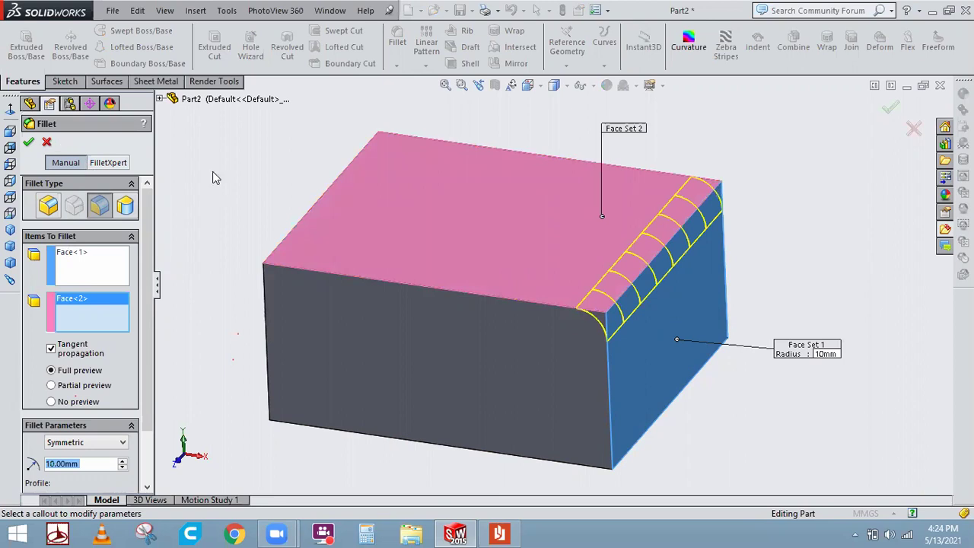
key(Escape)
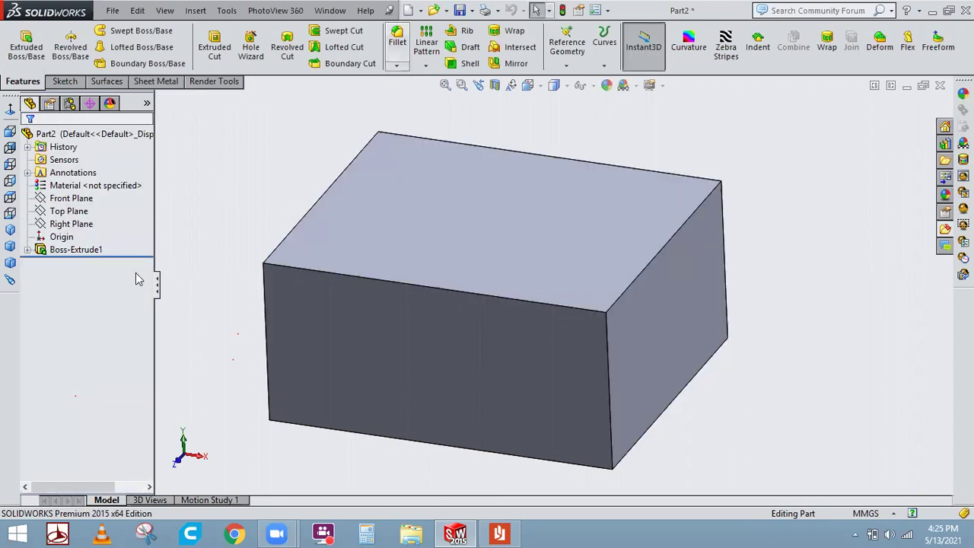
- Try a full round fillet with the block's right face as centre and its top and bottom faces as sides, and undo it
click(397, 40)
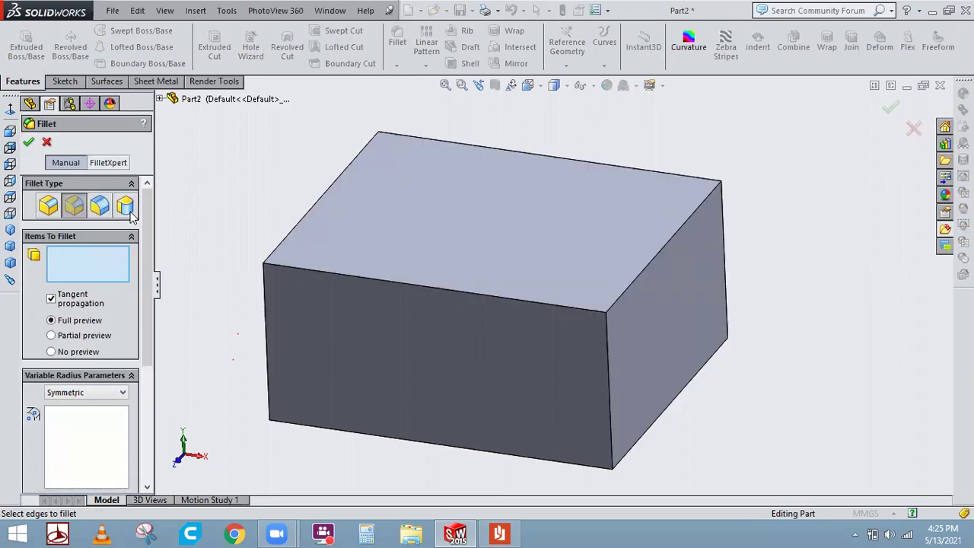
click(554, 270)
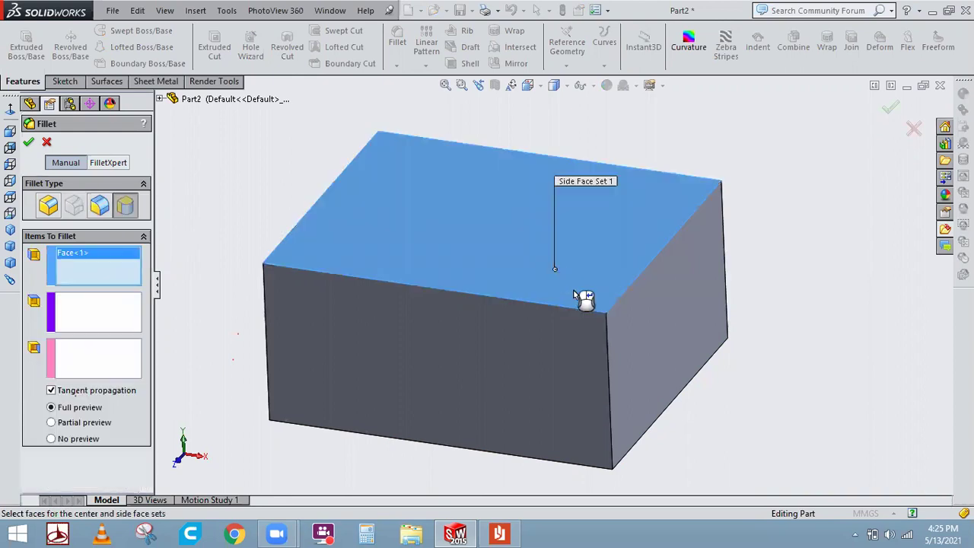
click(122, 318)
click(649, 354)
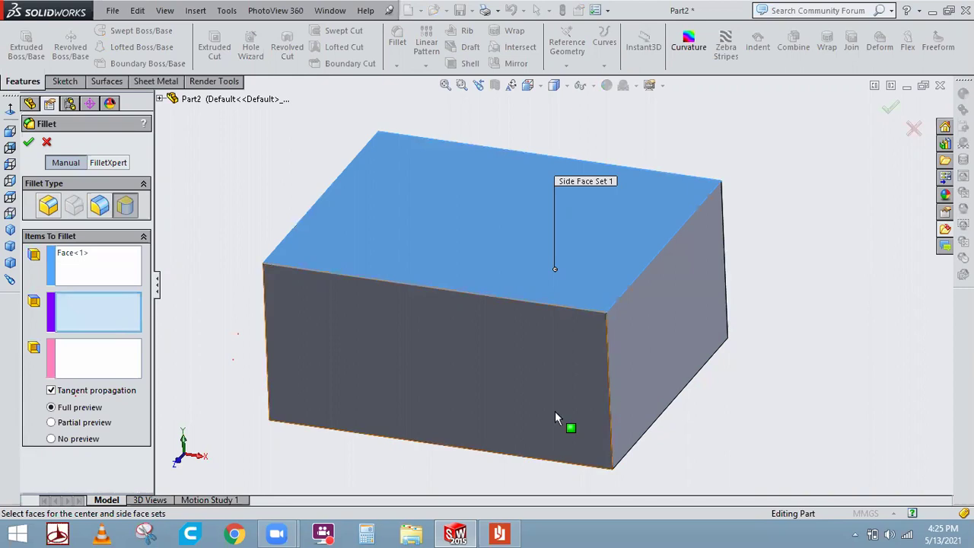
middle_drag(554, 411, 568, 310)
click(125, 358)
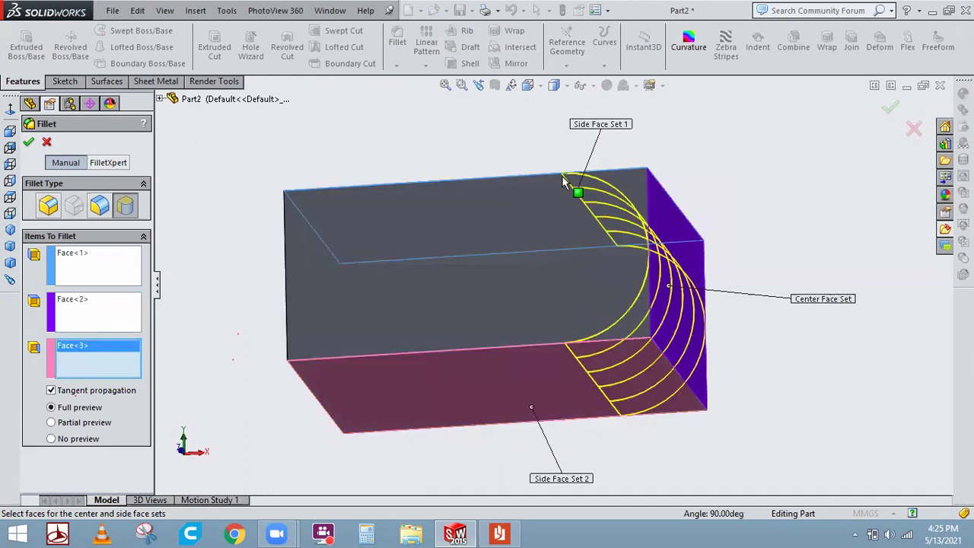
click(887, 109)
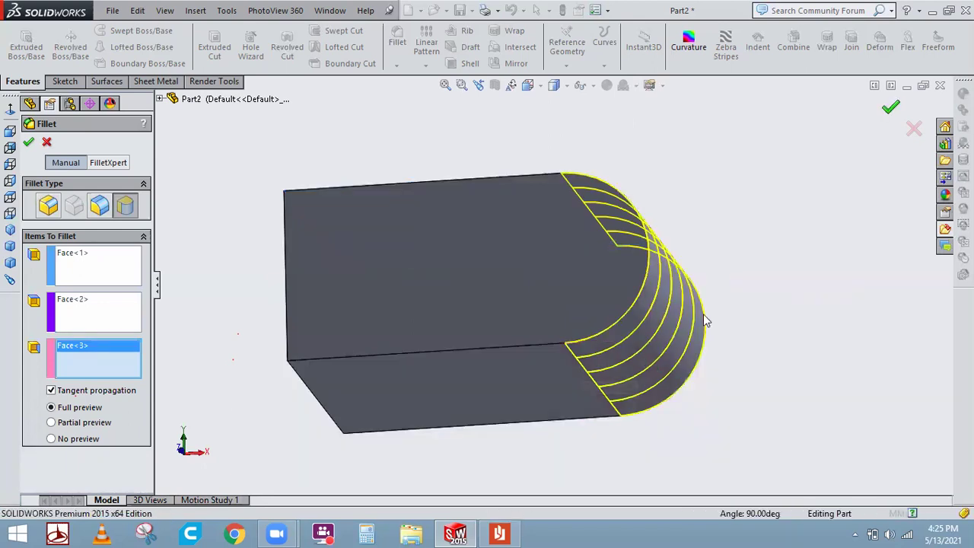
middle_drag(688, 274, 499, 235)
key(ctrl+z)
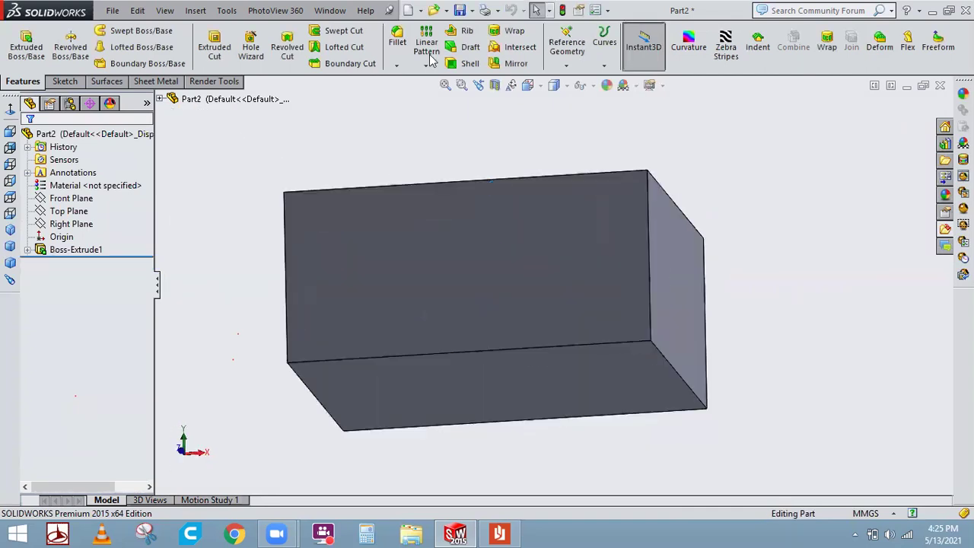
- Try a distance-distance chamfer of 10 mm by 10 mm on the block's front top edge and undo it
click(426, 96)
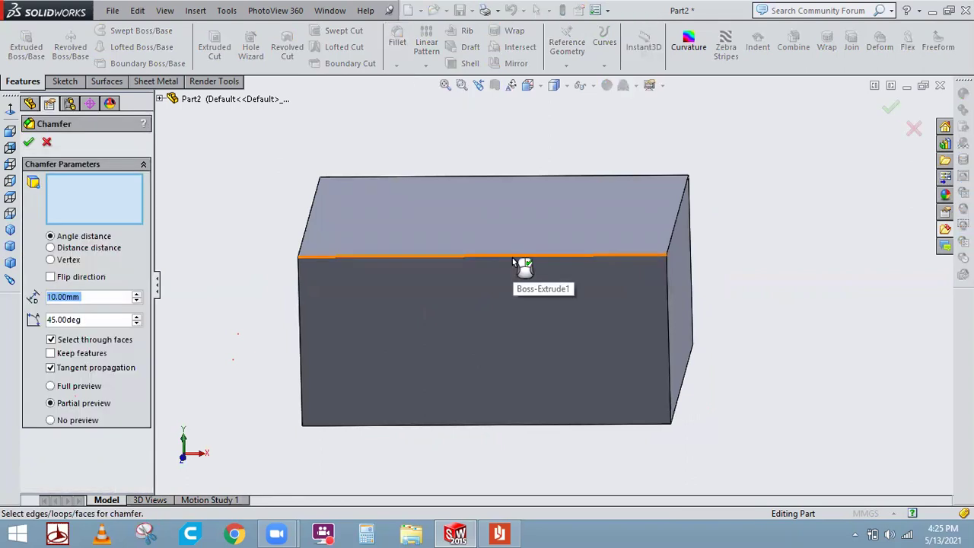
click(501, 256)
middle_drag(705, 337, 540, 333)
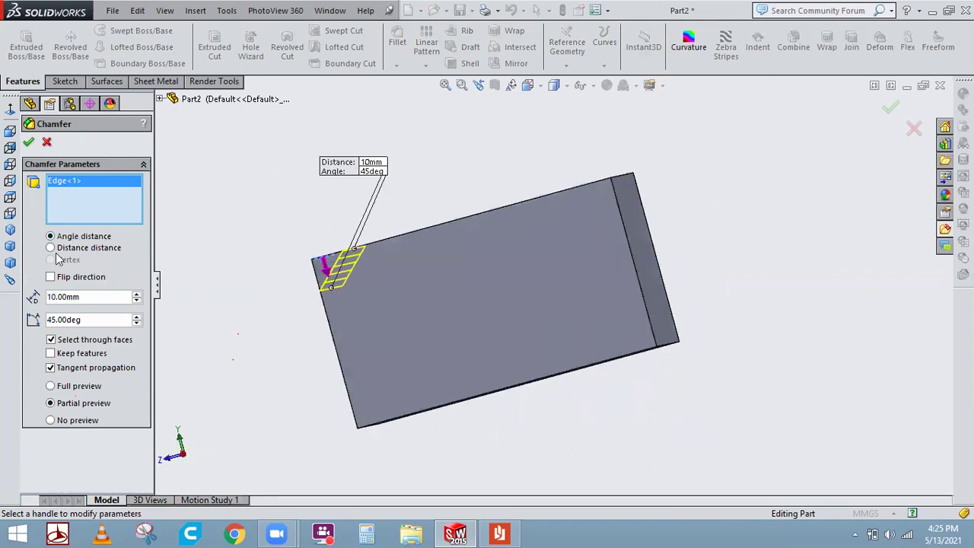
click(52, 248)
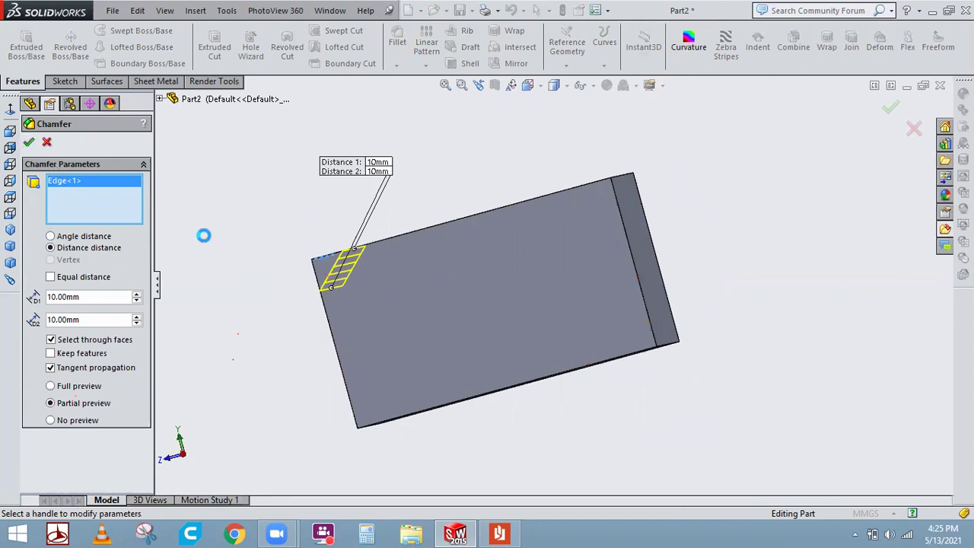
key(Return)
middle_drag(327, 261, 713, 263)
key(ctrl+z)
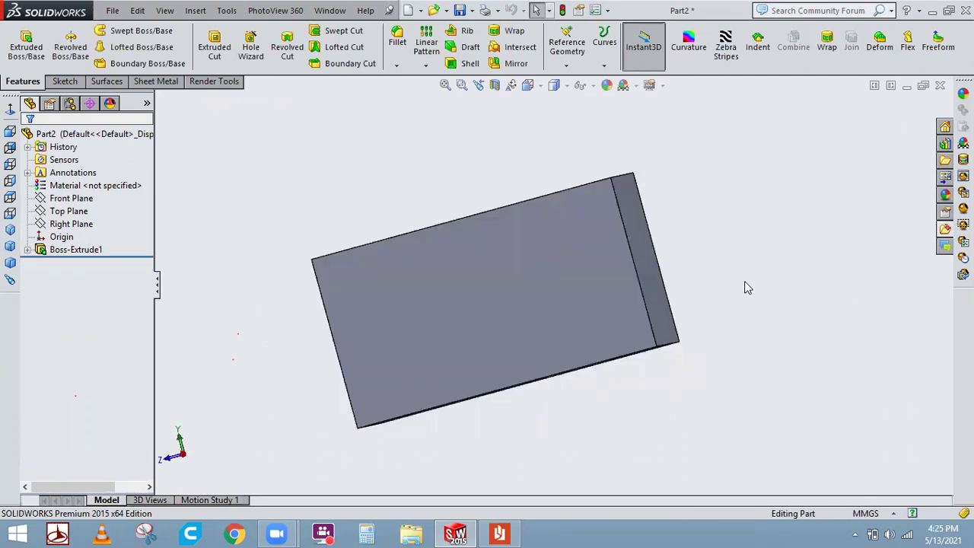
key(ctrl+7)
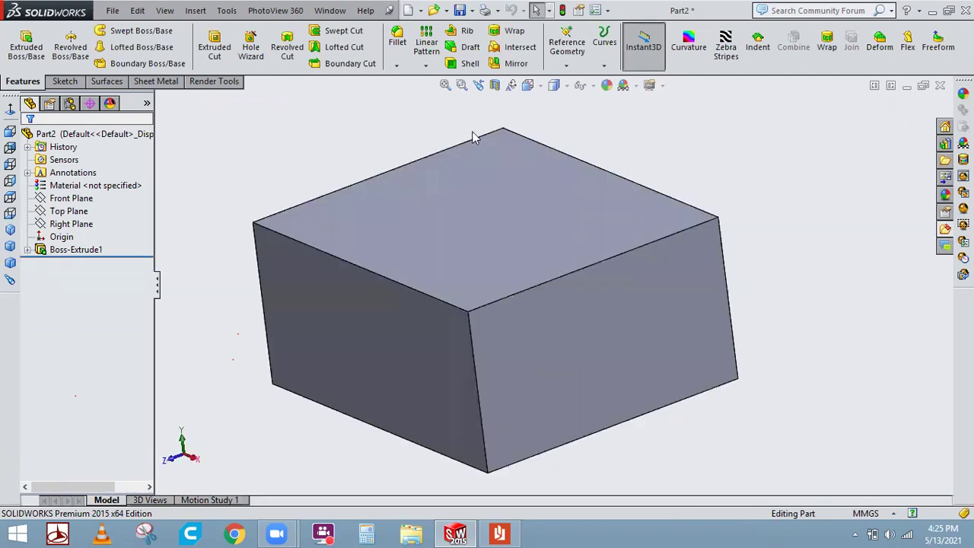
click(427, 67)
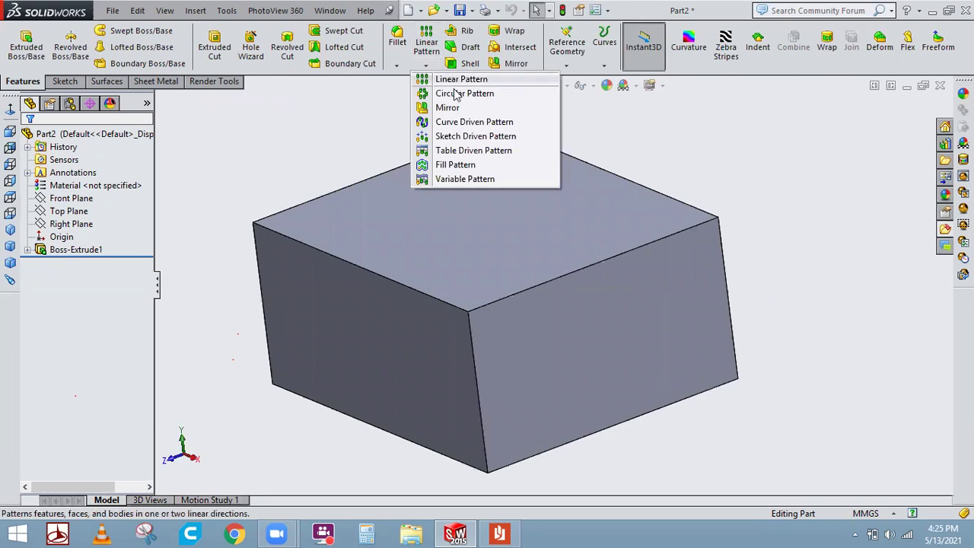
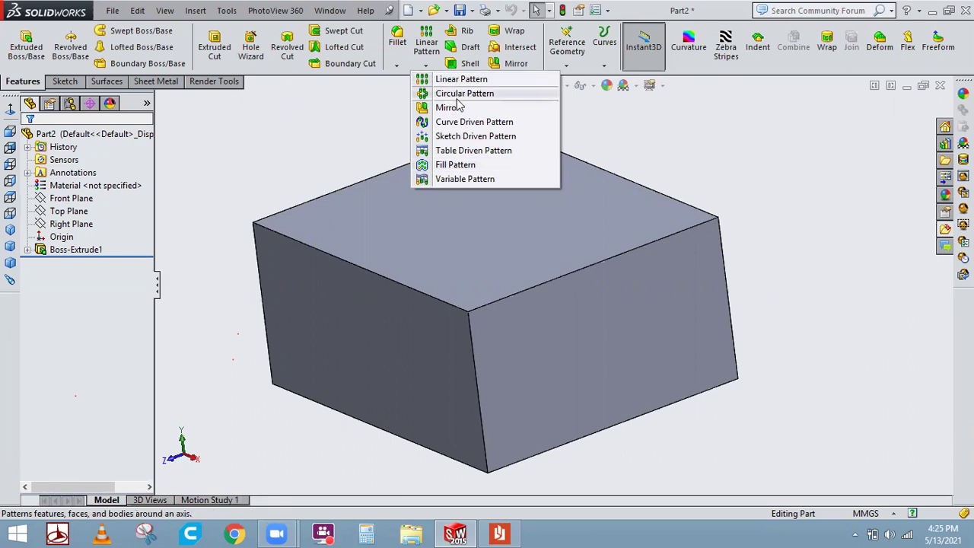
click(660, 137)
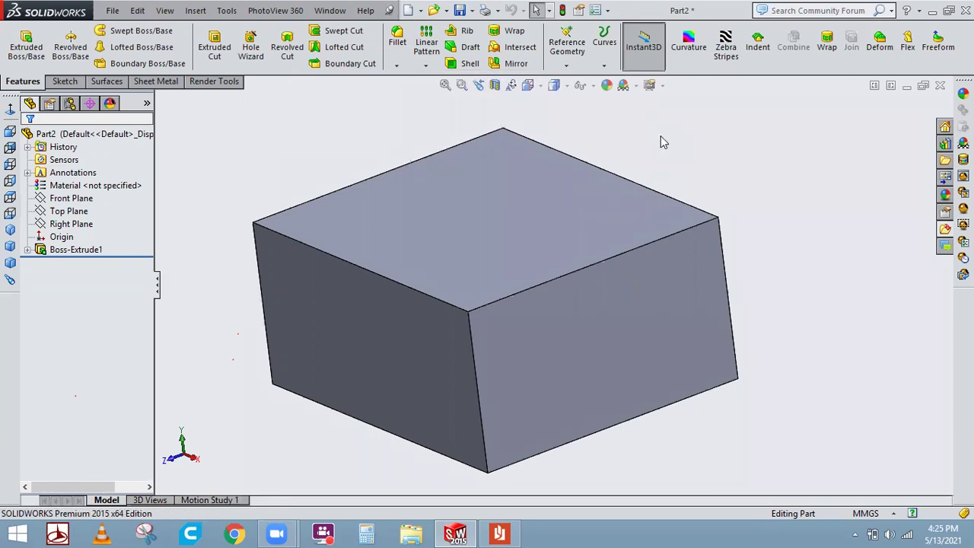
scroll(684, 184, up, 4)
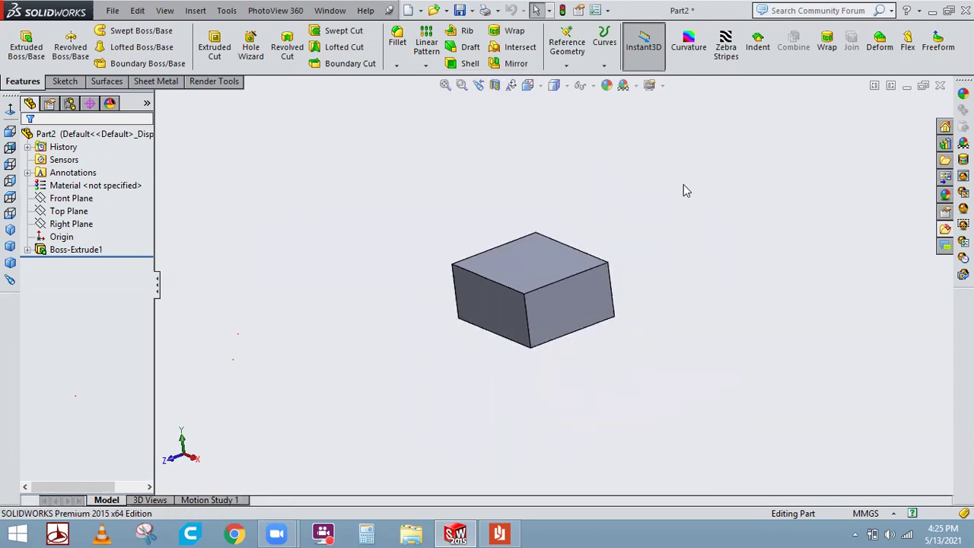
- Sketch a circle of about 6.4 mm radius near the rear left corner of the block's top face
click(516, 270)
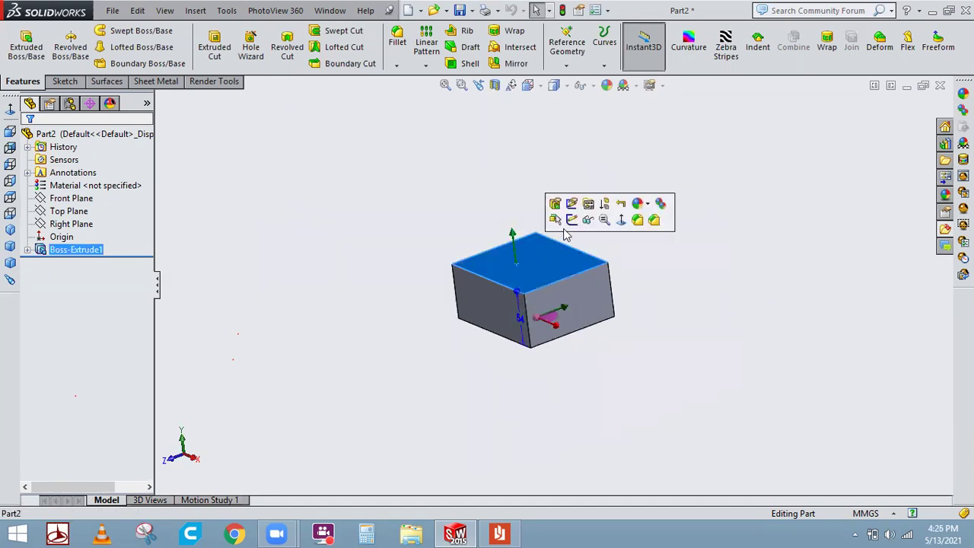
click(570, 219)
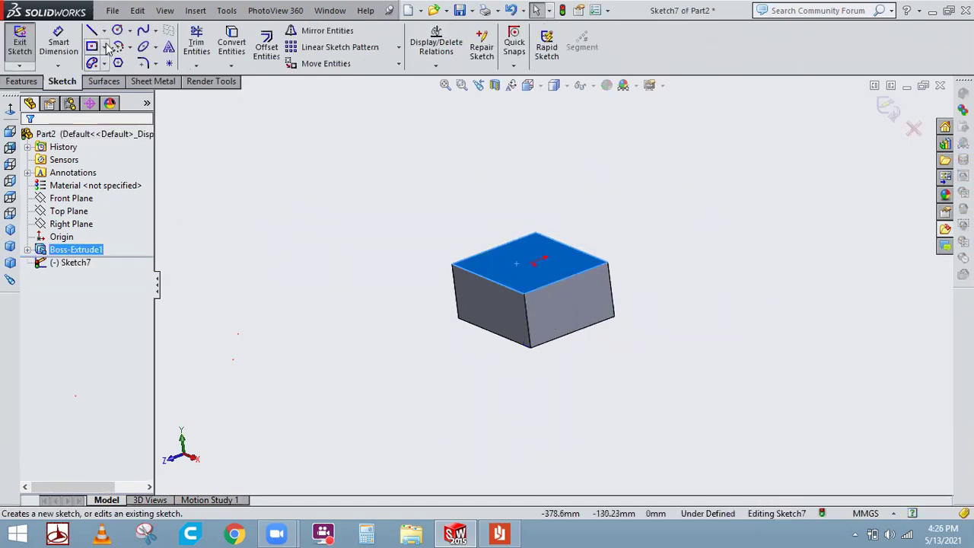
click(118, 29)
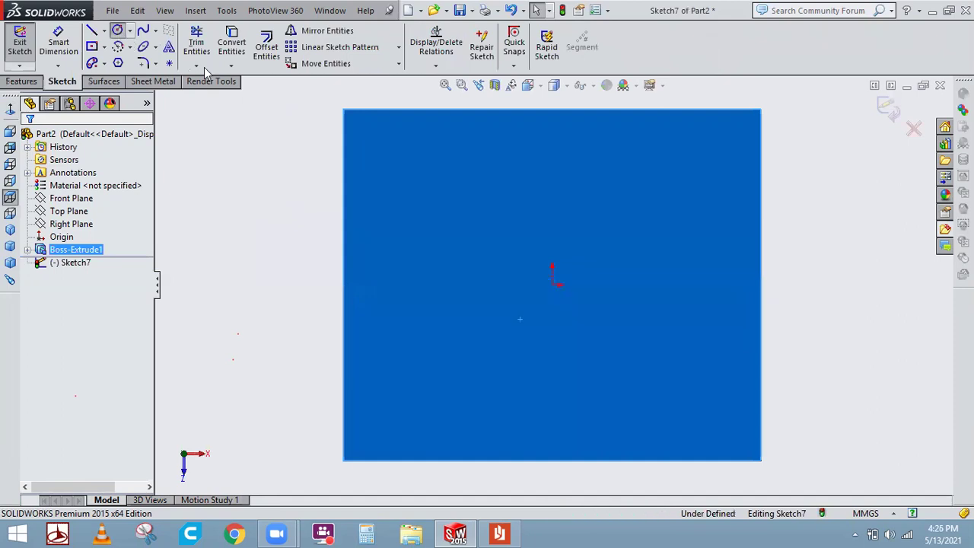
click(385, 150)
click(398, 181)
right_click(335, 162)
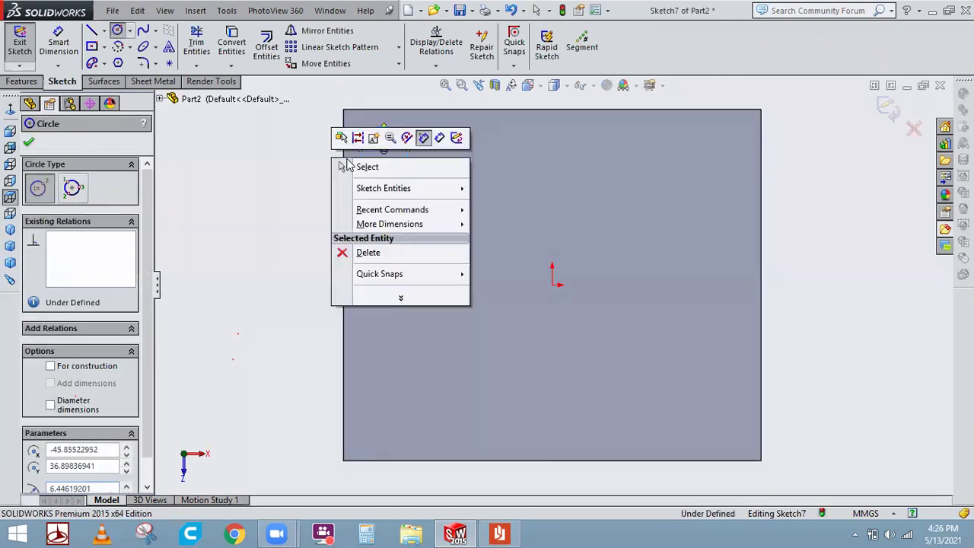
click(351, 169)
- Extrude the circle as a blind boss 24 mm upward from the block's top face, merged with the block
click(10, 109)
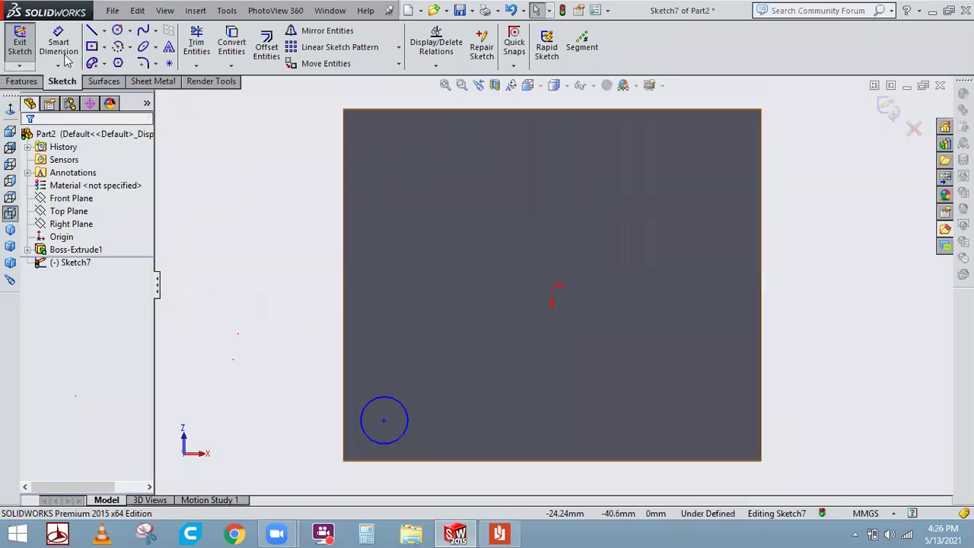
click(23, 47)
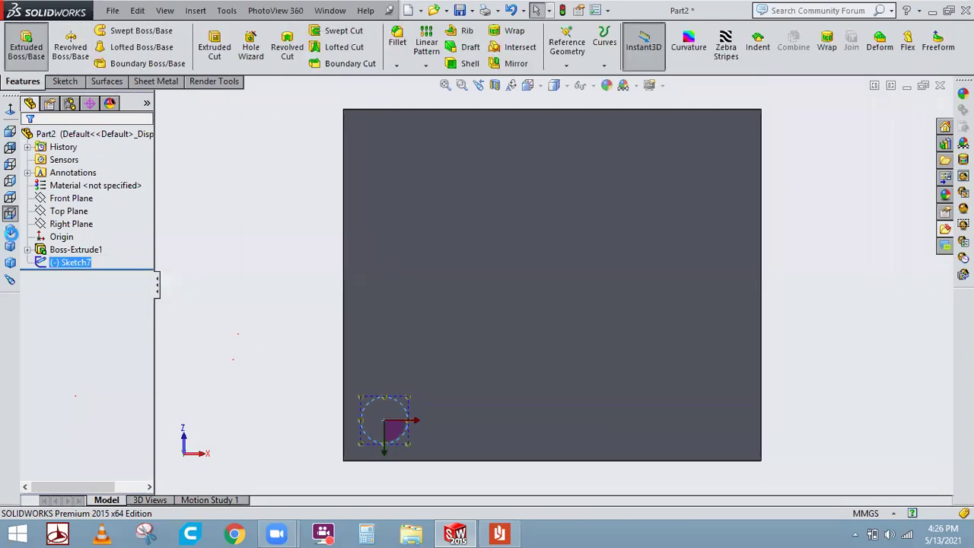
click(8, 231)
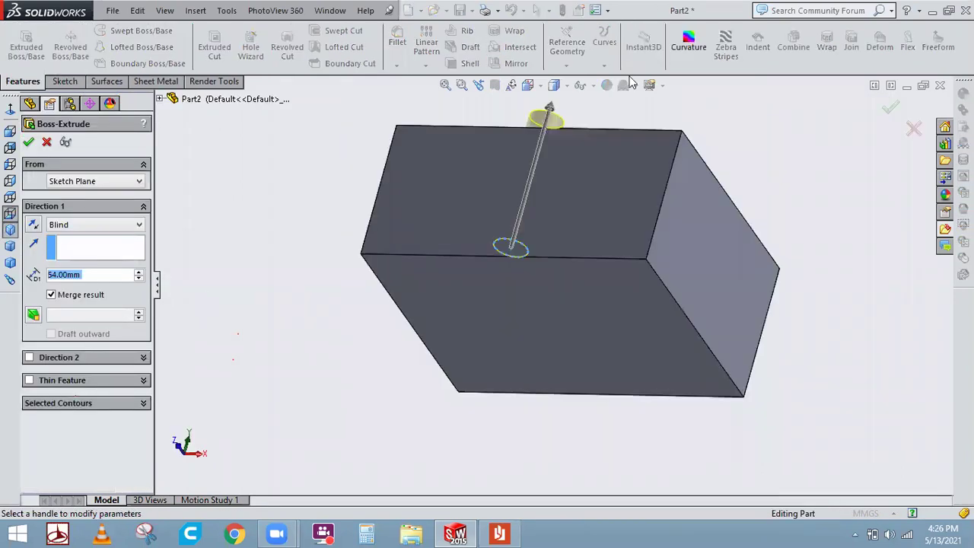
drag(539, 152, 534, 183)
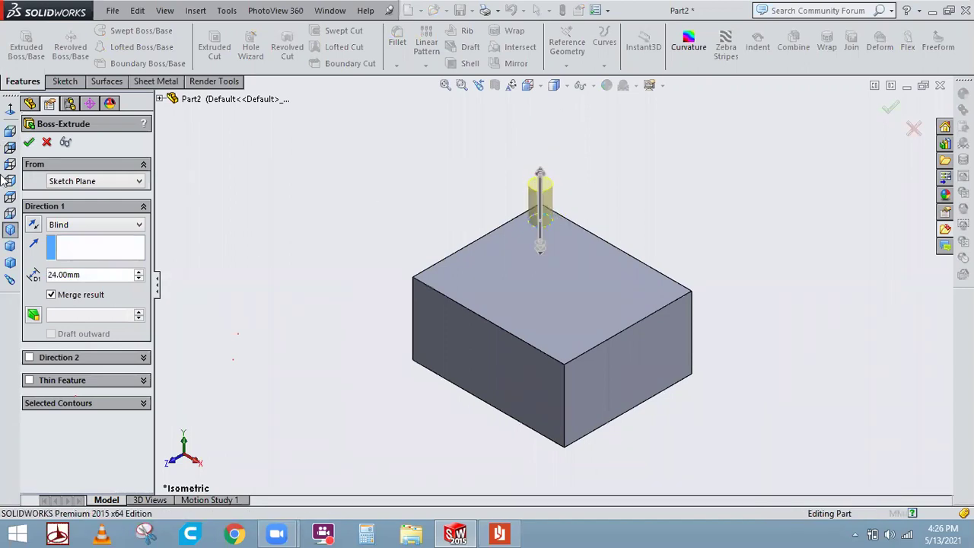
key(Return)
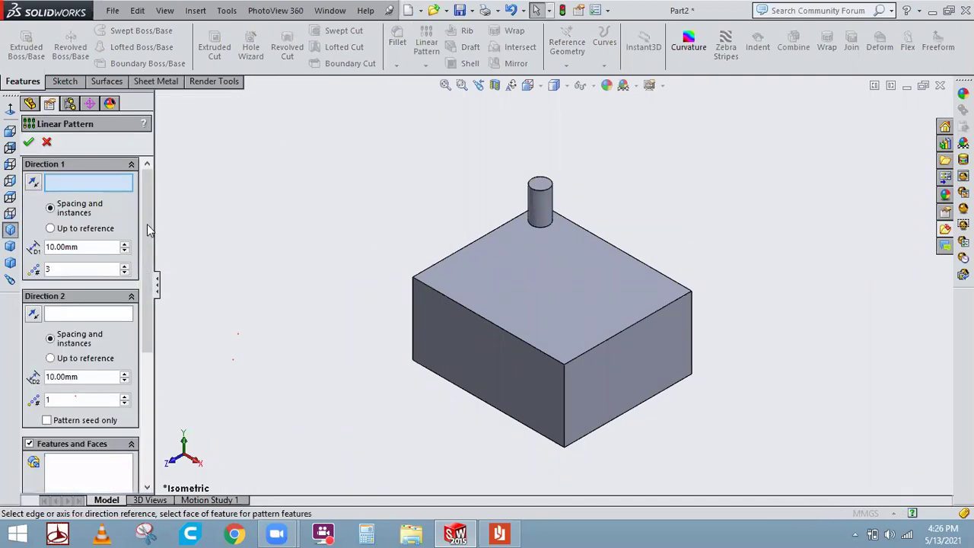
- Set up a linear pattern with the cylindrical boss as the feature to pattern
scroll(144, 293, down, 3)
scroll(129, 393, down, 3)
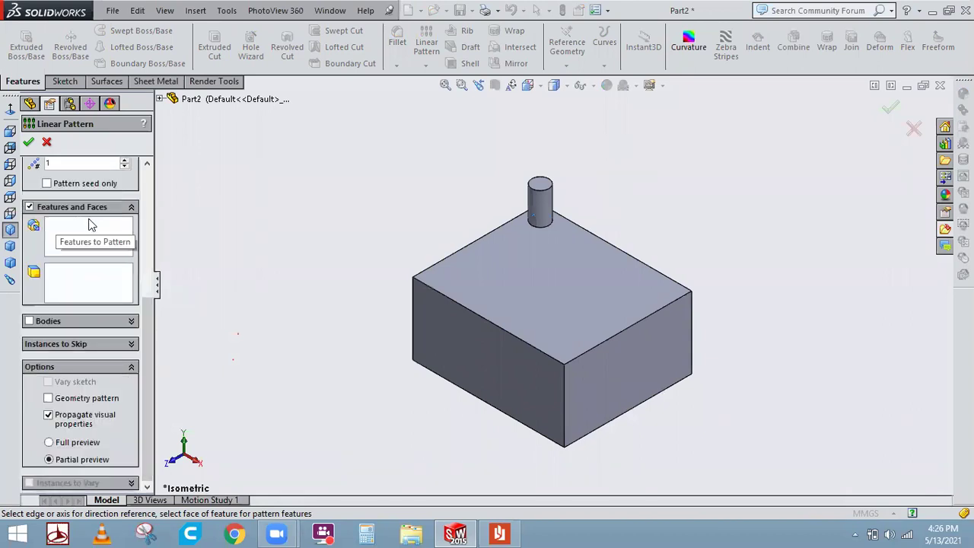
click(549, 219)
scroll(293, 310, up, 2)
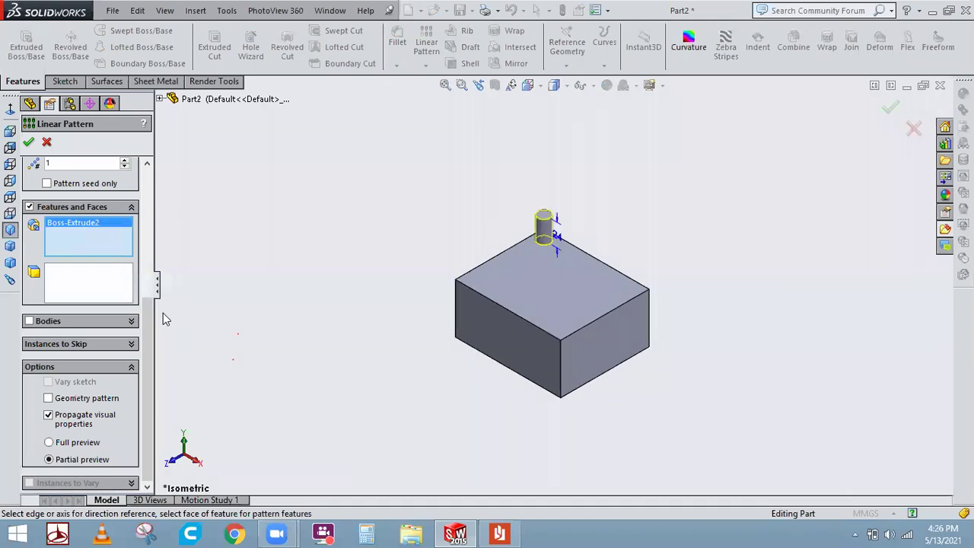
- Choose the rear edge of the block's top face as the linear pattern's first direction
drag(150, 312, 176, 176)
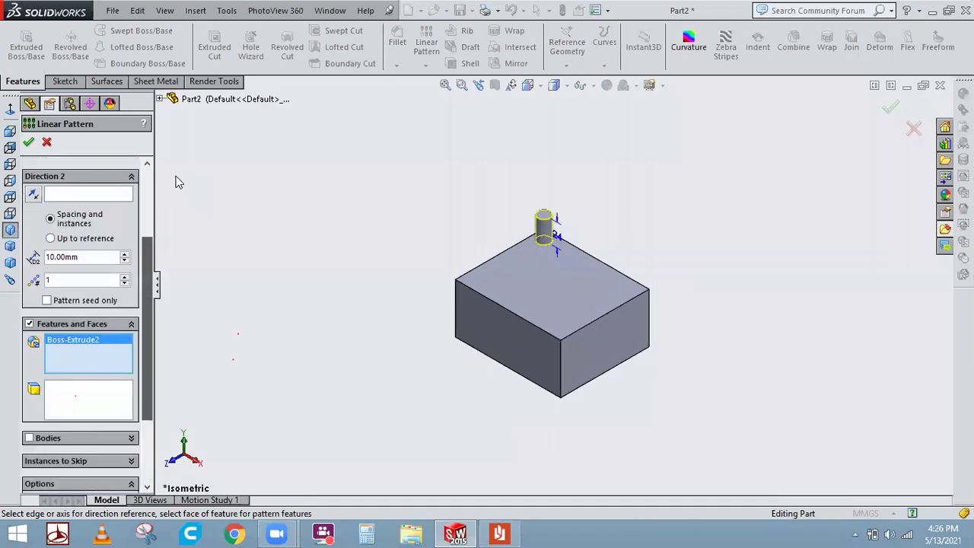
scroll(91, 195, up, 3)
middle_drag(673, 196, 637, 240)
scroll(612, 321, down, 3)
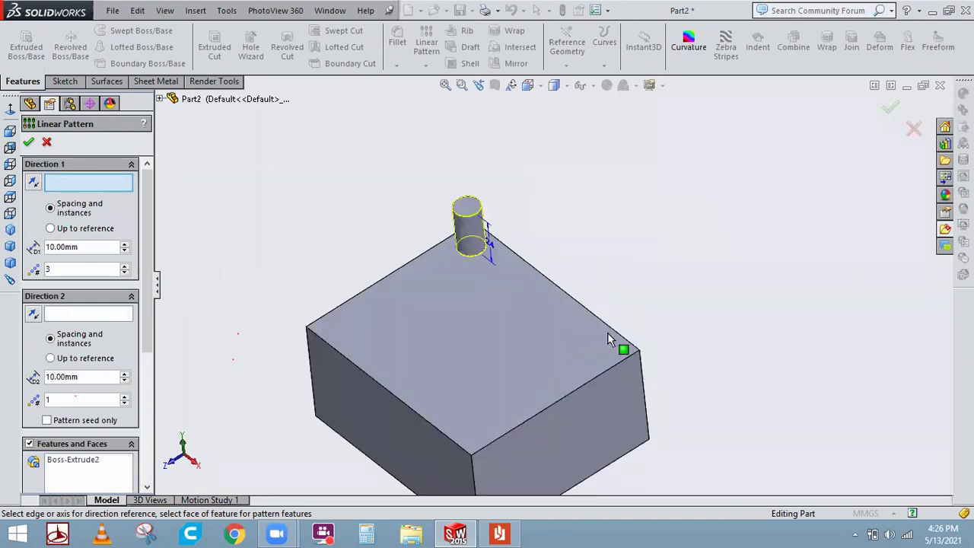
click(612, 331)
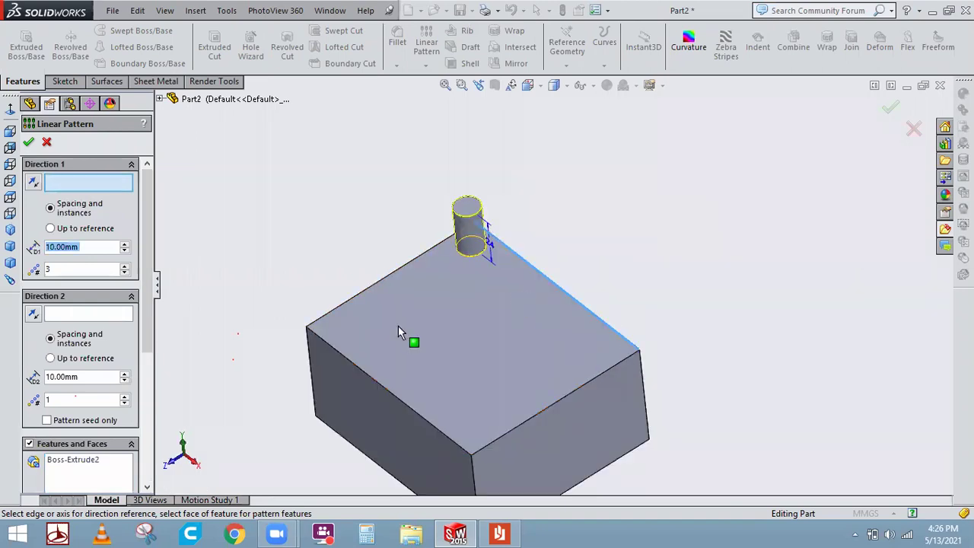
- Reverse the pattern's first direction and set it to 4 instances spaced 30 mm apart
click(33, 181)
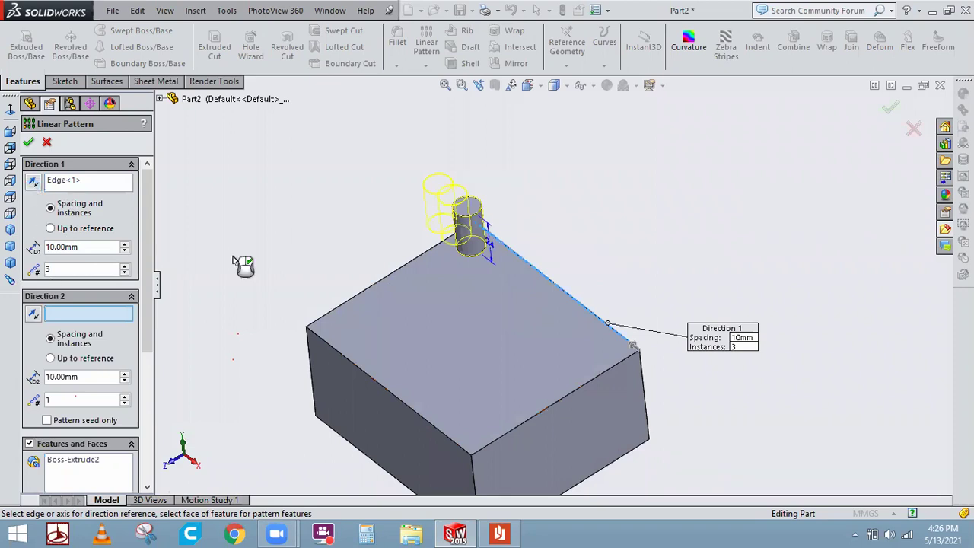
click(124, 244)
click(125, 244)
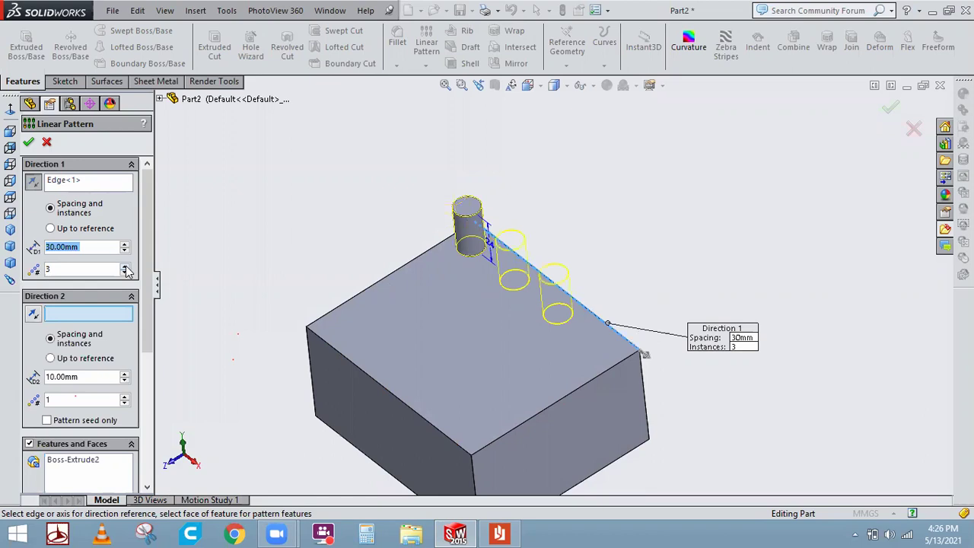
click(125, 266)
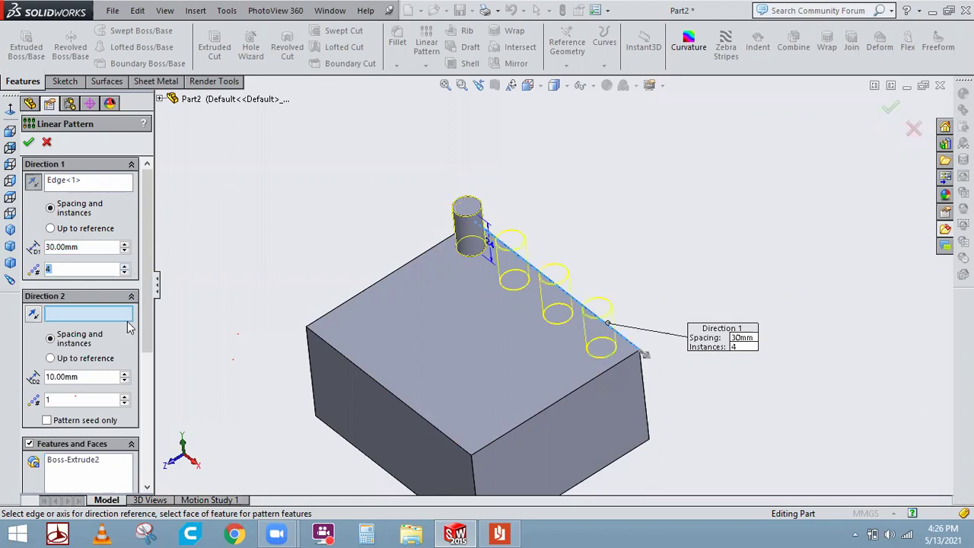
- Use the left edge of the block's top face, reversed, as second direction with 5 instances at 20 mm spacing, and create the pattern
click(365, 290)
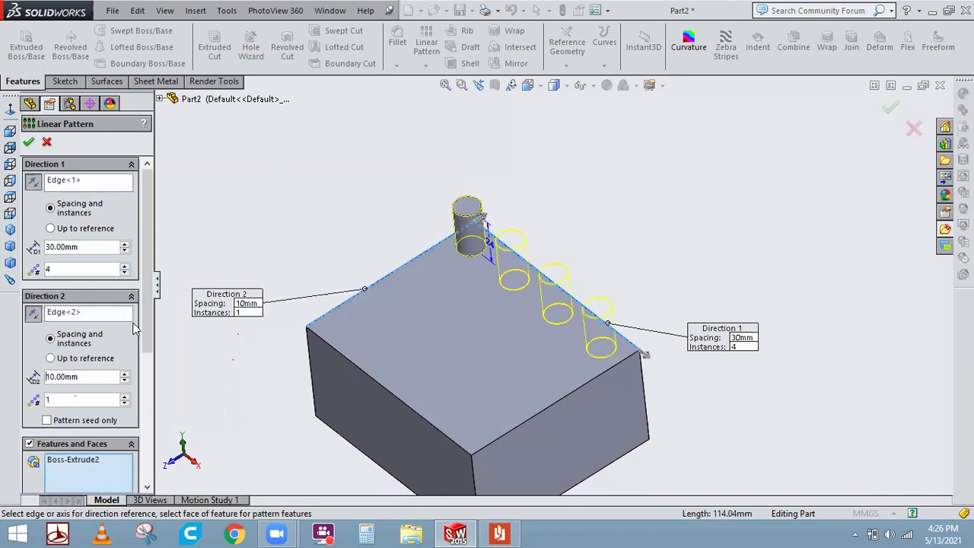
click(125, 396)
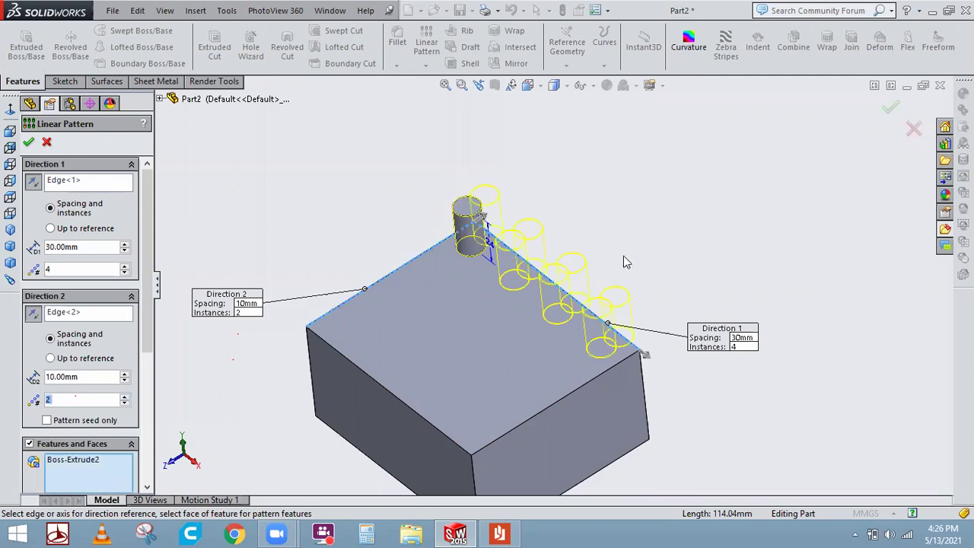
click(33, 313)
click(125, 373)
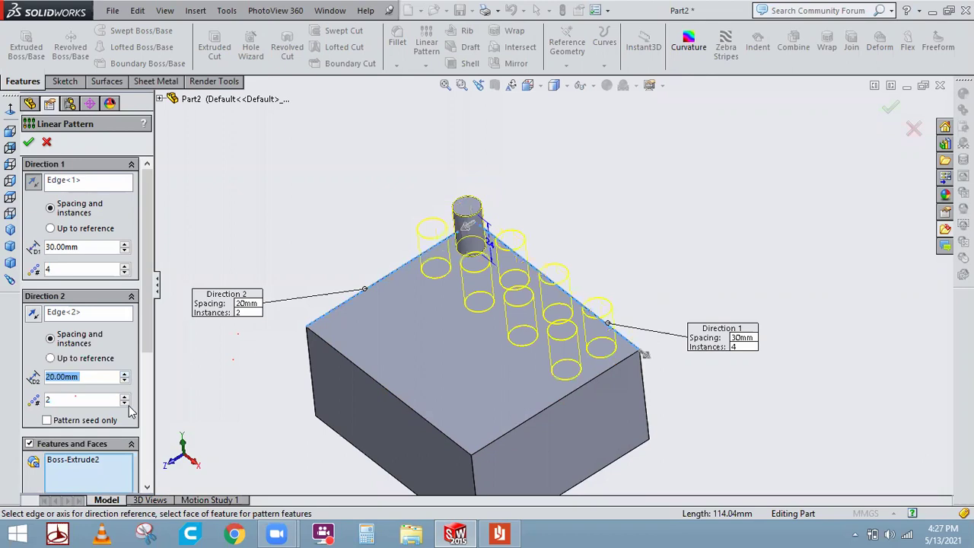
click(125, 397)
click(125, 396)
click(125, 397)
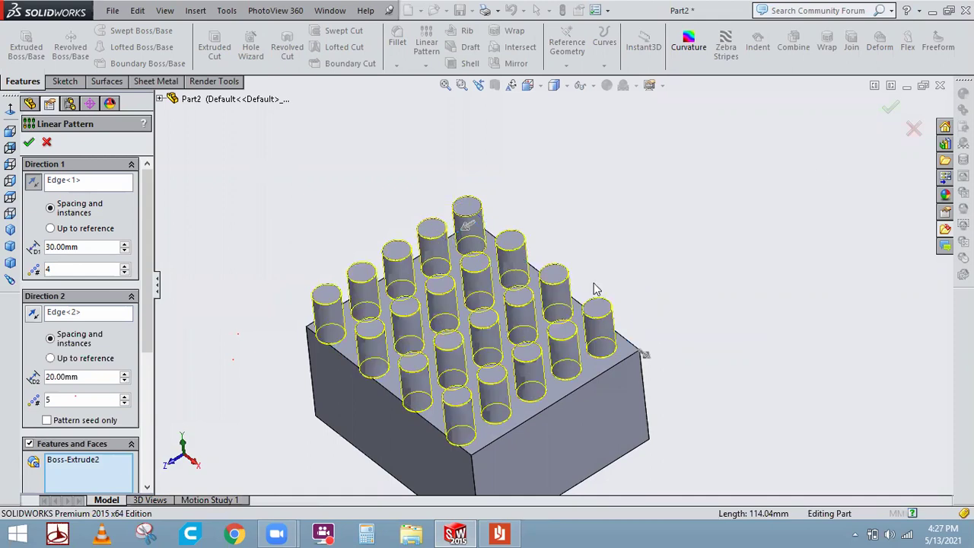
- Inspect the patterned bosses from an angle and undo the linear pattern
scroll(597, 289, up, 2)
middle_drag(603, 245, 624, 267)
key(ctrl+7)
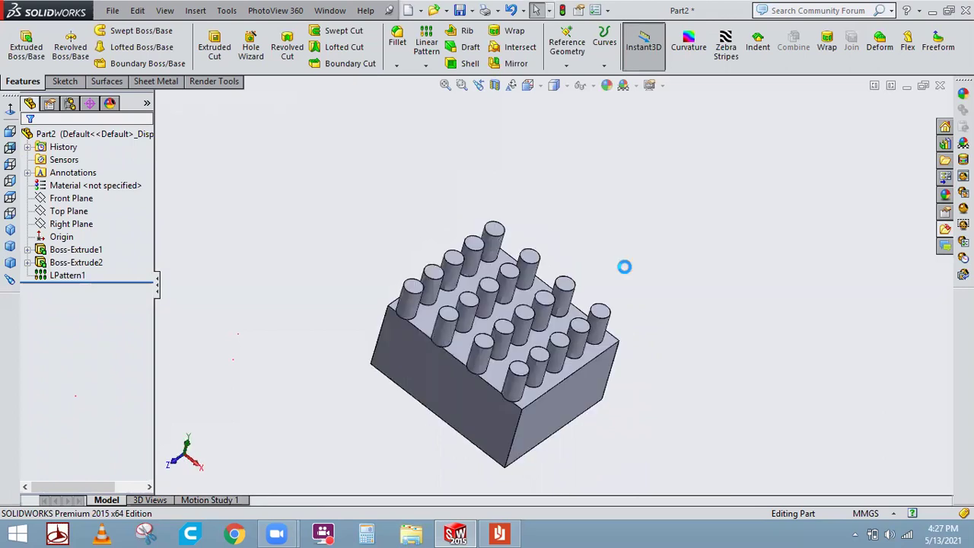
key(ctrl+z)
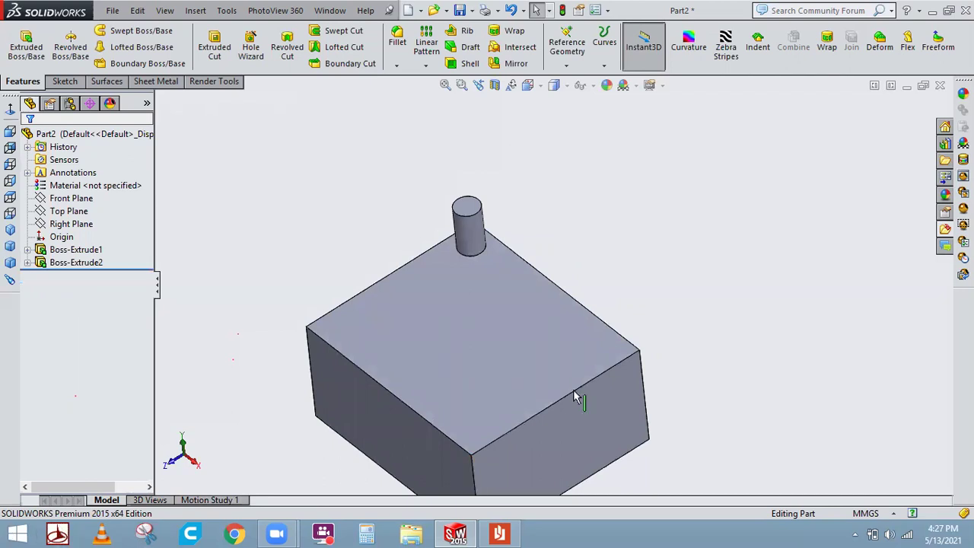
- Start a new linear pattern with the cylindrical boss as the feature to pattern
scroll(491, 252, up, 3)
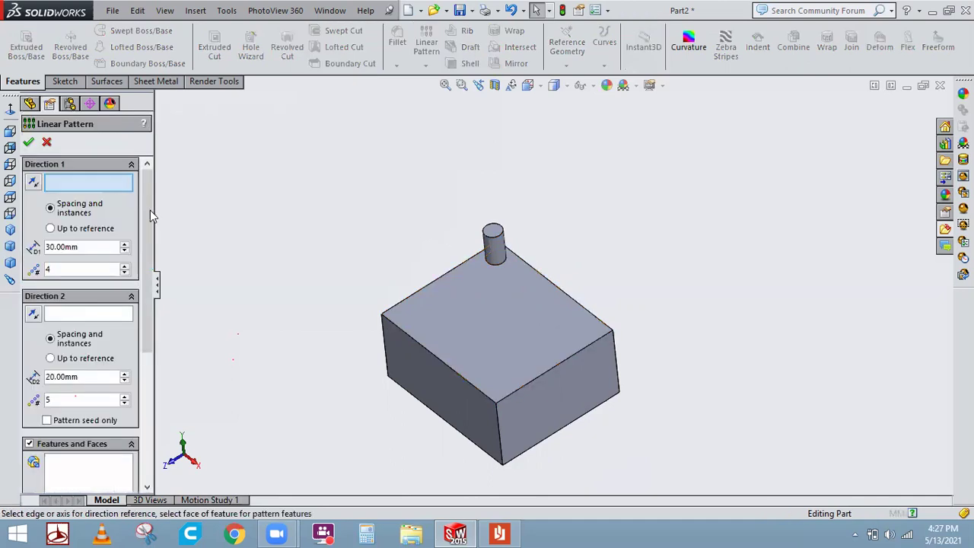
scroll(148, 274, down, 3)
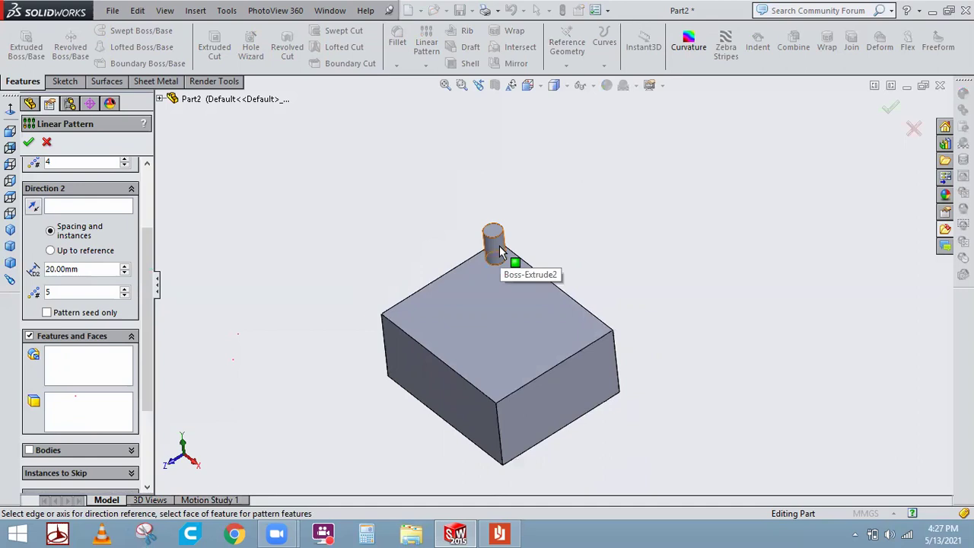
click(70, 378)
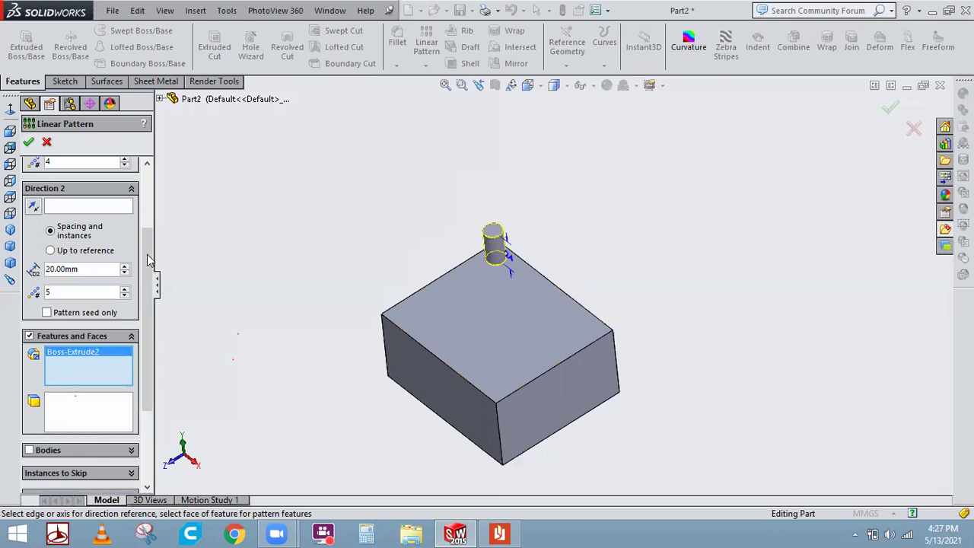
scroll(121, 195, up, 3)
- Pattern the boss 4 times at 30 mm along the reversed rear top edge and 5 times at 20 mm along the left top edge
click(89, 179)
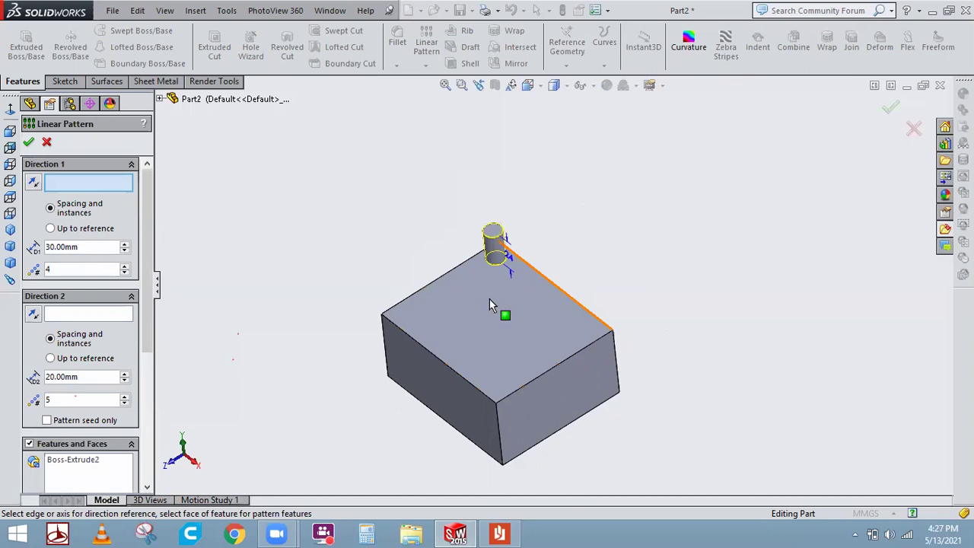
click(563, 293)
click(33, 182)
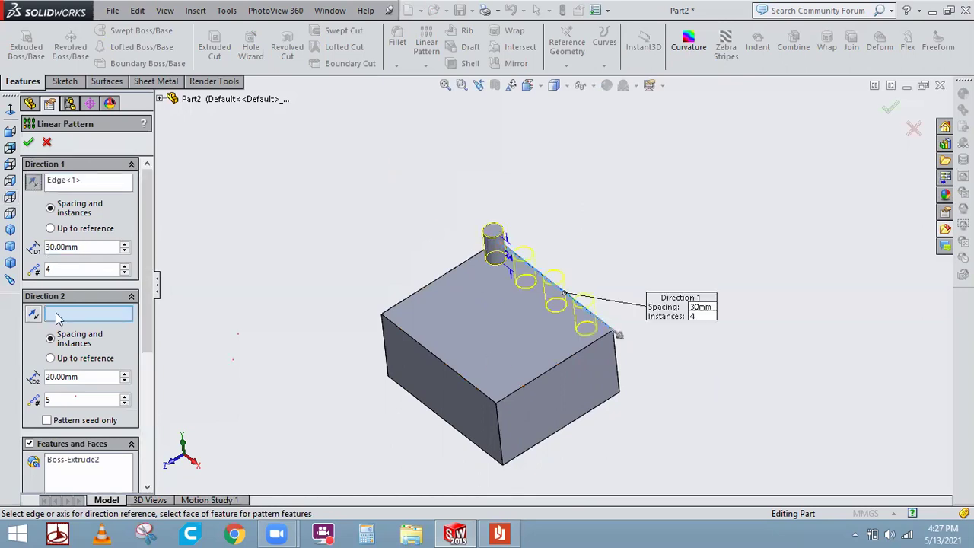
click(447, 272)
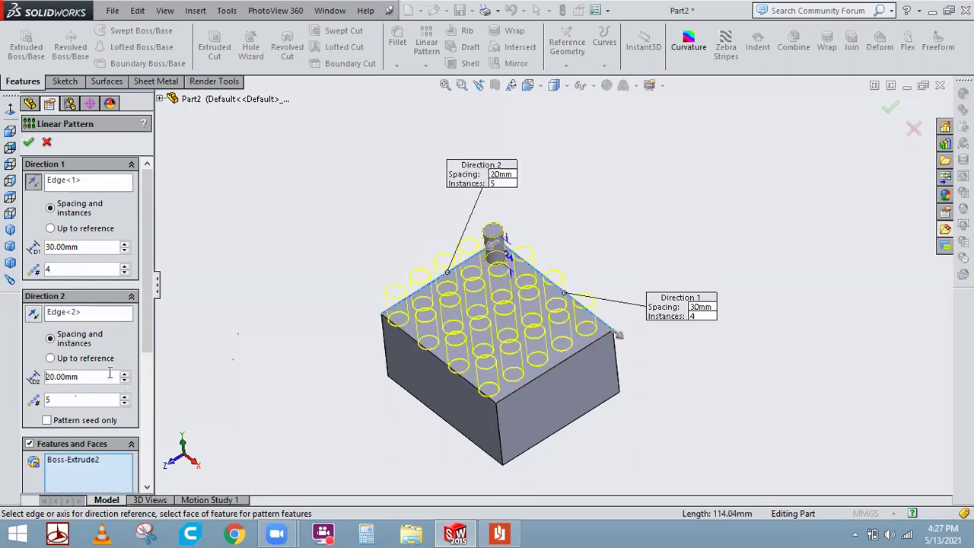
click(28, 143)
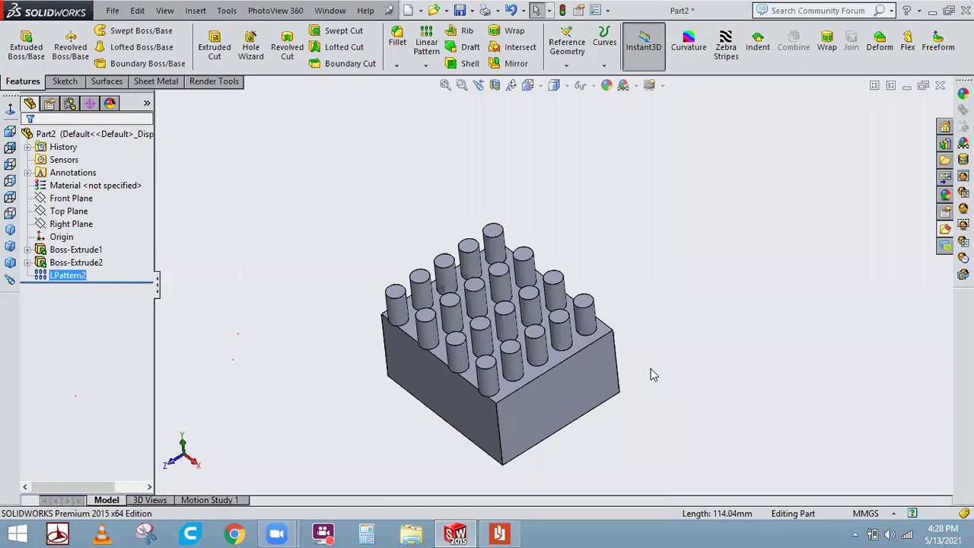
- Close the block part and create a new part document
click(943, 88)
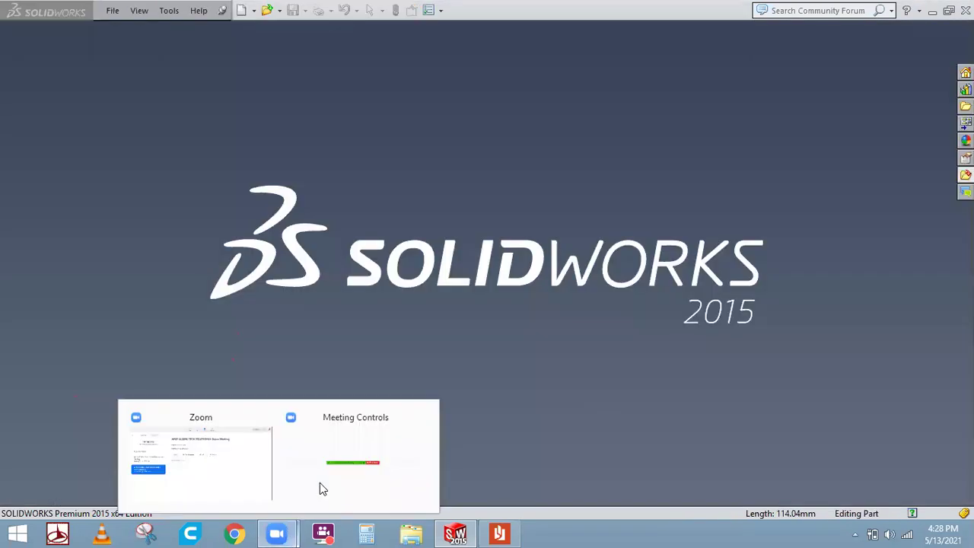
click(319, 482)
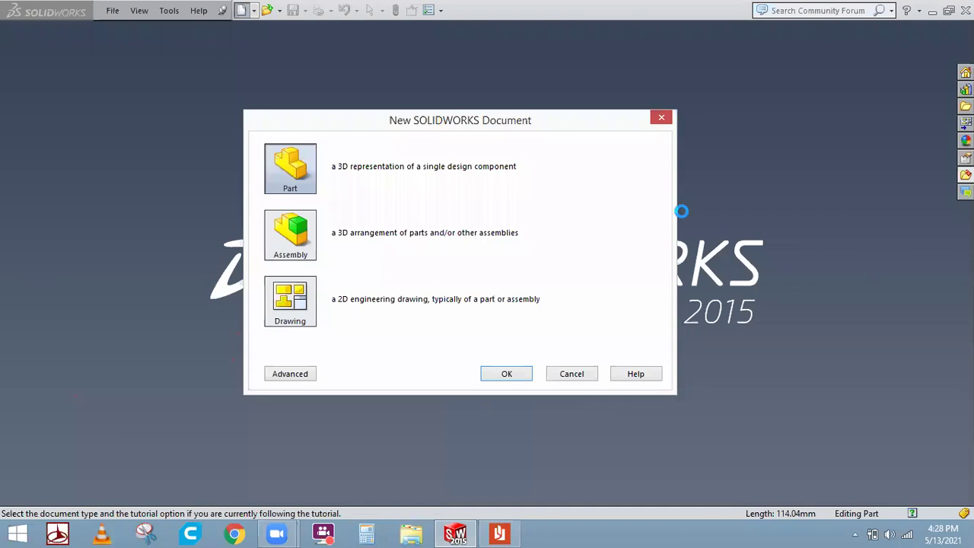
key(Return)
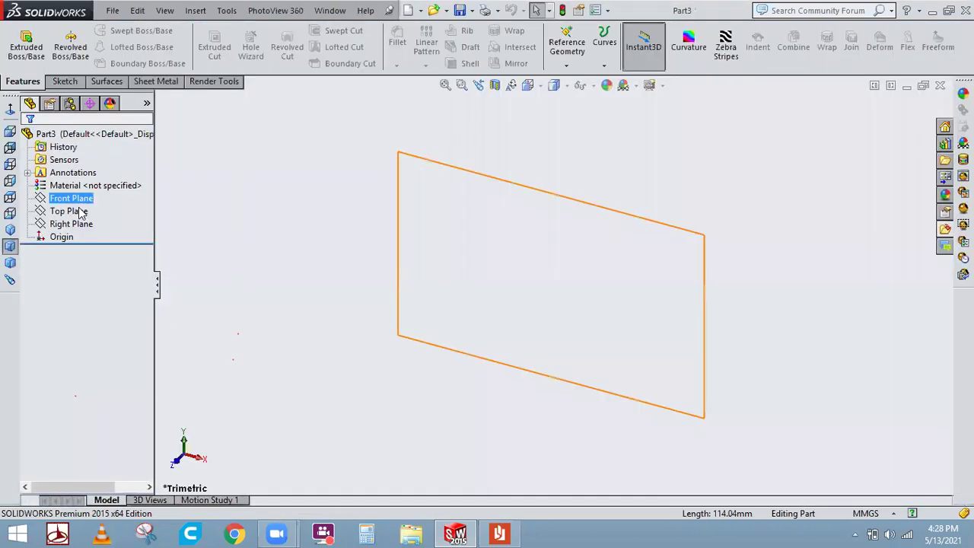
- Sketch a circle of about 65.4 mm radius centred on the origin on the Front Plane
click(81, 199)
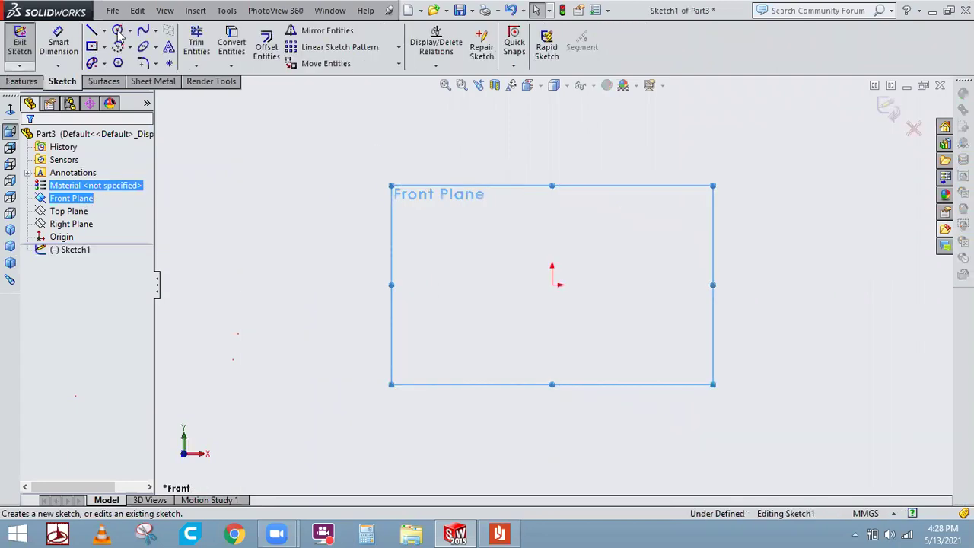
click(553, 285)
click(599, 387)
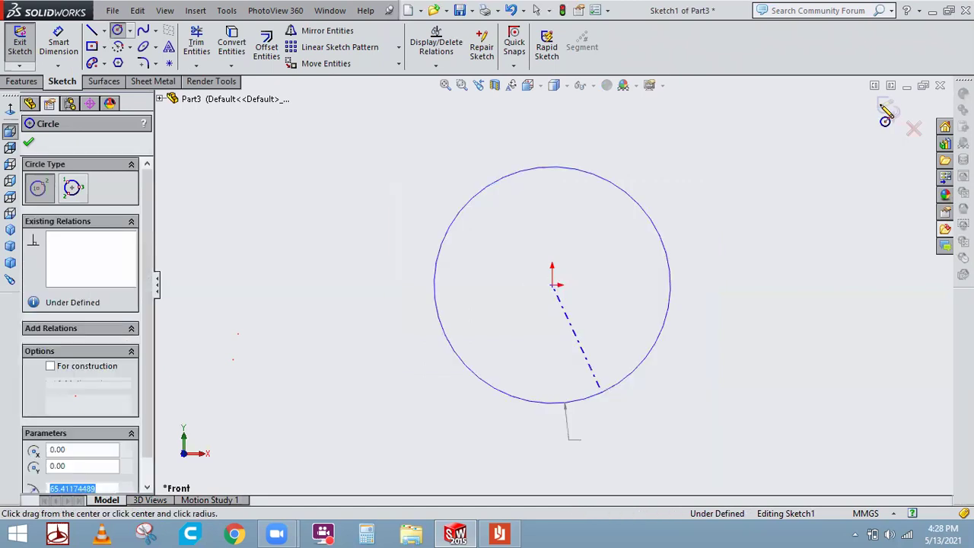
- Finish the sketch and extrude the circle as a blind boss 5 mm thick
click(20, 47)
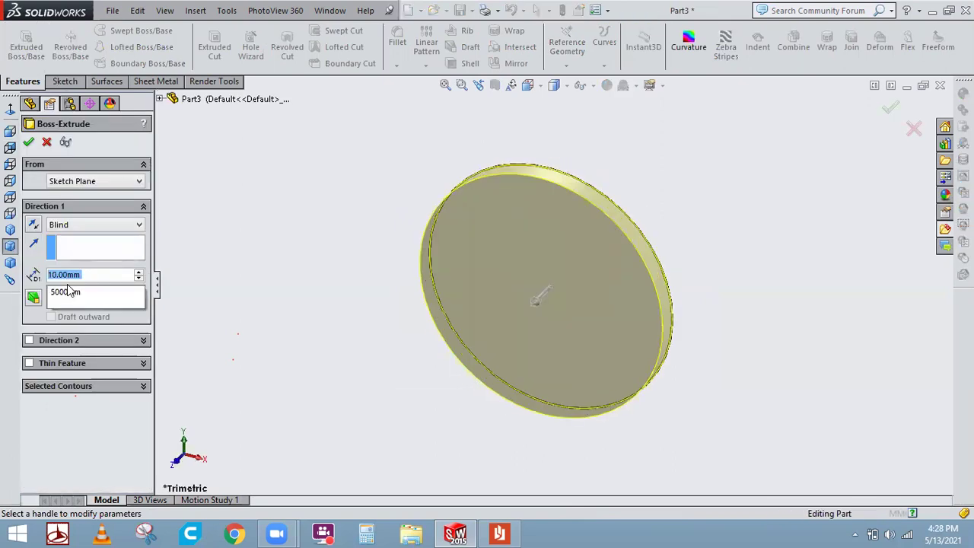
key(Return)
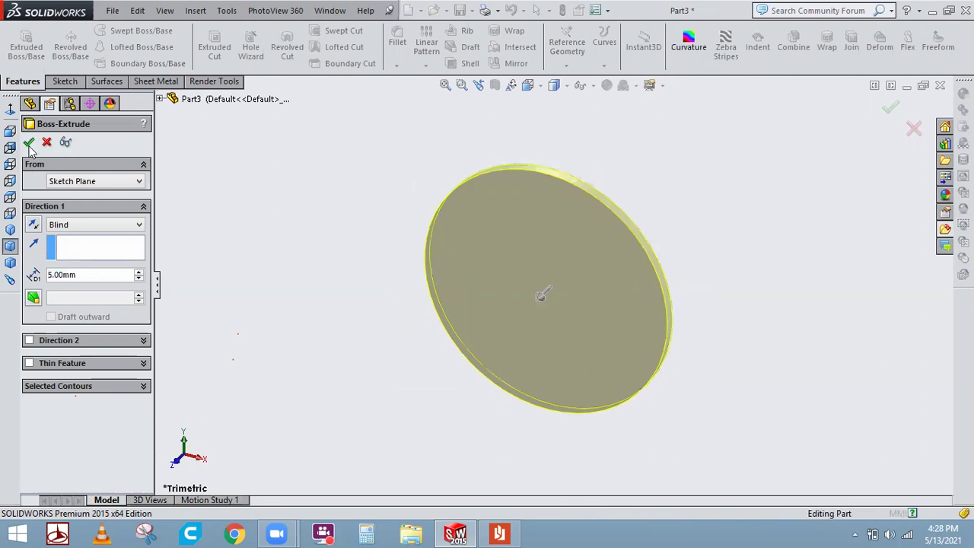
key(Return)
- Sketch a corner rectangle on the disc's front face, from above the disc on its vertical centreline to the disc's upper right edge
click(588, 195)
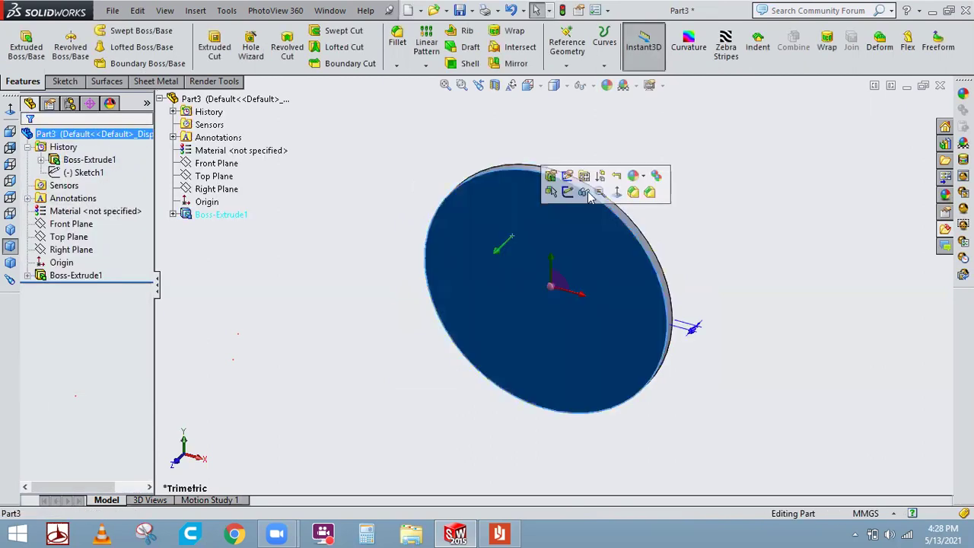
click(10, 110)
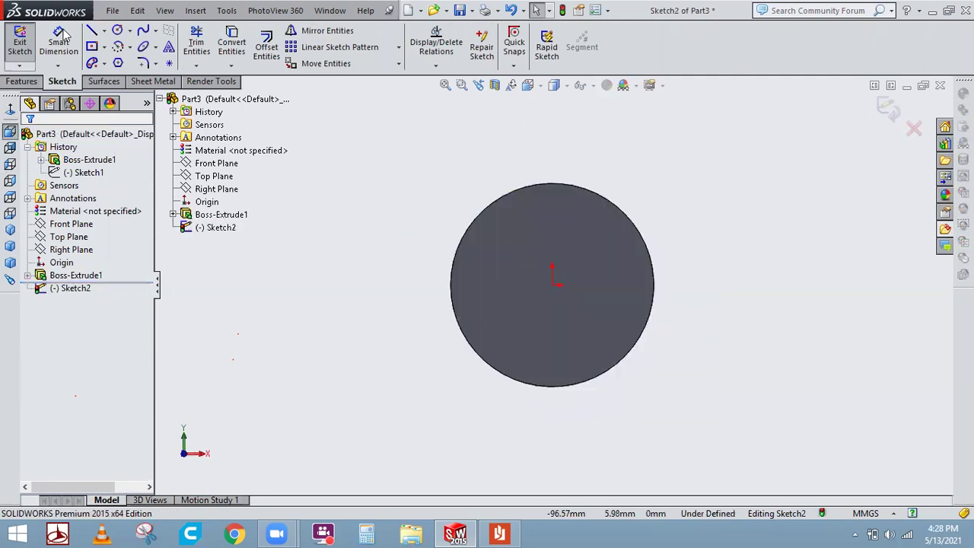
click(104, 46)
click(142, 63)
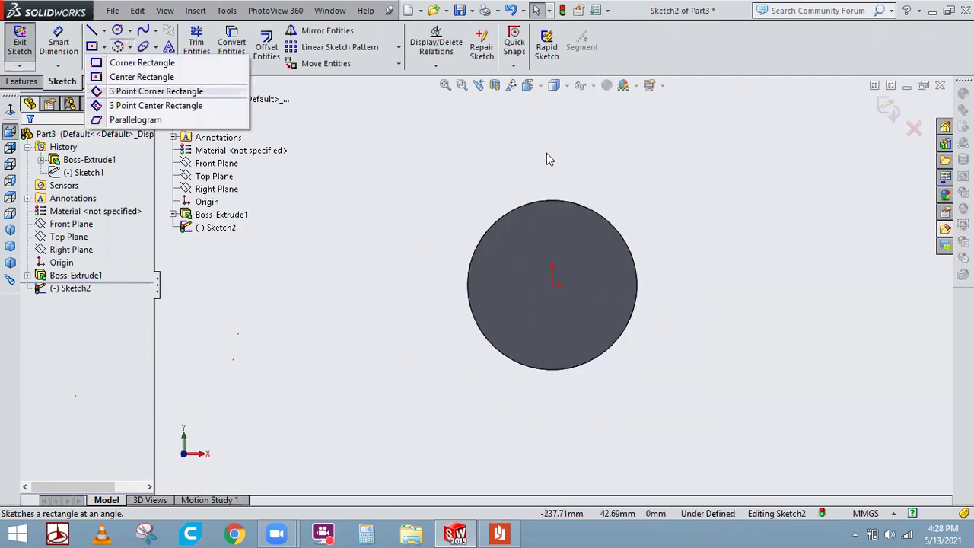
click(553, 177)
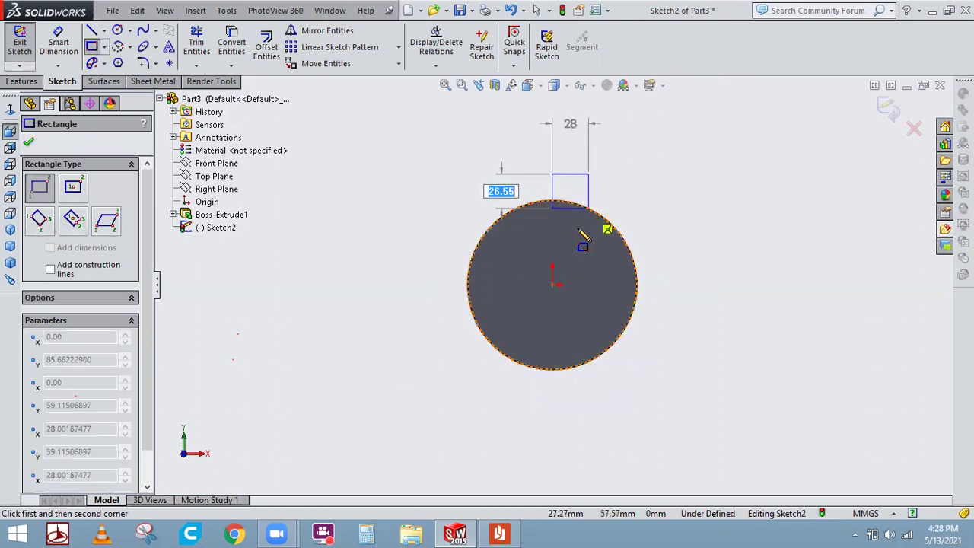
scroll(580, 248, up, 2)
scroll(567, 274, down, 3)
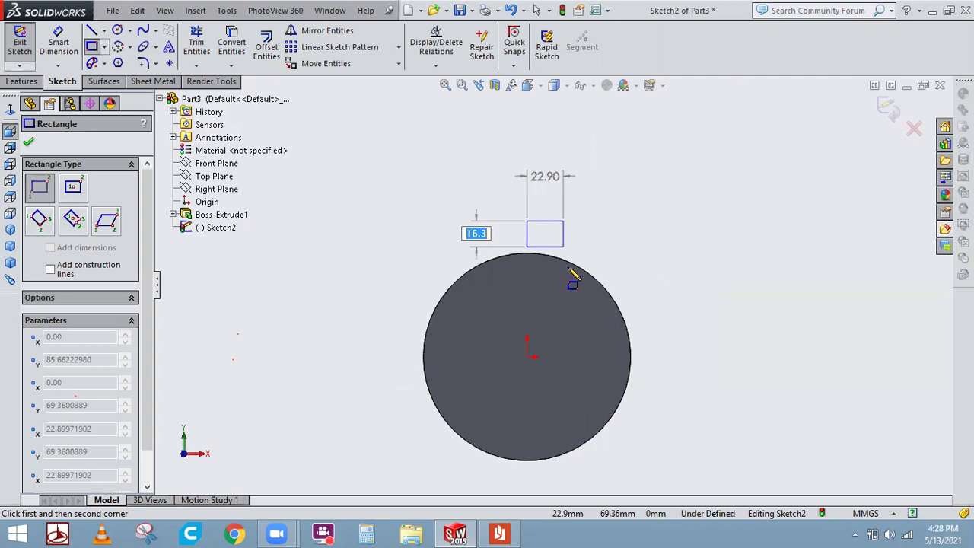
scroll(575, 270, down, 3)
click(574, 260)
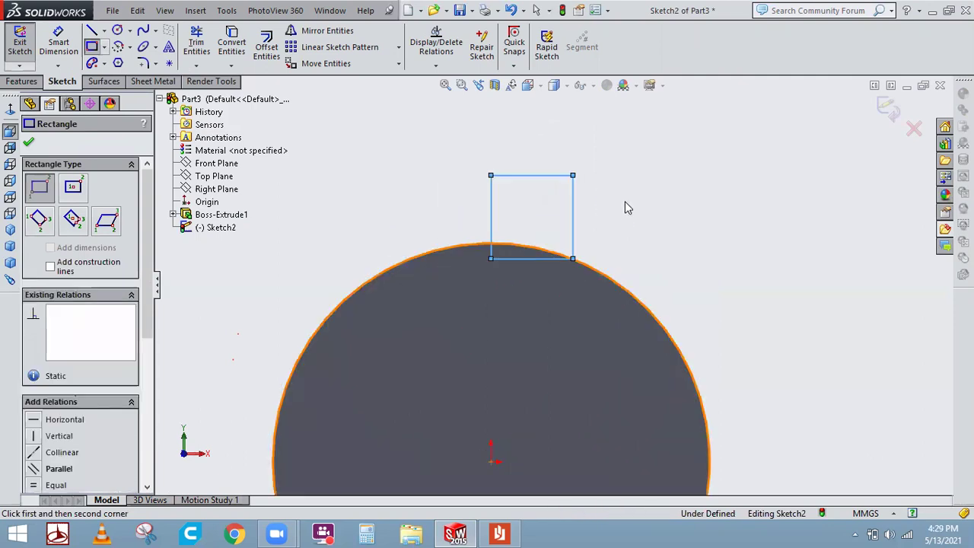
right_click(626, 204)
key(Escape)
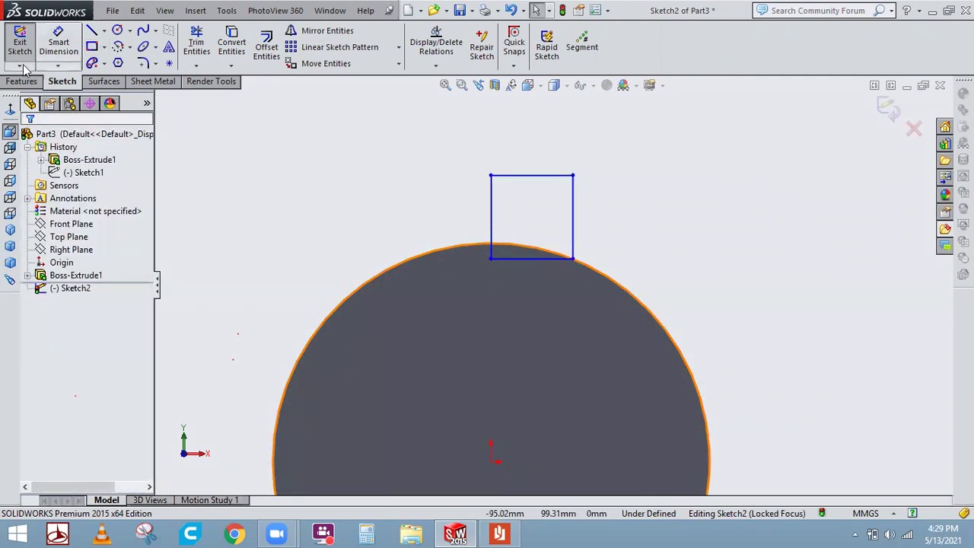
- Finish the sketch and cut the rectangle 5 mm deep through the disc's rim as a blind extruded cut
click(23, 52)
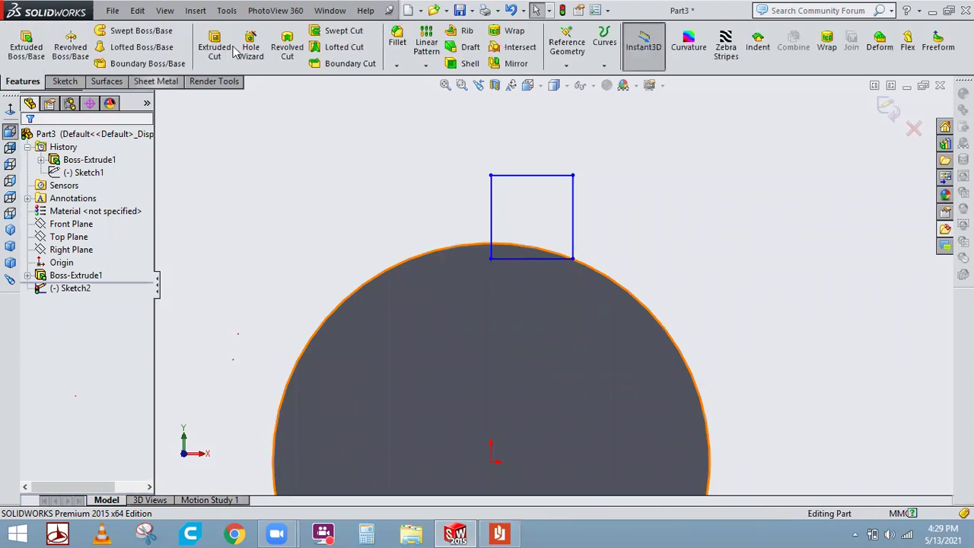
click(224, 45)
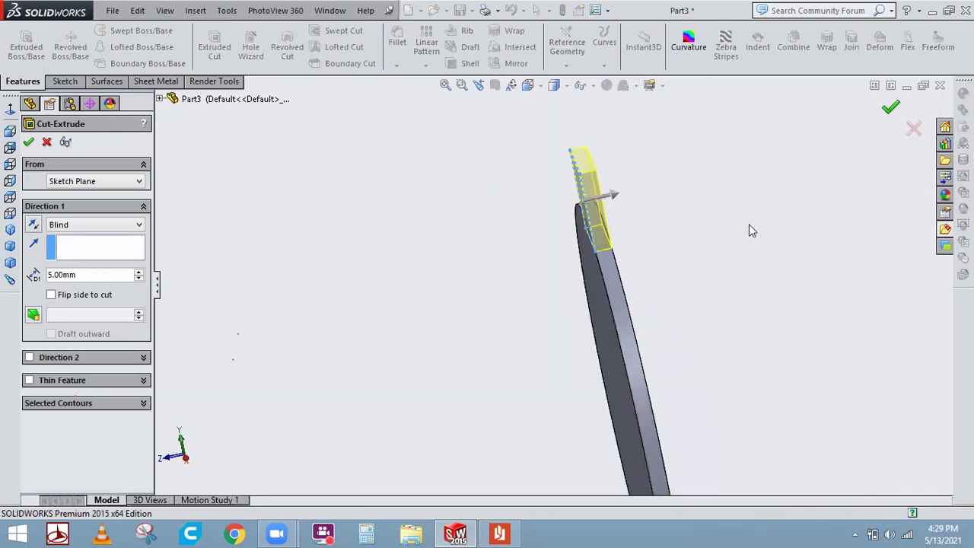
key(Return)
middle_drag(596, 242, 644, 228)
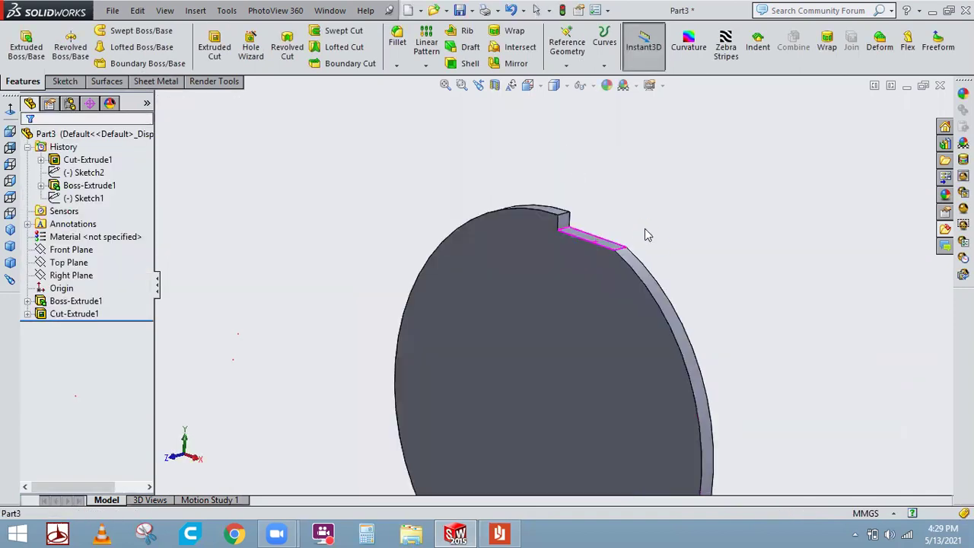
- Create a circular pattern of the notch cut around the disc's circular edge, with 19 equally spaced instances over 360°
scroll(288, 115, up, 3)
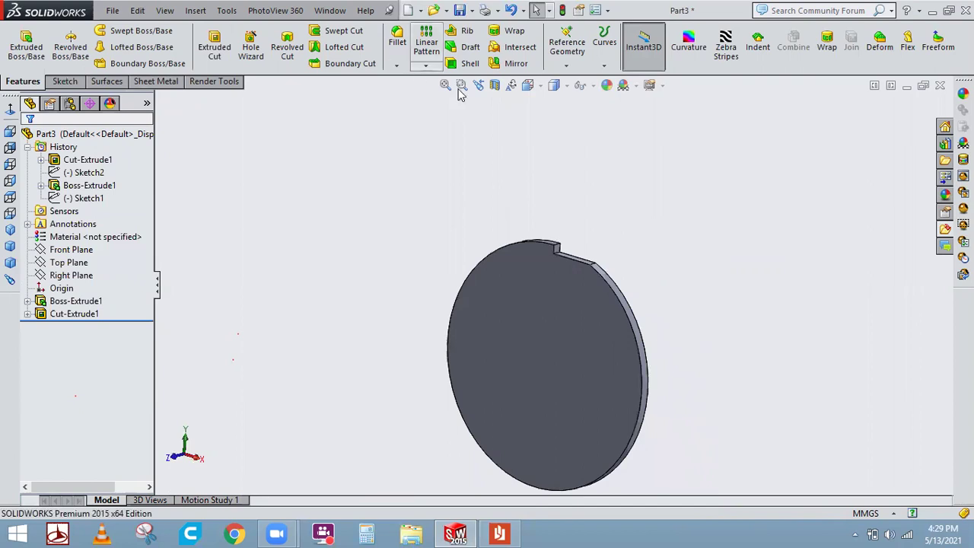
click(425, 65)
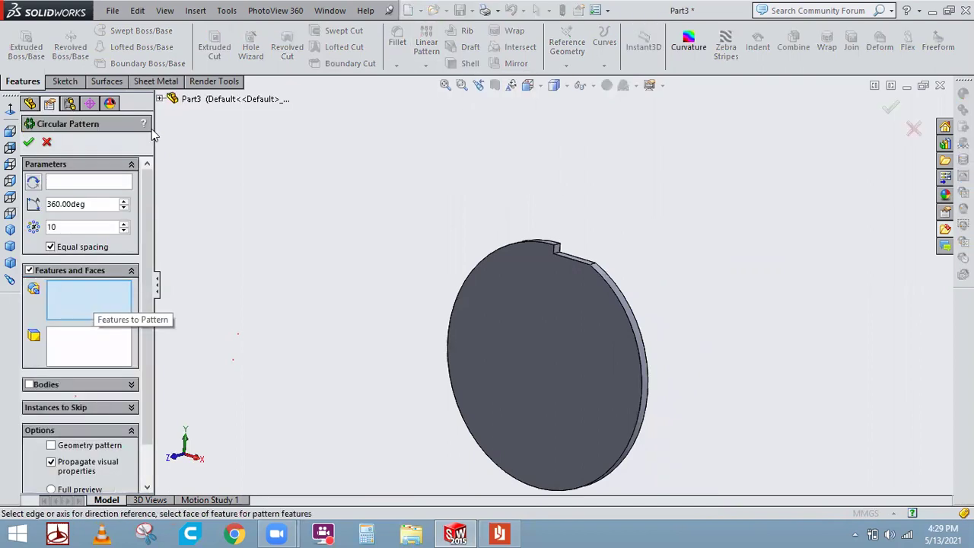
click(159, 98)
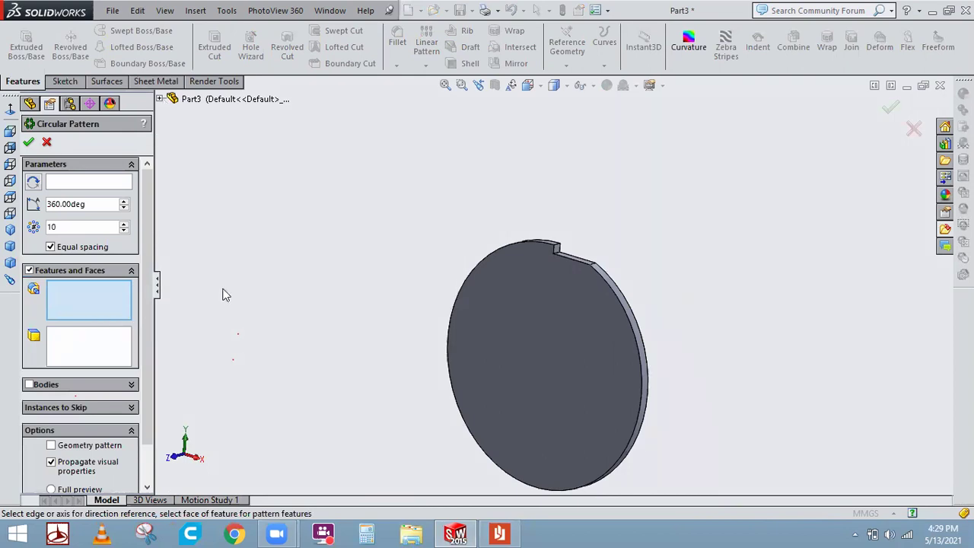
click(222, 230)
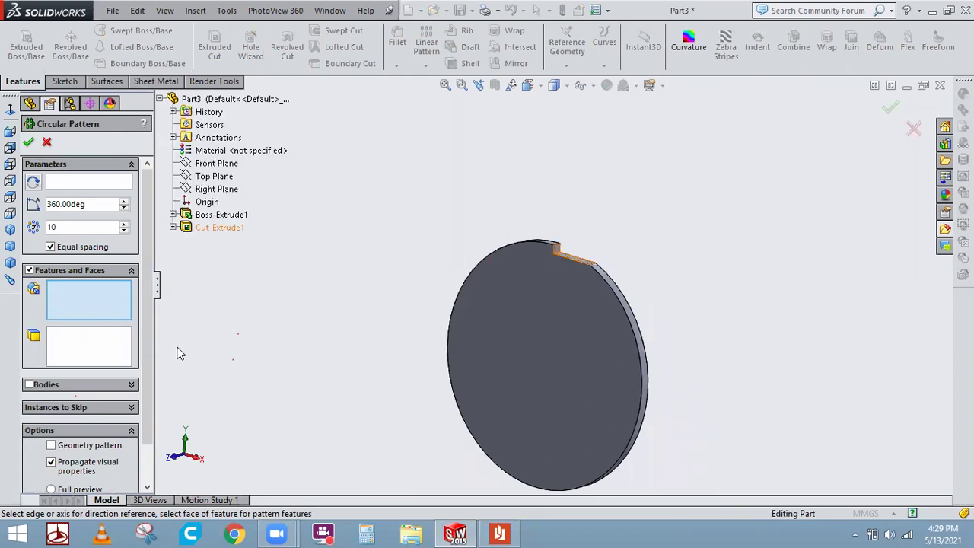
click(81, 183)
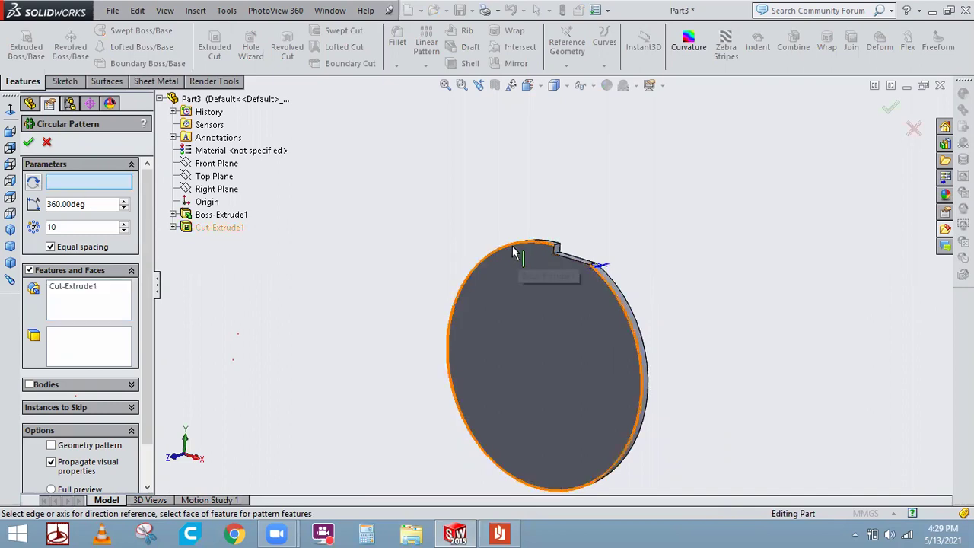
click(515, 251)
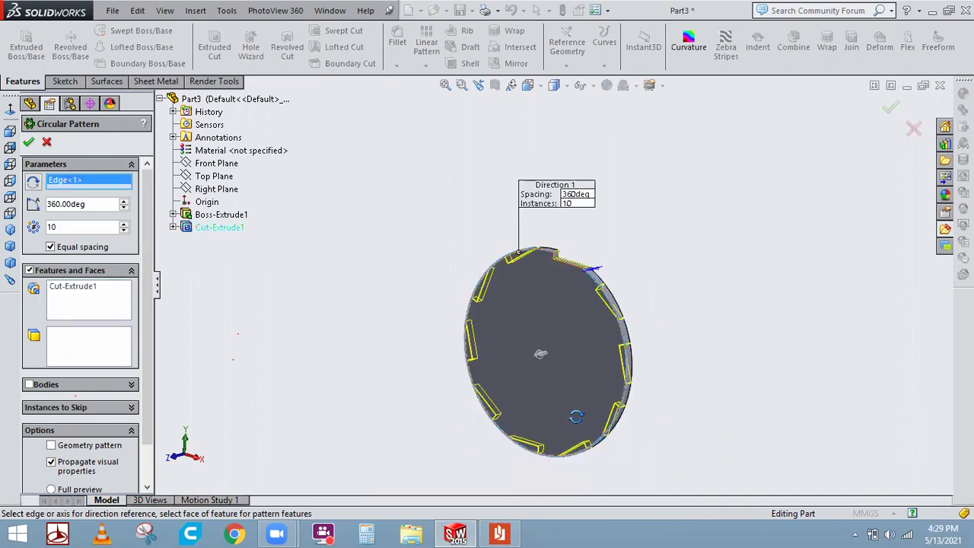
middle_drag(580, 412, 639, 416)
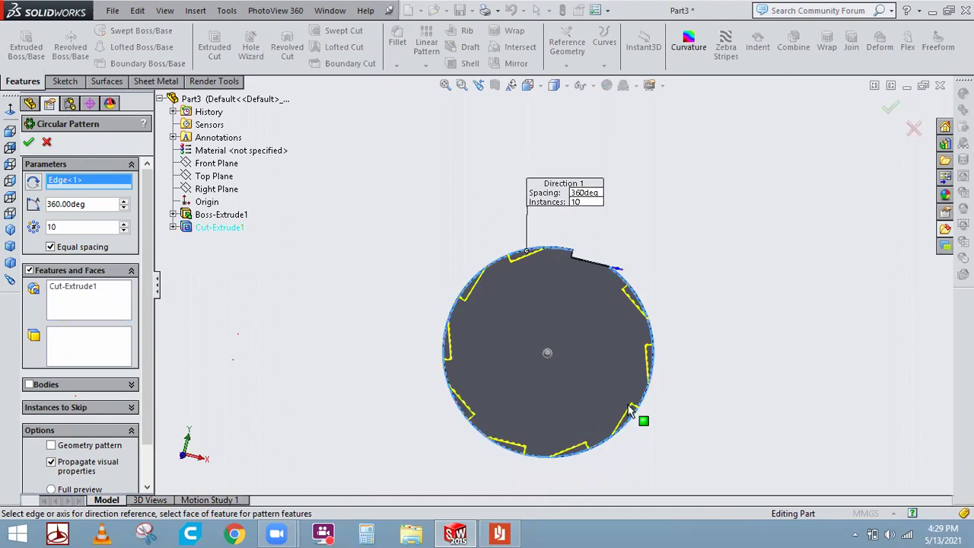
click(124, 226)
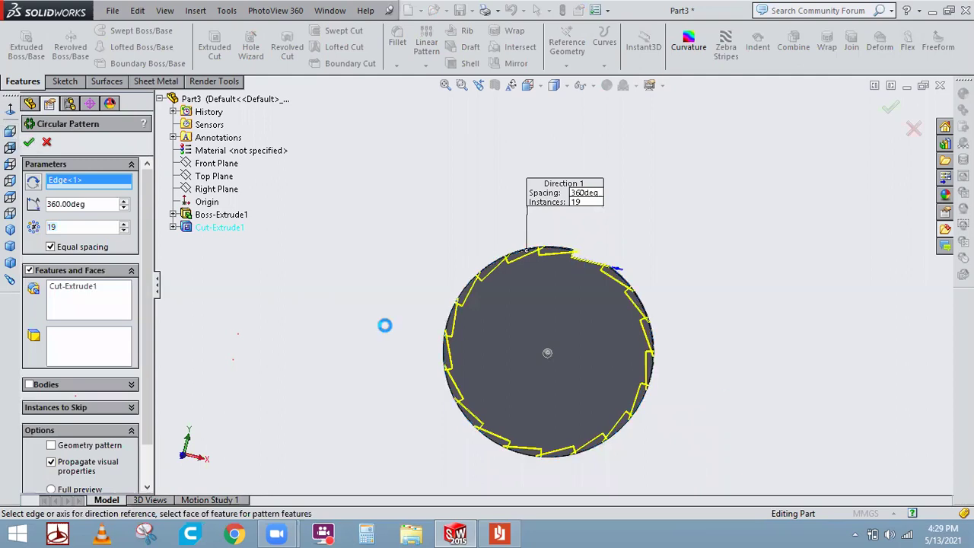
key(Return)
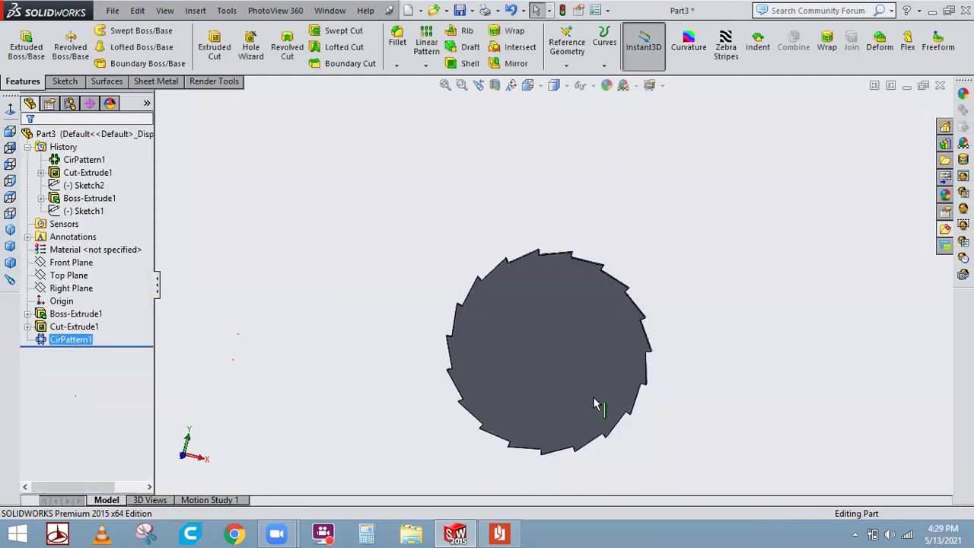
scroll(650, 371, down, 4)
middle_drag(731, 284, 623, 284)
scroll(718, 284, up, 2)
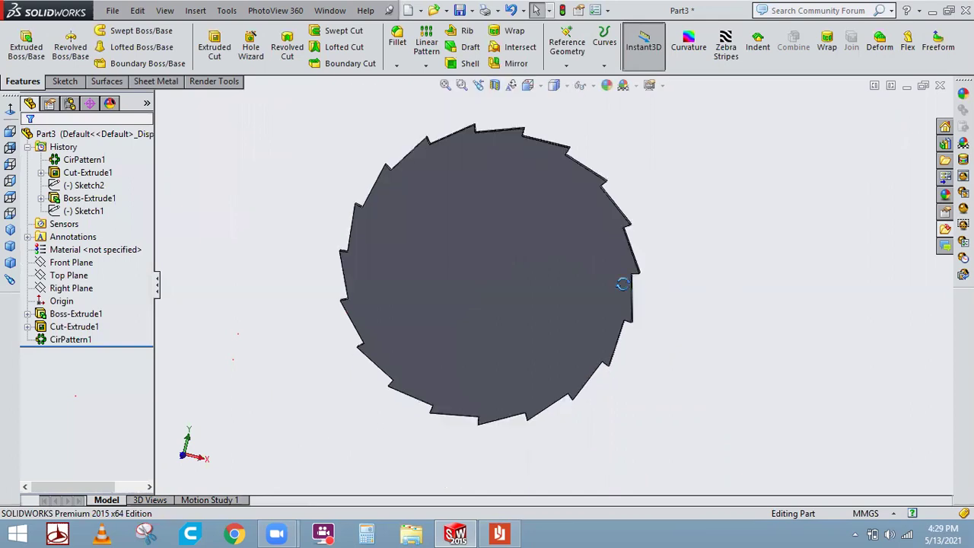
middle_drag(521, 290, 711, 276)
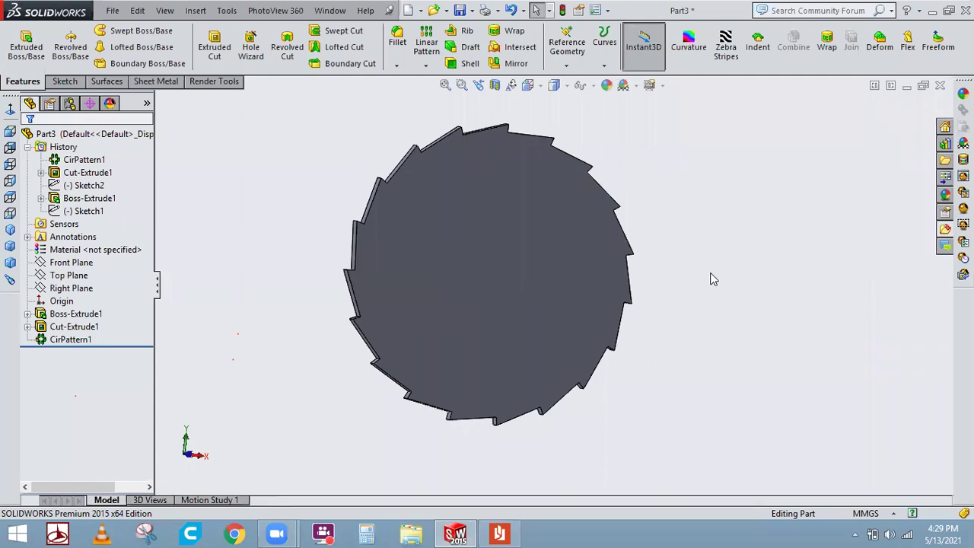
- Undo the circular pattern, the notch cut with its rectangle, and the disc's extrusion and circle, keeping the Front Plane sketch open
key(ctrl+z)
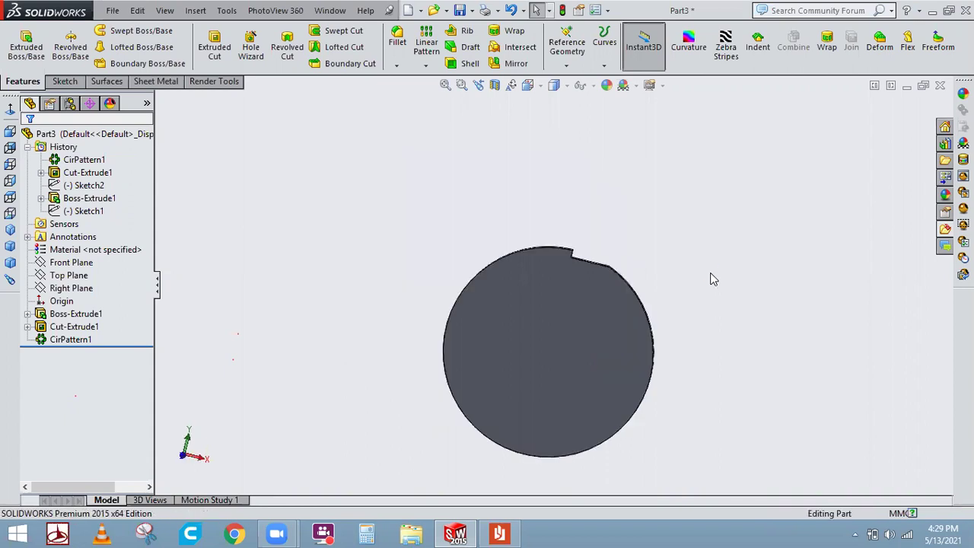
key(ctrl+z)
key(ctrl+z)
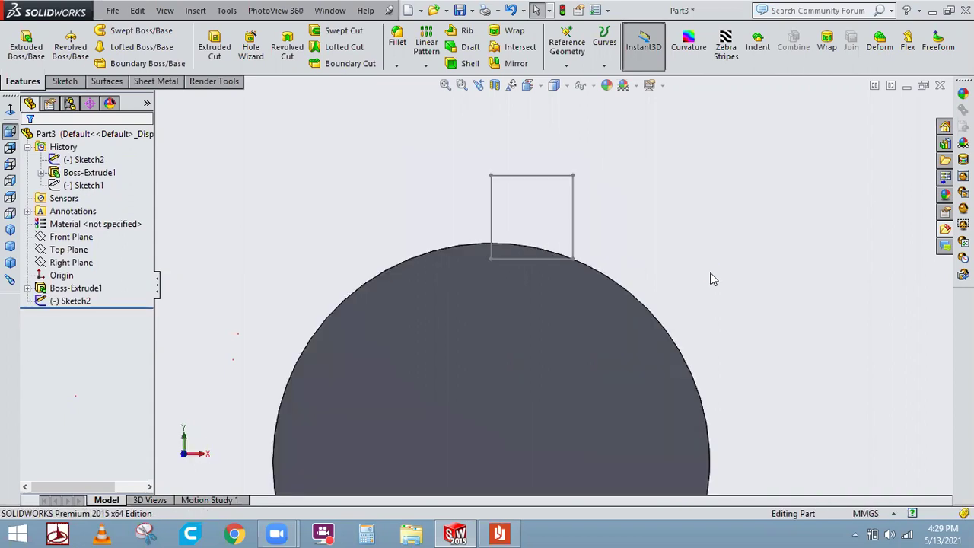
key(ctrl+z)
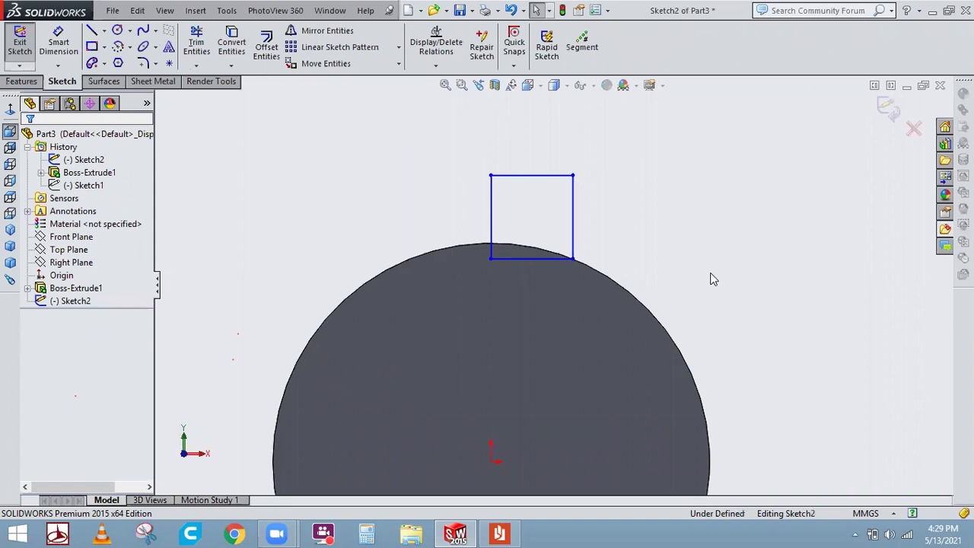
key(ctrl+z)
key(ctrl+z)
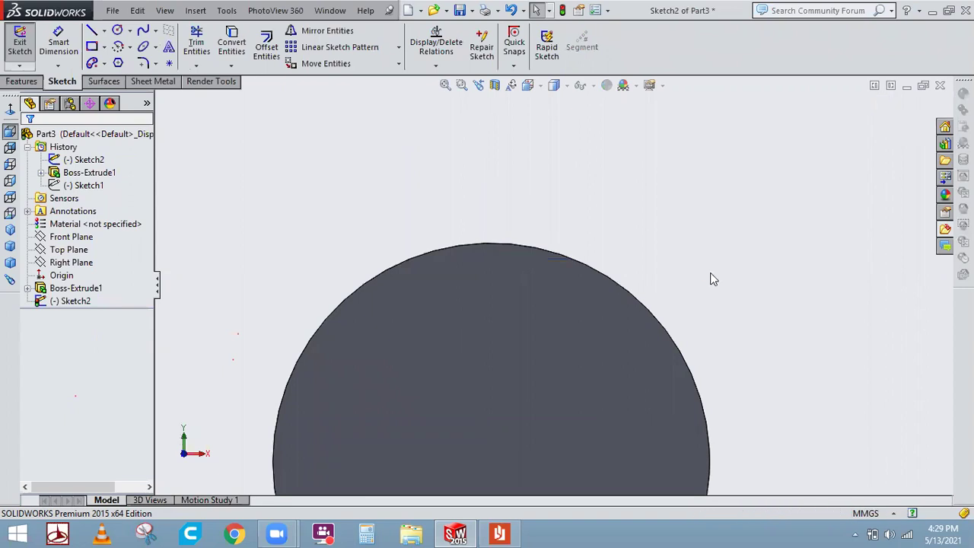
scroll(669, 241, up, 2)
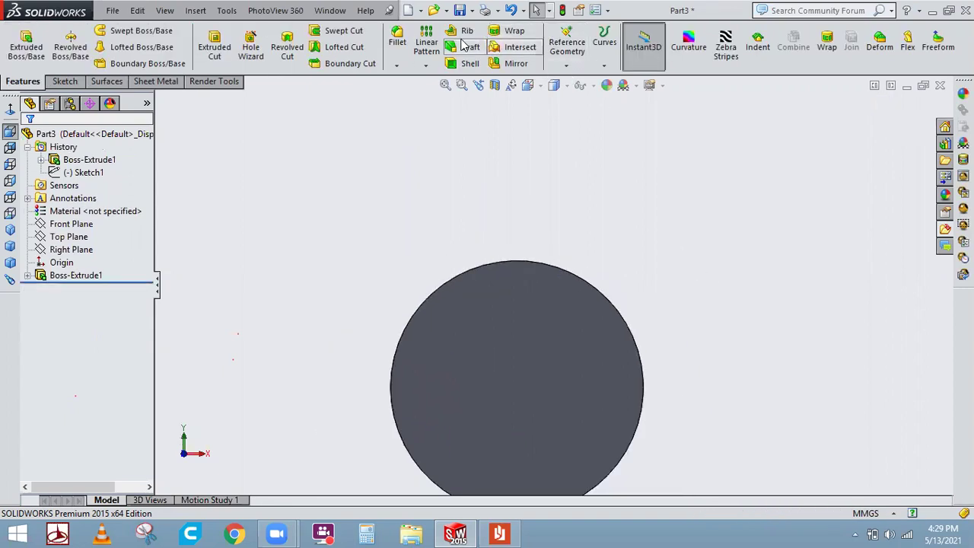
key(ctrl+z)
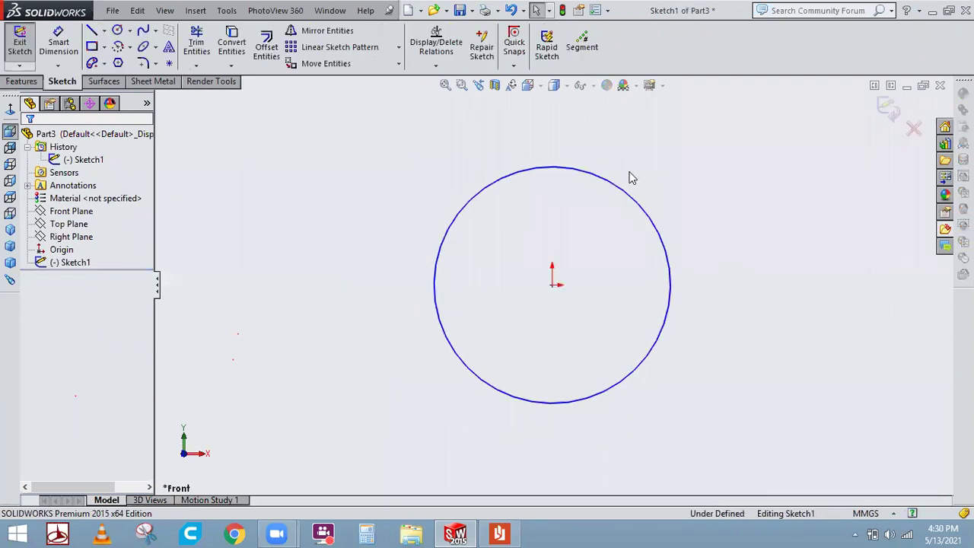
key(ctrl+z)
- Sketch a closed L-shaped line profile from the origin, about 149 mm wide with a base leg about 14.4 mm thick
click(91, 30)
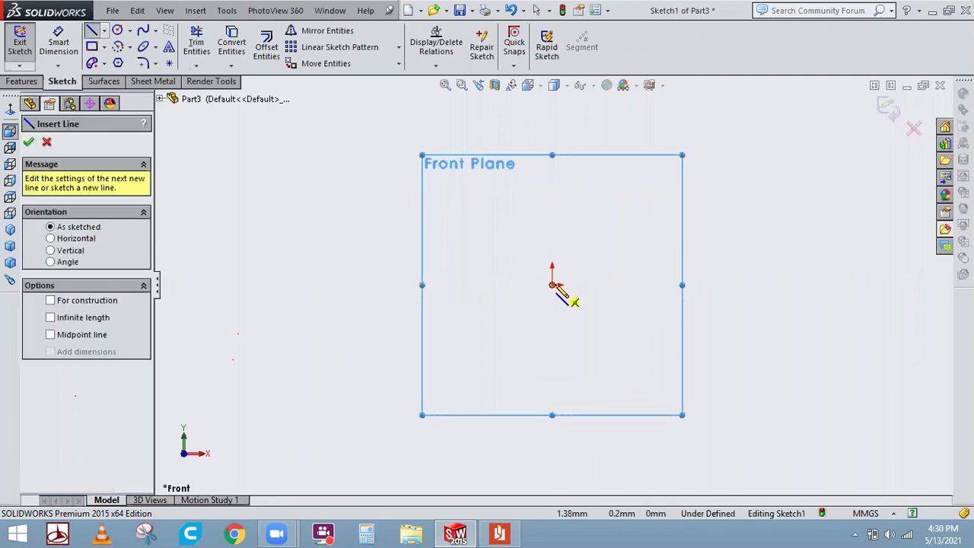
click(553, 284)
click(553, 103)
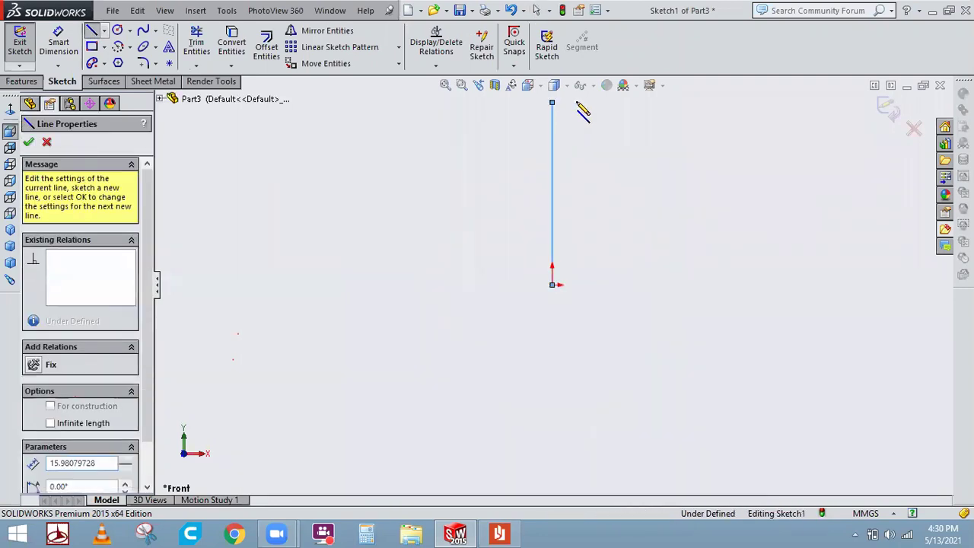
click(574, 259)
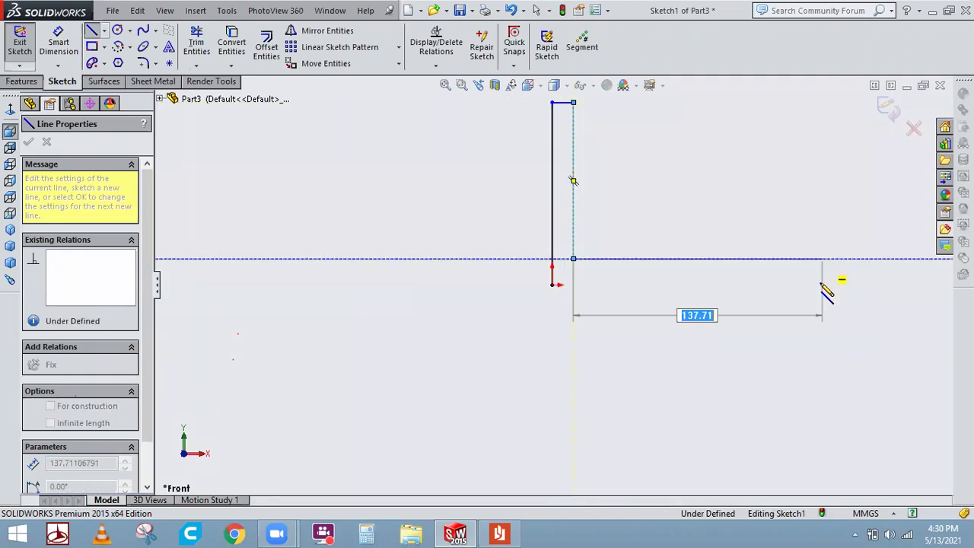
click(823, 280)
click(822, 284)
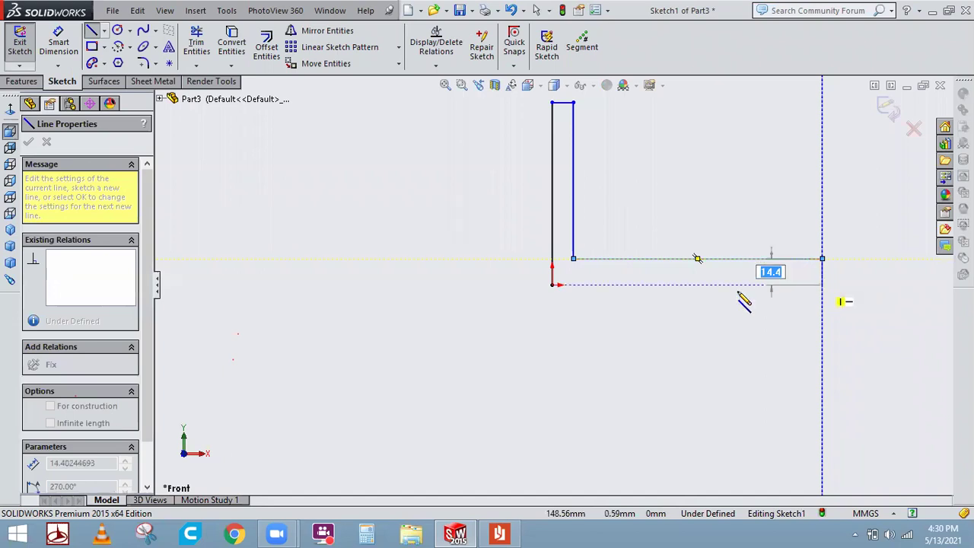
click(552, 284)
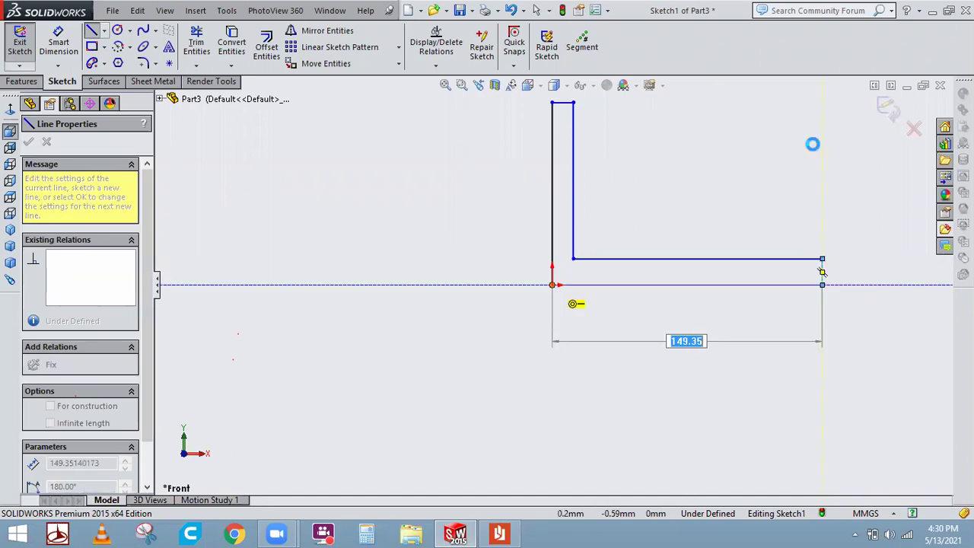
- Finish the sketch and extrude the L profile as a blind boss 225 mm deep
click(7, 63)
click(28, 47)
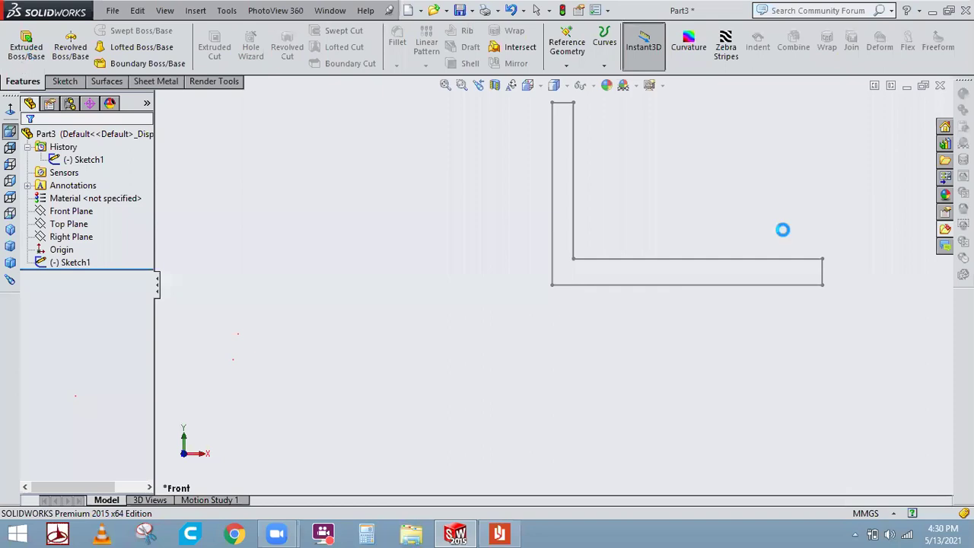
scroll(591, 275, up, 2)
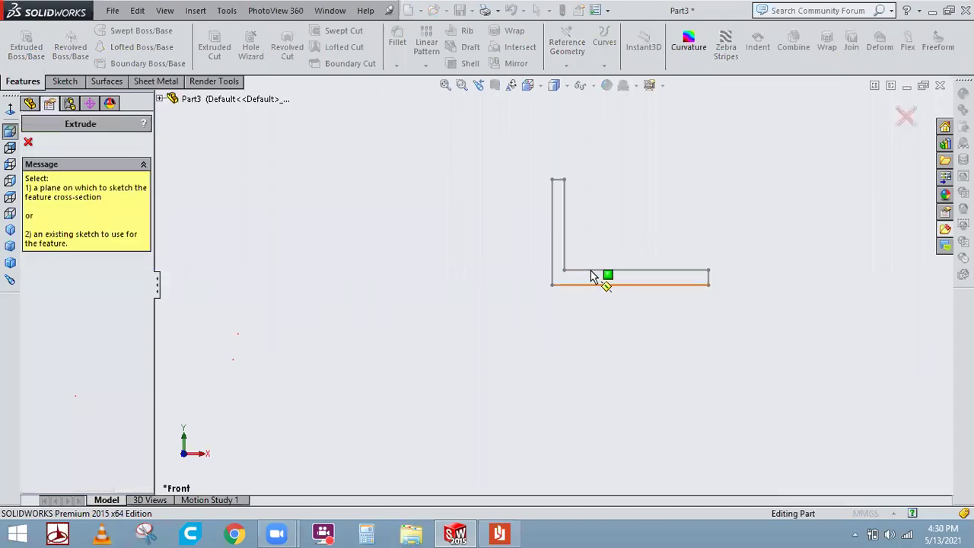
click(591, 271)
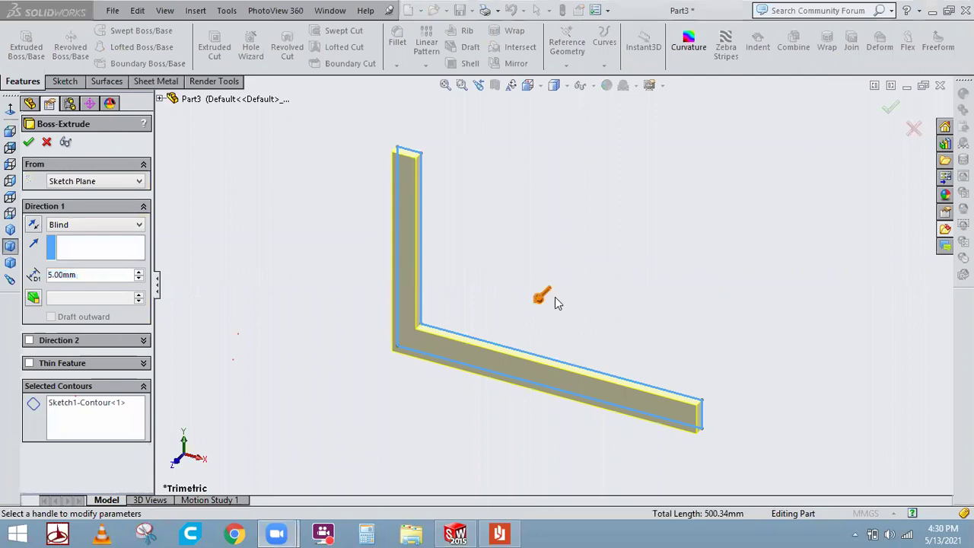
drag(554, 297, 568, 281)
scroll(569, 279, up, 2)
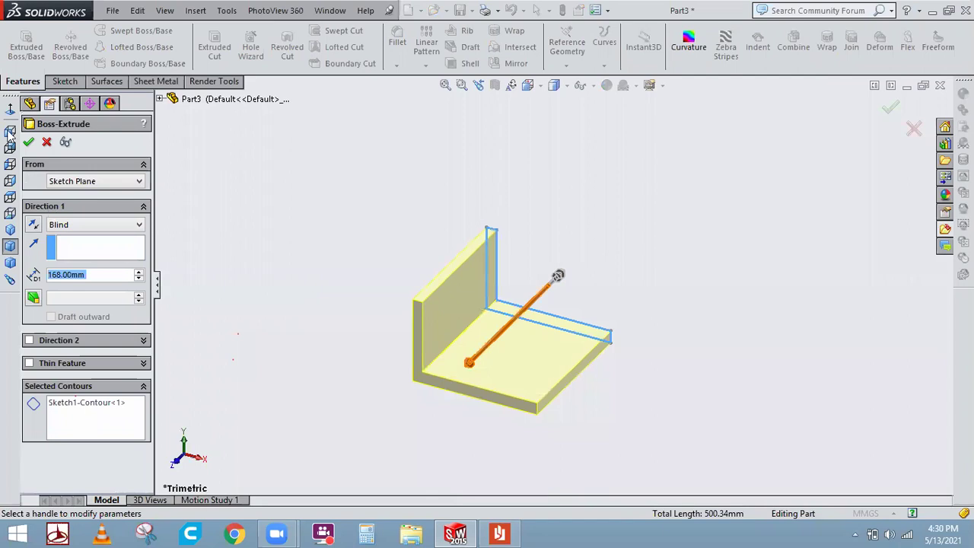
text(225)
key(Return)
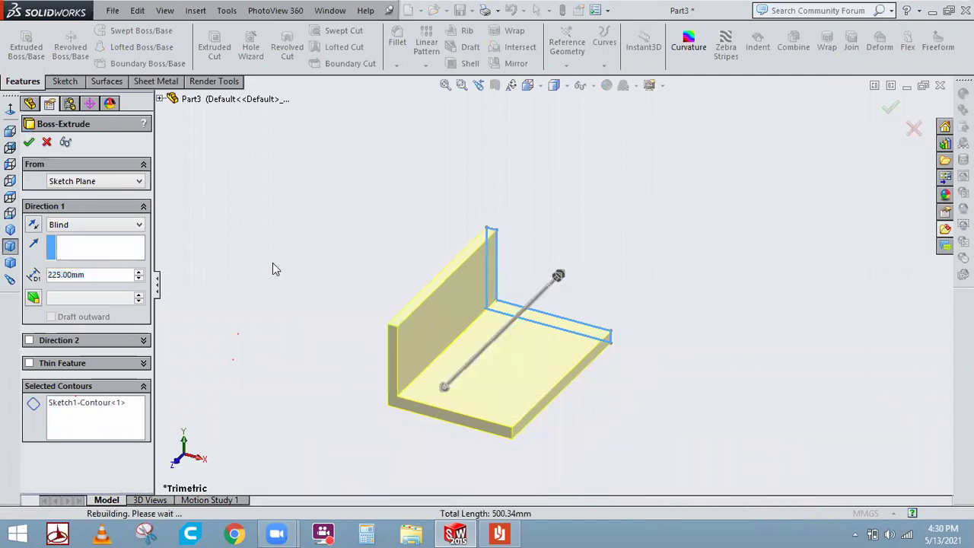
click(25, 144)
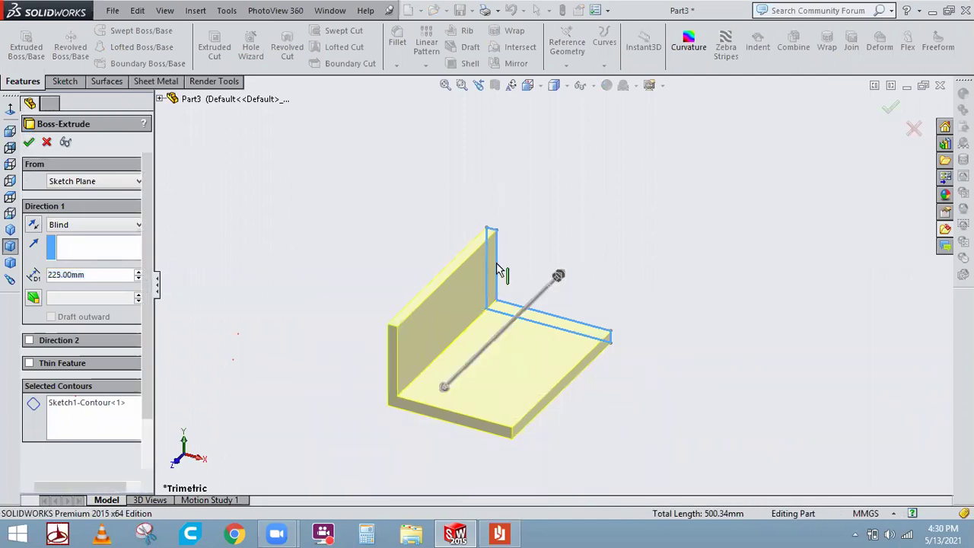
- Start a rib on the bracket's L-shaped back face and sketch a diagonal line about 78 mm long between the inner edges of both legs
middle_drag(544, 401, 585, 191)
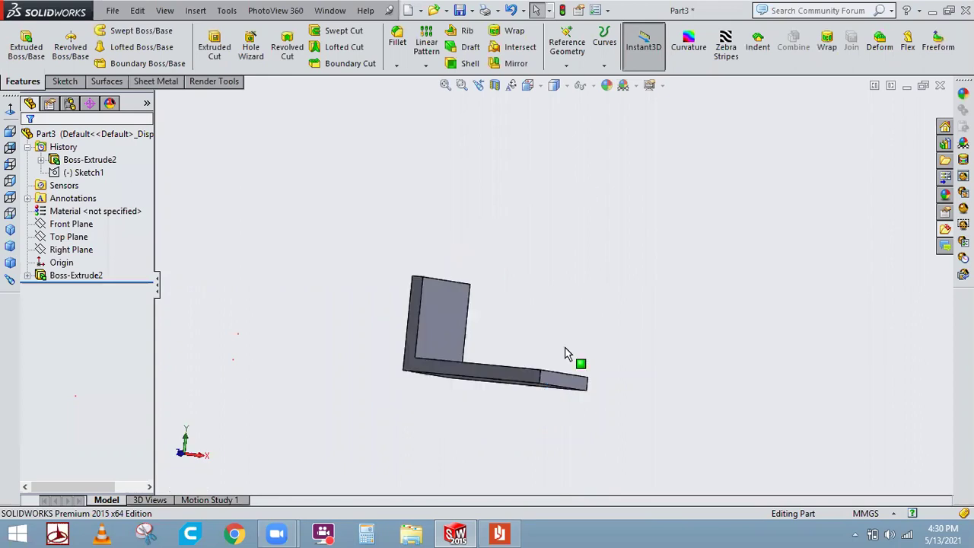
middle_drag(577, 361, 574, 163)
middle_drag(571, 367, 533, 305)
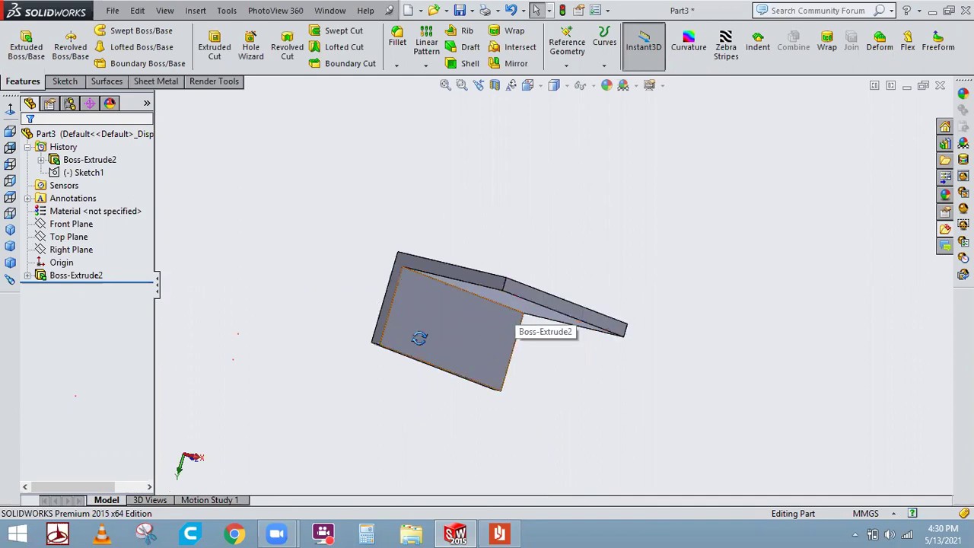
middle_drag(459, 248, 462, 88)
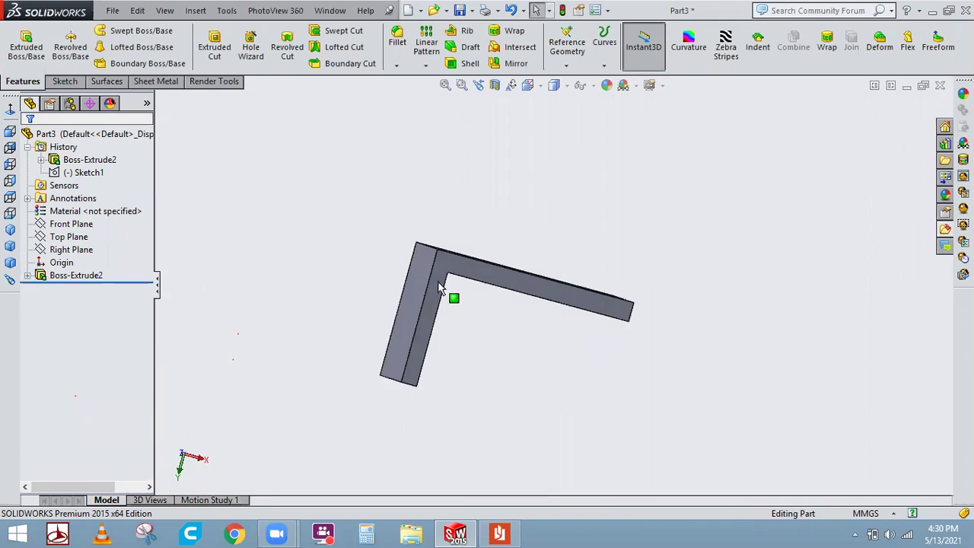
click(463, 32)
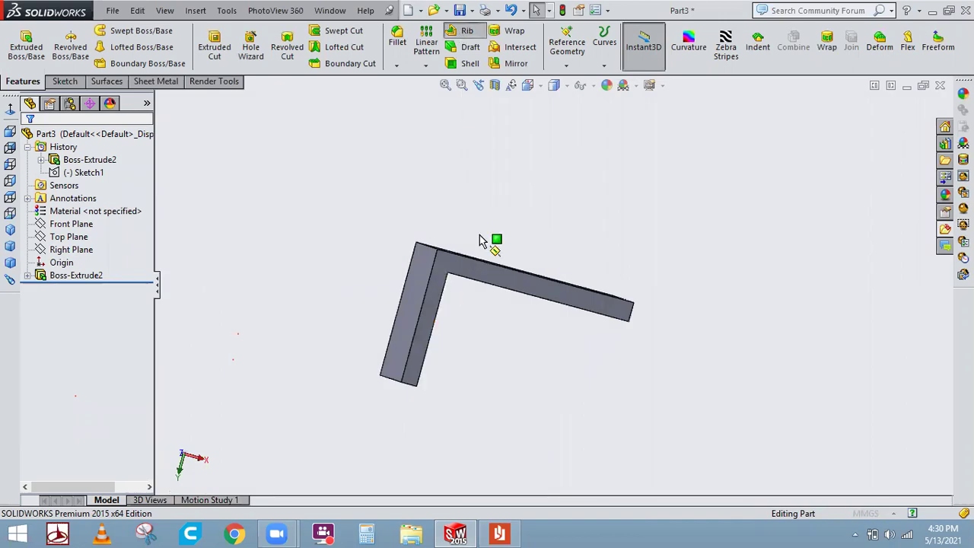
click(484, 276)
click(12, 111)
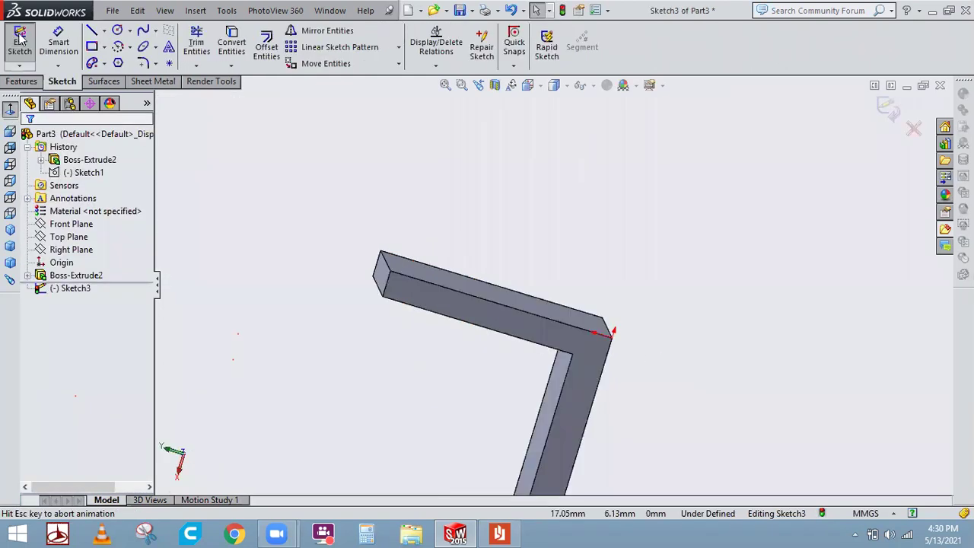
click(91, 30)
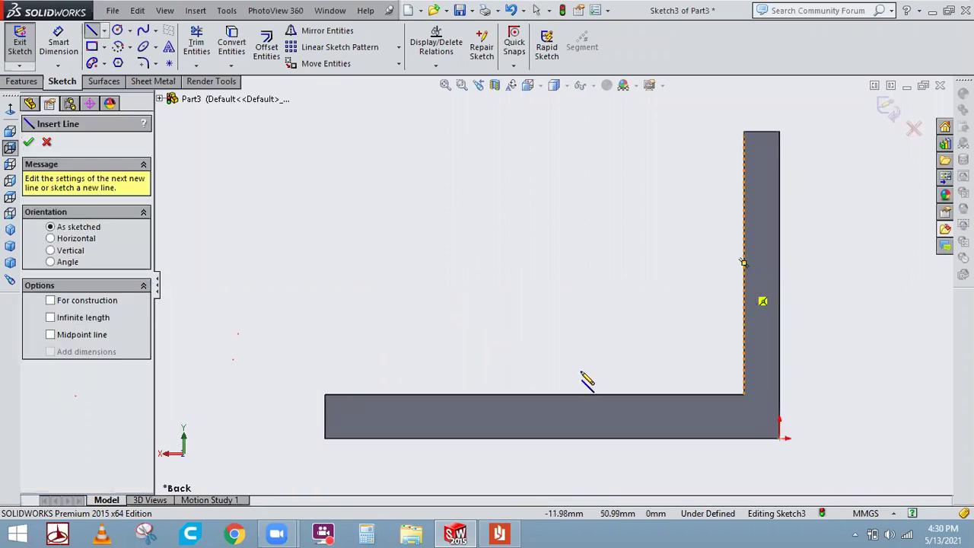
click(535, 395)
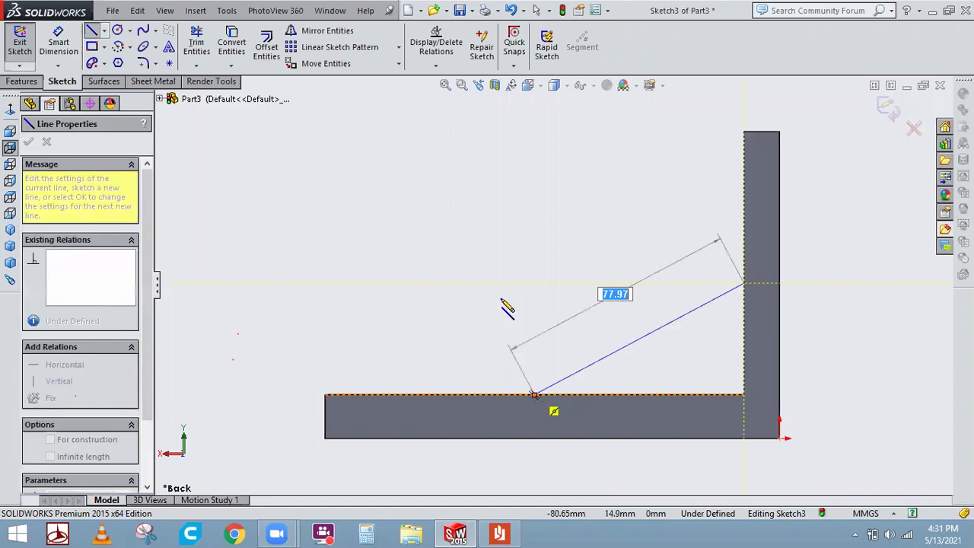
- Try to create a 10 mm thick rib from the diagonal line, thickened to one side, with the material side flipped toward the inner corner
right_click(535, 195)
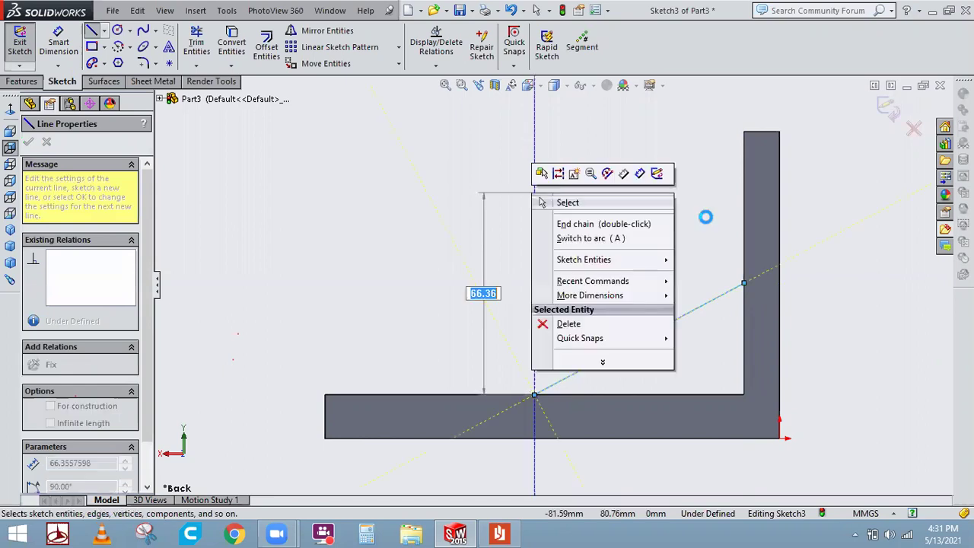
click(888, 114)
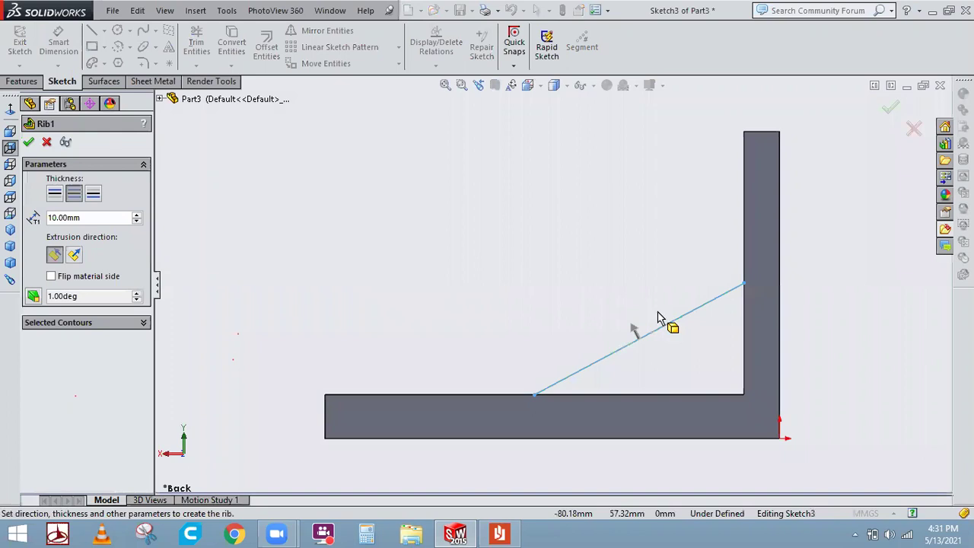
middle_drag(893, 328, 907, 354)
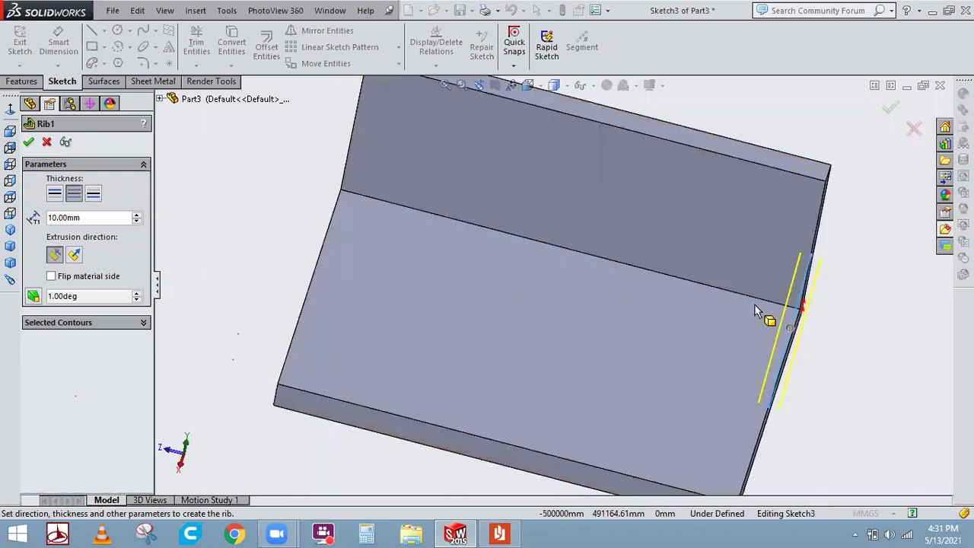
middle_drag(754, 304, 794, 307)
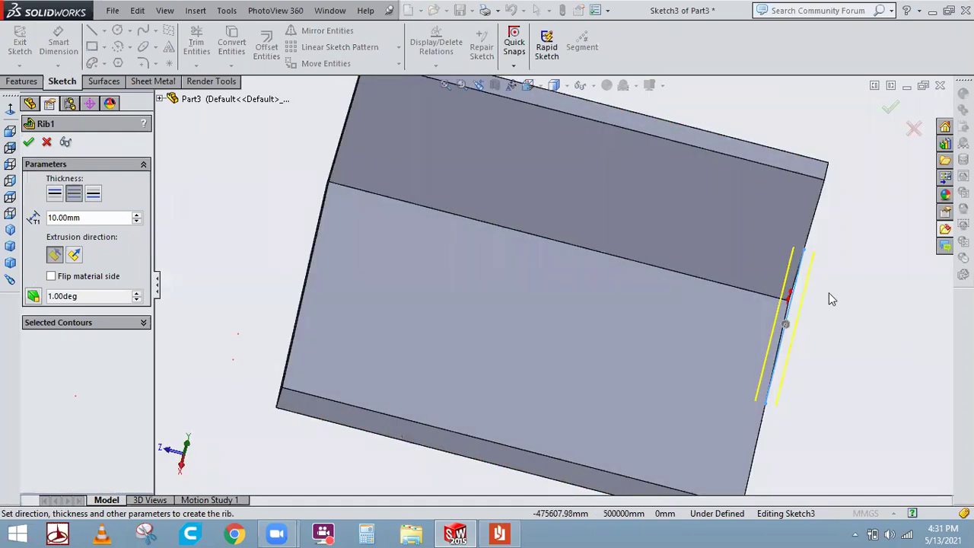
click(92, 195)
middle_drag(835, 332, 786, 298)
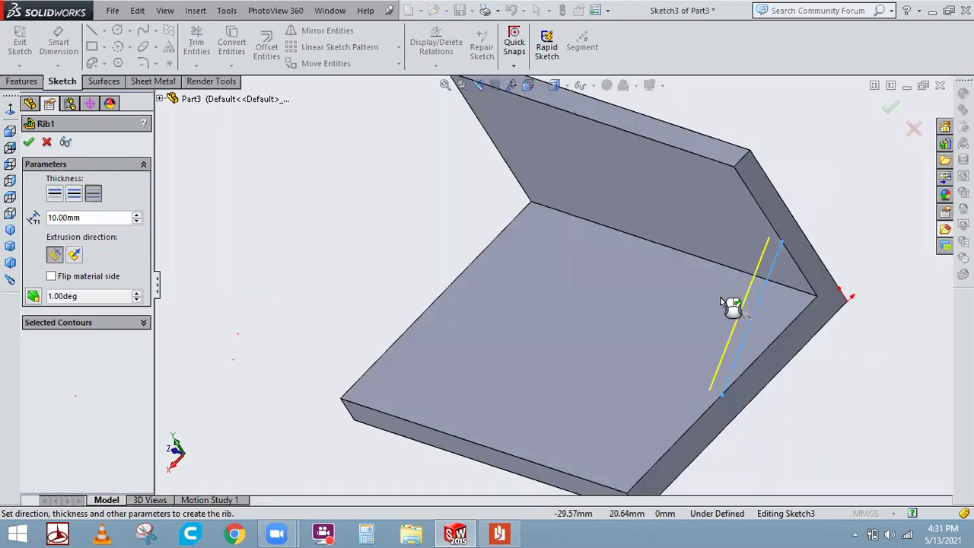
middle_drag(722, 301, 563, 293)
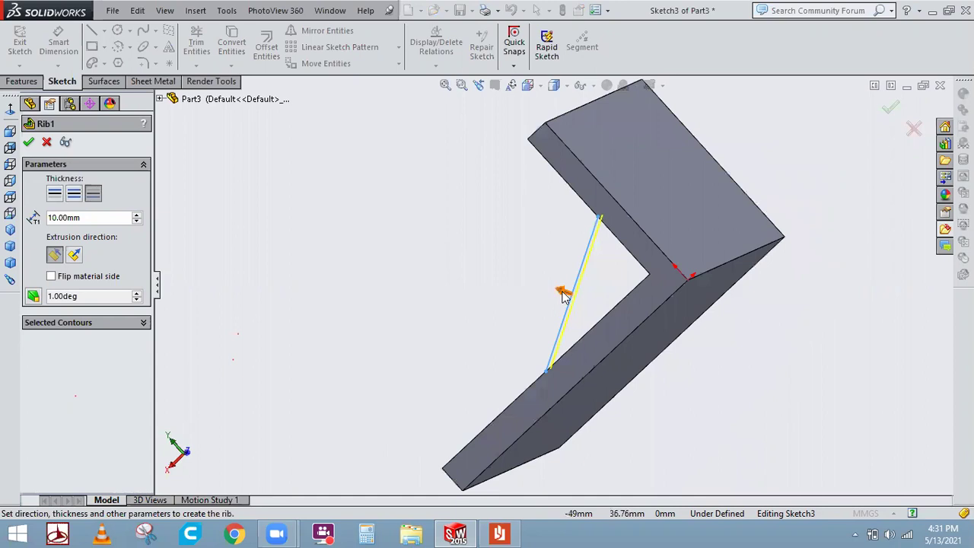
click(563, 295)
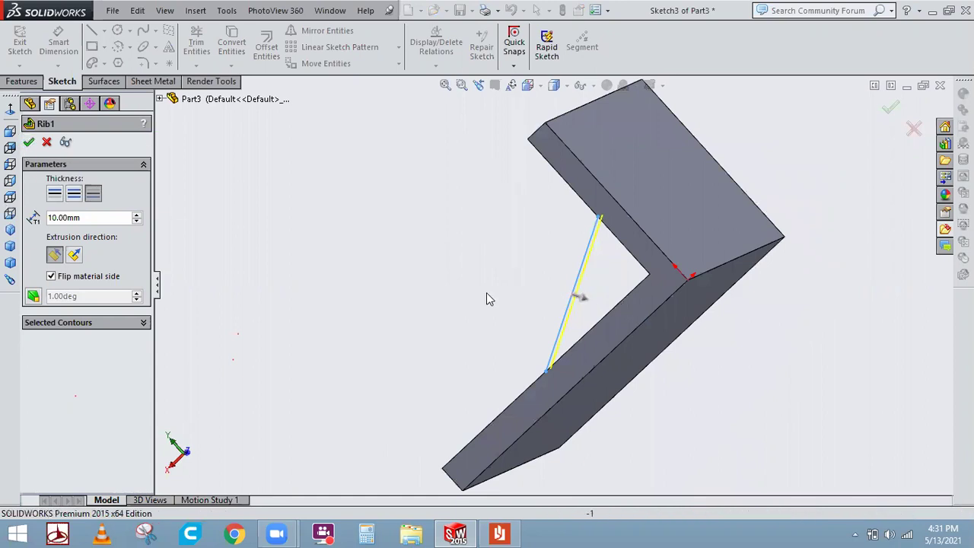
middle_drag(594, 285, 628, 287)
middle_drag(815, 297, 789, 304)
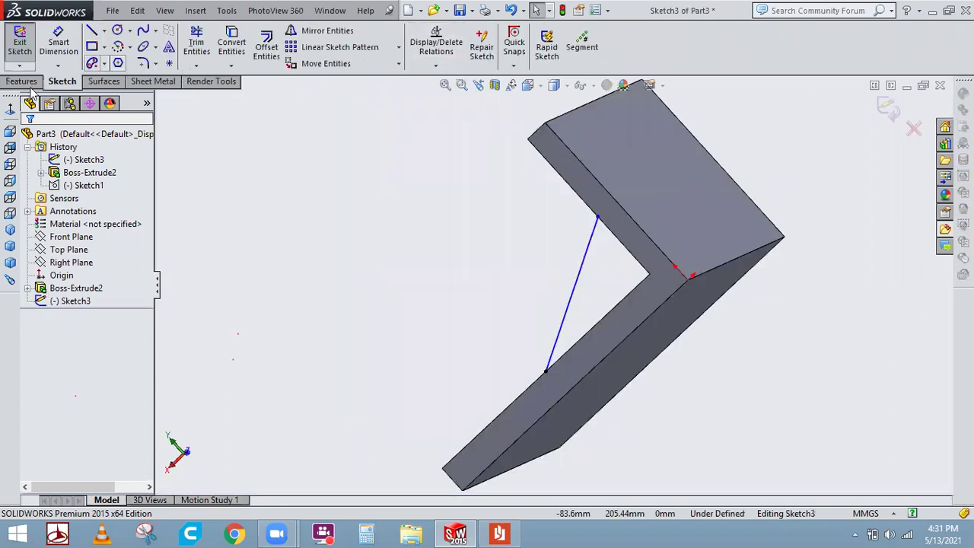
- Undo the diagonal rib line and its sketch on the bracket
click(30, 87)
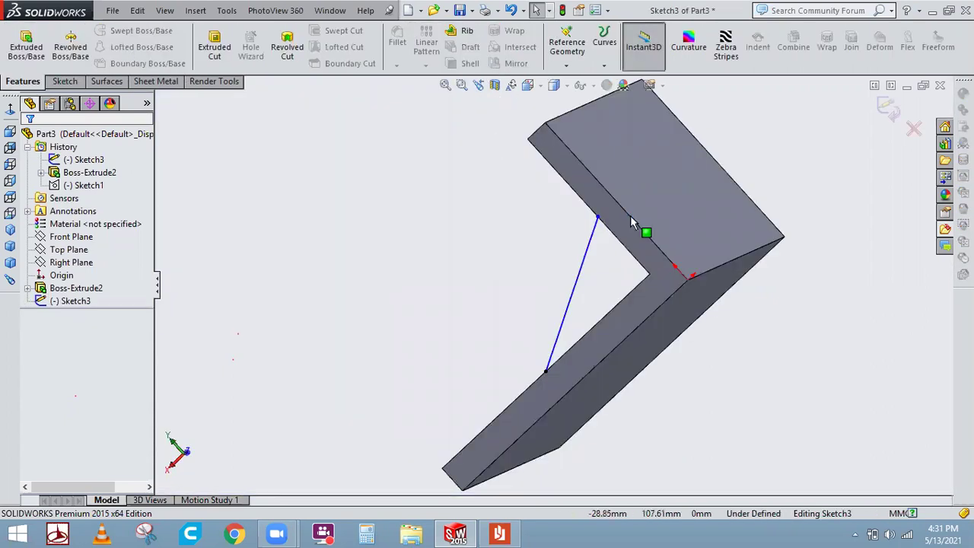
click(38, 29)
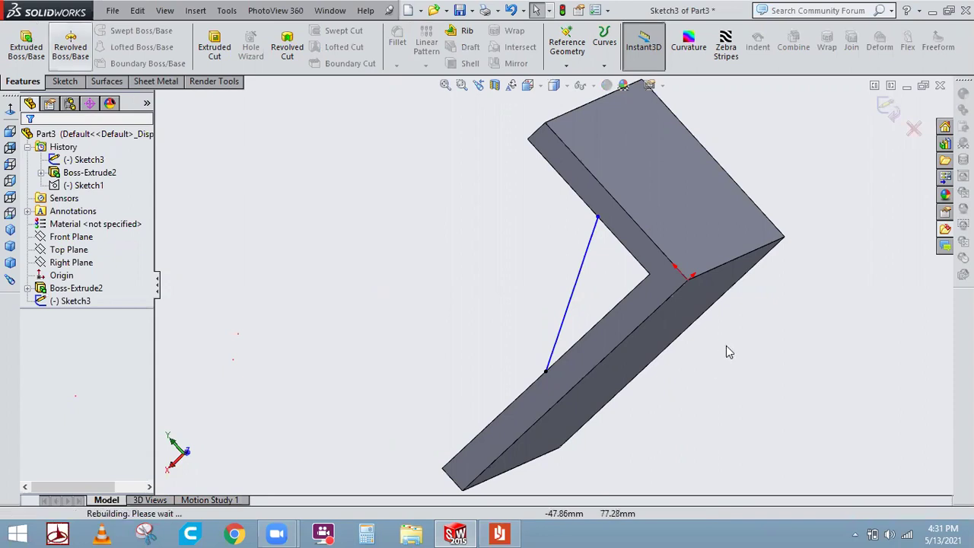
key(ctrl+z)
key(ctrl+z)
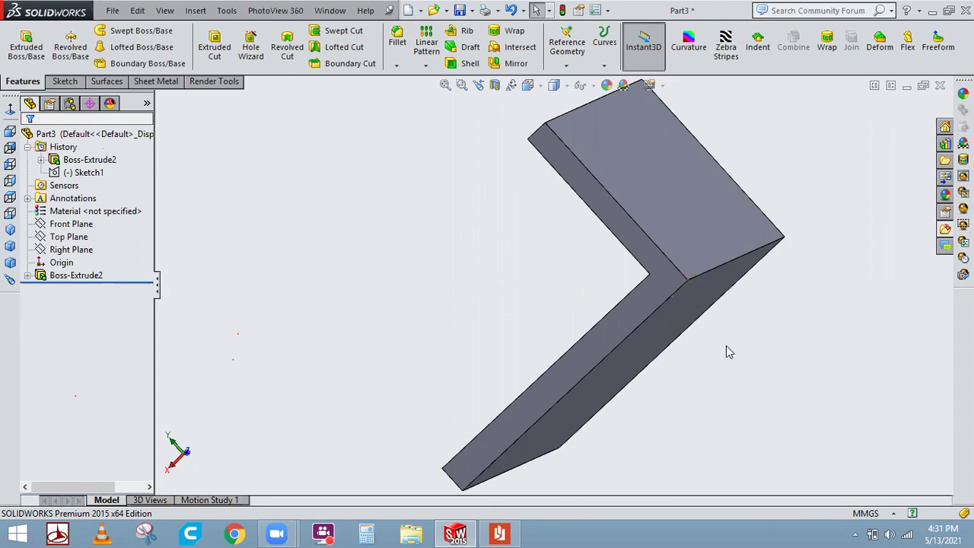
- Close the bracket part and create a new part document
click(938, 86)
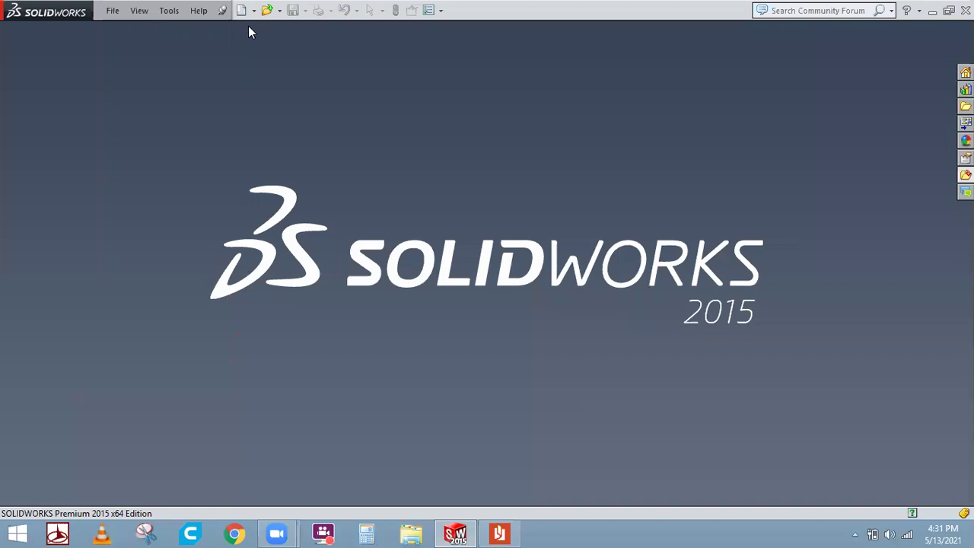
click(242, 11)
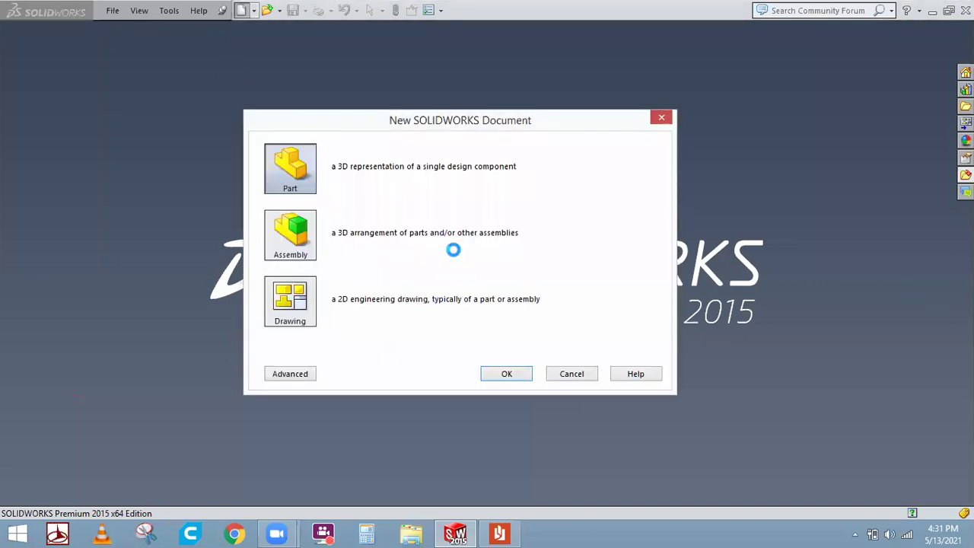
key(Return)
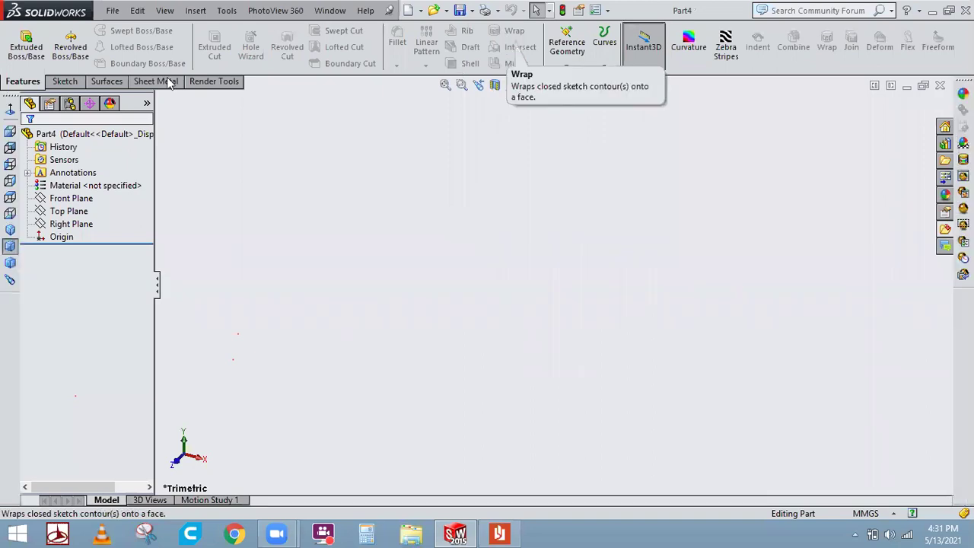
- Sketch a corner rectangle around the origin on the Top Plane, about 106 mm deep and slightly wider
click(66, 211)
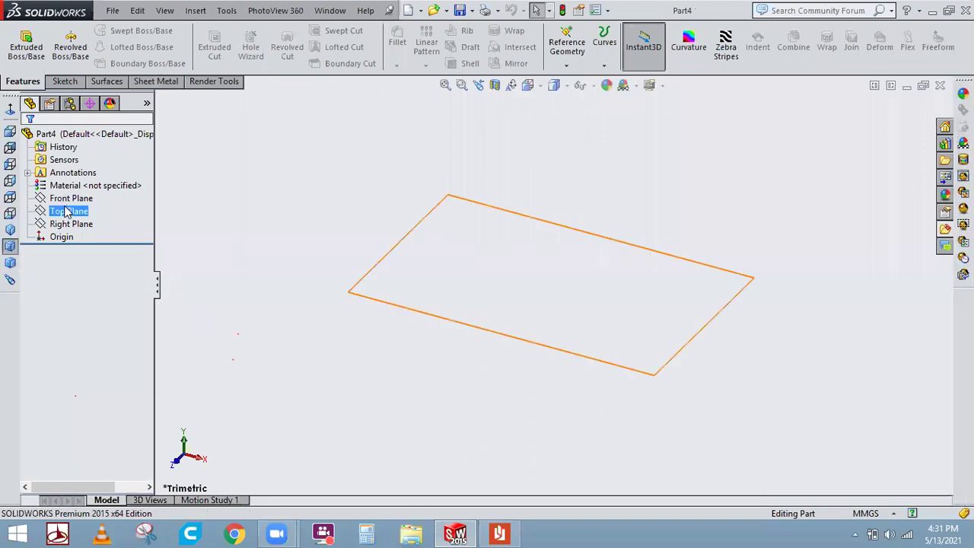
click(74, 189)
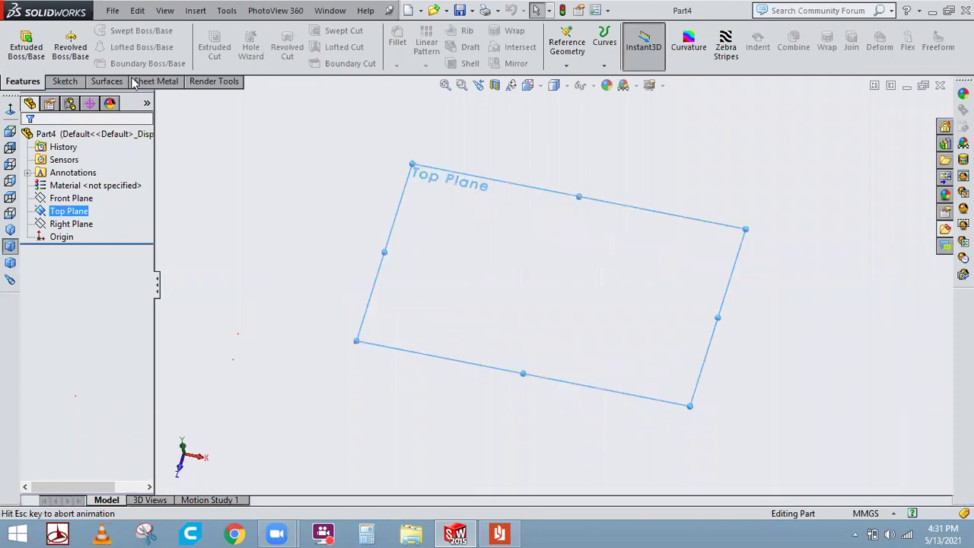
drag(475, 211, 700, 401)
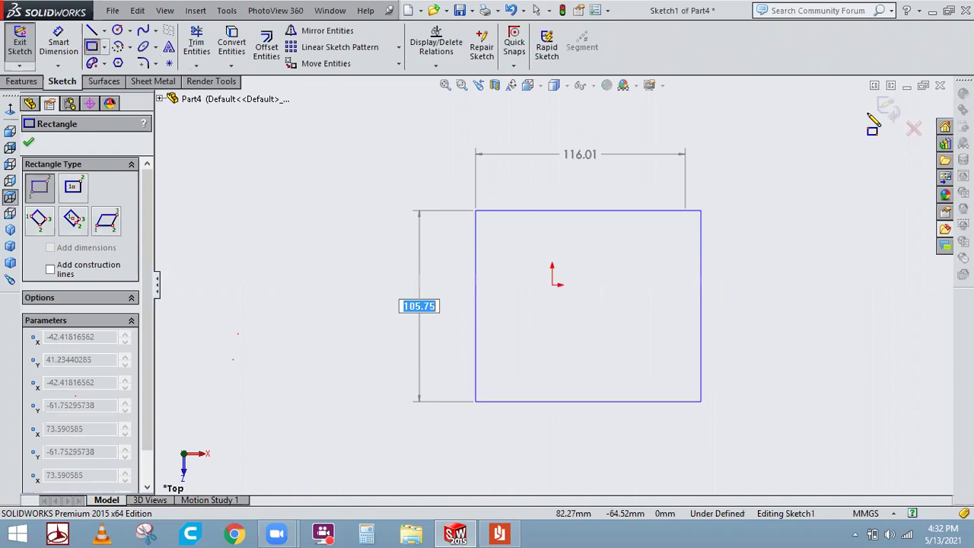
- Extrude the rectangle as a blind boss 70 mm high
click(27, 52)
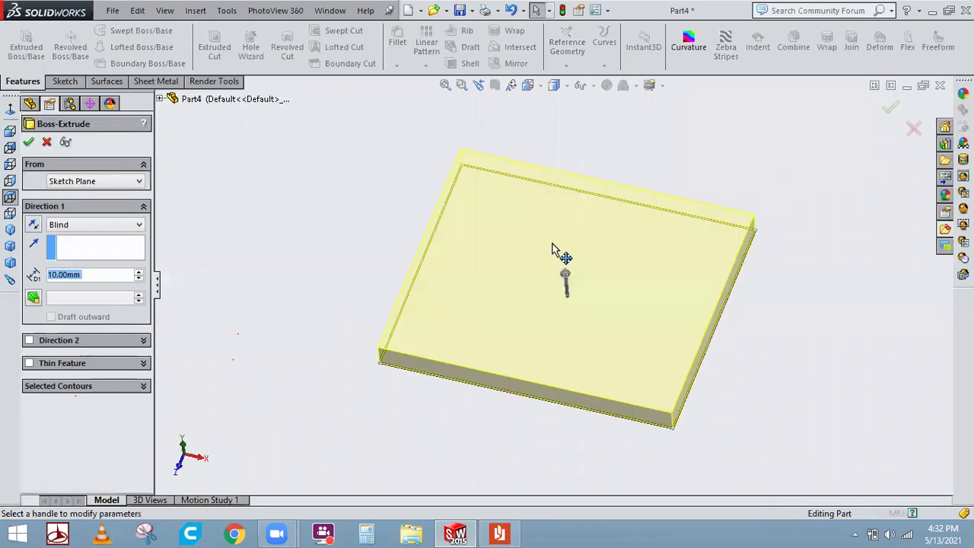
text(70)
key(Return)
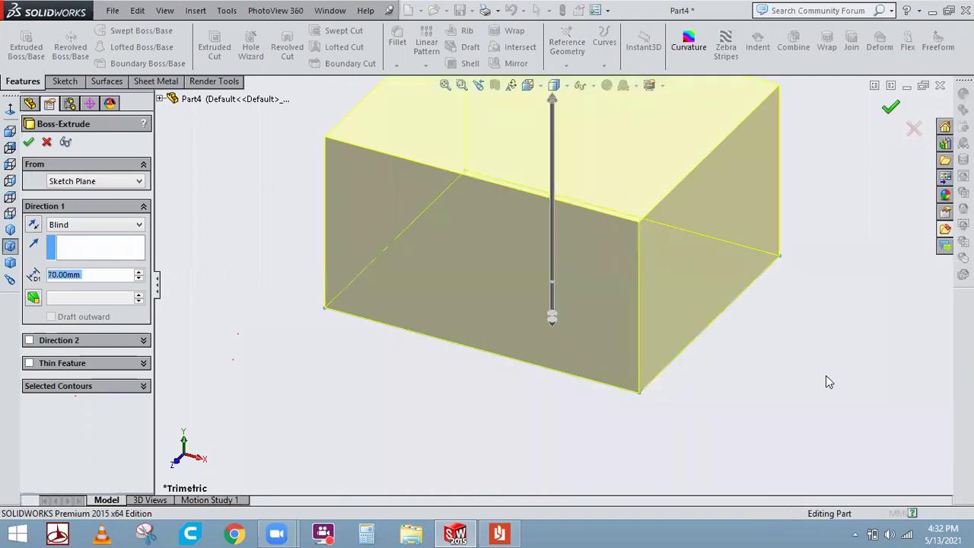
key(Return)
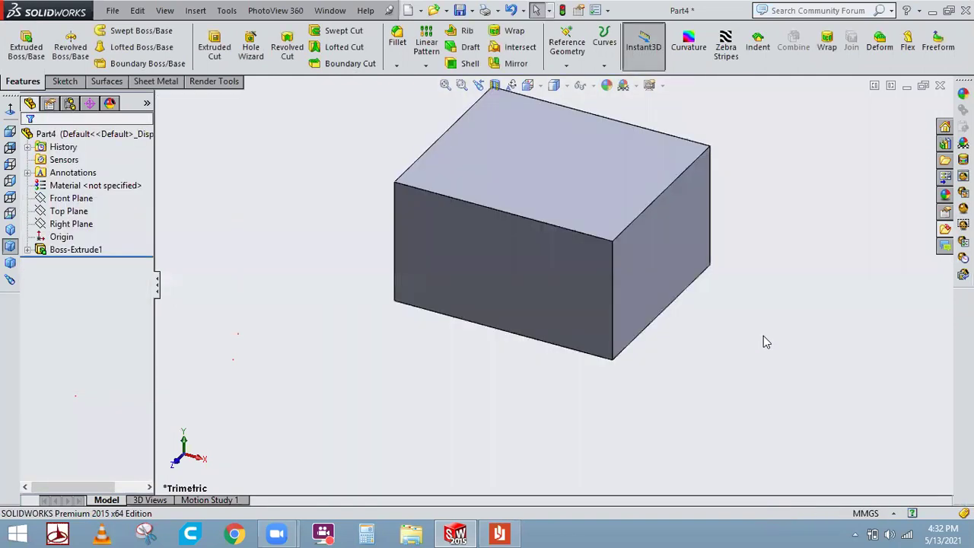
scroll(465, 74, up, 2)
- Shell the block with a 3 mm wall thickness, removing its top face
click(466, 65)
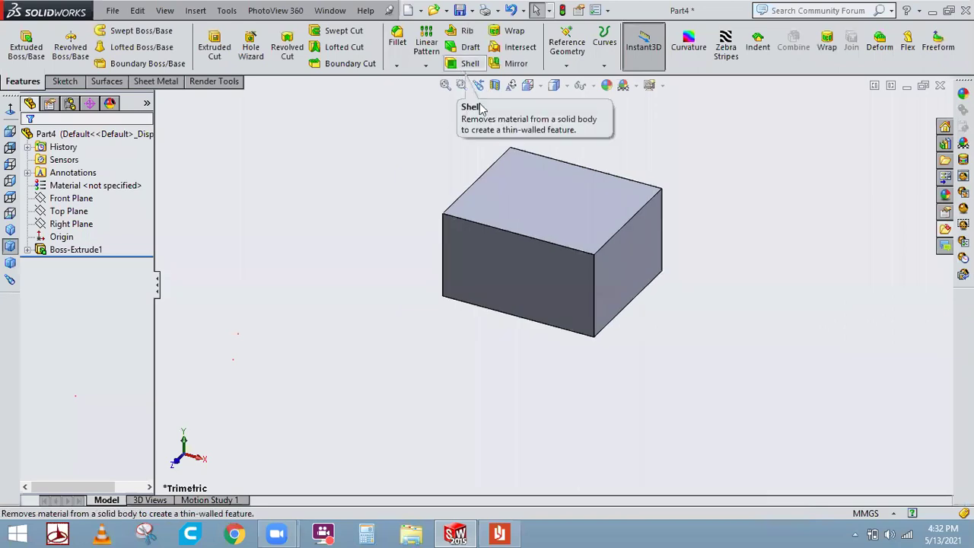
click(584, 209)
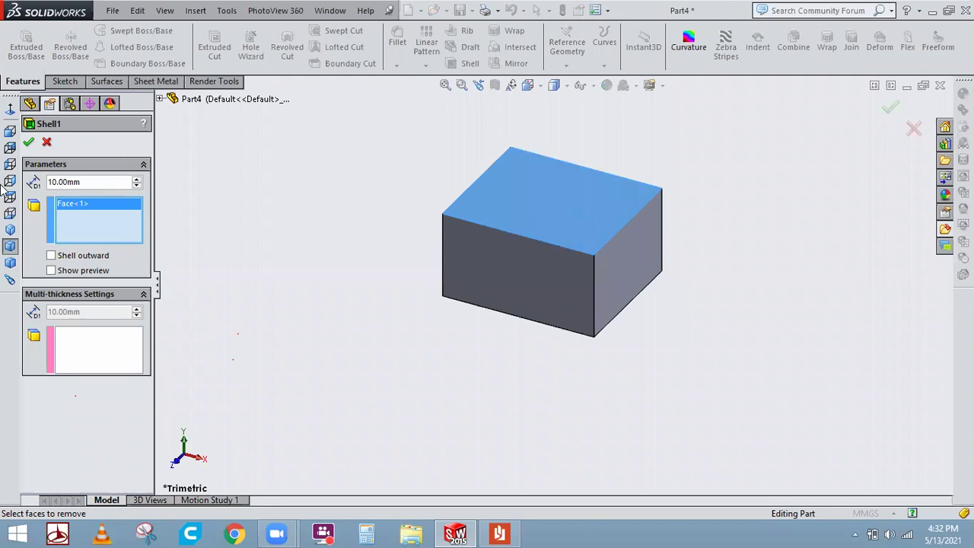
drag(82, 183, 2, 190)
text(3)
key(Return)
right_click(599, 178)
mouse_move(584, 259)
middle_down()
mouse_move(566, 271)
mouse_move(576, 278)
middle_up()
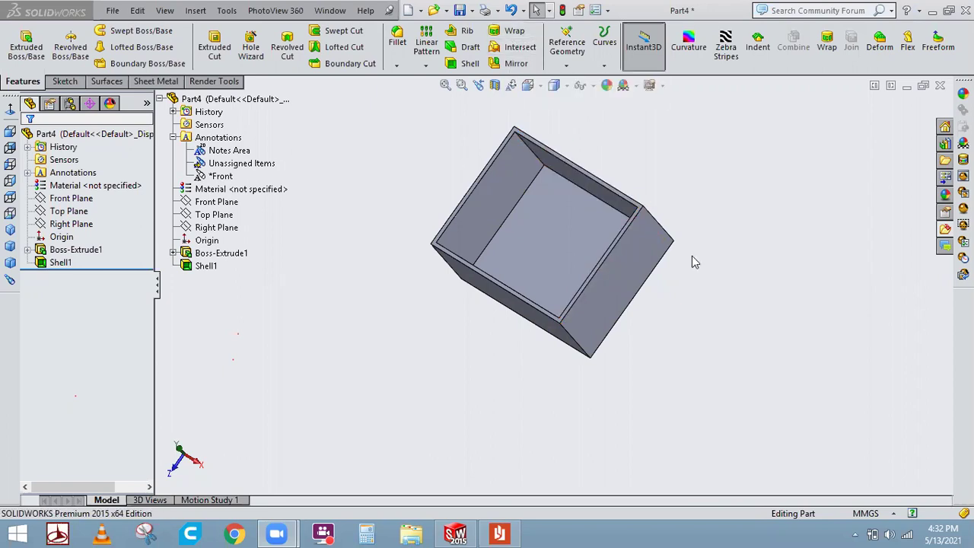
- Close the shelled box part and start another new part
click(941, 86)
click(522, 280)
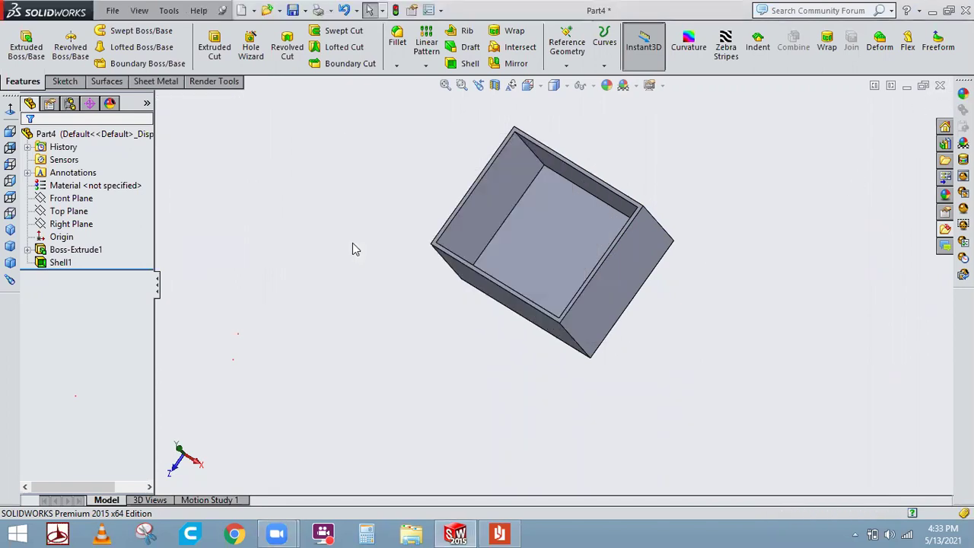
click(240, 9)
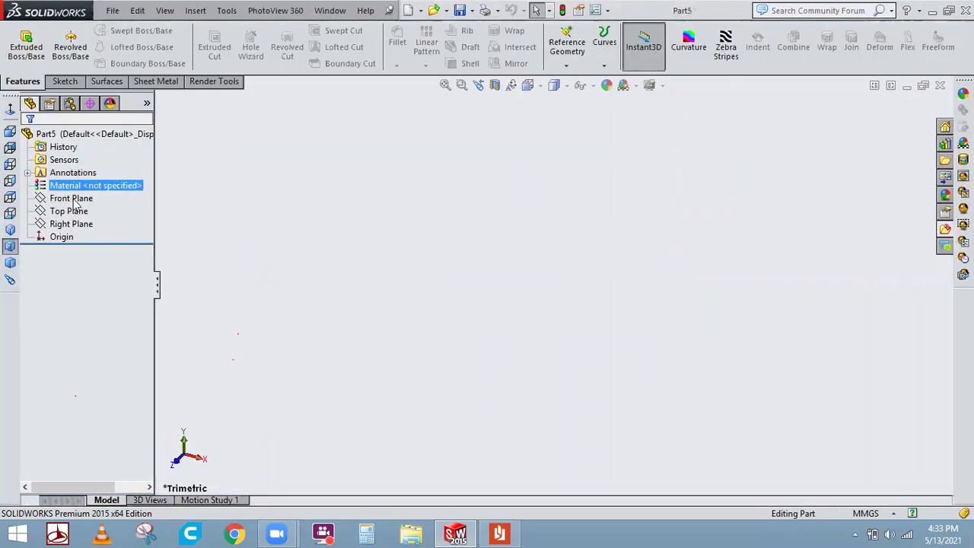
- Sketch a circle centred on the origin of the Top Plane, with a radius of about 45 mm
click(72, 199)
ctrl+click(68, 211)
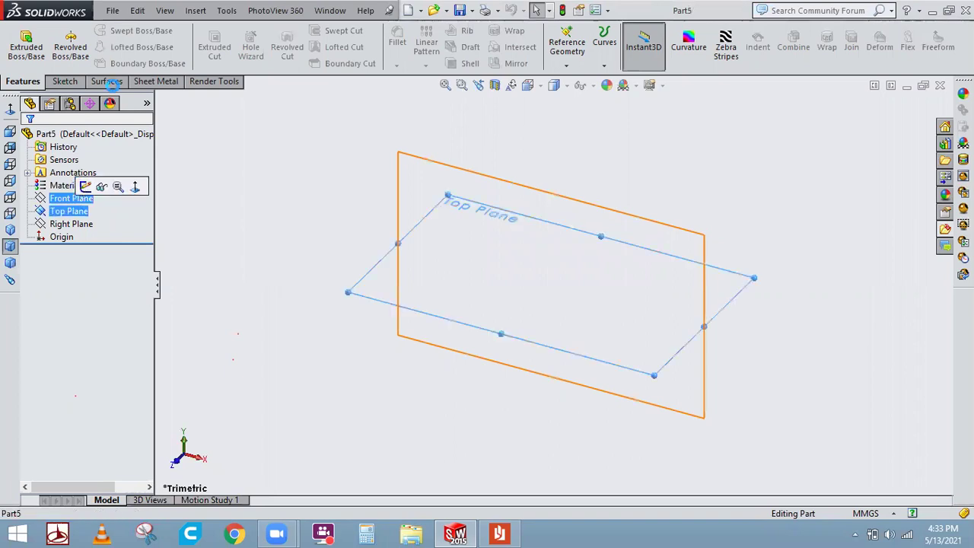
click(119, 30)
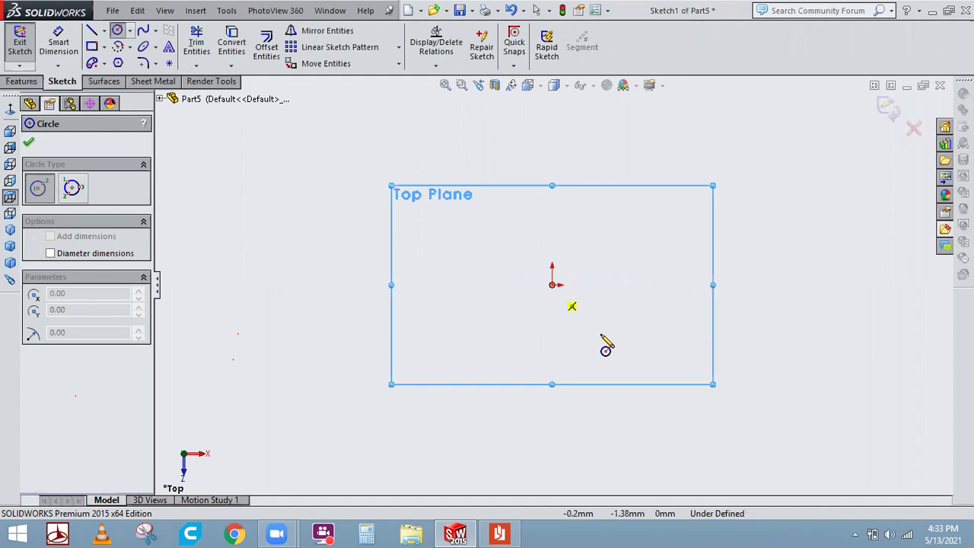
click(552, 285)
click(588, 356)
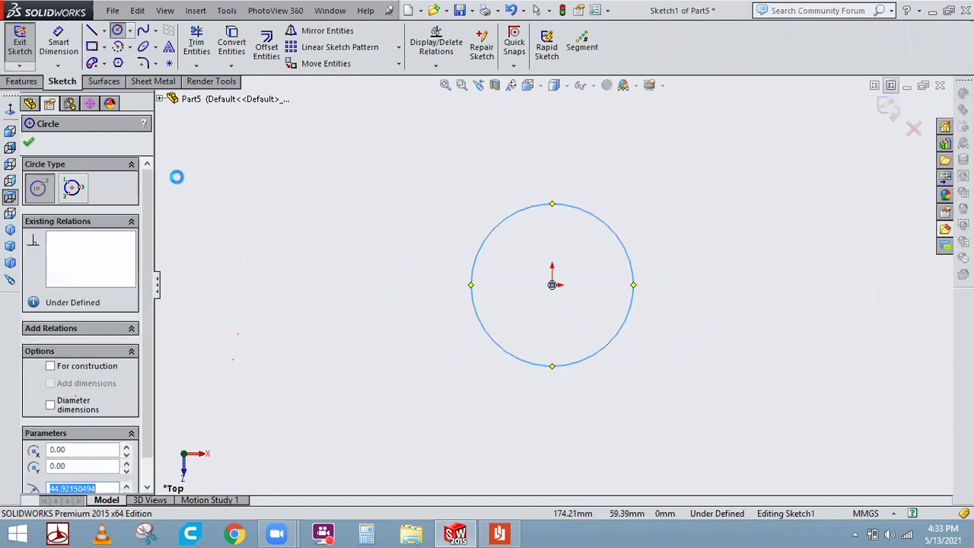
- Extrude the circle upward as a blind boss 278 mm high to form a cylinder
click(31, 47)
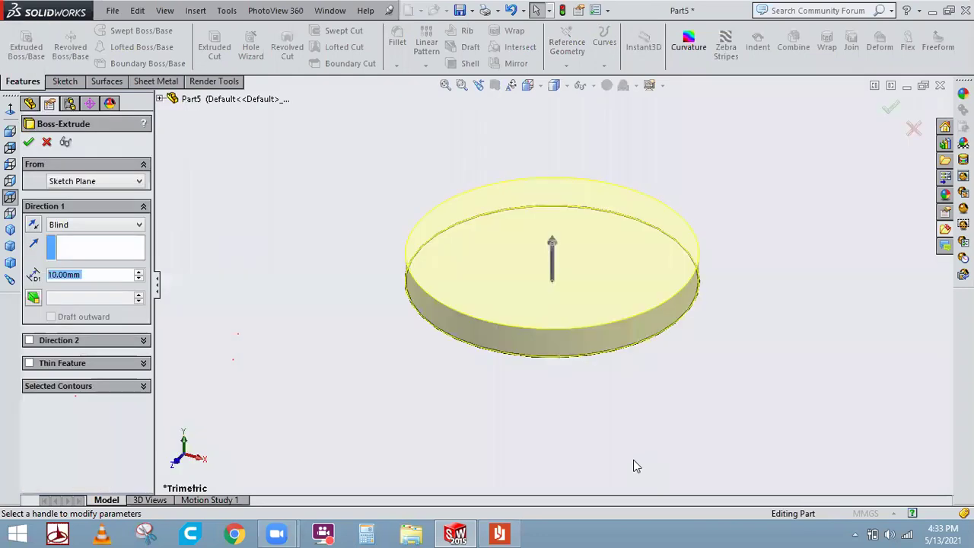
scroll(553, 270, up, 10)
click(553, 271)
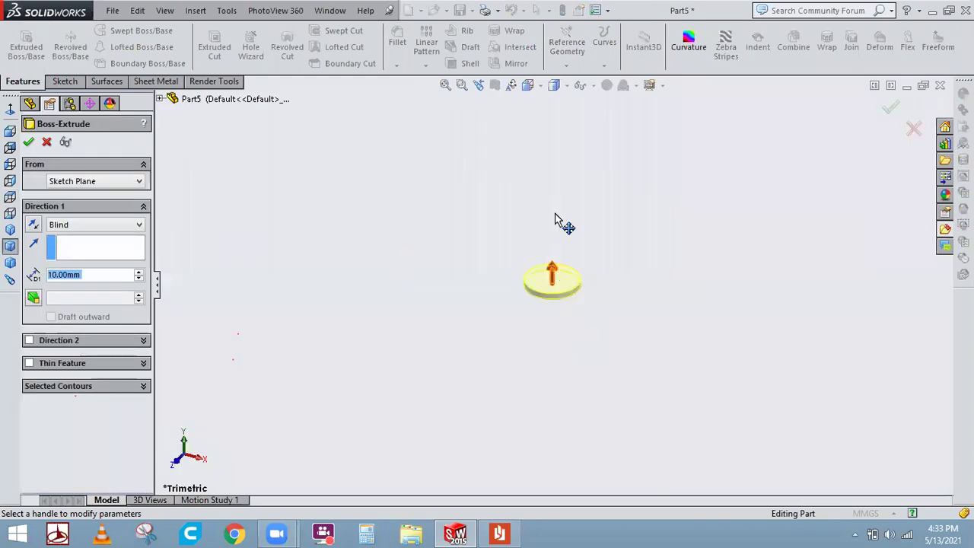
click(882, 108)
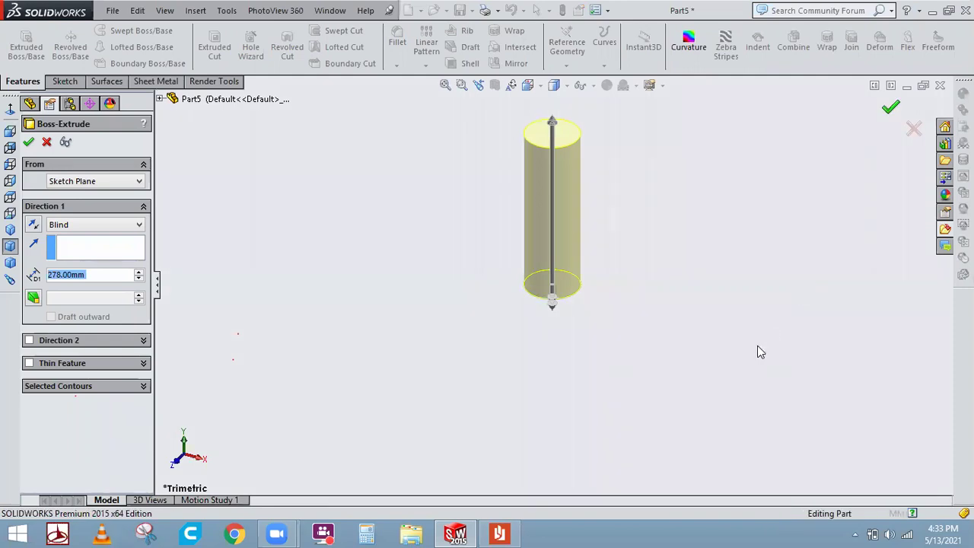
key(Return)
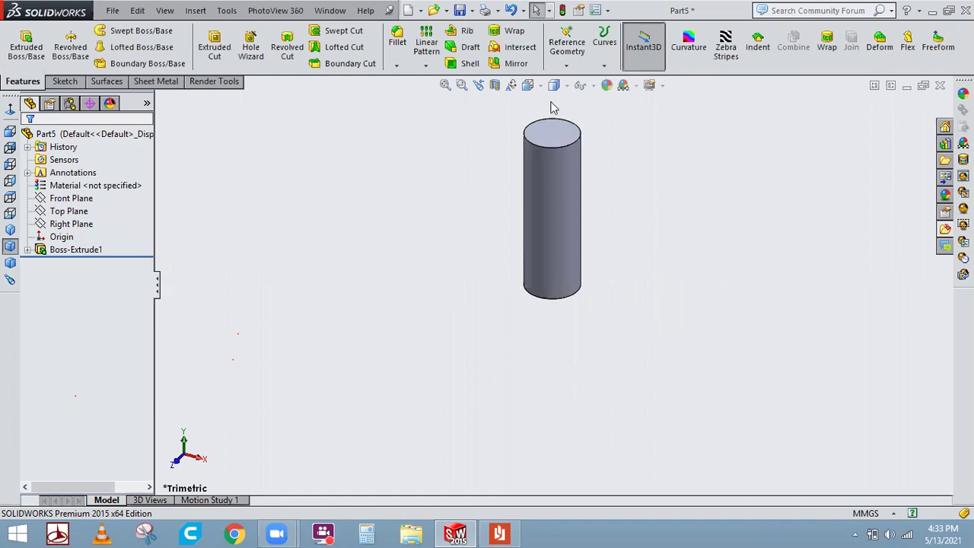
- Create a reference plane offset 95 mm from the Front Plane, in front of the cylinder
scroll(605, 288, down, 2)
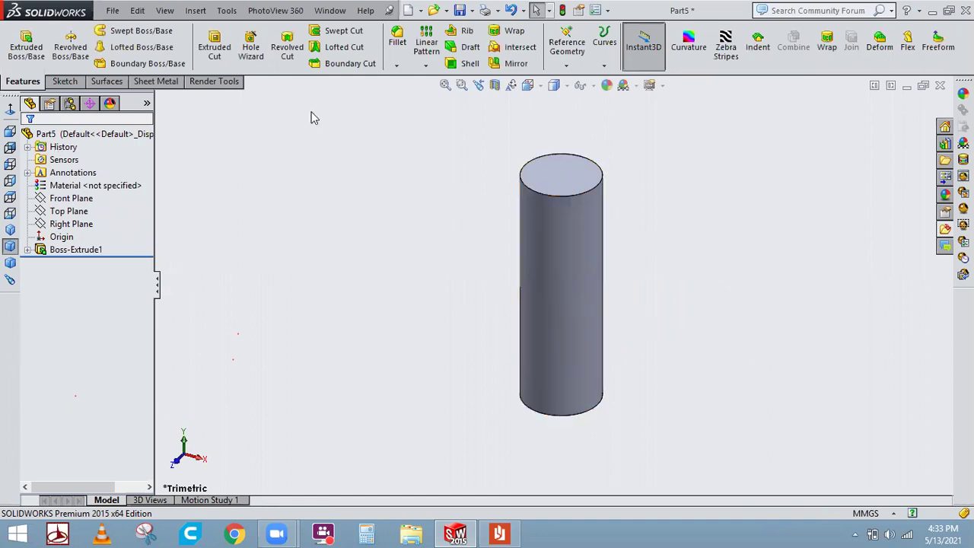
click(566, 65)
click(578, 80)
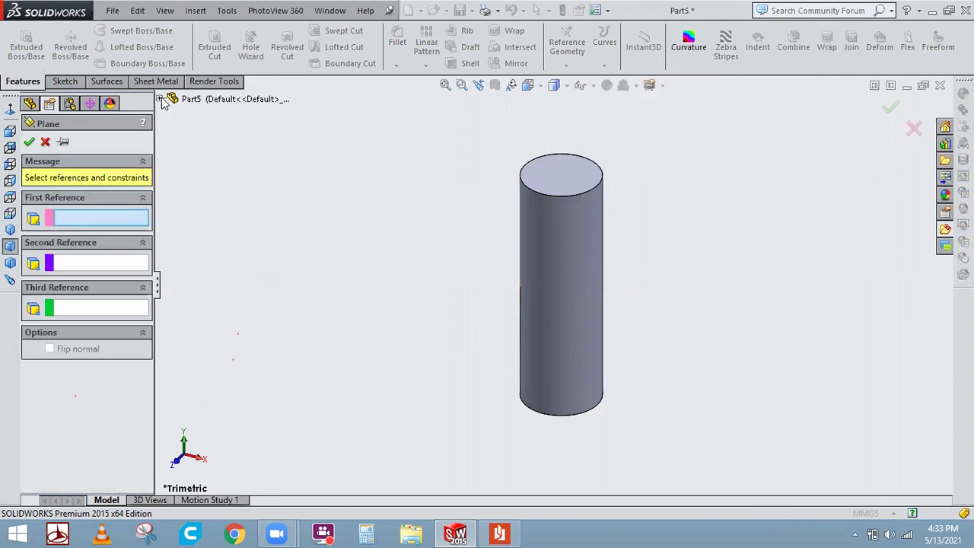
click(160, 99)
click(220, 164)
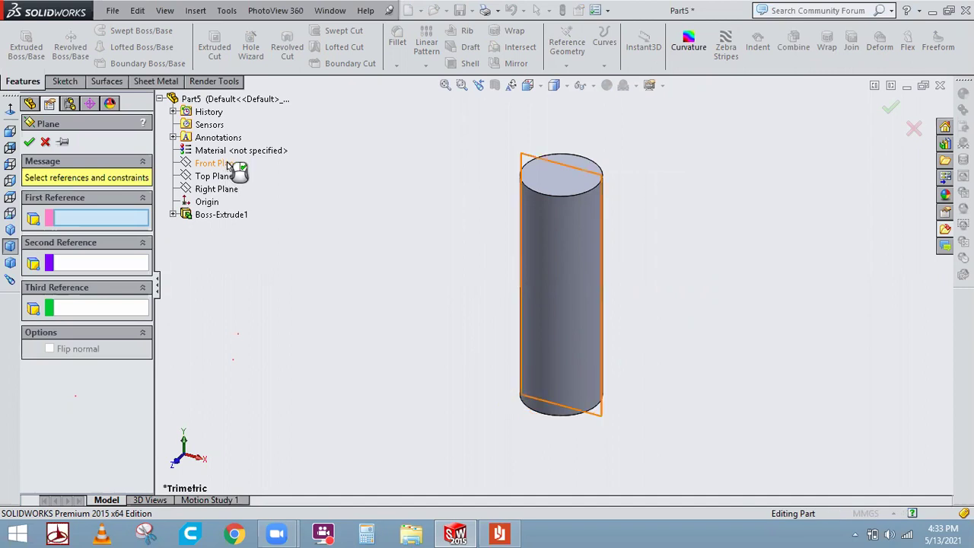
middle_drag(702, 292, 558, 333)
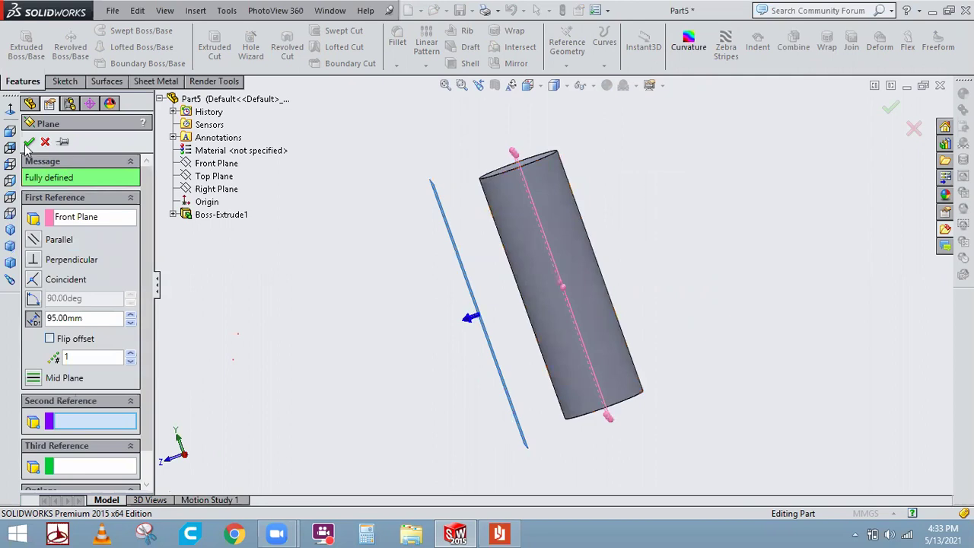
right_click(330, 318)
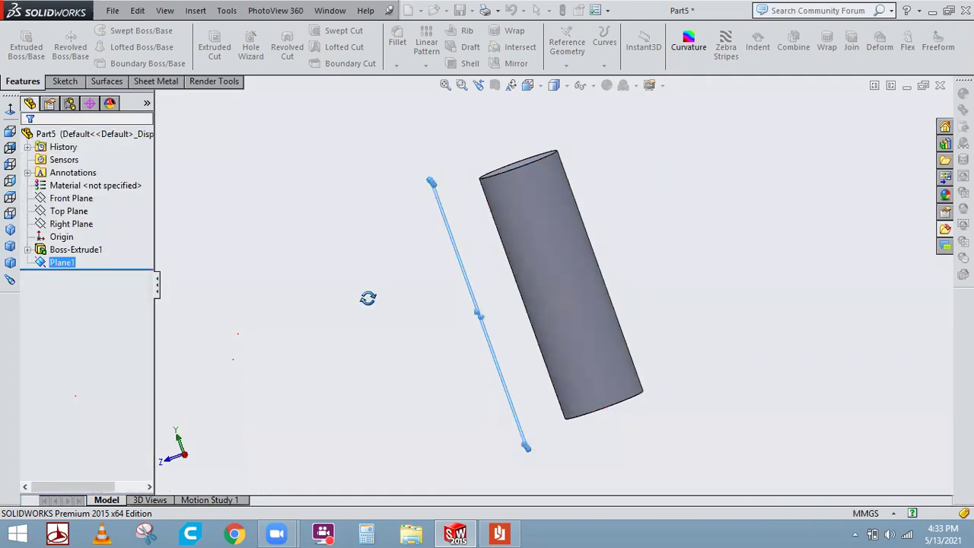
- Open a sketch on the offset plane and draw a horizontal centreline about 79 mm long across the cylinder, slightly below mid-height
click(466, 216)
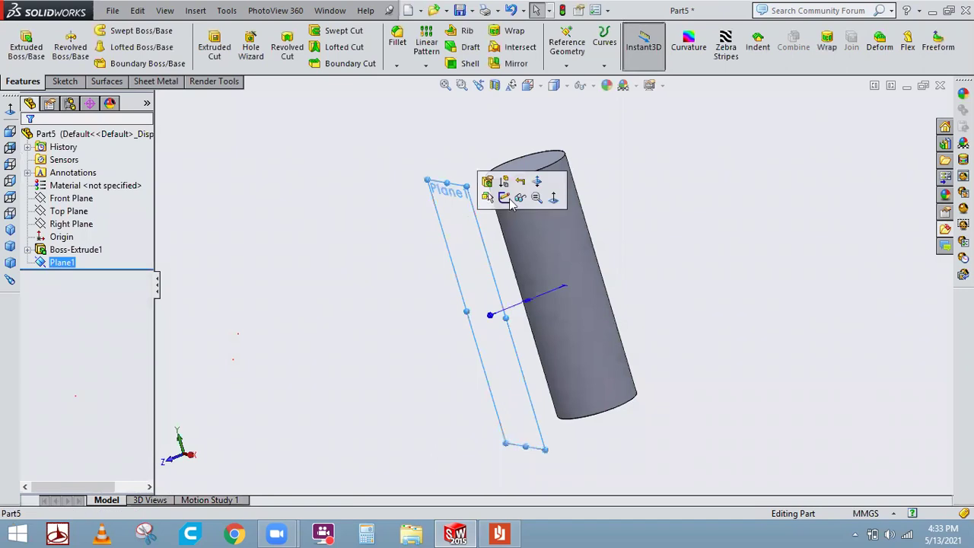
click(505, 199)
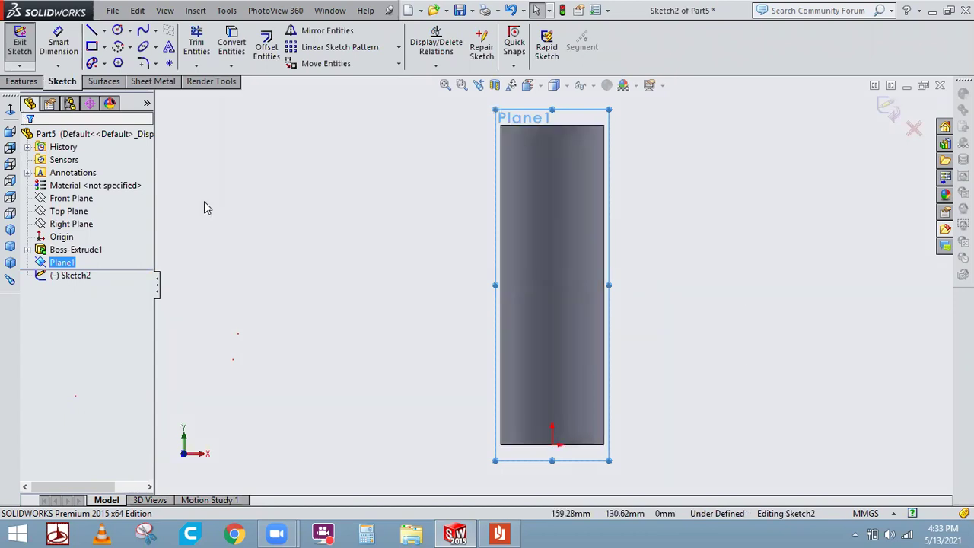
key(Escape)
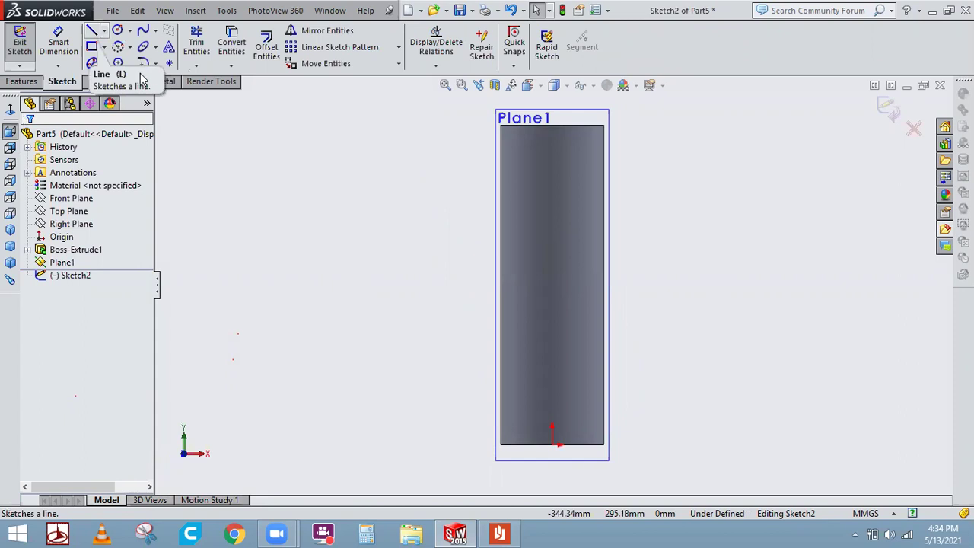
click(105, 30)
click(129, 60)
click(506, 303)
click(597, 303)
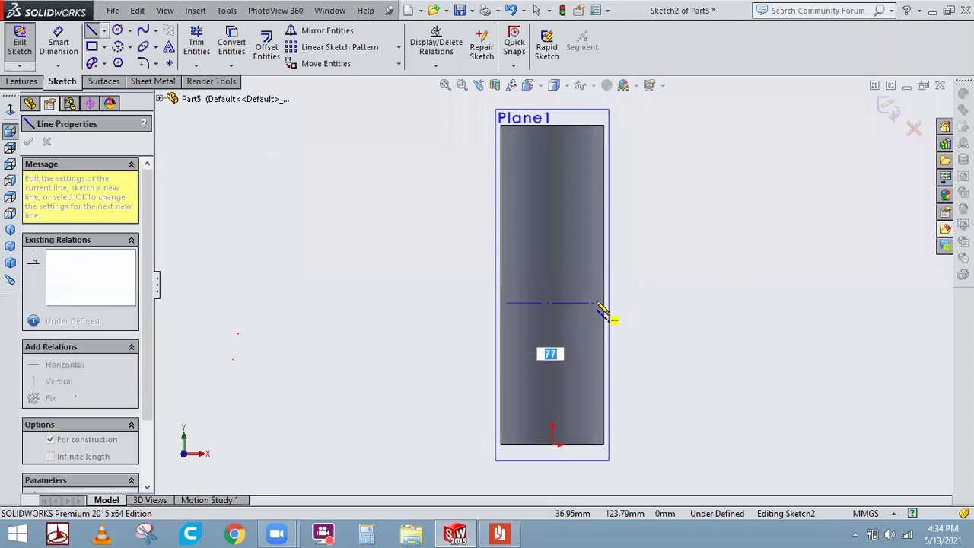
right_click(676, 229)
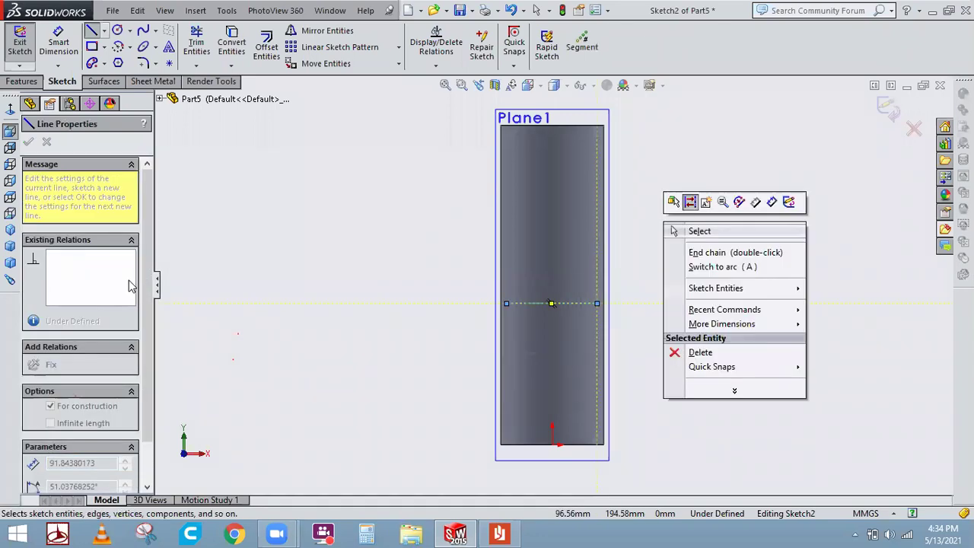
key(Escape)
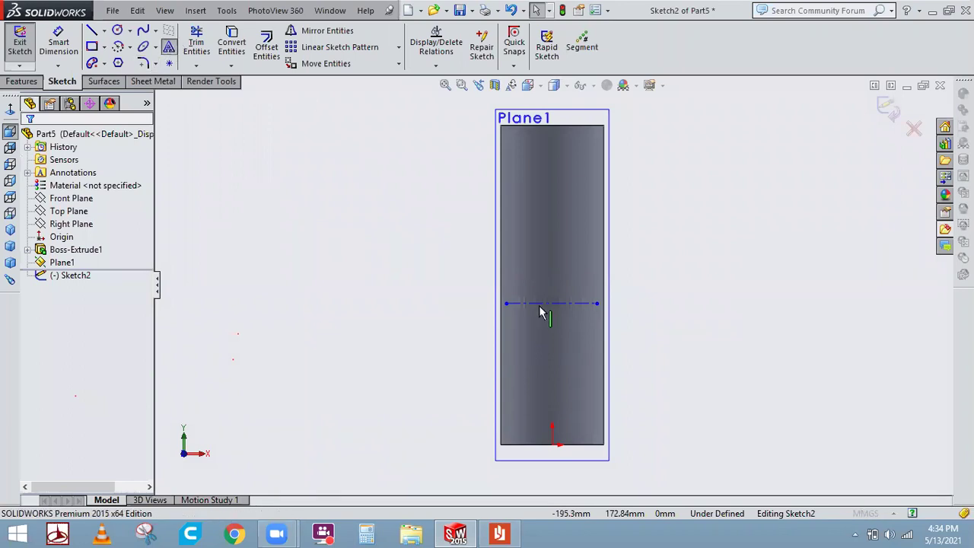
- Add the sketch text APEX GLOBAL TECH along the centreline, with a larger custom font instead of the document font, and exit the sketch
click(79, 271)
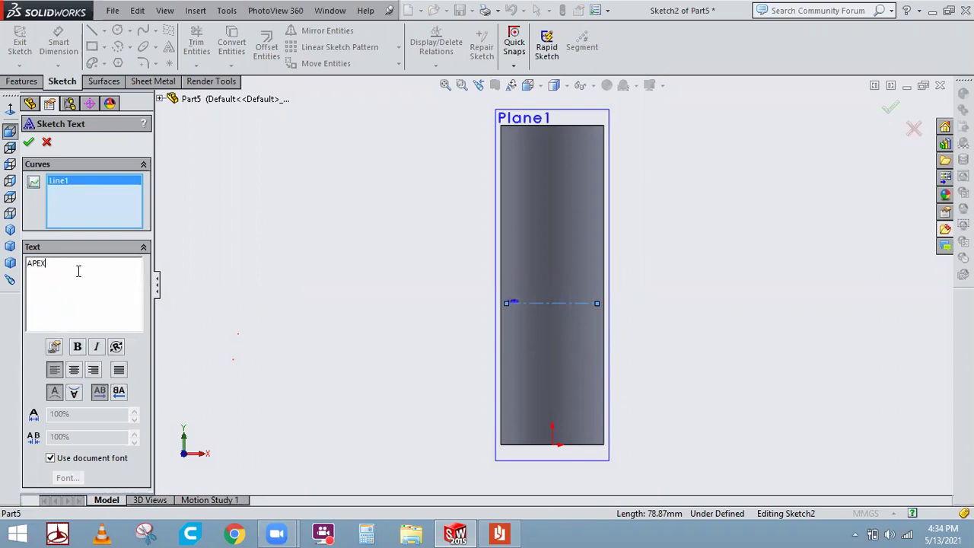
text(APEX GLOBAL TEC)
click(81, 460)
click(75, 476)
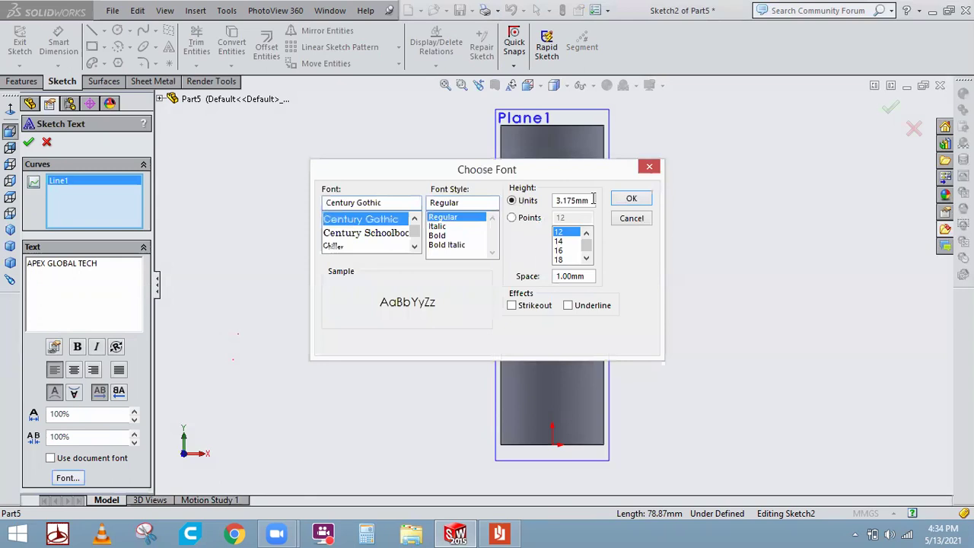
click(587, 240)
click(563, 251)
click(623, 216)
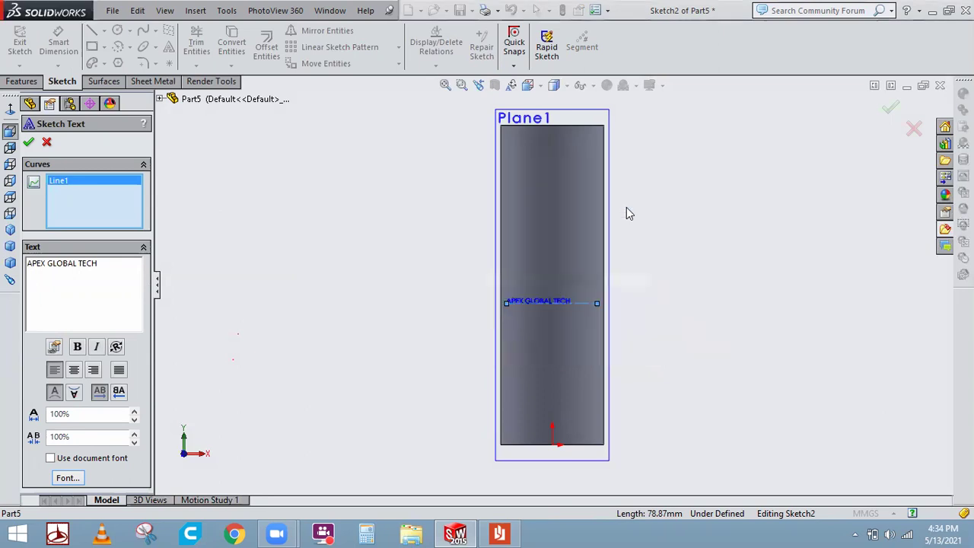
scroll(514, 331, down, 5)
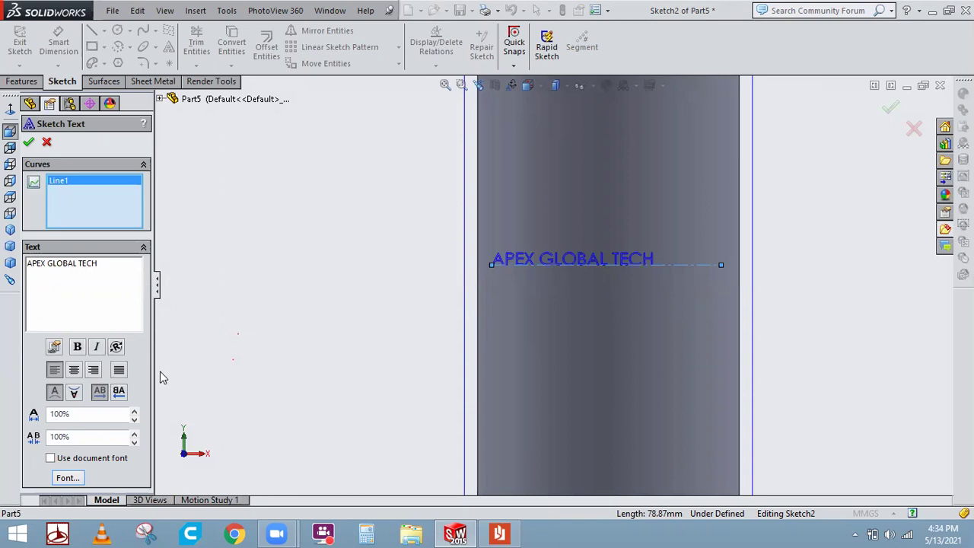
click(28, 141)
click(337, 205)
scroll(338, 238, up, 4)
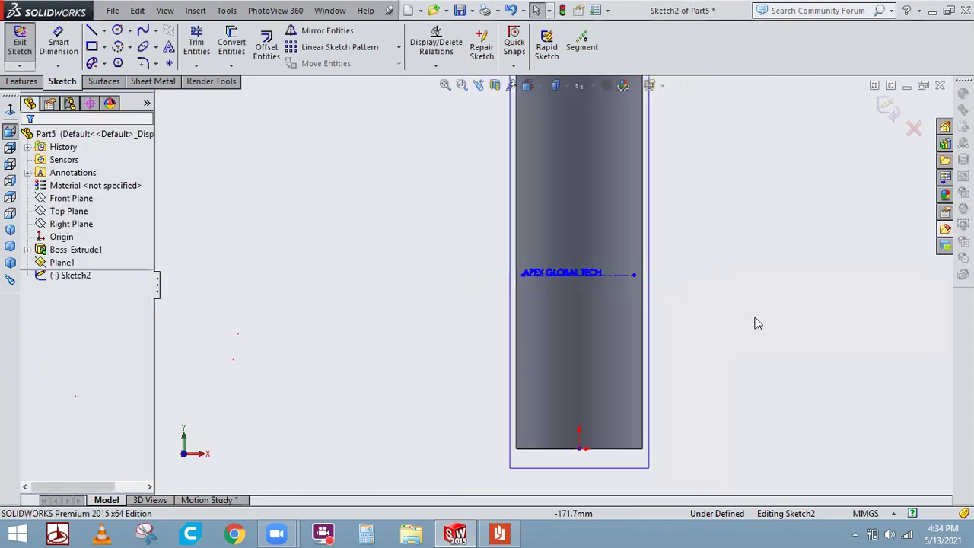
click(885, 108)
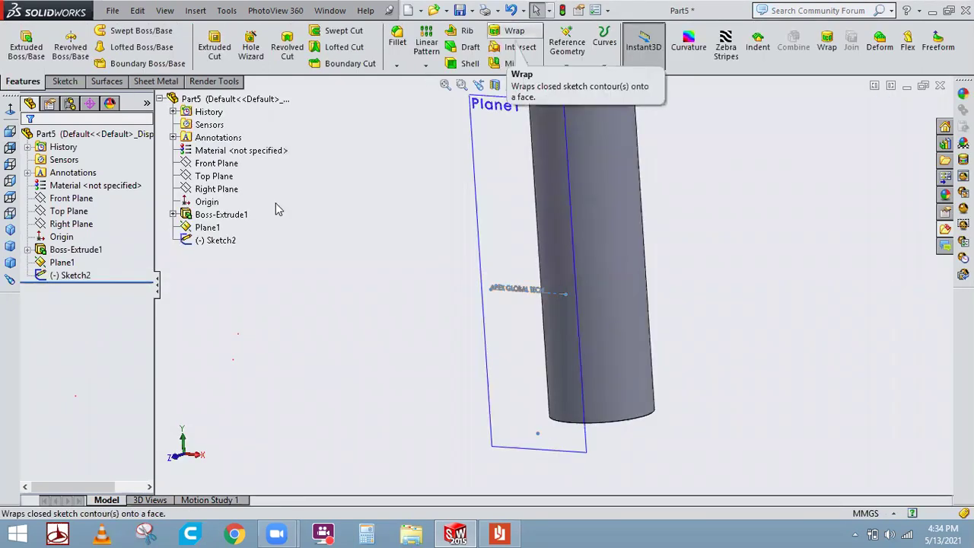
- Start a Wrap of the text sketch with the cylinder's curved face as its target
click(516, 32)
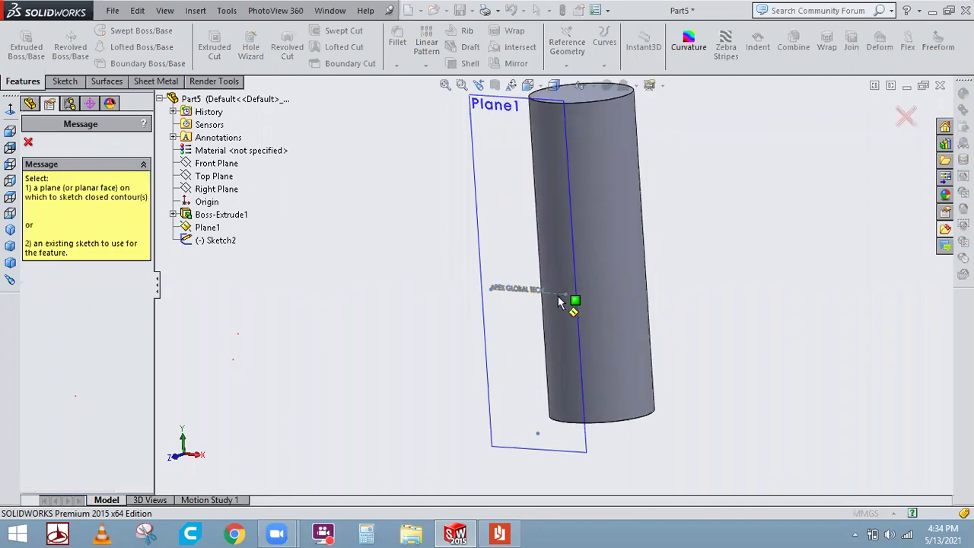
click(559, 299)
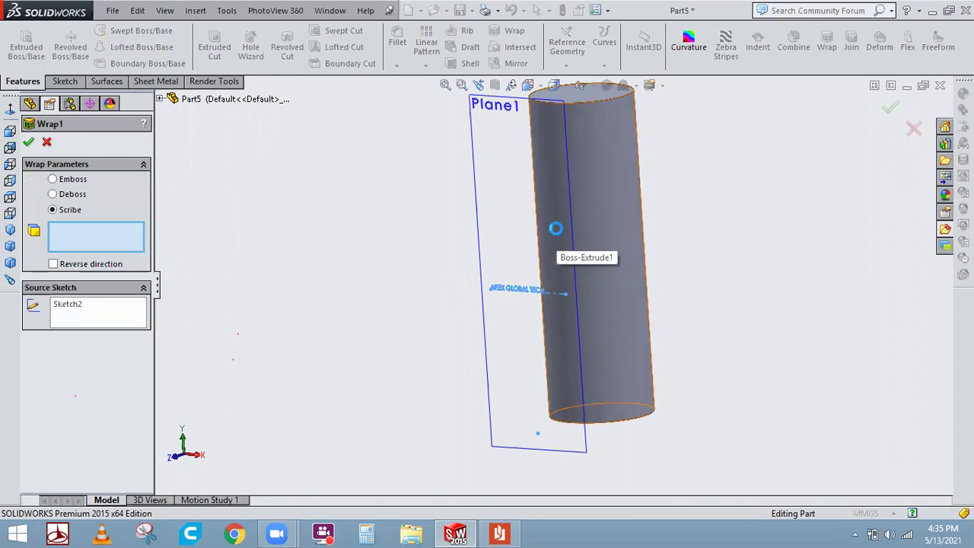
click(566, 282)
scroll(555, 278, down, 5)
middle_drag(485, 267, 513, 271)
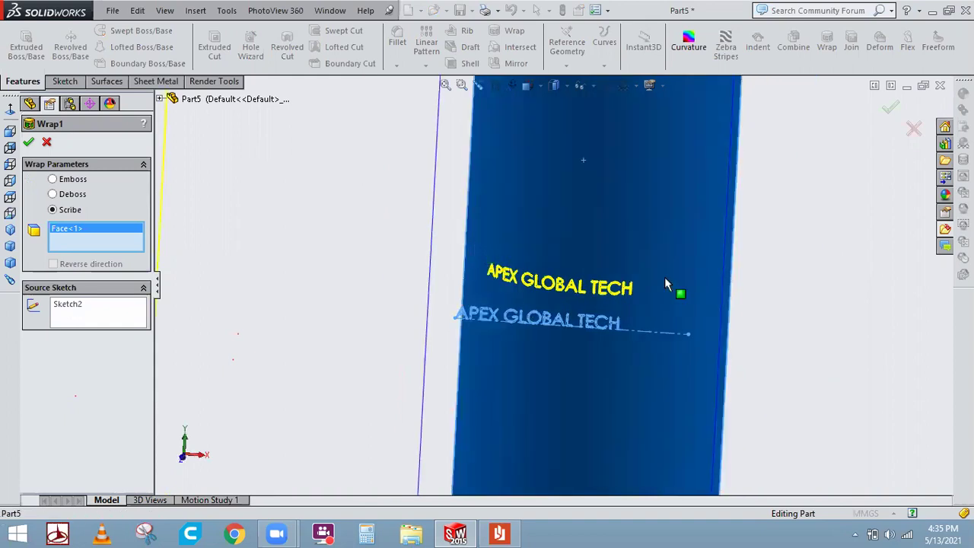
scroll(518, 306, down, 1)
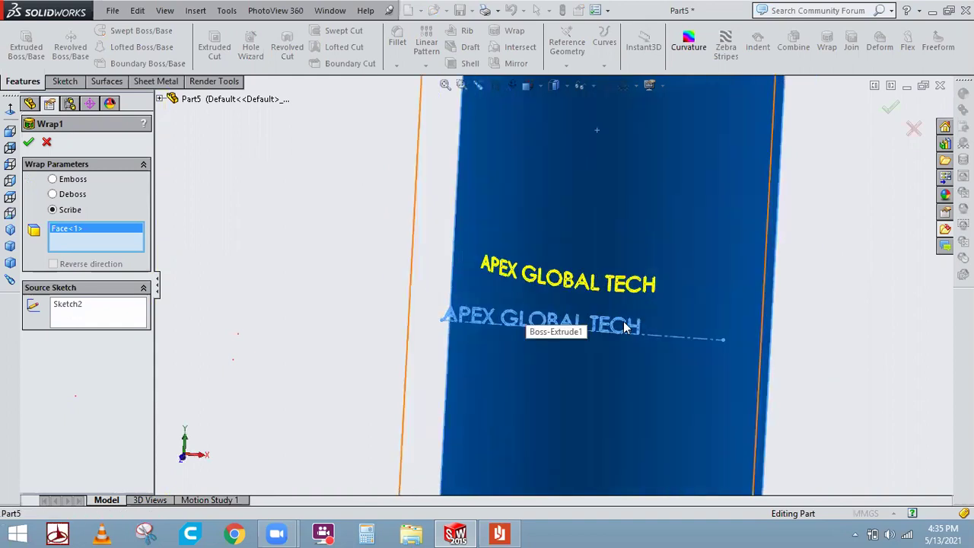
- Make the wrapped text an Emboss with a thickness of 2 mm
click(75, 180)
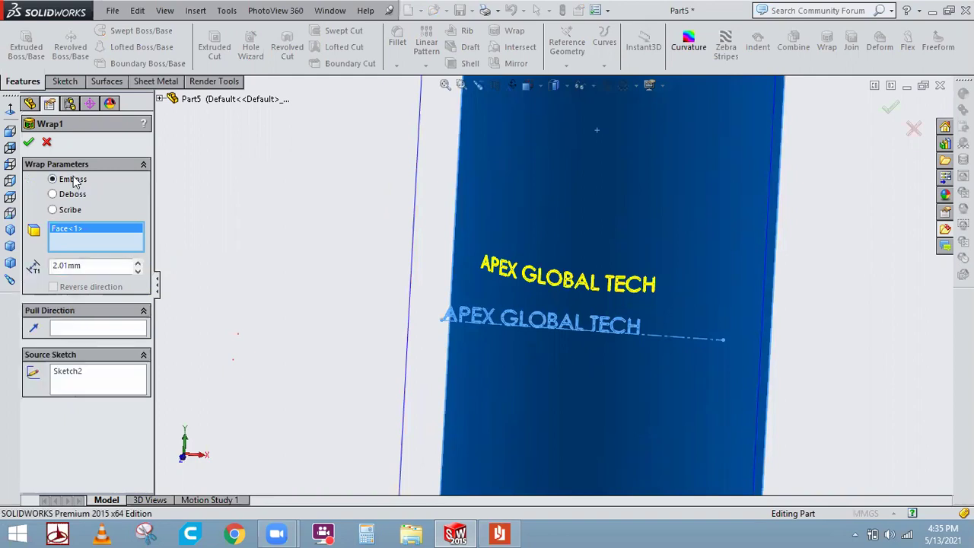
click(90, 266)
key(BackSpace)
key(BackSpace)
key(BackSpace)
key(BackSpace)
key(BackSpace)
key(Return)
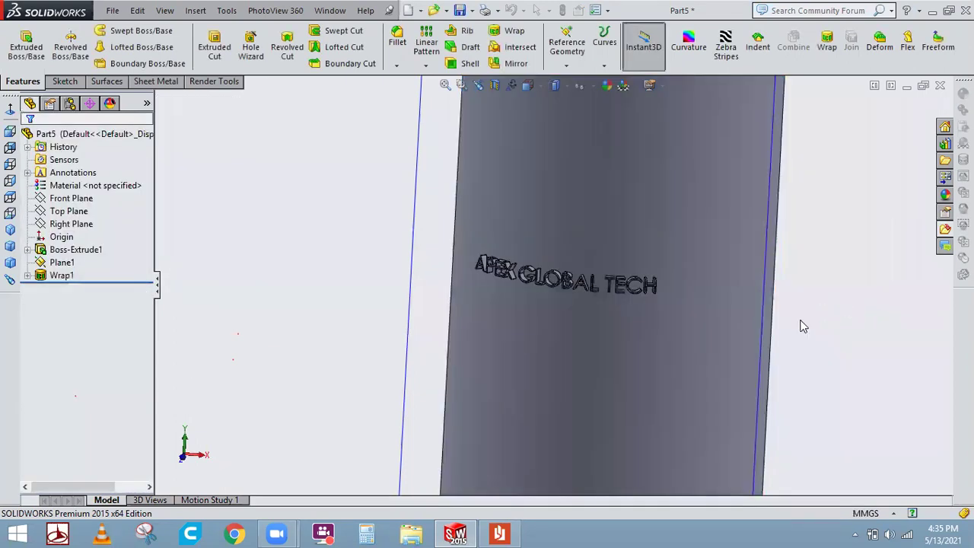
- Undo the embossed wrap and wrap the text sketch onto the cylinder's curved face as a 2 mm Deboss
middle_drag(802, 325, 562, 302)
middle_drag(381, 362, 205, 256)
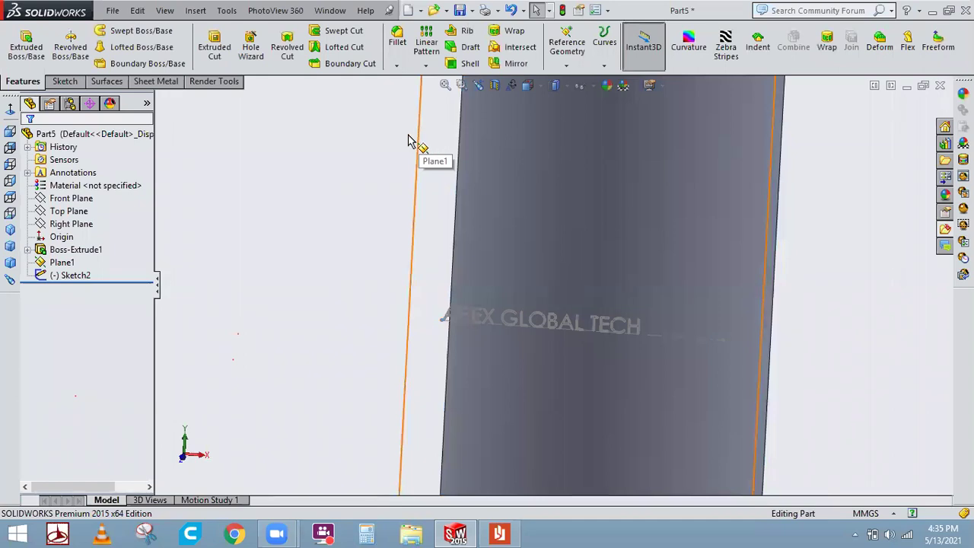
click(510, 32)
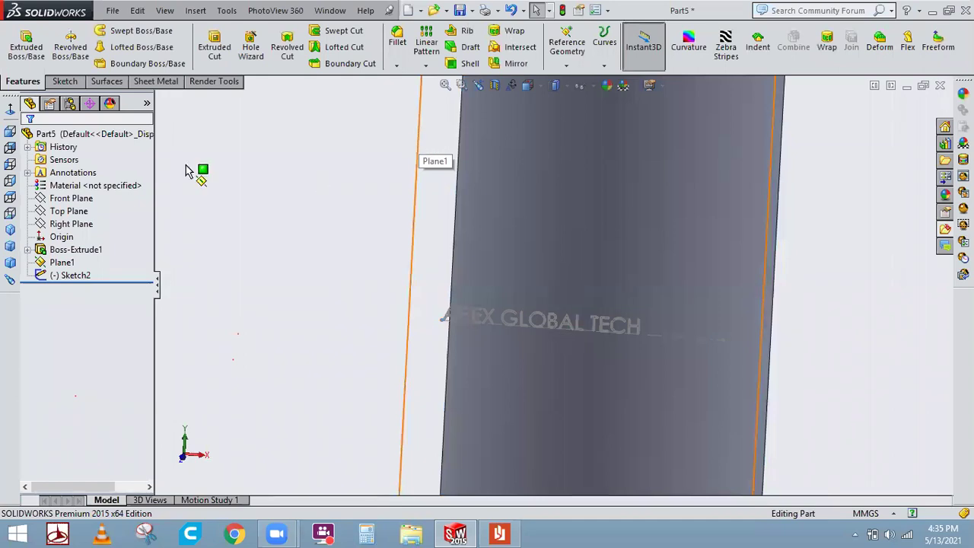
click(700, 346)
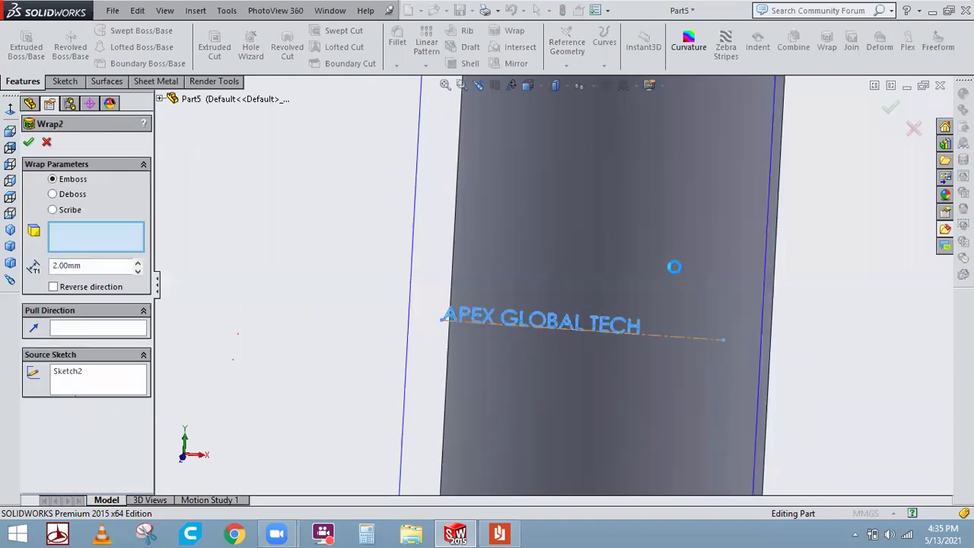
click(74, 194)
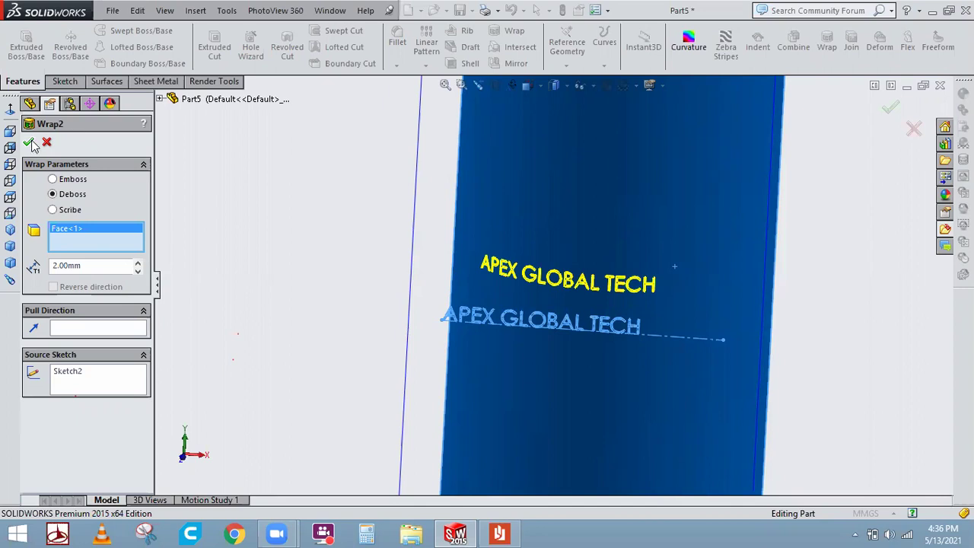
click(30, 141)
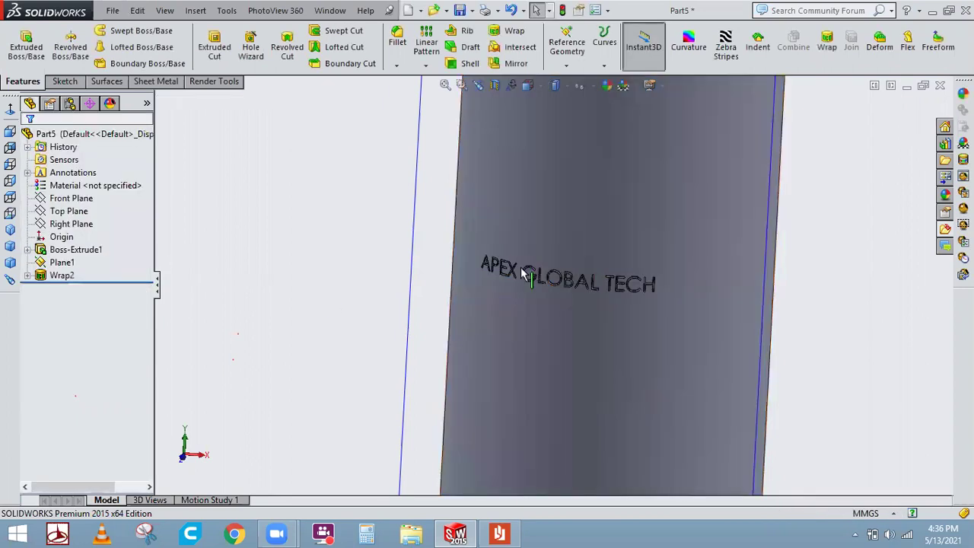
- Examine the debossed text on the cylinder's curved face from close up and from a distance
scroll(477, 290, down, 6)
middle_drag(413, 216, 441, 220)
scroll(440, 220, up, 3)
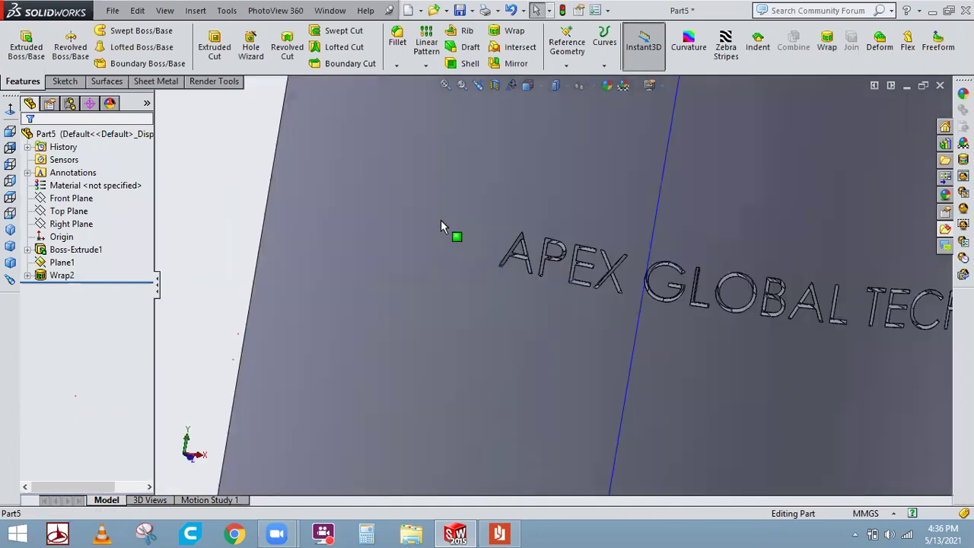
scroll(440, 220, up, 5)
scroll(440, 227, up, 5)
middle_drag(708, 236, 663, 238)
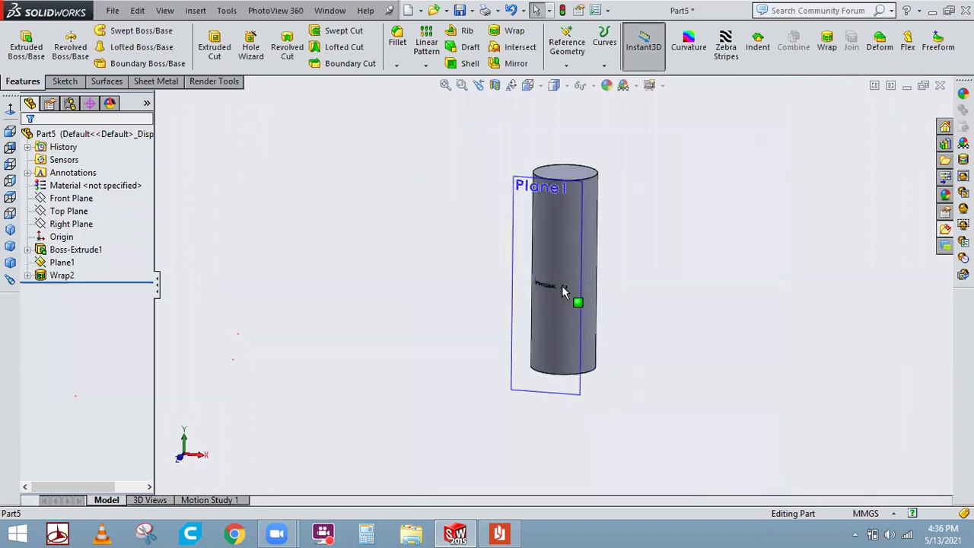
scroll(560, 285, down, 5)
scroll(559, 286, down, 3)
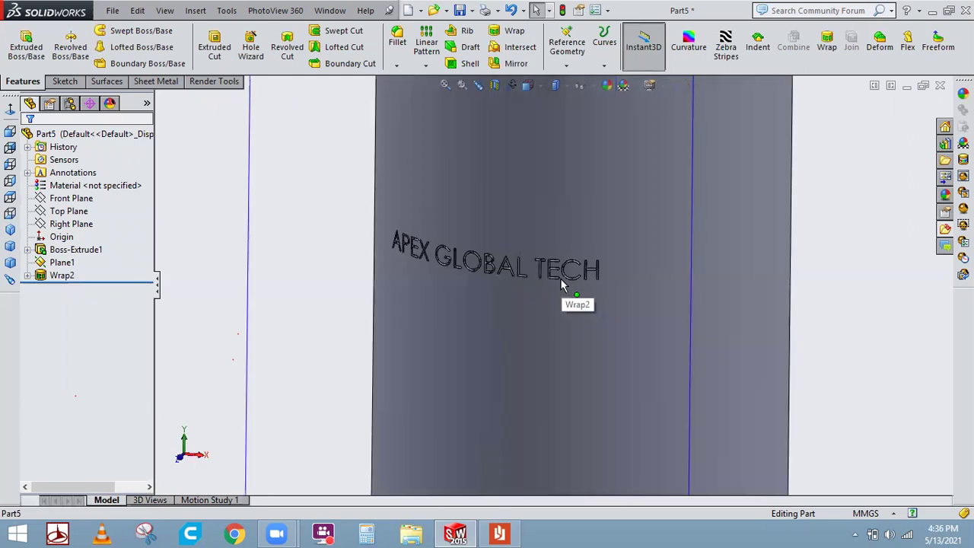